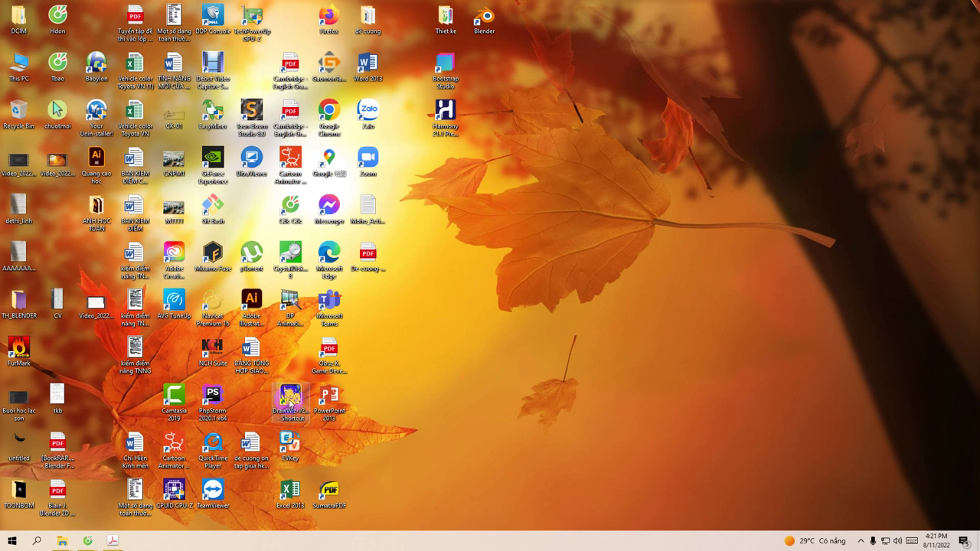
Launch DrawWiz, move its character across the desktop and open the character's customization options.
double_click(284, 416)
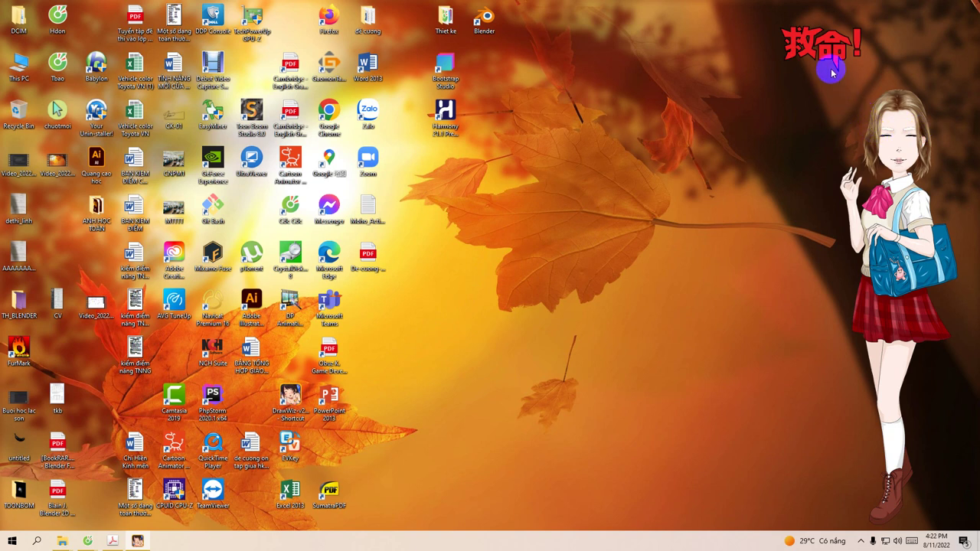
left_click_drag(893, 241, 221, 236)
left_click(224, 237)
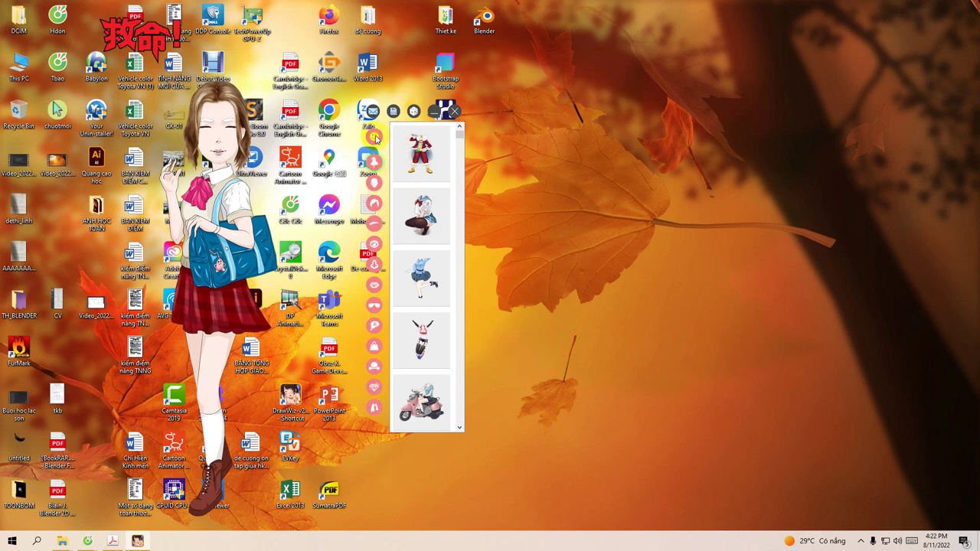
Generate random characters and try several nose shapes on the one in the green apron.
left_click(413, 113)
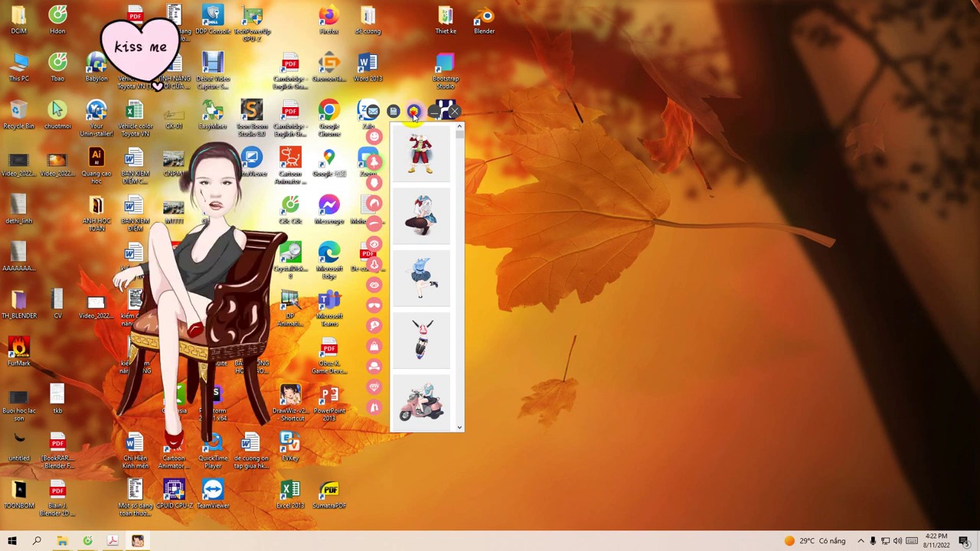
left_click(413, 113)
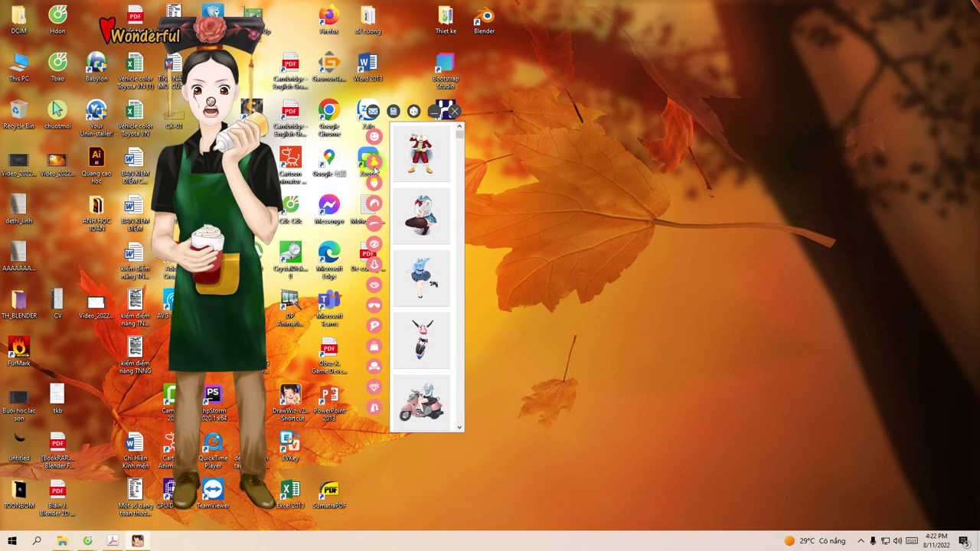
left_click(374, 265)
scroll(422, 159, "down", 3)
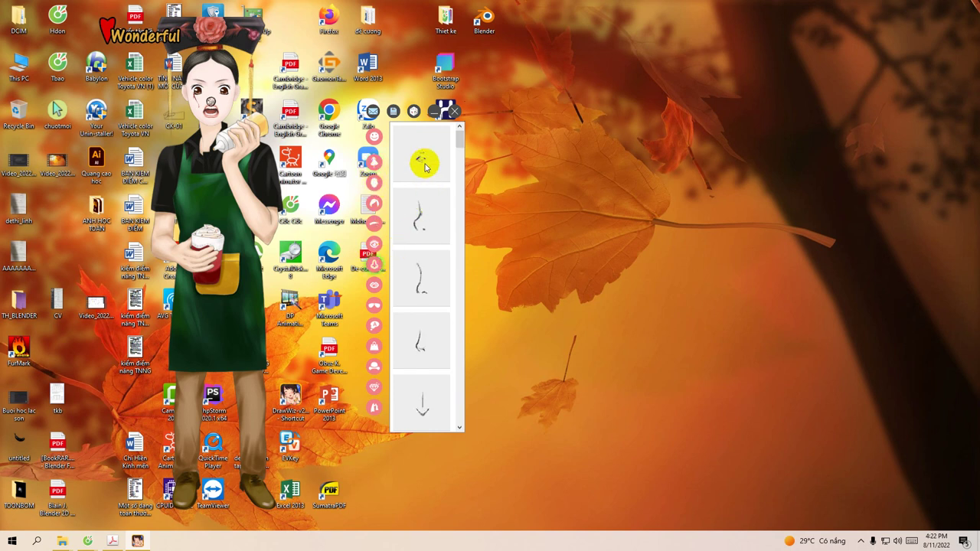
left_click(417, 283)
scroll(419, 302, "down", 2)
scroll(419, 314, "down", 3)
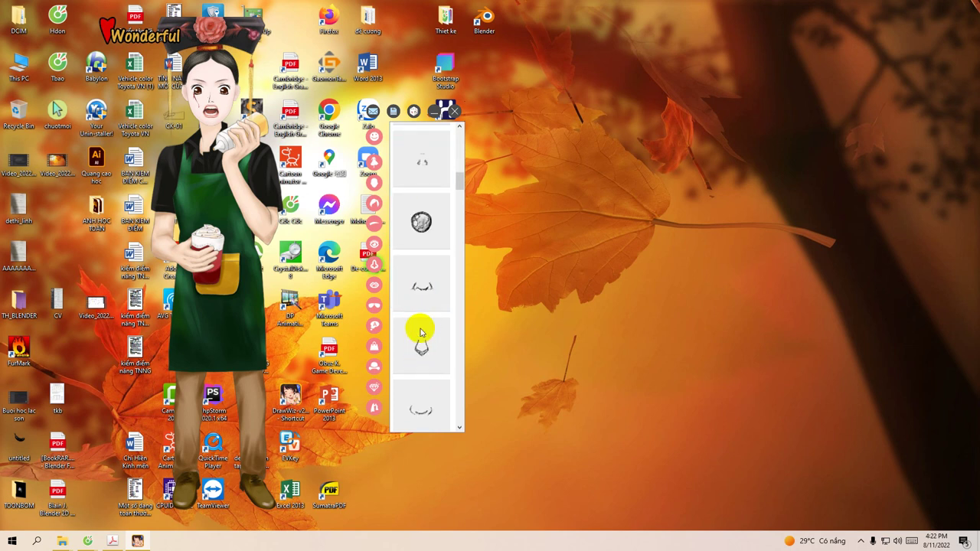
left_click(420, 225)
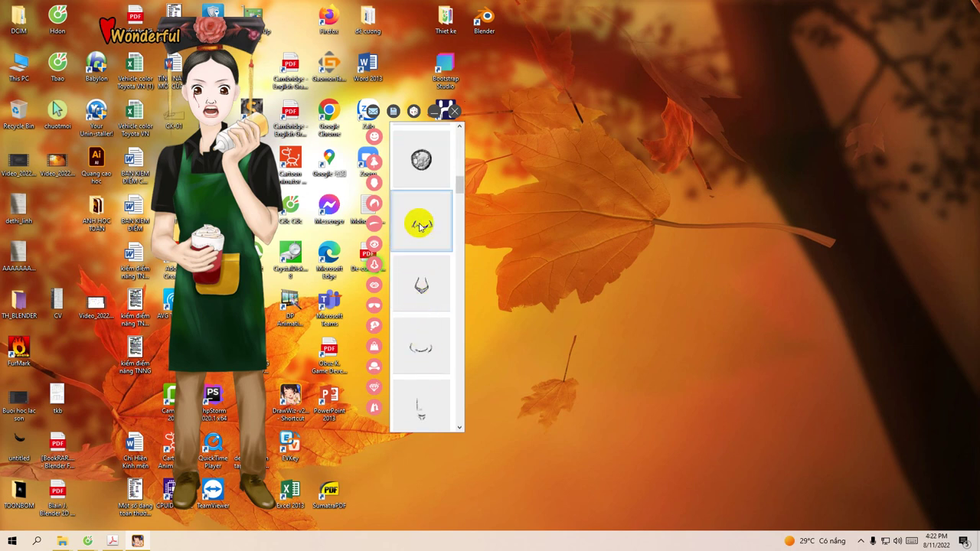
left_click(418, 350)
scroll(419, 350, "down", 3)
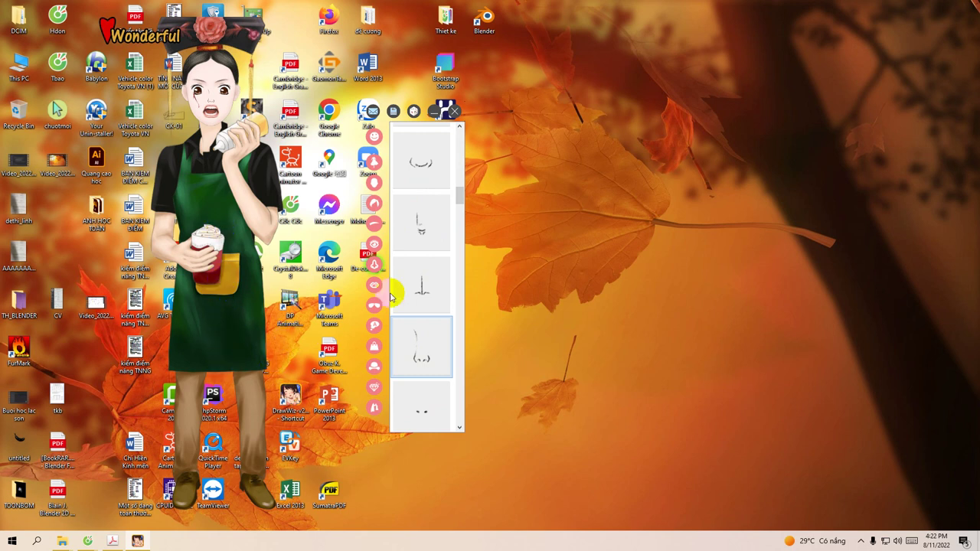
scroll(417, 335, "down", 5)
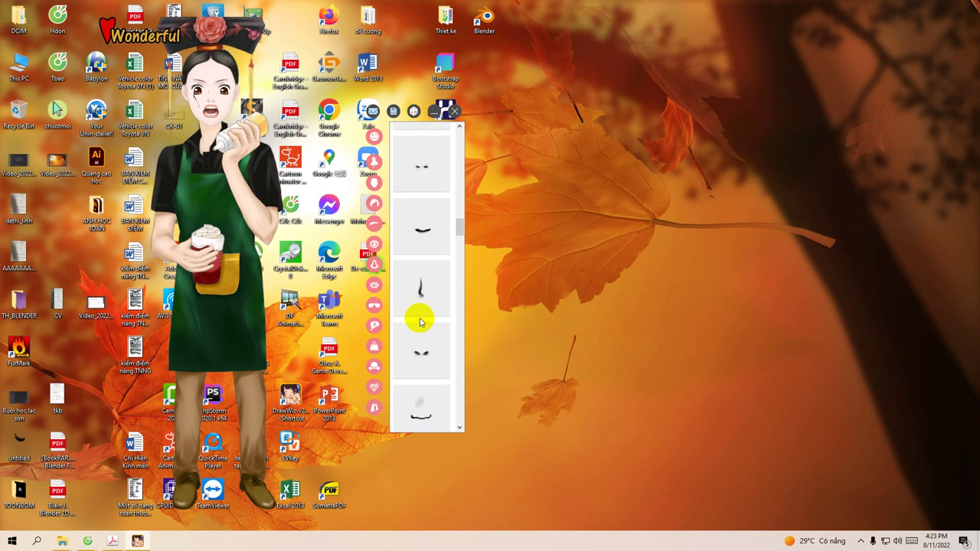
scroll(421, 318, "down", 2)
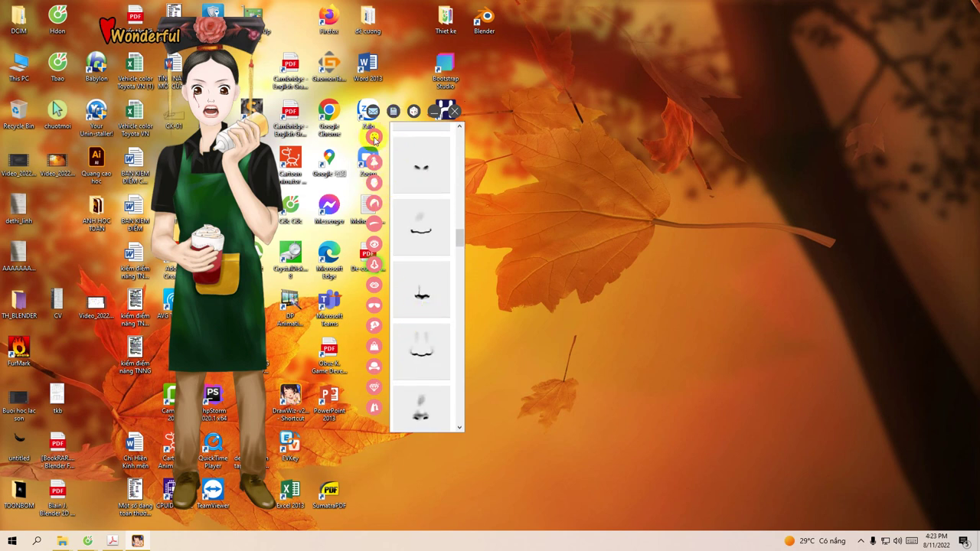
Keep generating random characters until one with a black bob, red plaid skirt and blue shoulder bag comes up.
left_click(413, 111)
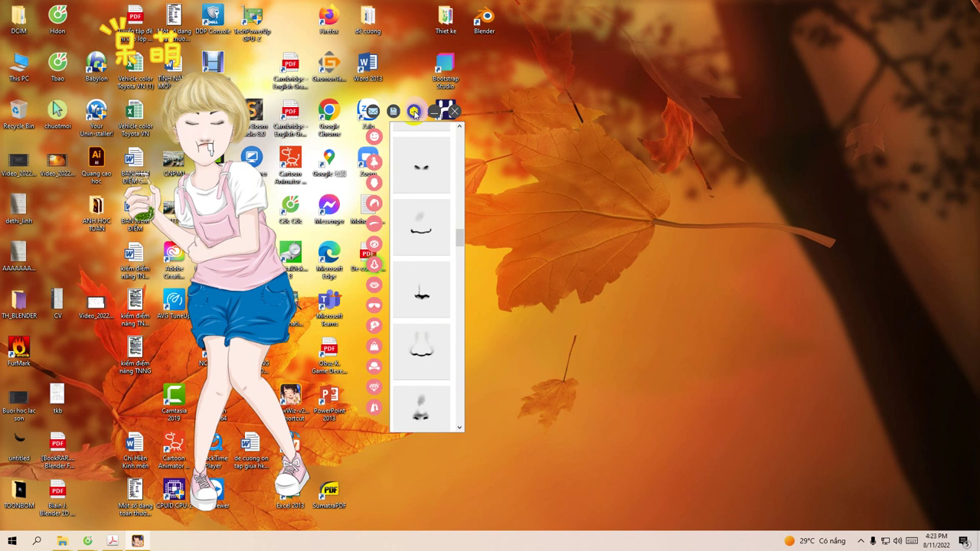
left_click(413, 111)
left_click(413, 112)
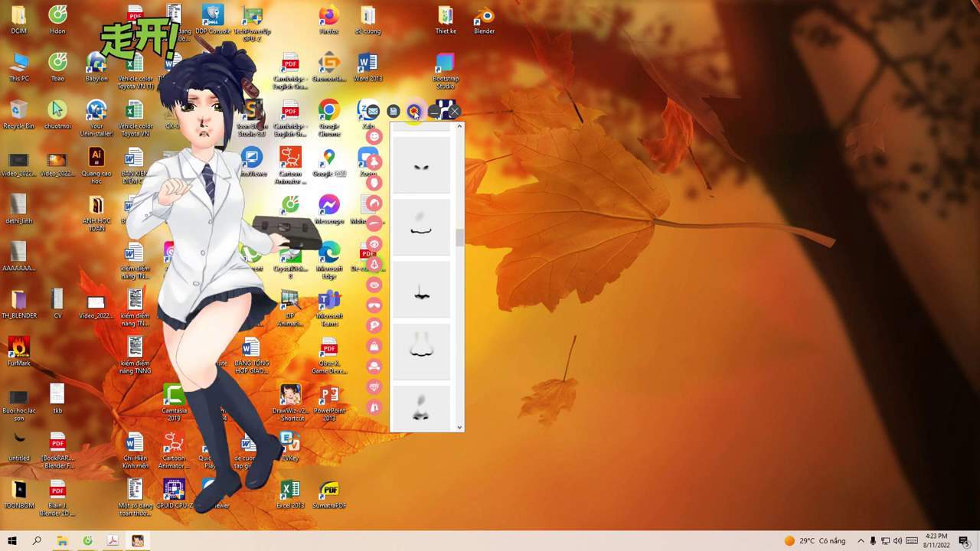
left_click(413, 112)
left_click(413, 112)
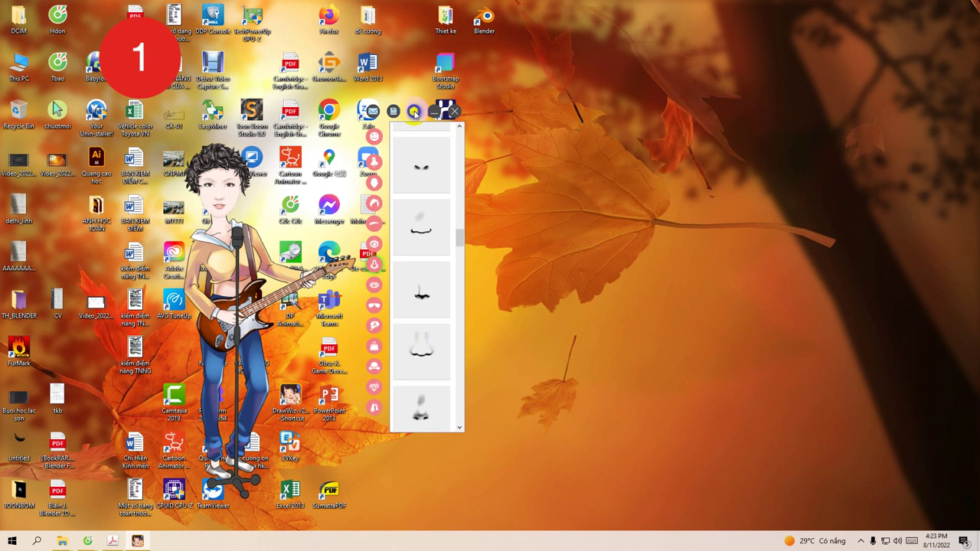
left_click(414, 111)
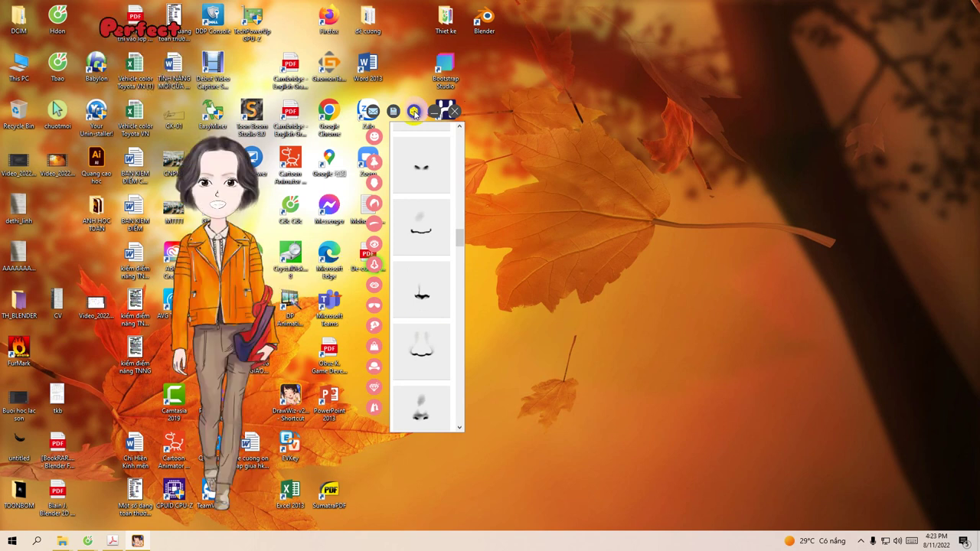
left_click(413, 112)
left_click(413, 111)
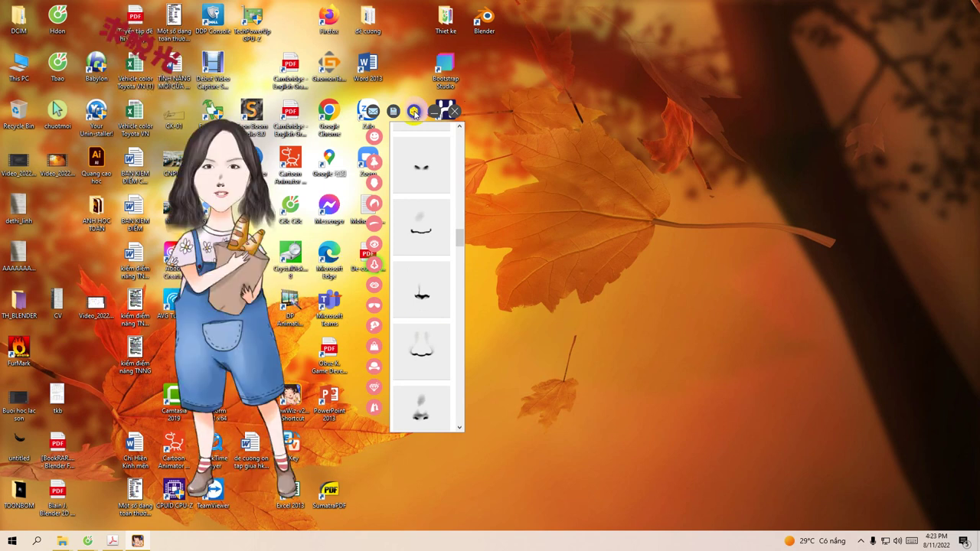
left_click(413, 111)
left_click(414, 112)
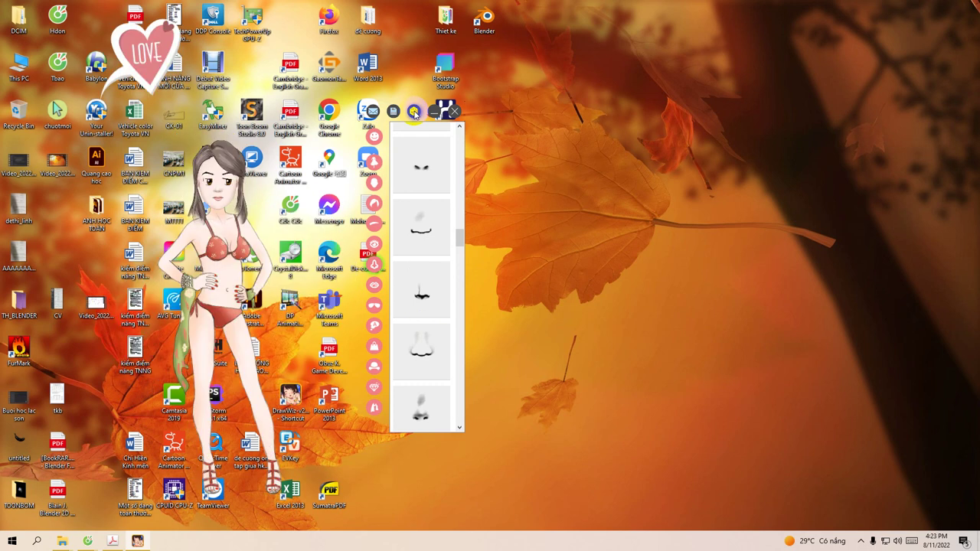
left_click(413, 111)
left_click(413, 112)
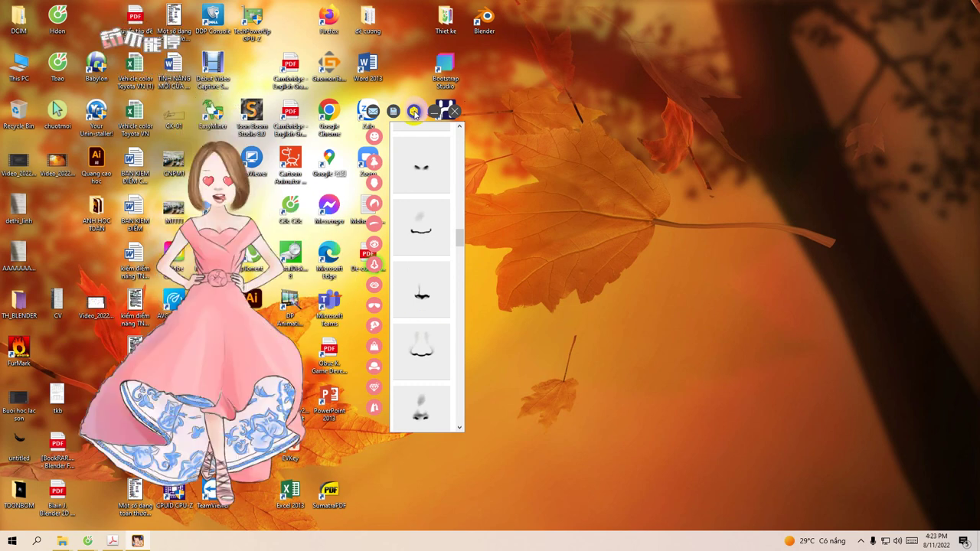
left_click(413, 112)
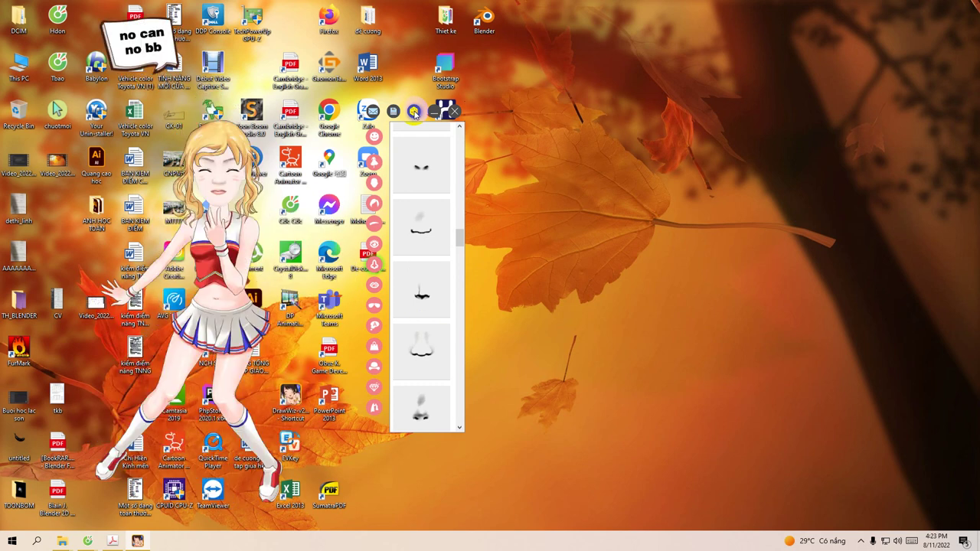
left_click(413, 112)
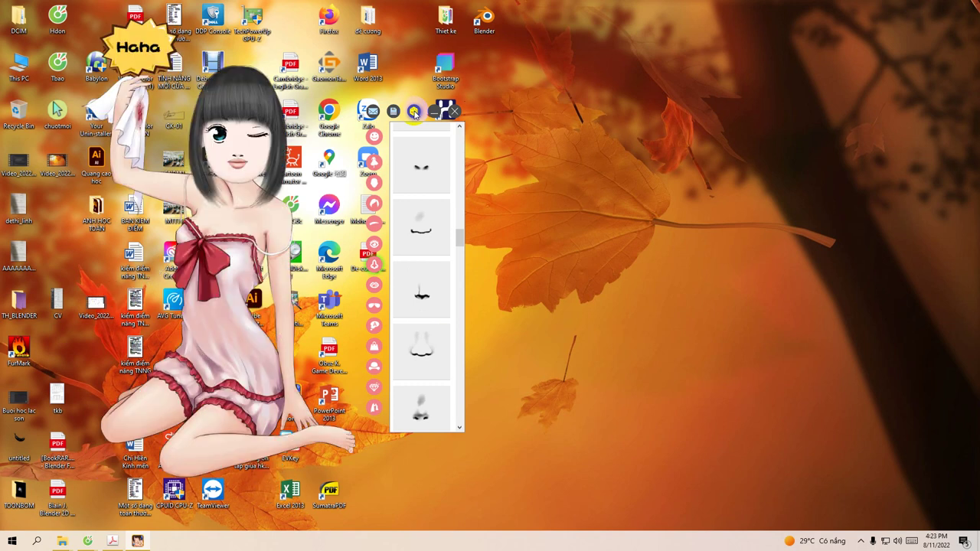
left_click(413, 112)
left_click(413, 112)
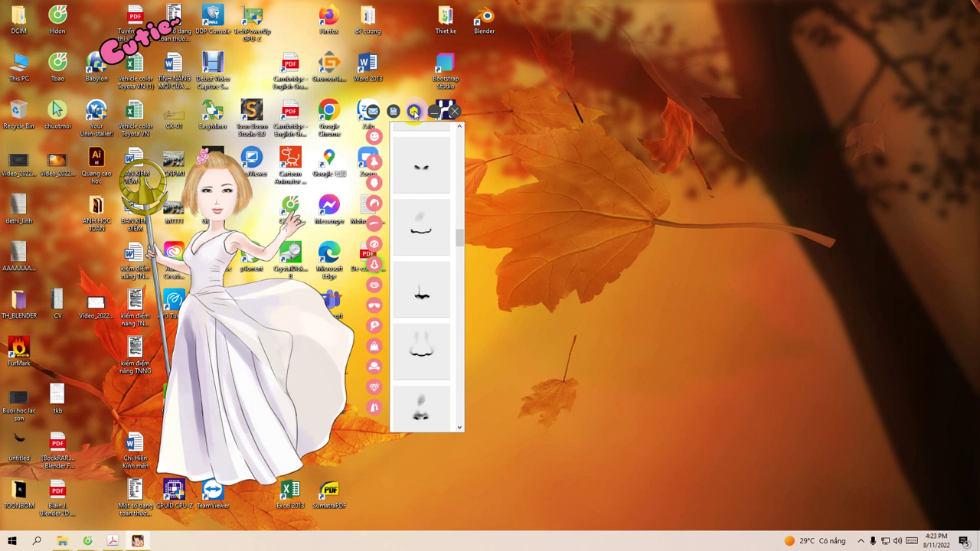
left_click(413, 112)
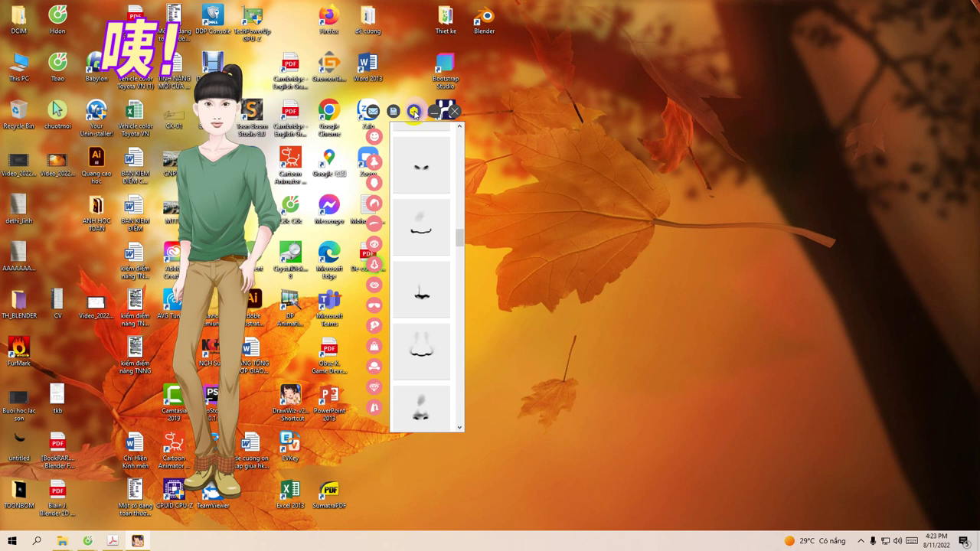
left_click(413, 112)
left_click(413, 112)
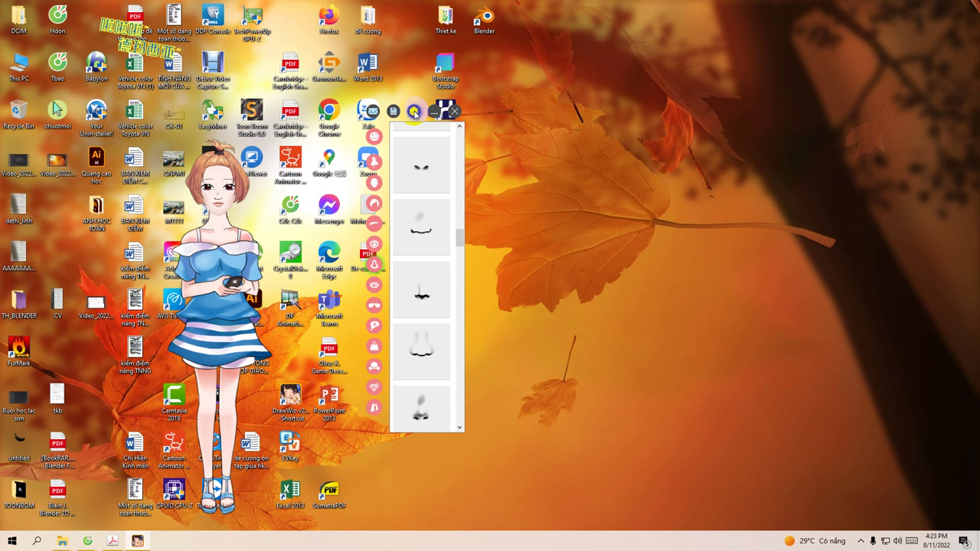
left_click(413, 112)
left_click(413, 113)
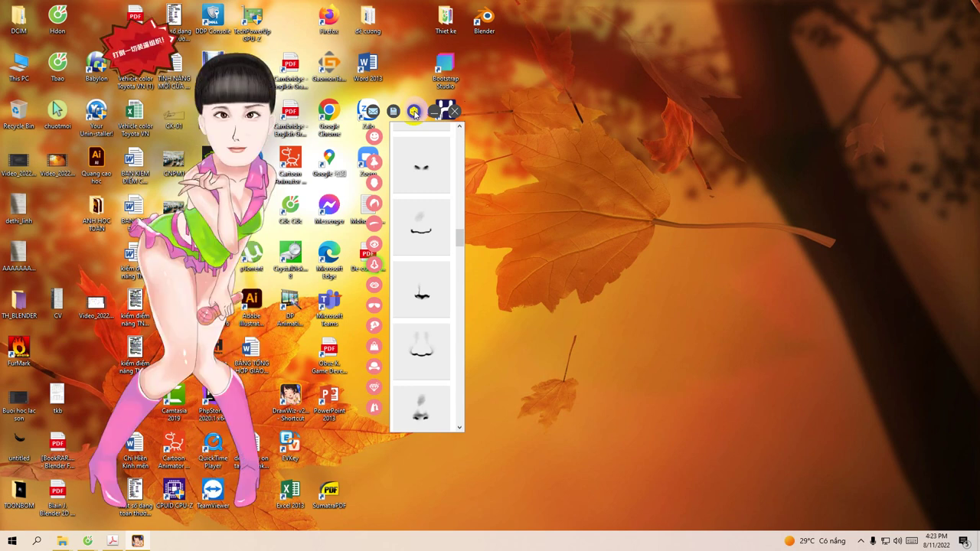
left_click(414, 113)
left_click(413, 112)
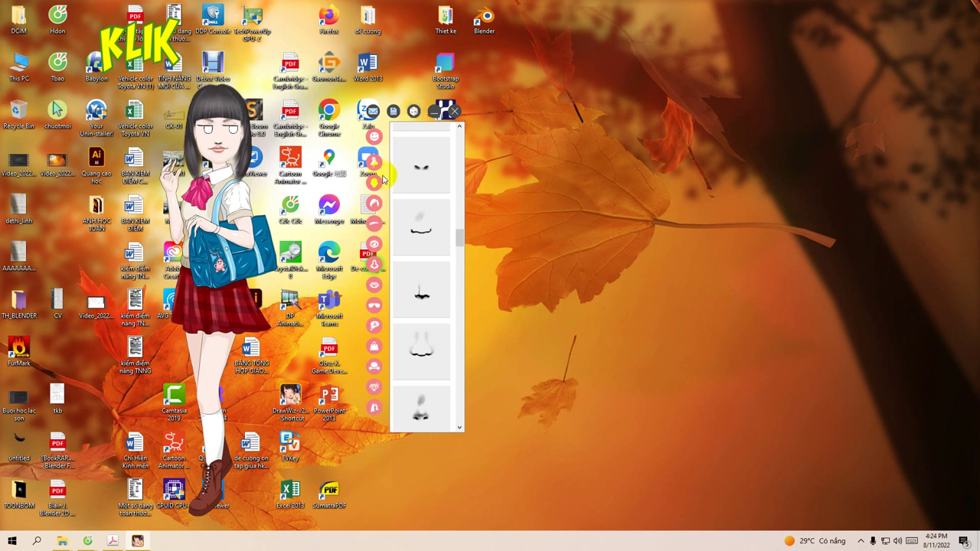
Replace the character's blank eyes with large brown ones with long lashes.
left_click(375, 245)
left_click(420, 282)
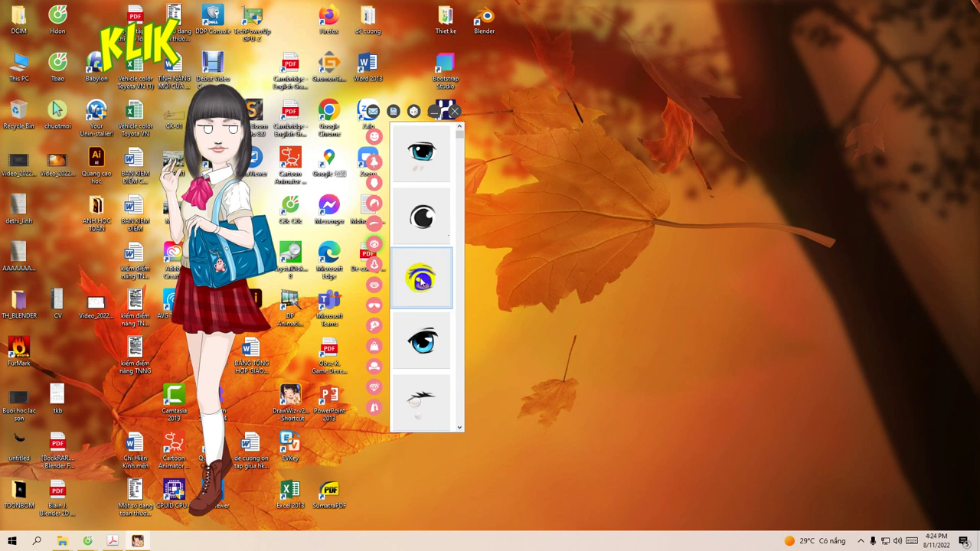
left_click(420, 344)
scroll(420, 368, "down", 3)
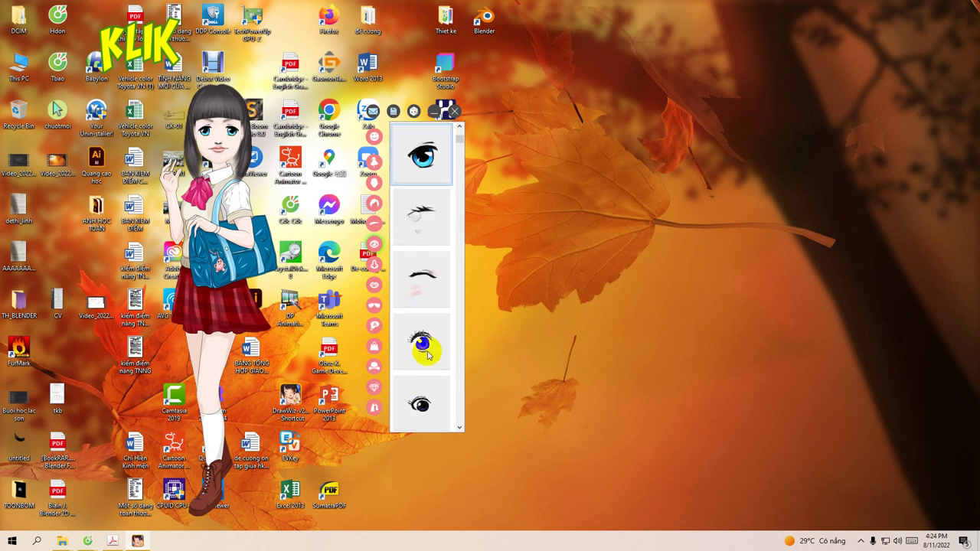
left_click(422, 343)
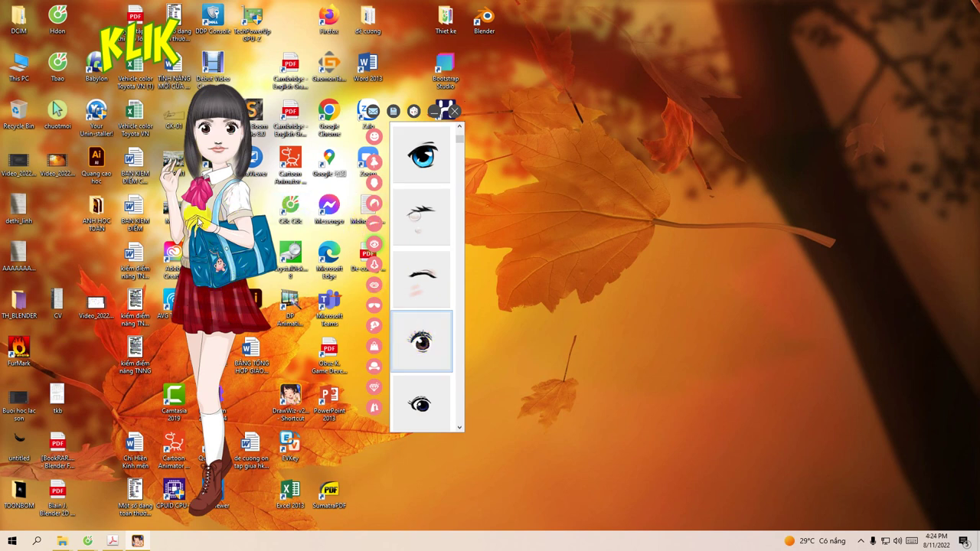
left_click(220, 266)
left_click(217, 317)
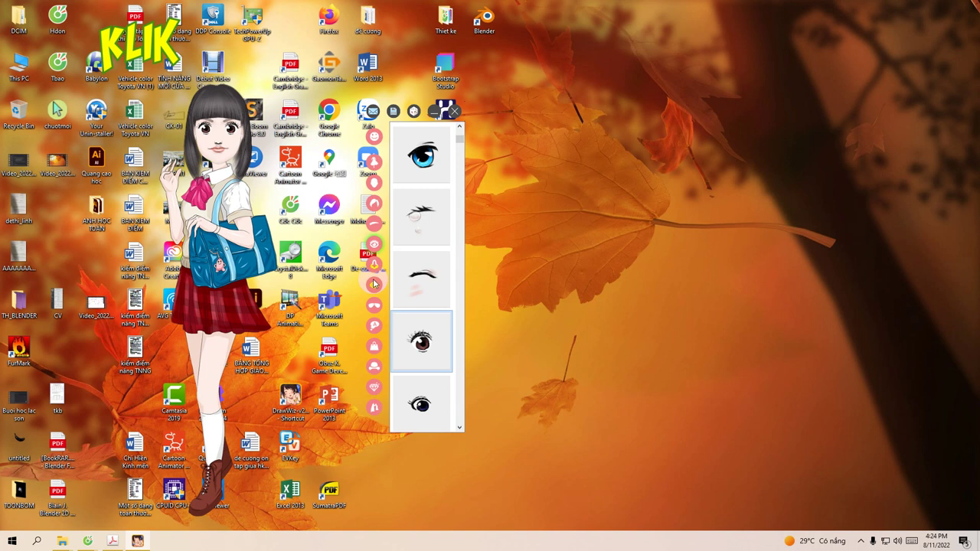
Try the first four body outfits on the character, from the fur-trimmed red costume to the crouching sailor uniform.
left_click(374, 163)
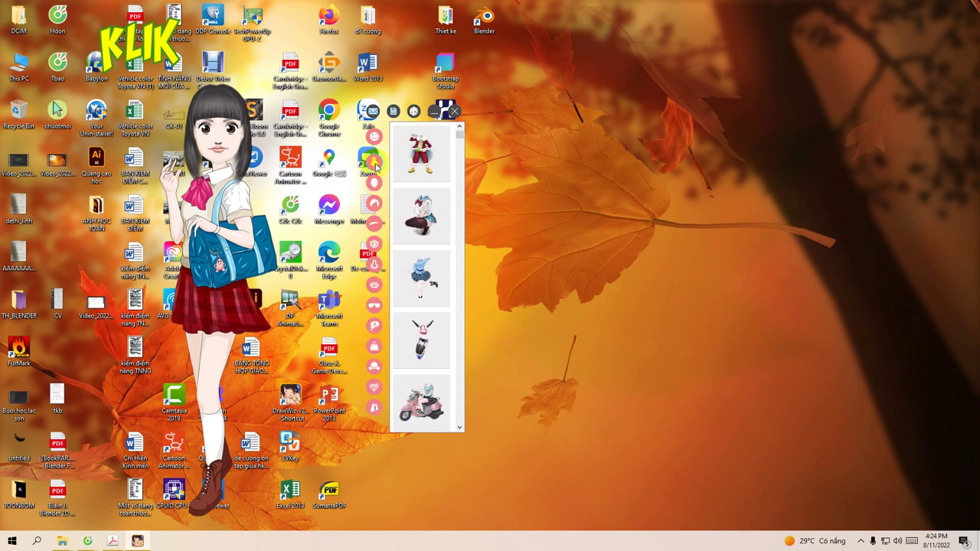
left_click(419, 164)
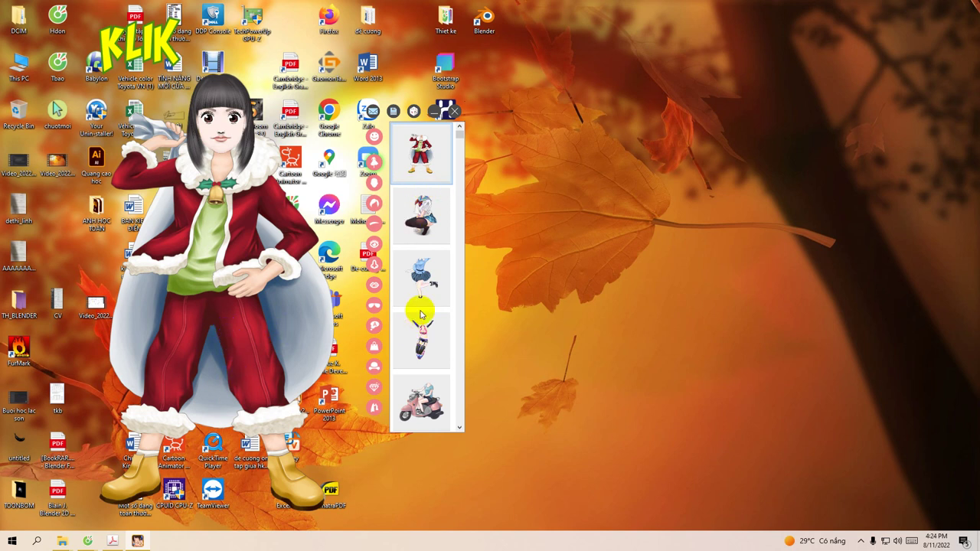
left_click(420, 278)
left_click(421, 341)
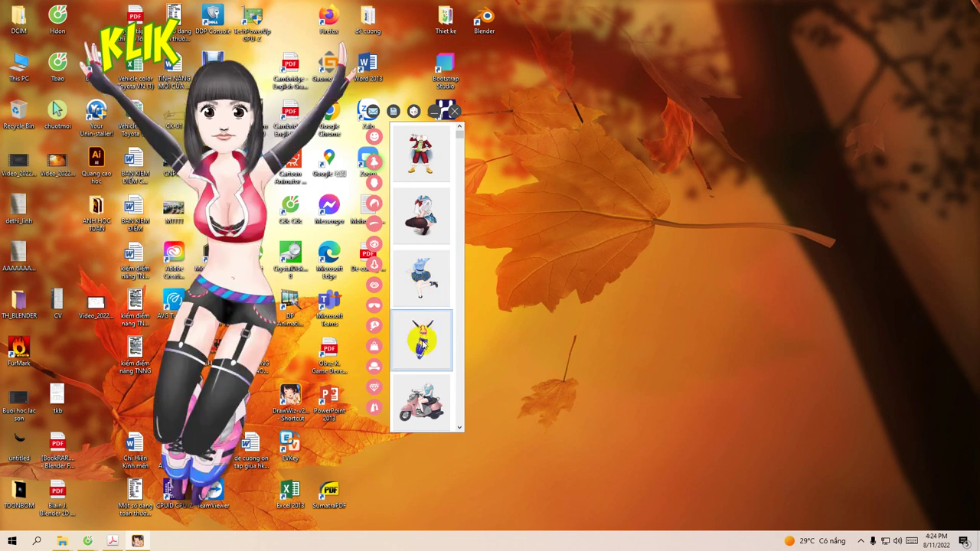
left_click(420, 262)
left_click(418, 221)
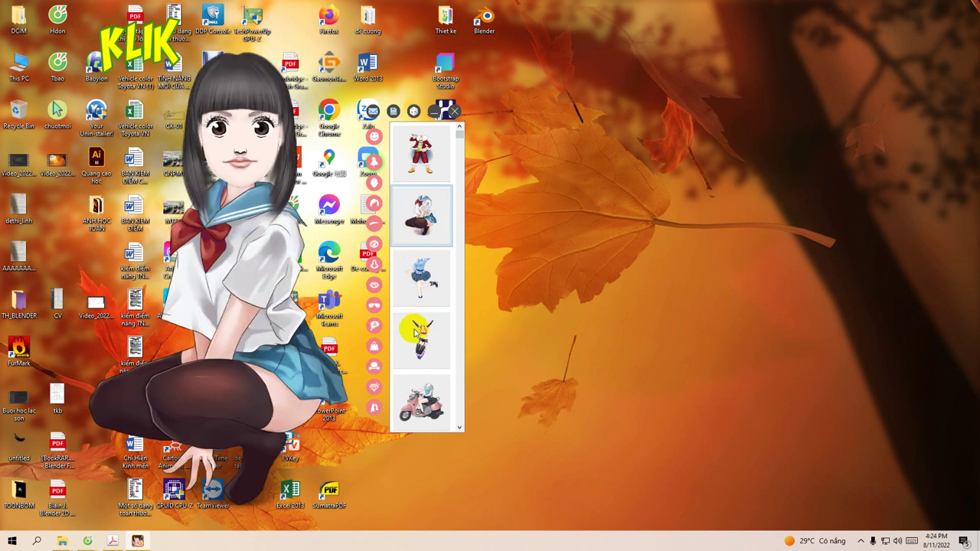
Try further outfits and dress the character in the apron outfit with oven mitts and a red pot.
scroll(416, 334, "down", 3)
left_click(418, 349)
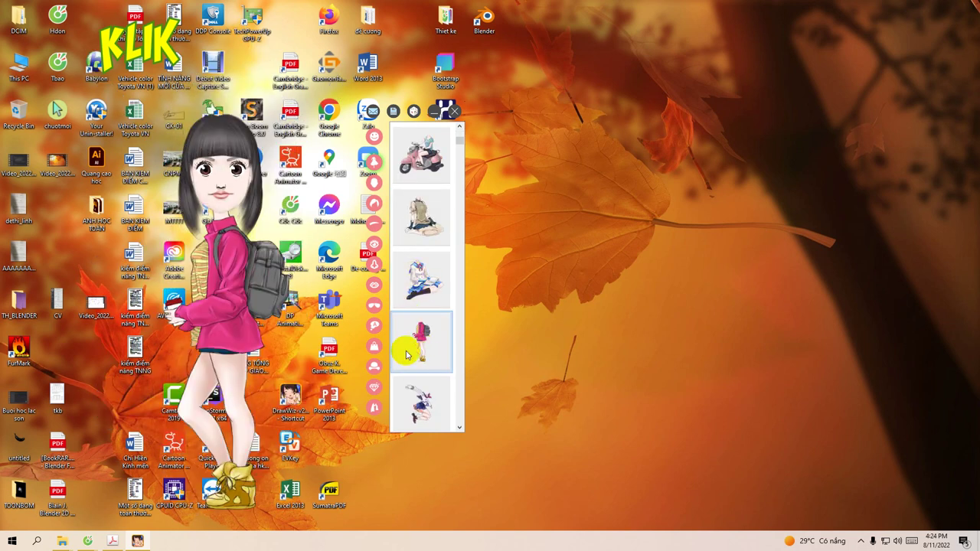
scroll(409, 359, "down", 2)
left_click(419, 353)
scroll(415, 357, "down", 3)
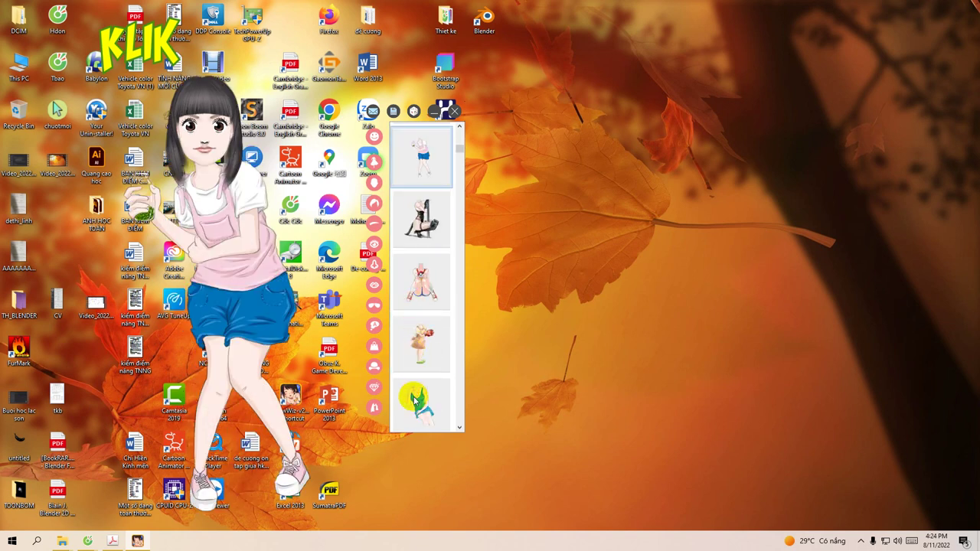
left_click(418, 350)
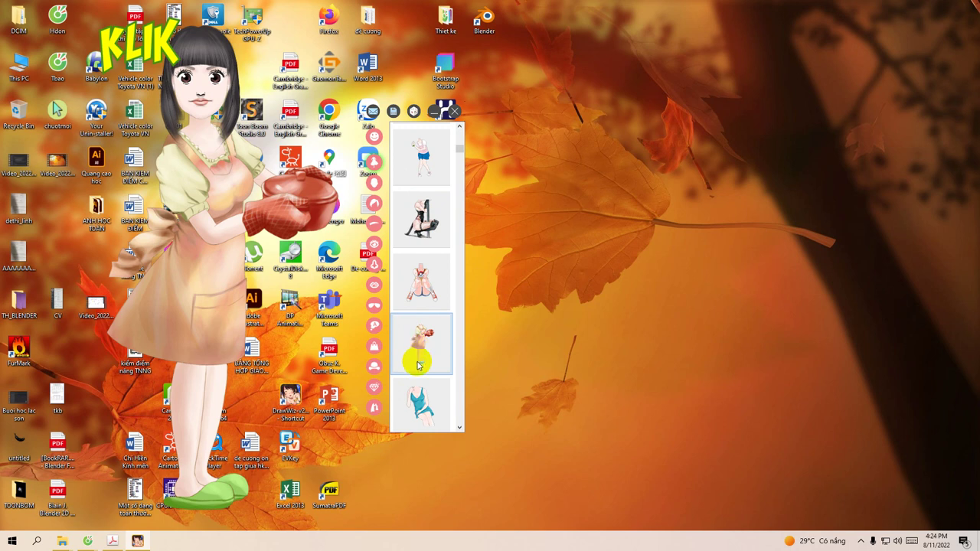
Try the striped sweater with denim shorts and skateboard, followed by the one-legged yoga pose outfit with brown trousers, on the character.
scroll(420, 391, "down", 3)
scroll(415, 346, "down", 3)
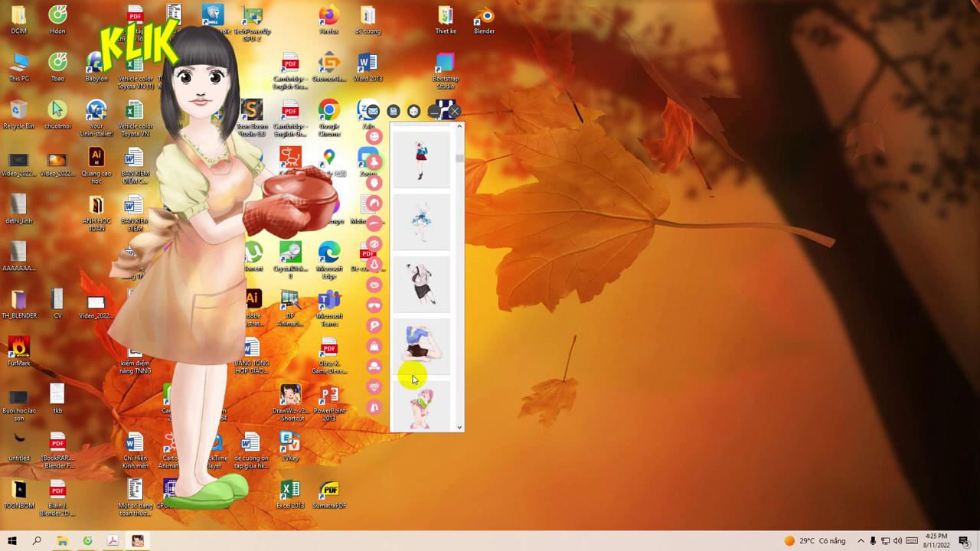
scroll(417, 392, "down", 4)
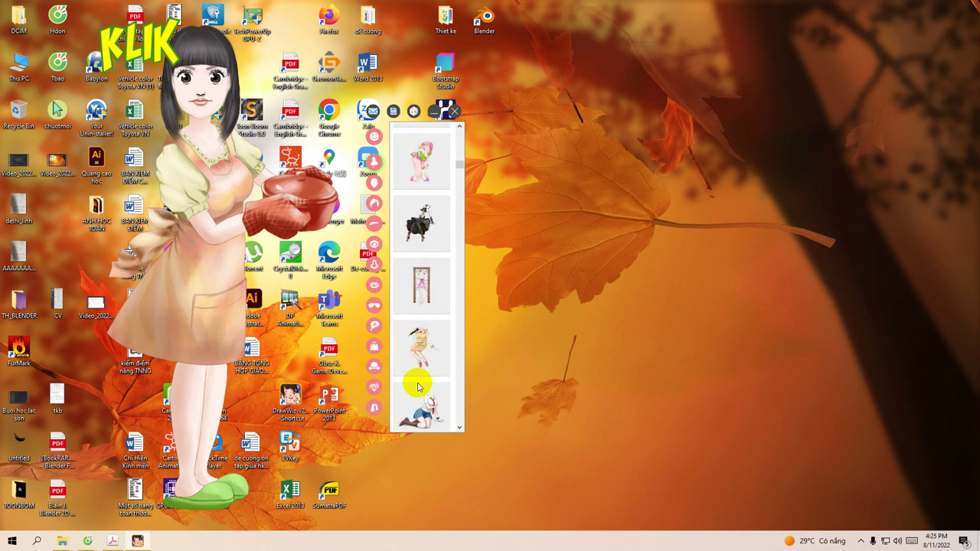
scroll(419, 390, "down", 2)
scroll(418, 375, "down", 1)
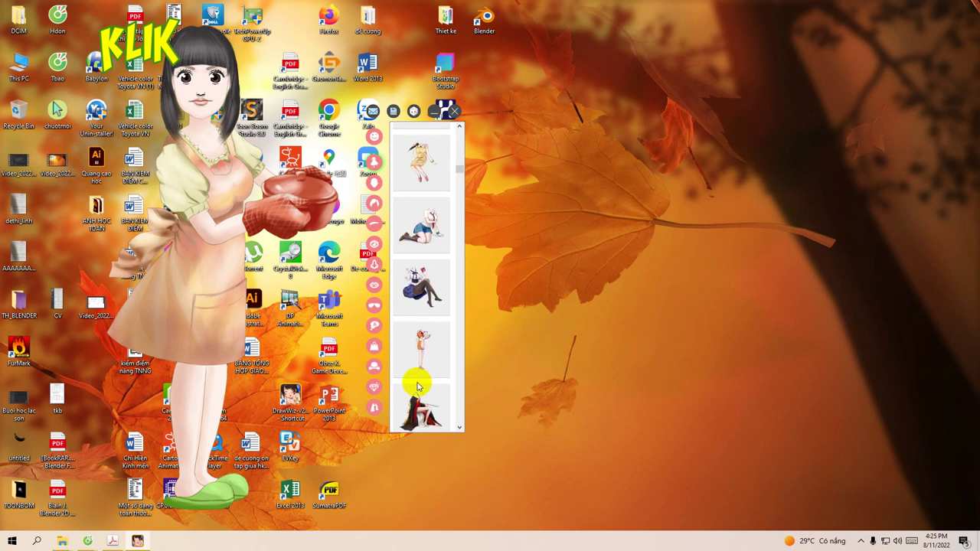
scroll(425, 356, "down", 2)
scroll(421, 337, "down", 2)
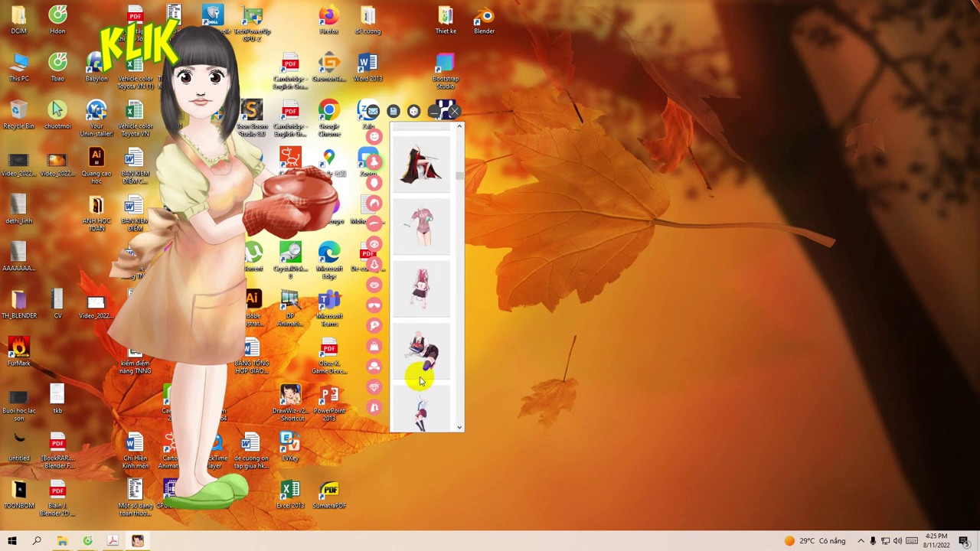
scroll(419, 355, "down", 2)
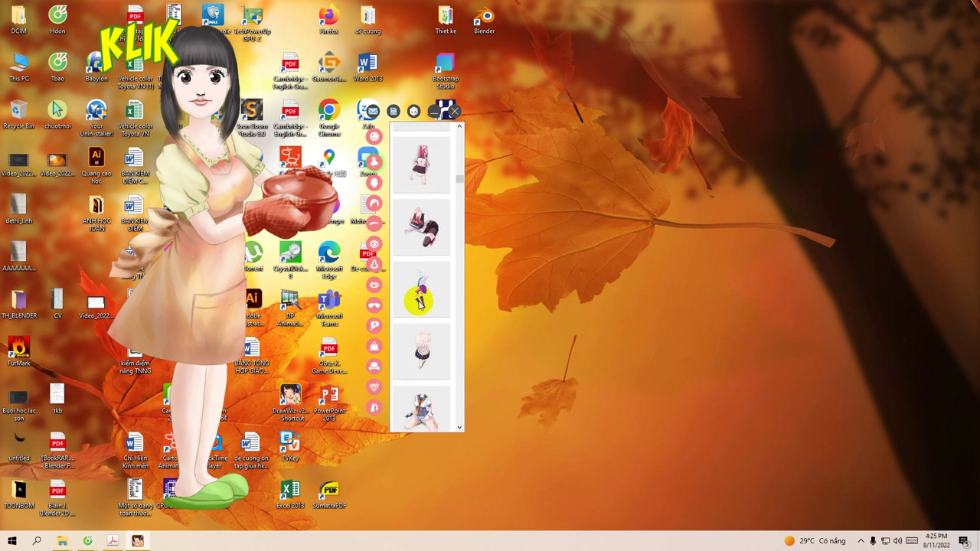
scroll(420, 322, "down", 2)
scroll(423, 321, "down", 3)
left_click(421, 366)
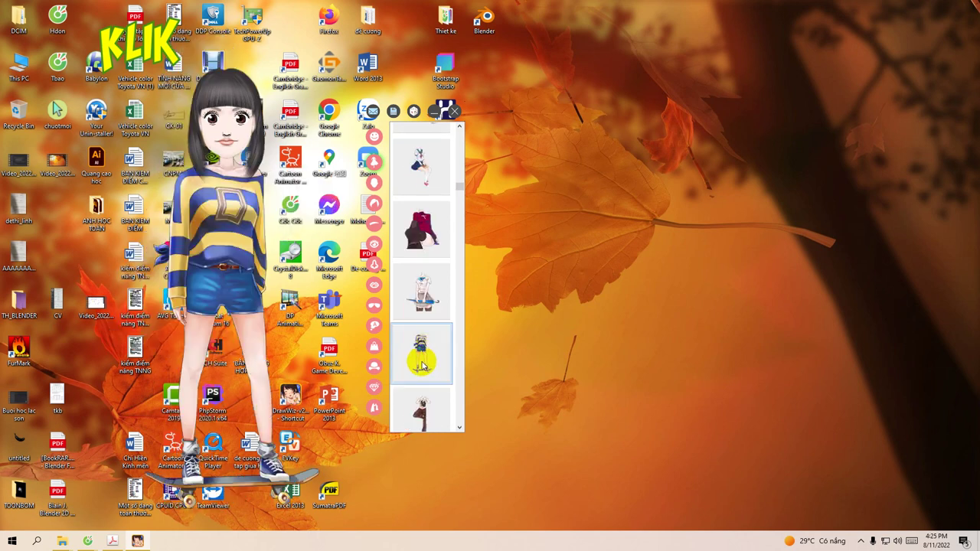
left_click(423, 411)
scroll(422, 375, "up", 3)
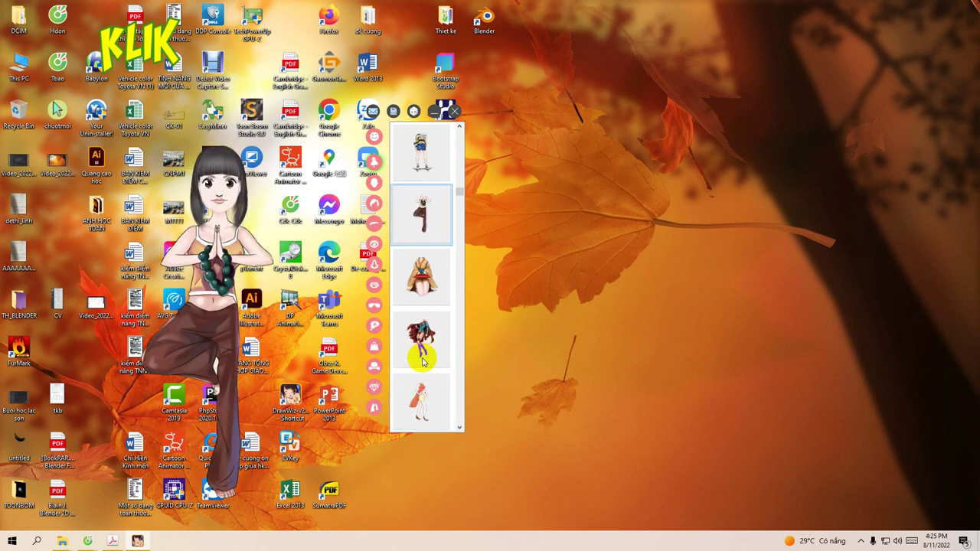
Browse further outfits and dress the character in the red fur-trimmed Santa dress with long gloves and white fur boots.
scroll(413, 360, "down", 4)
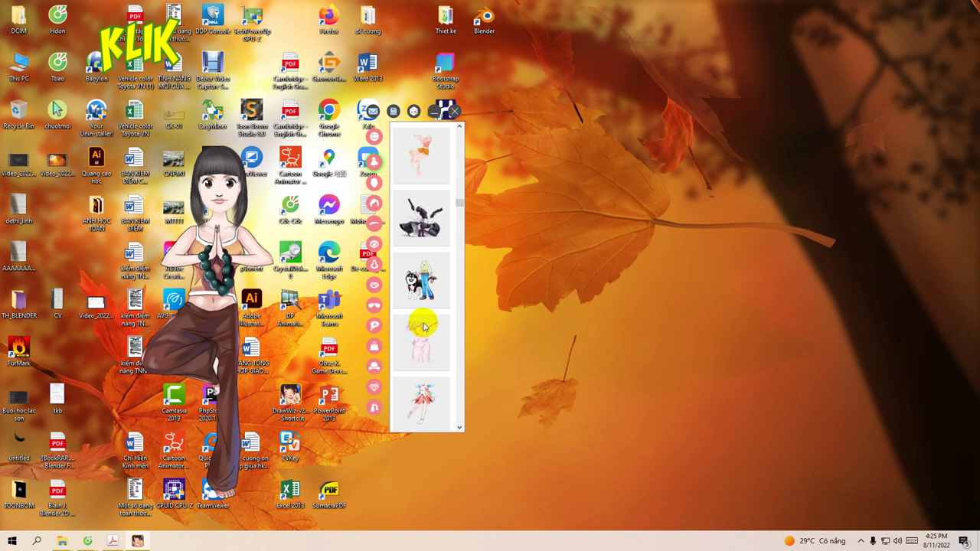
scroll(417, 367, "down", 2)
scroll(419, 345, "down", 5)
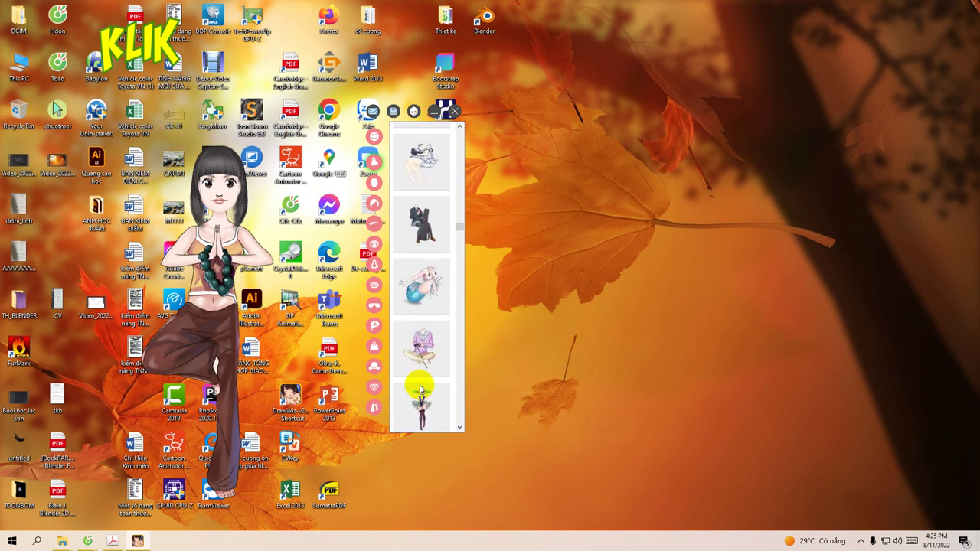
scroll(420, 386, "down", 3)
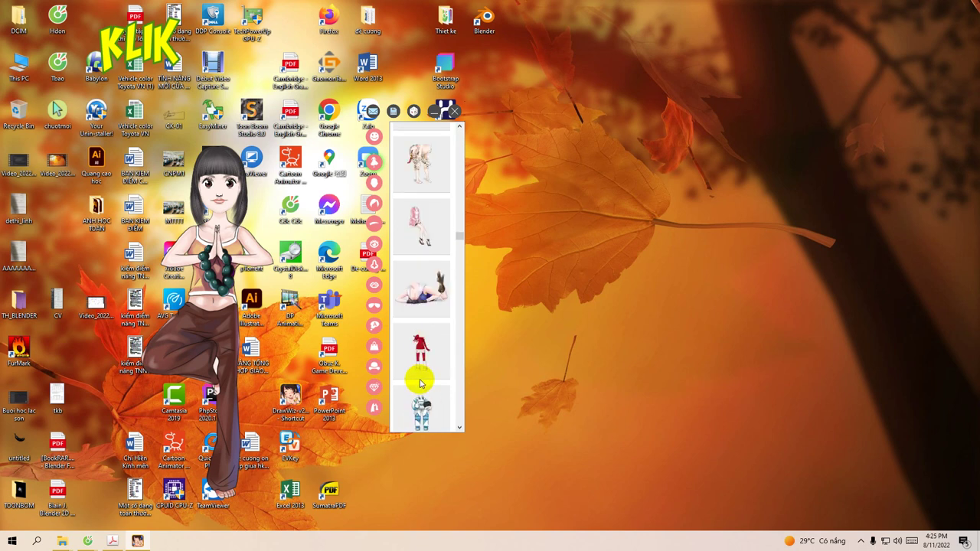
scroll(424, 252, "down", 2)
left_click(423, 226)
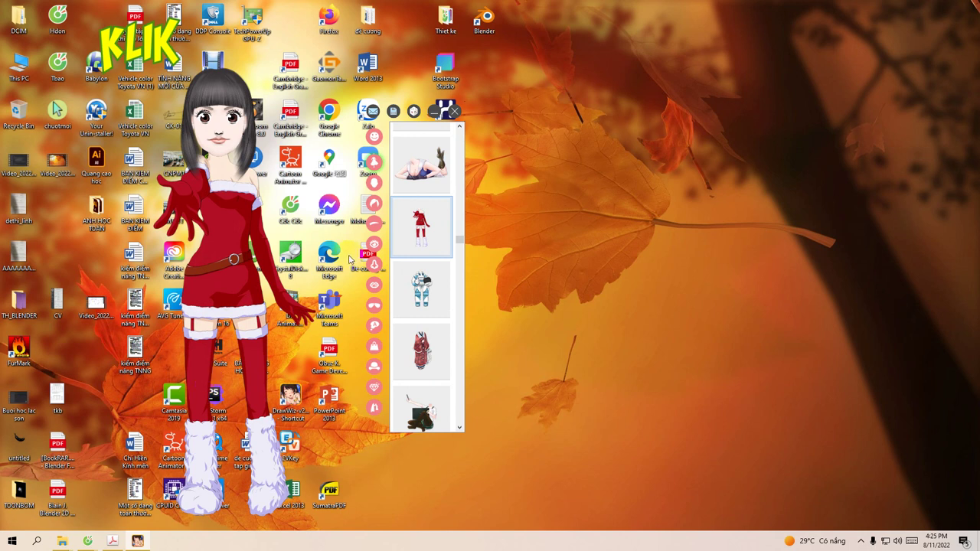
left_click(224, 316)
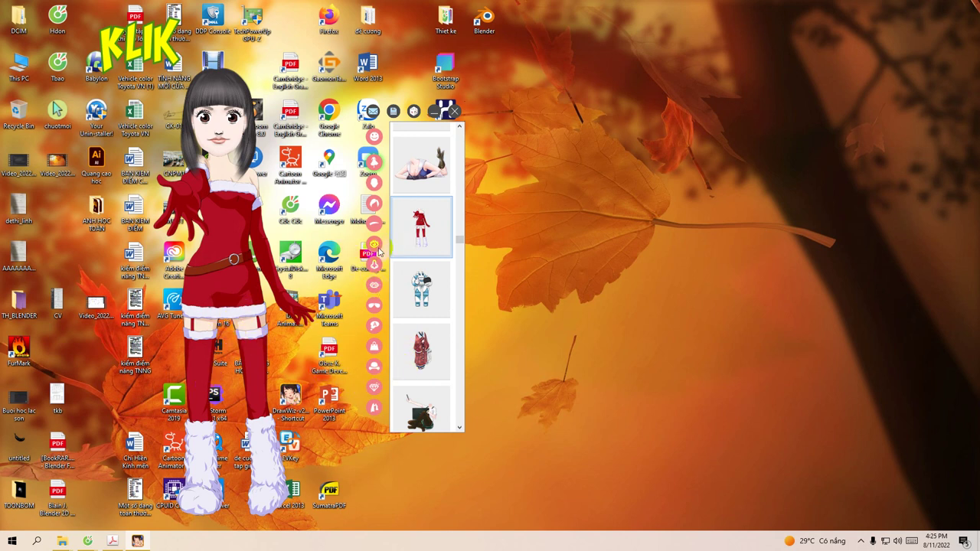
Give the character the second face shape with a pointed chin and the short, swept-back reddish-brown hairstyle.
left_click(375, 183)
left_click(421, 224)
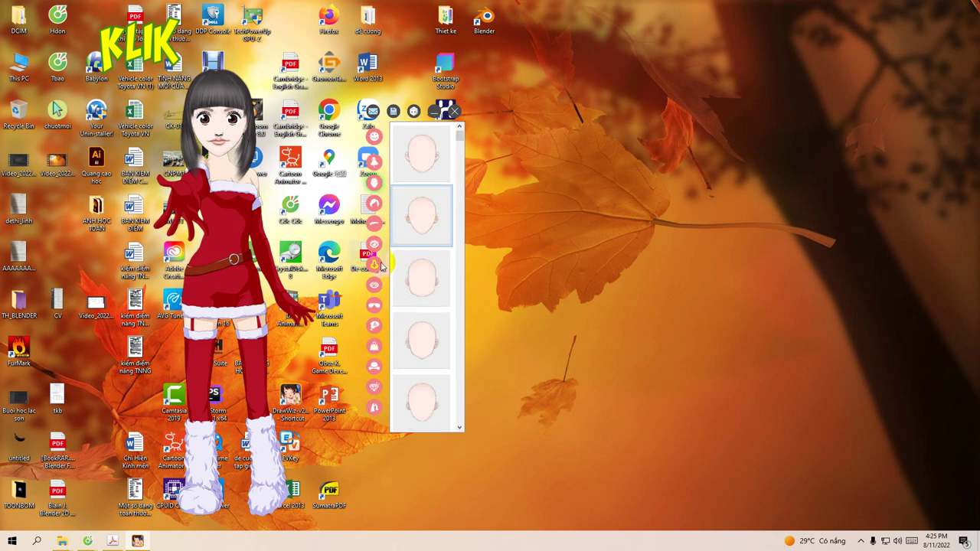
left_click(374, 206)
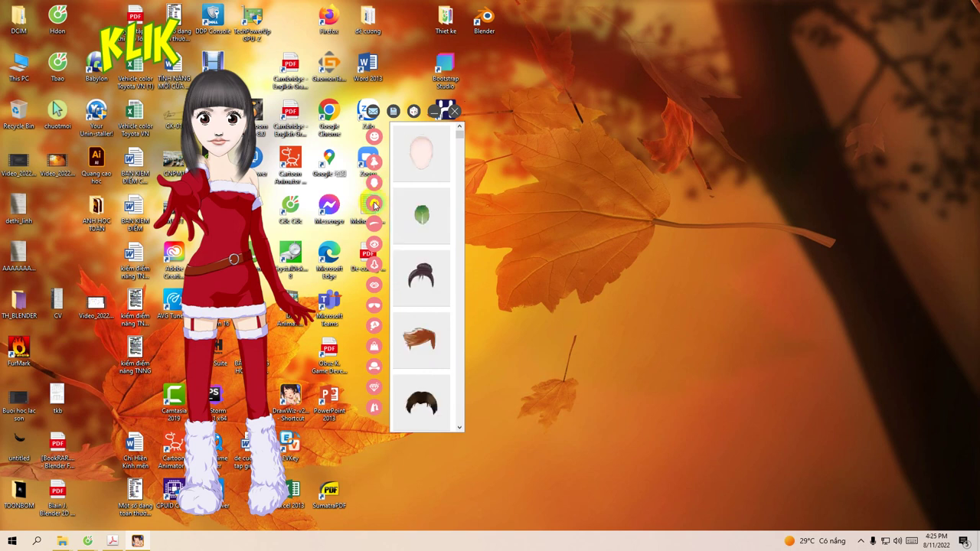
left_click(419, 337)
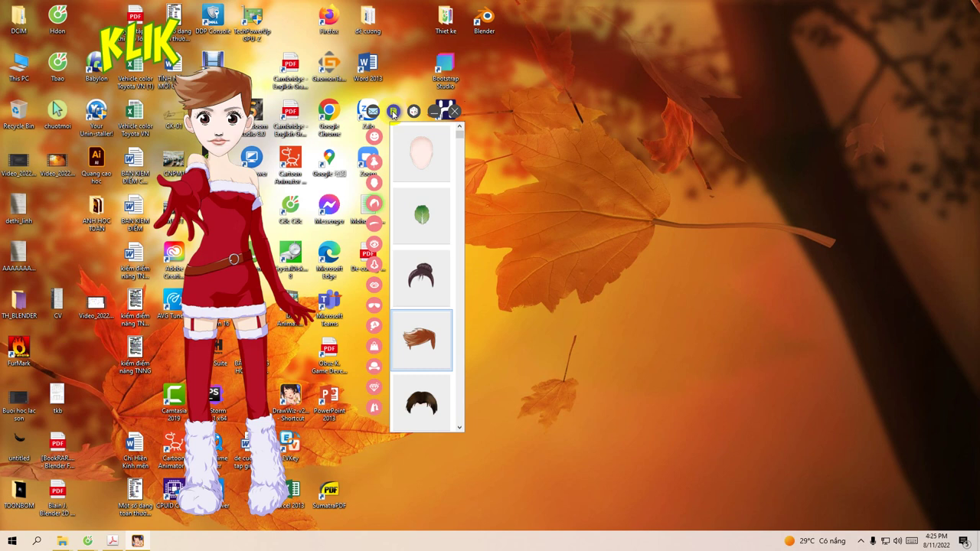
Save the character as a PNG in the bai1 folder inside the Desktop's TOONBOM folder, keeping the suggested file name.
left_click(393, 112)
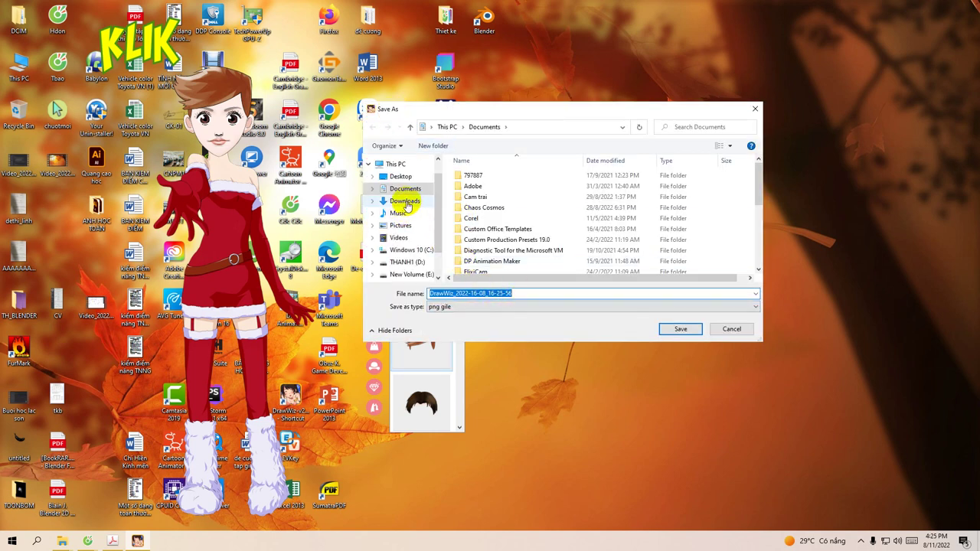
left_click(400, 176)
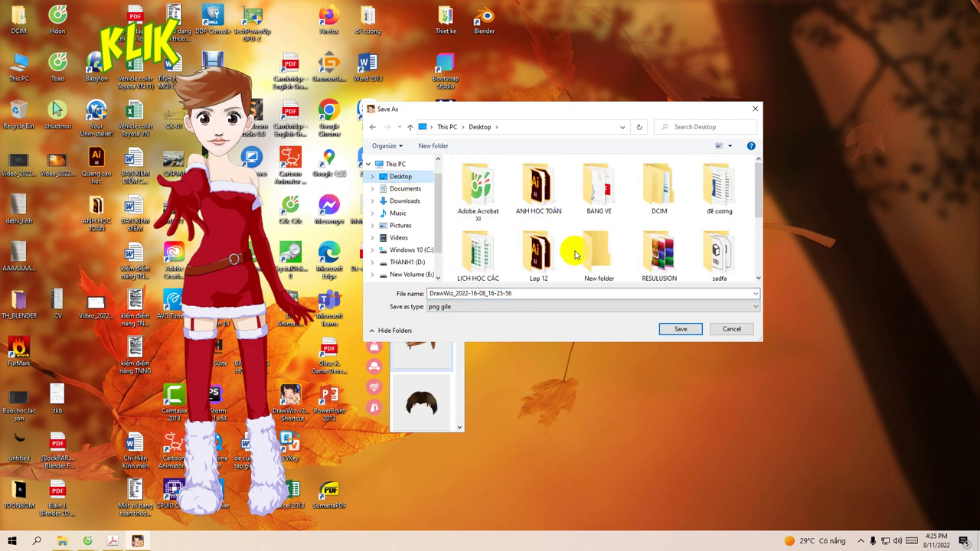
scroll(655, 249, "down", 1)
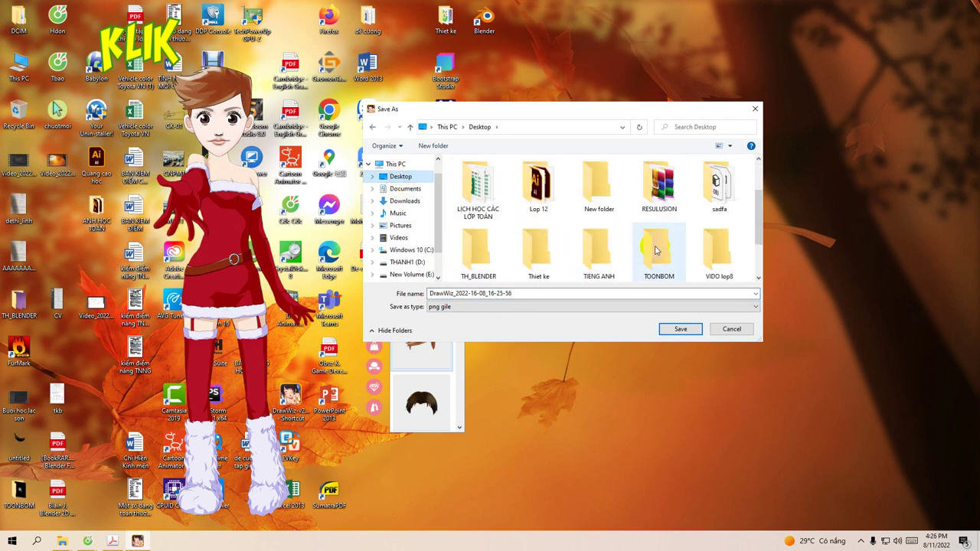
scroll(536, 257, "down", 1)
scroll(589, 247, "up", 2)
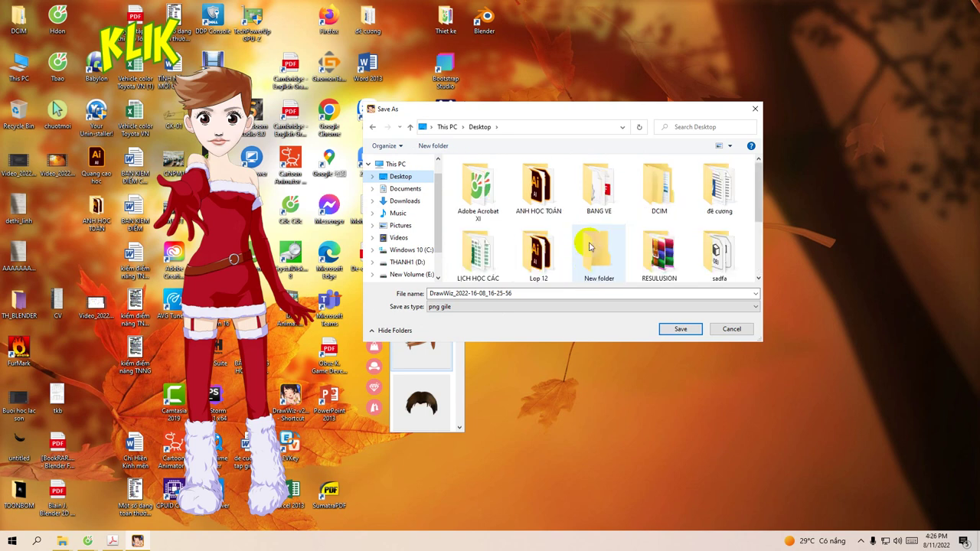
scroll(586, 241, "down", 1)
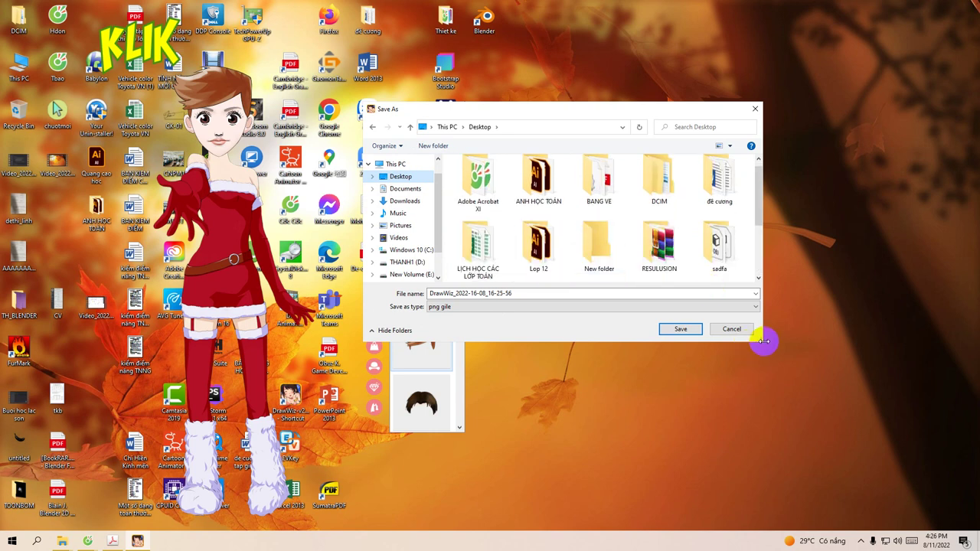
left_click_drag(760, 348, 819, 449)
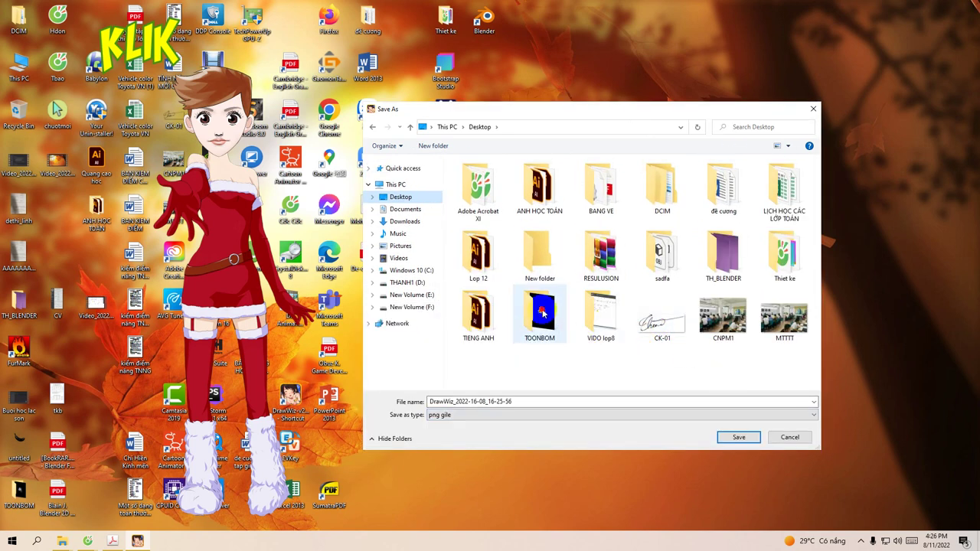
double_click(540, 309)
double_click(467, 176)
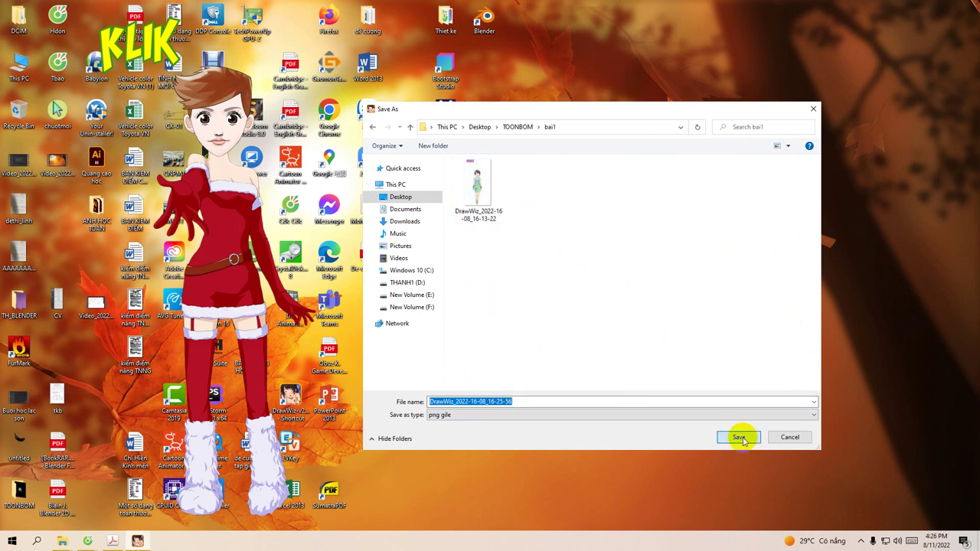
left_click(738, 437)
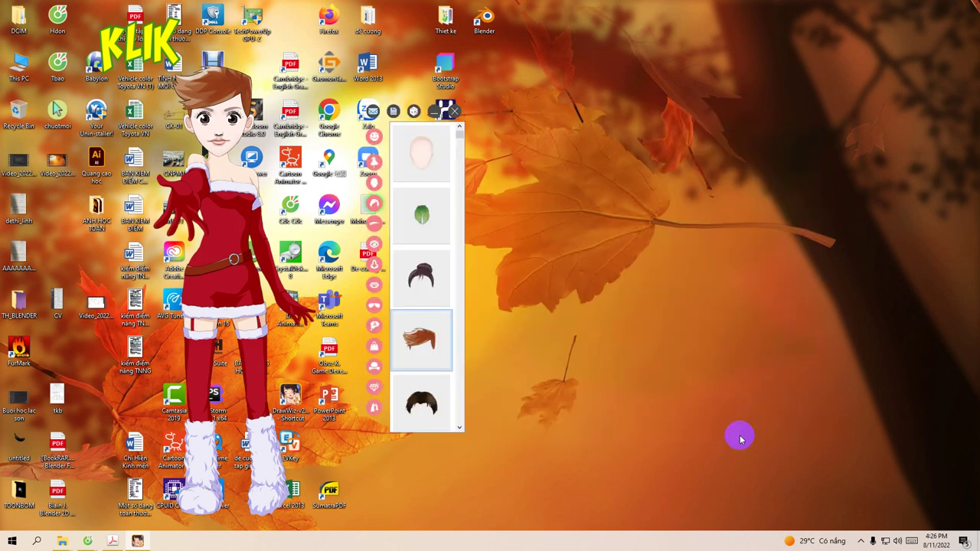
Minimize the character creator and start Toon Boom Harmony 21 Premium in offline mode.
left_click(434, 112)
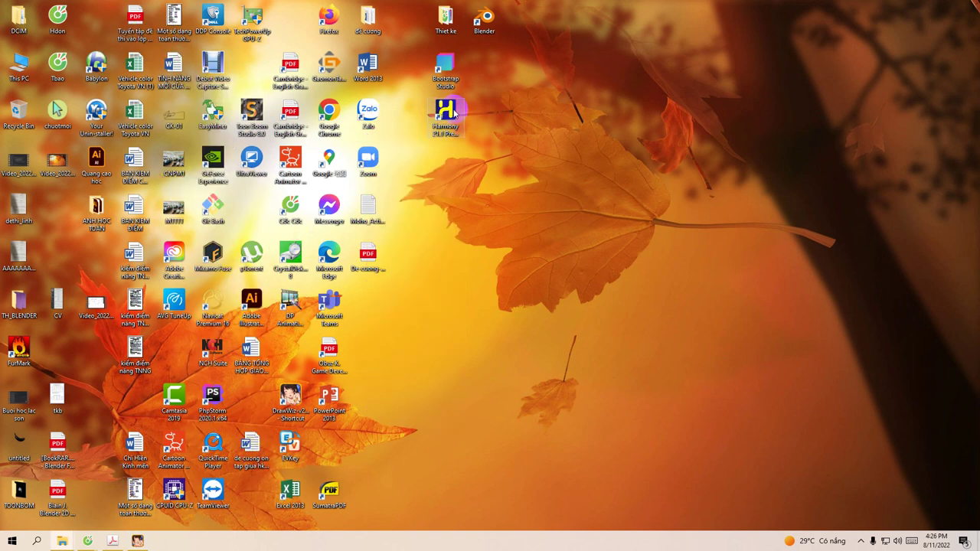
double_click(450, 113)
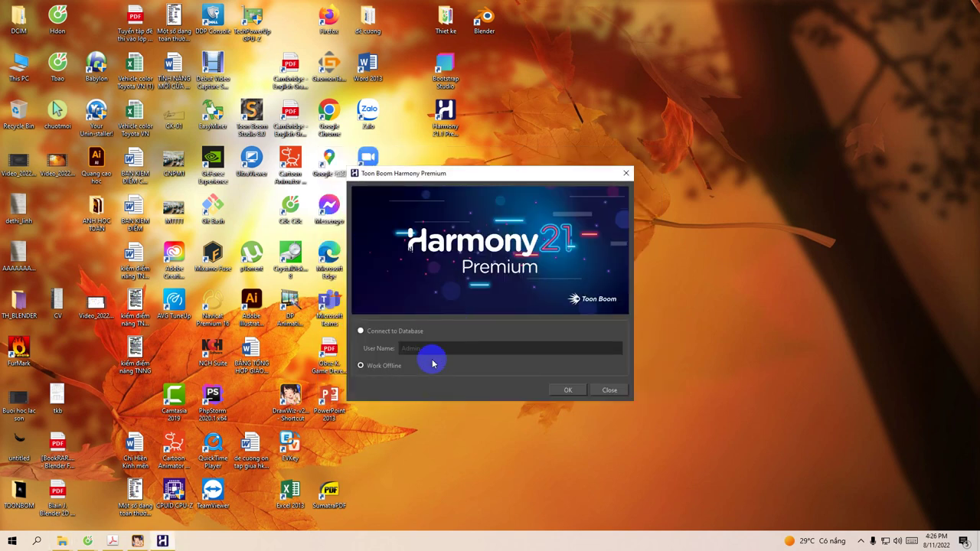
left_click(562, 391)
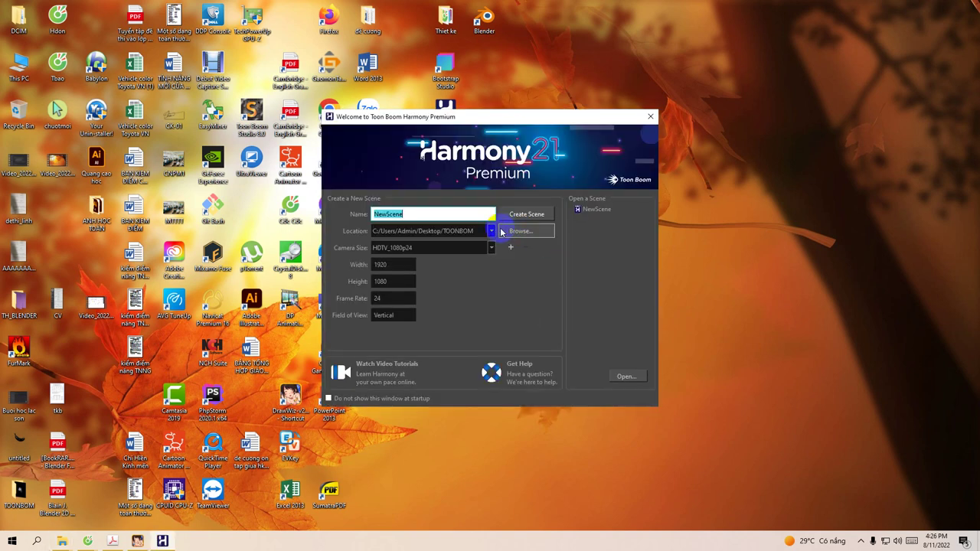
Create a new scene named lesson_1 and enlarge its drawing view by shrinking the neighbouring panels.
key("BackSpace")
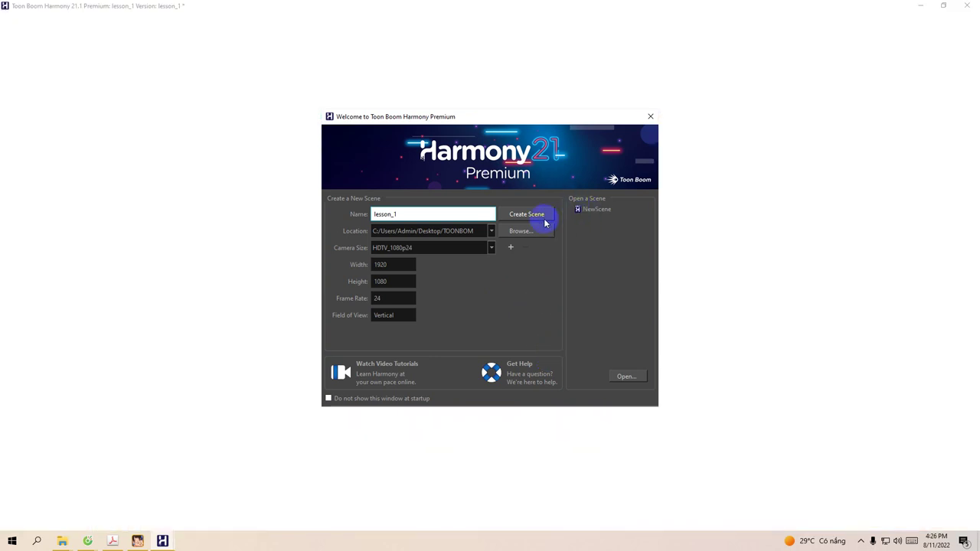
left_click(541, 217)
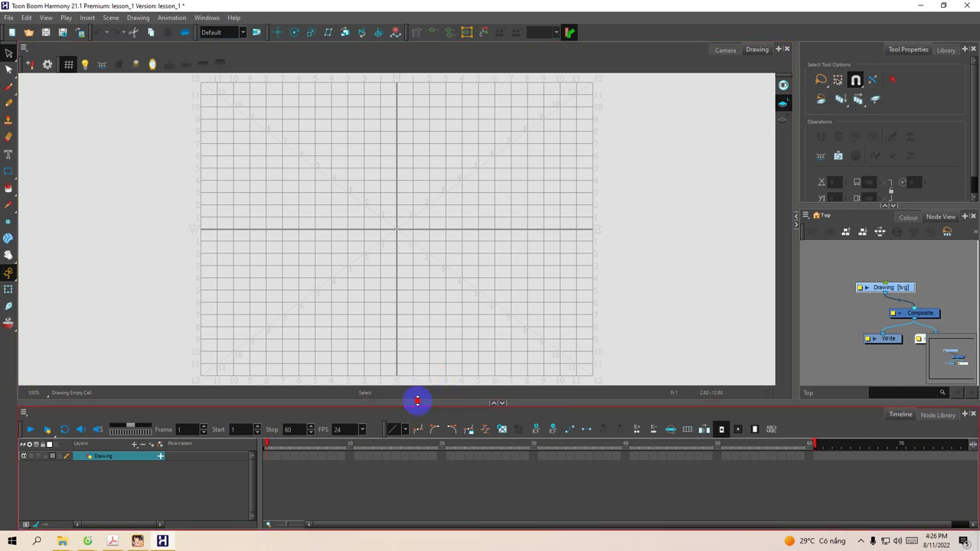
left_click_drag(417, 401, 420, 424)
left_click_drag(796, 197, 857, 194)
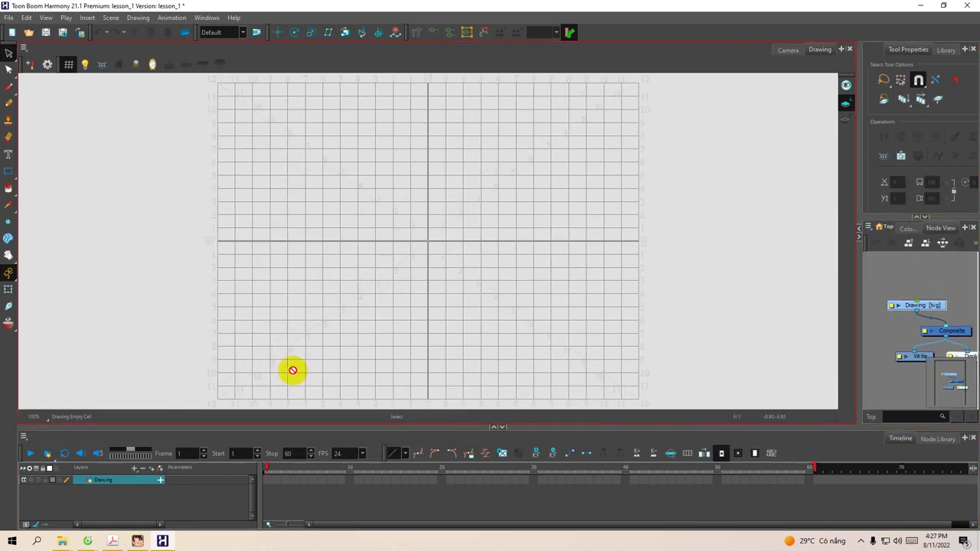
Import DrawWiz_2022-16-08_16-25-56.png from the bai1 folder as an original bitmap on a single new layer and select its first frame.
left_click(9, 18)
mouse_move(20, 155)
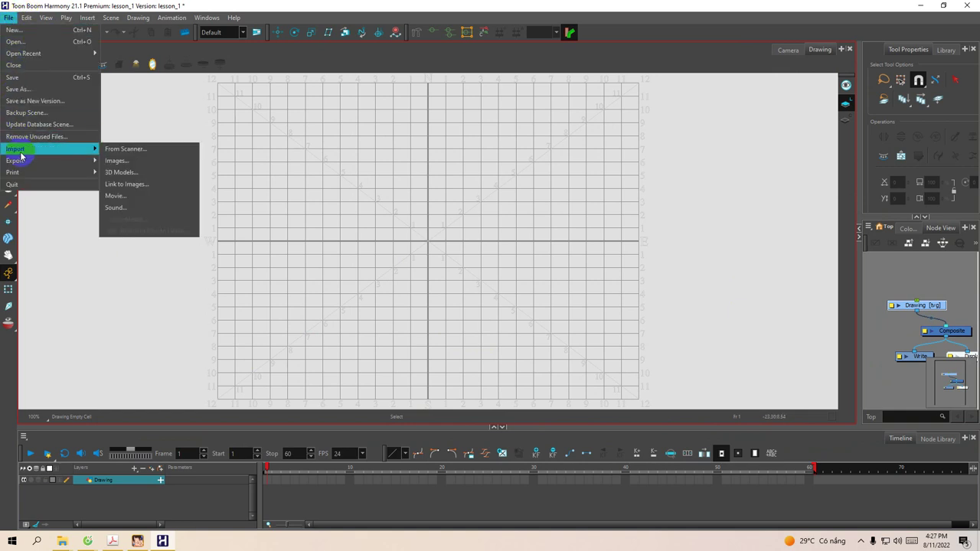
left_click(129, 159)
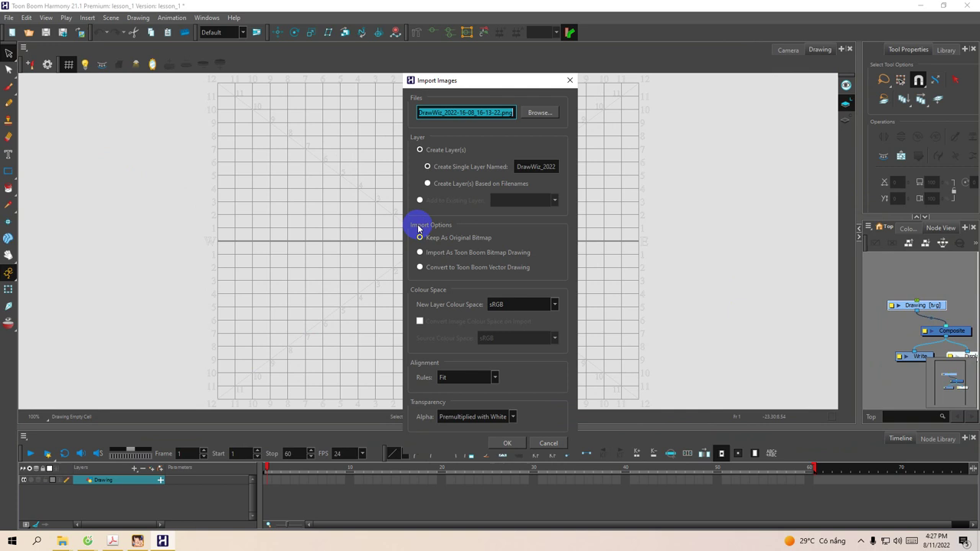
left_click(539, 113)
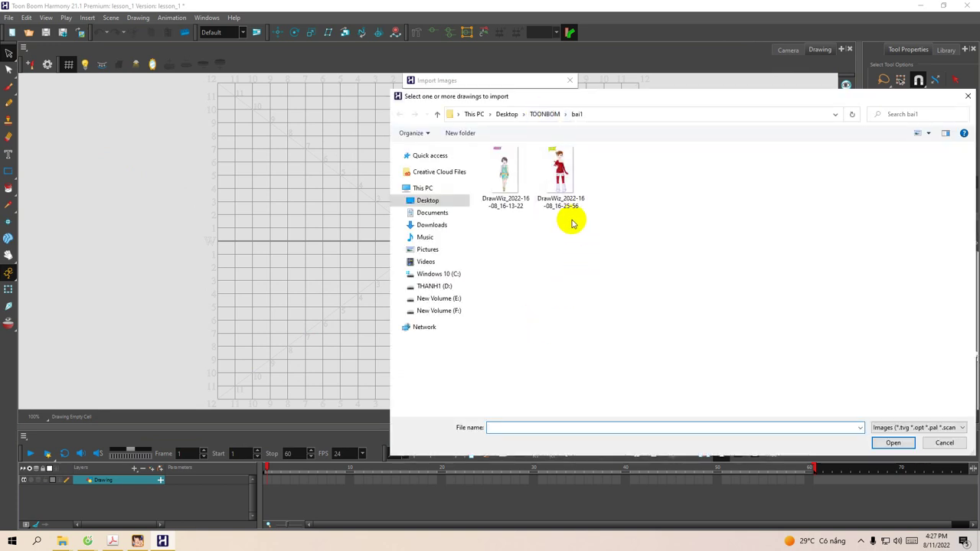
double_click(562, 174)
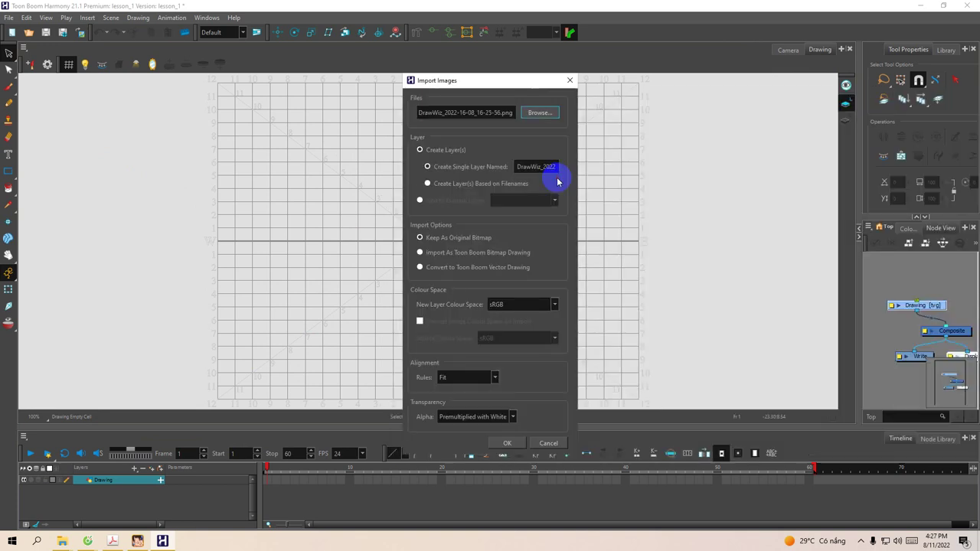
left_click(504, 443)
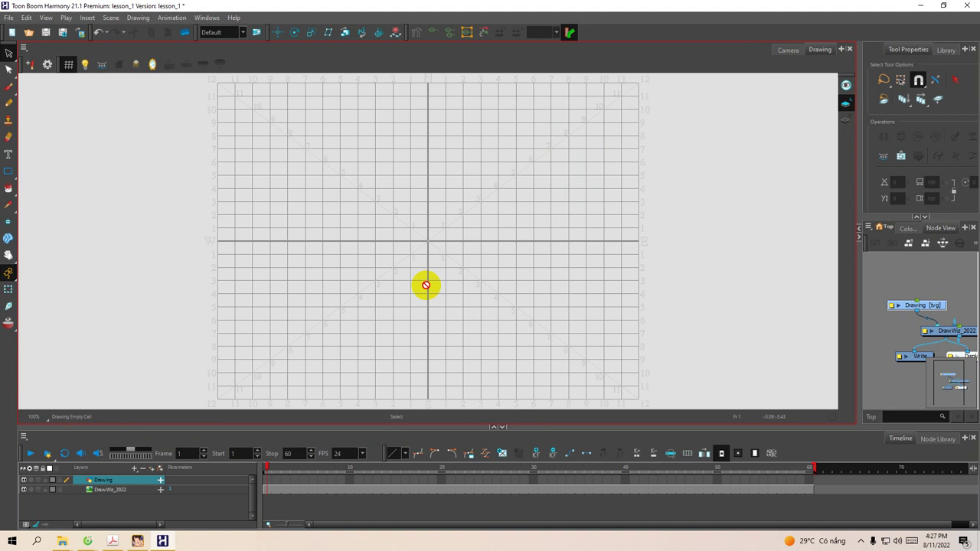
left_click(266, 490)
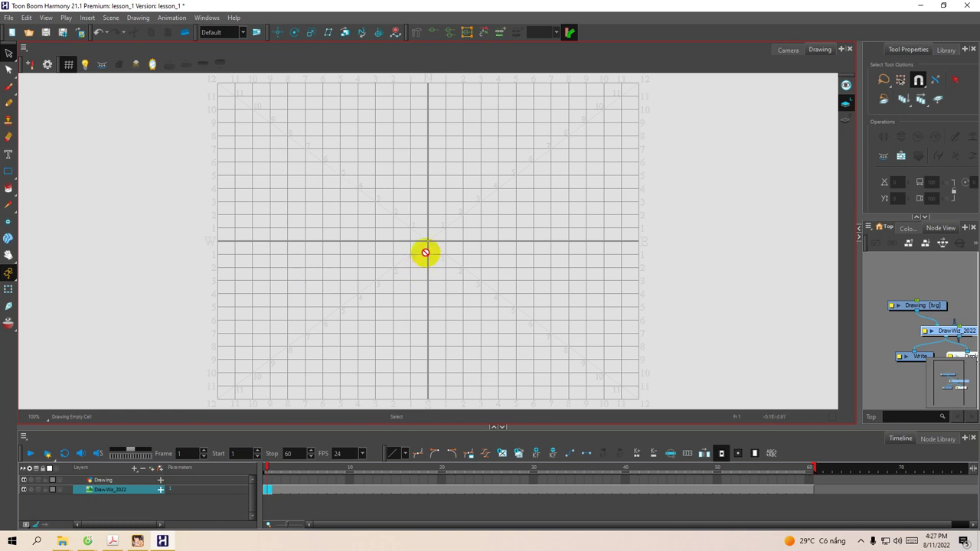
Turn on the light table in the drawing view and examine the imported character on the grid.
left_click(85, 65)
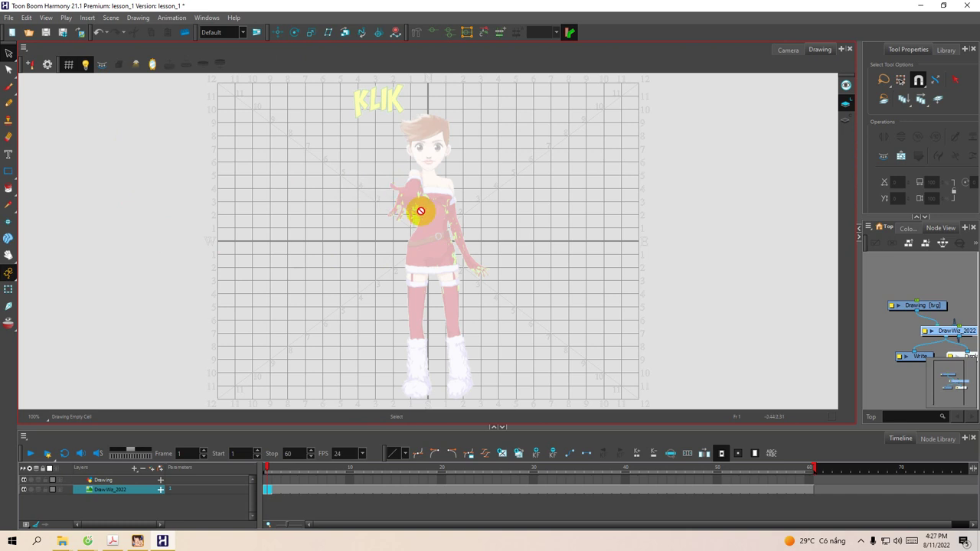
scroll(417, 214, "up", 2)
scroll(421, 215, "up", 1)
scroll(422, 224, "down", 4)
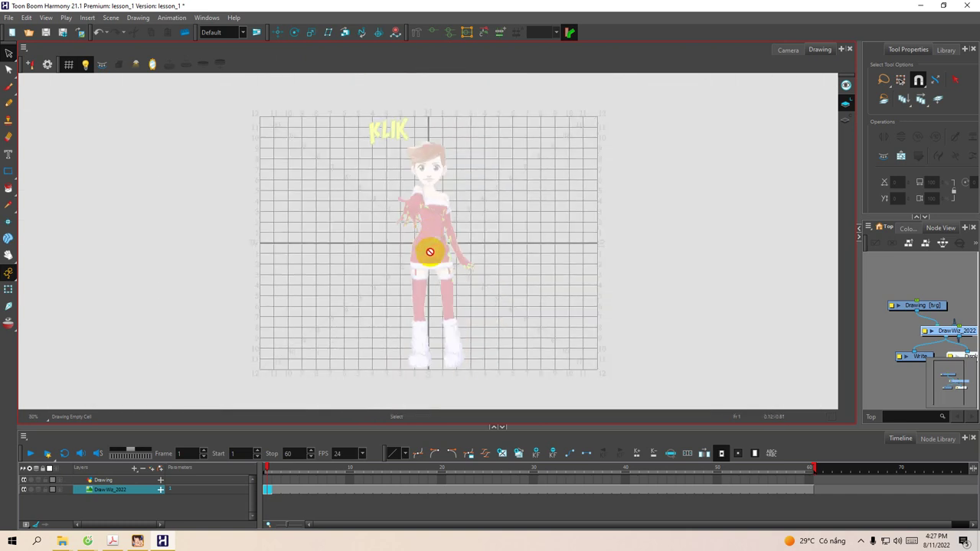
scroll(431, 252, "up", 2)
scroll(430, 252, "up", 2)
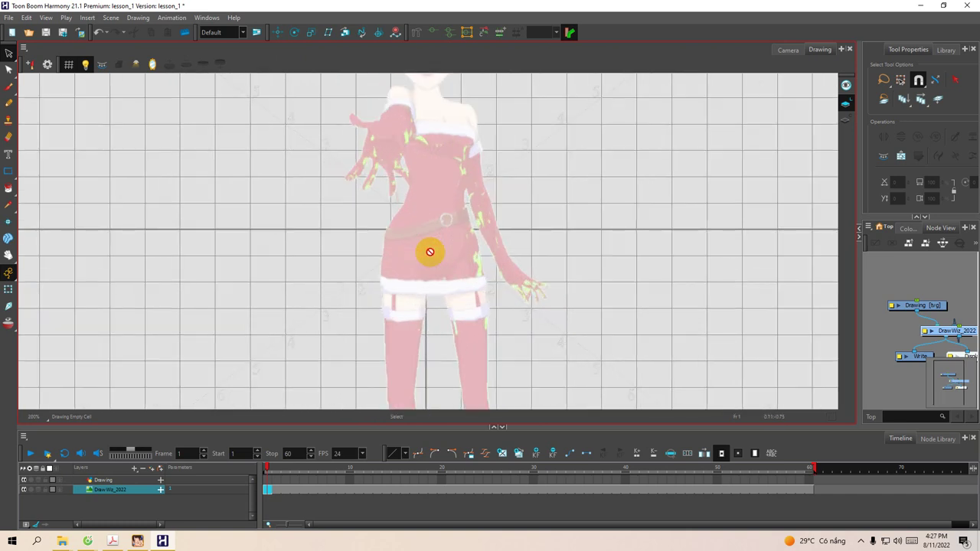
scroll(430, 252, "down", 2)
scroll(430, 252, "up", 3)
scroll(430, 252, "down", 4)
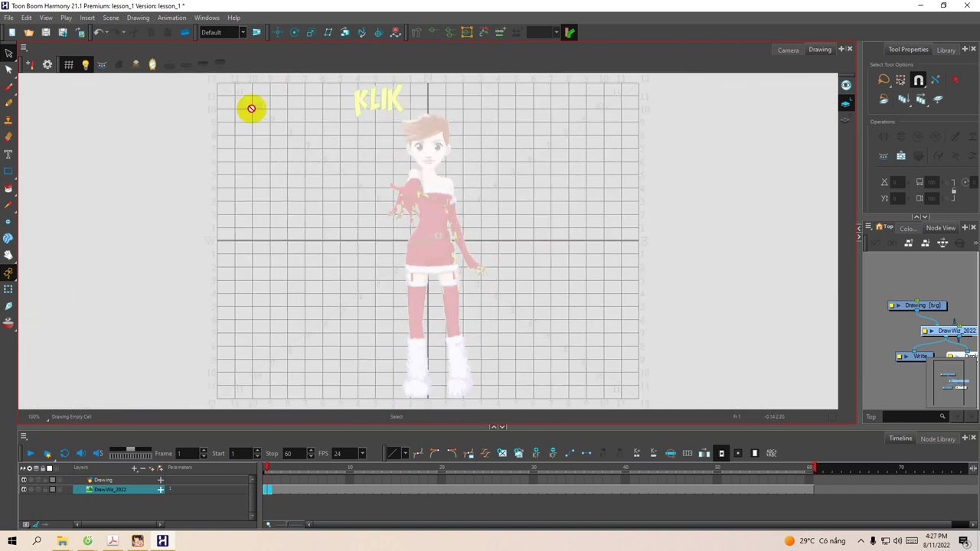
Delete the DrawWiz_2022 image layer from the timeline.
left_click(7, 18)
left_click(8, 17)
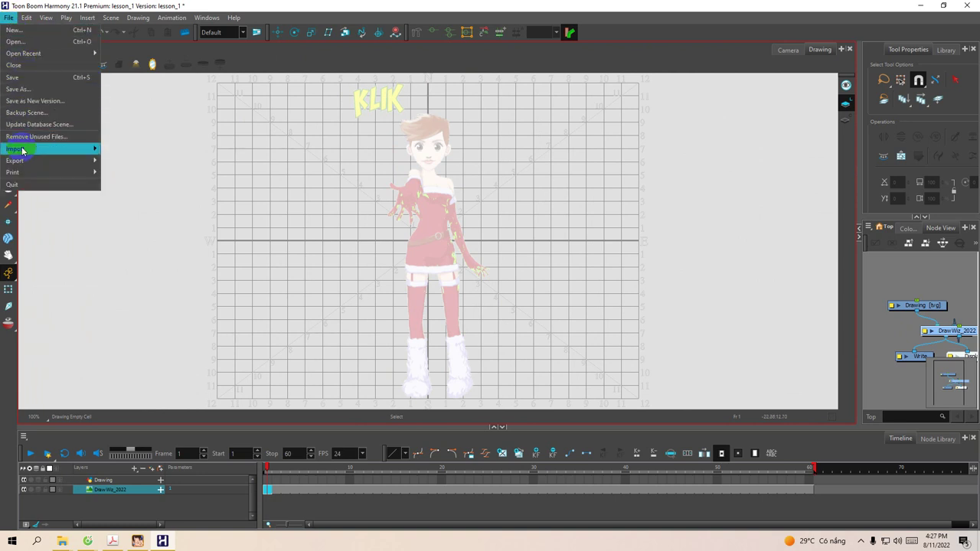
left_click(97, 490)
right_click(97, 491)
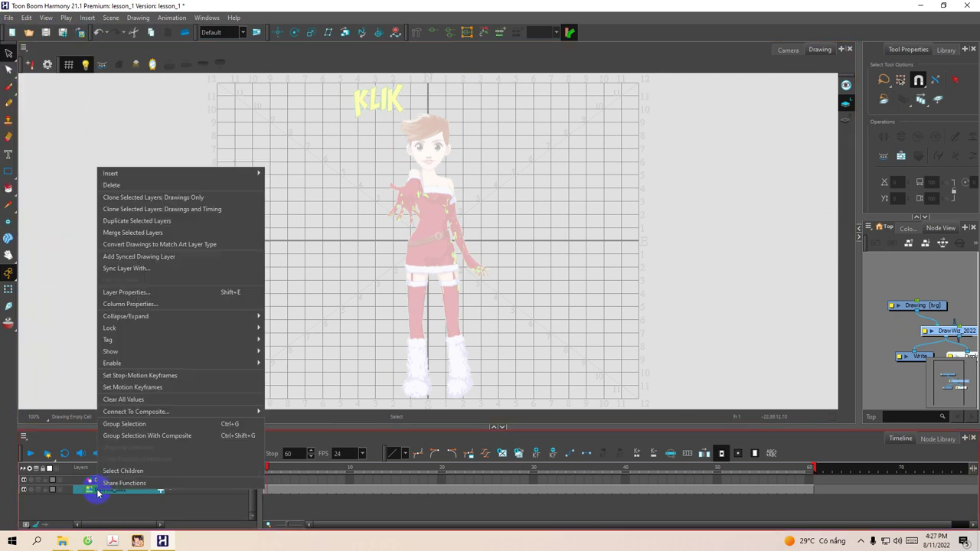
left_click(115, 184)
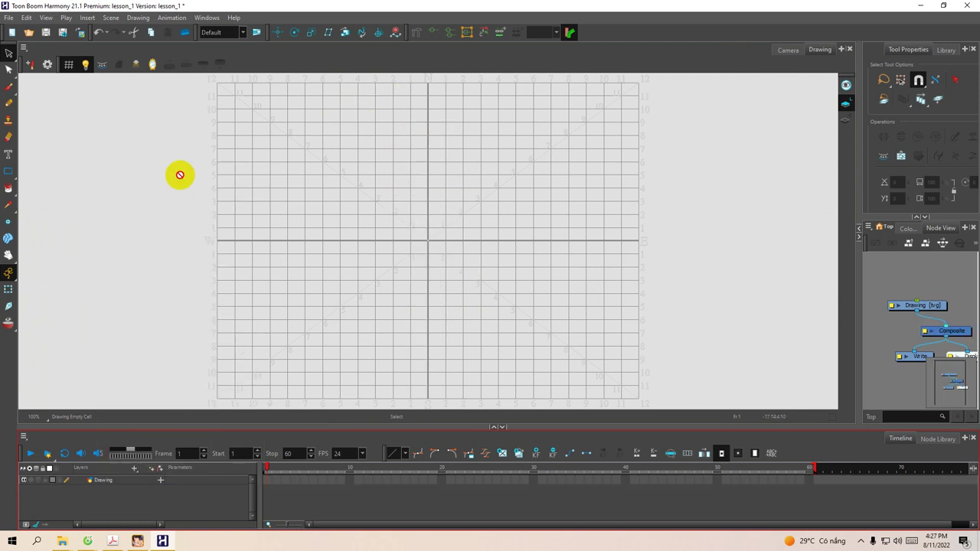
Import DrawWiz_2022-16-08_16-13-22.png from the bai1 folder as an original bitmap on a single new layer and inspect it.
left_click(9, 17)
mouse_move(76, 148)
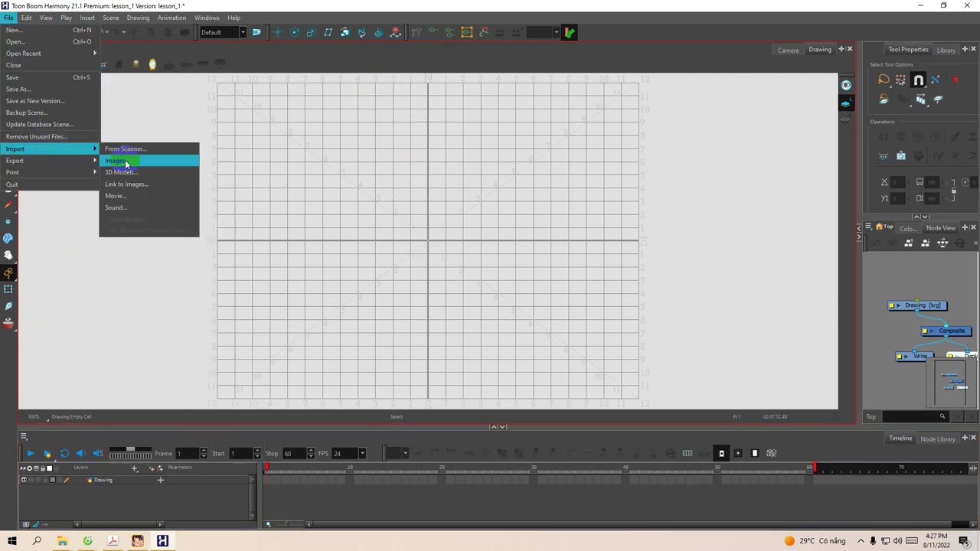
left_click(115, 161)
left_click(541, 114)
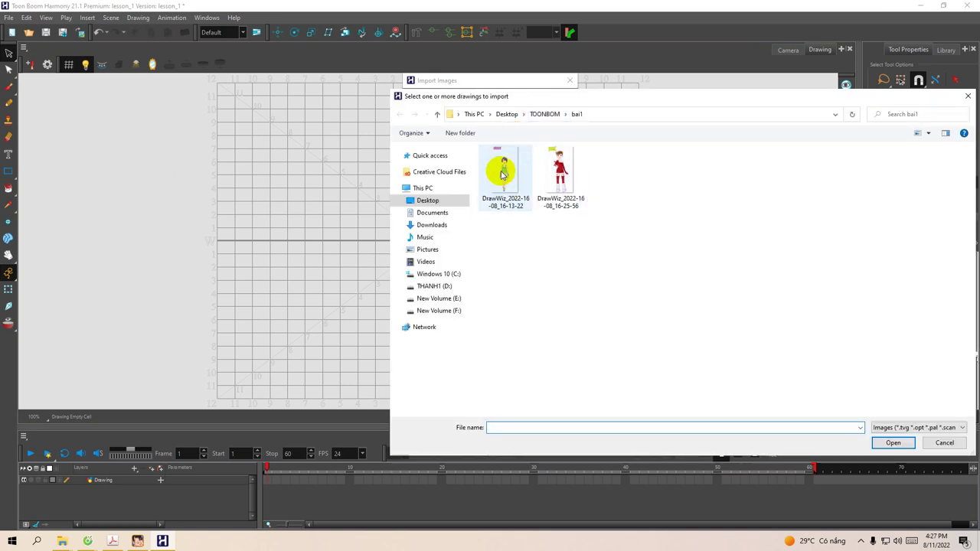
left_click(502, 176)
double_click(502, 177)
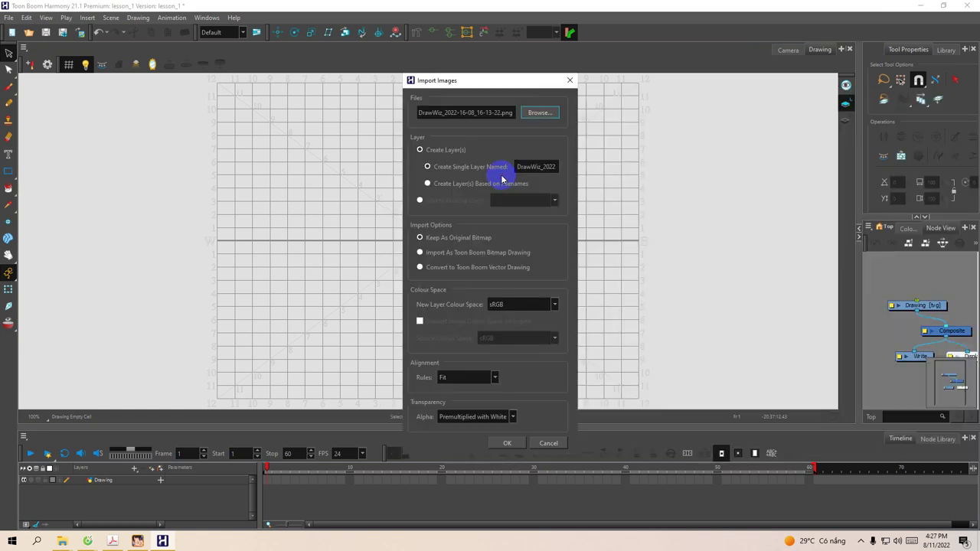
left_click(506, 444)
scroll(413, 308, "up", 2)
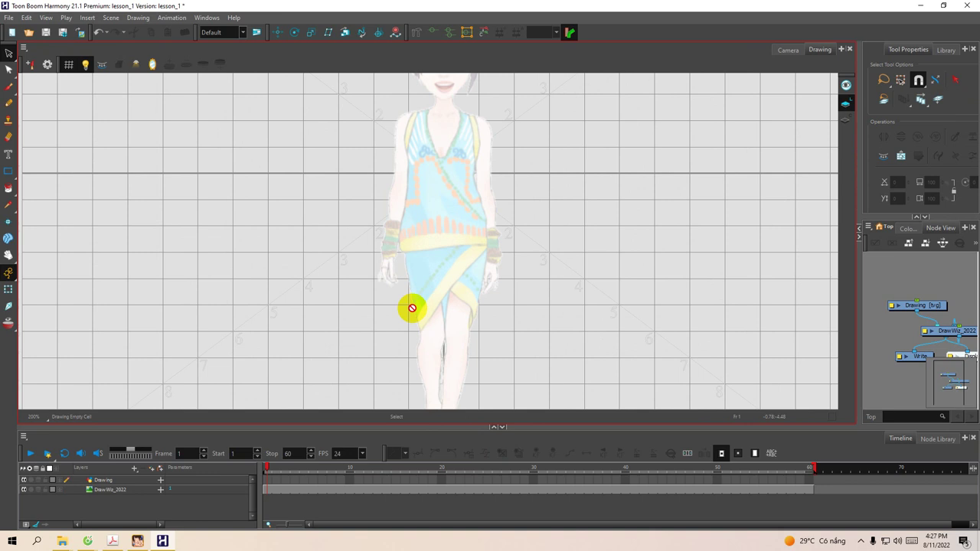
scroll(410, 307, "down", 2)
scroll(410, 306, "up", 2)
scroll(403, 302, "up", 2)
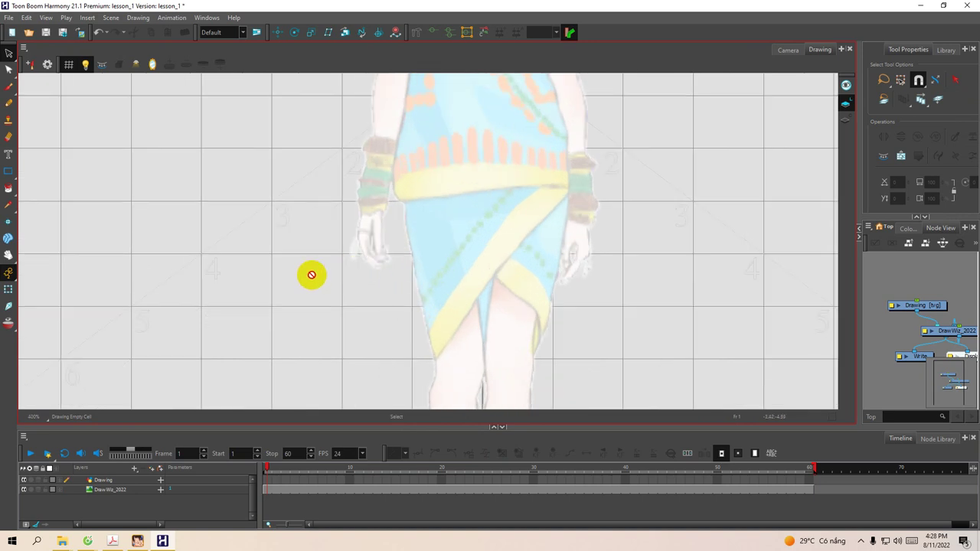
scroll(312, 274, "down", 2)
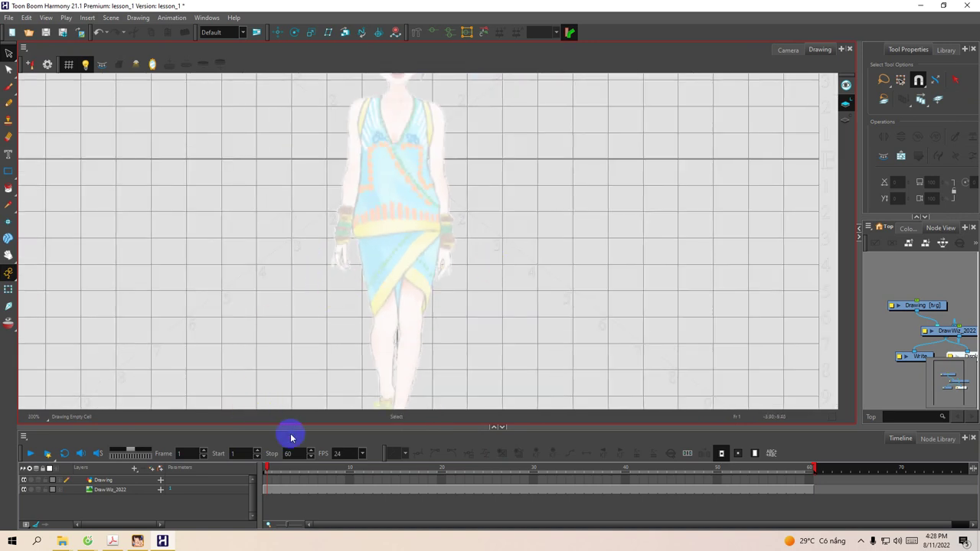
left_click_drag(315, 427, 319, 437)
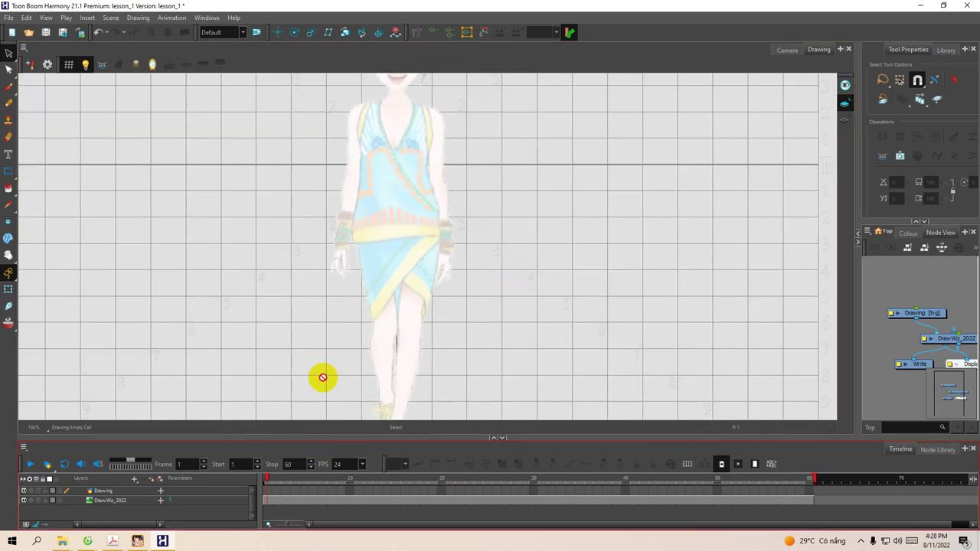
left_click(137, 541)
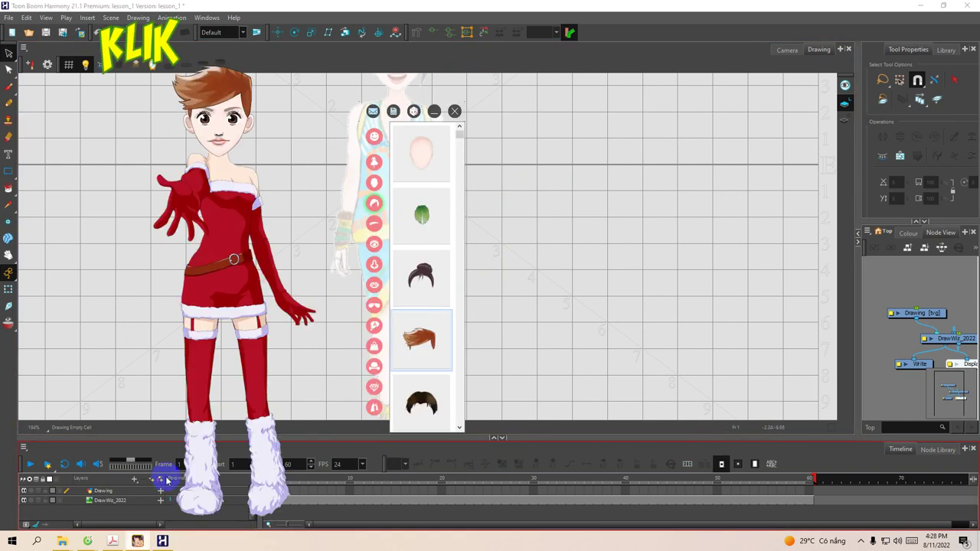
left_click(393, 112)
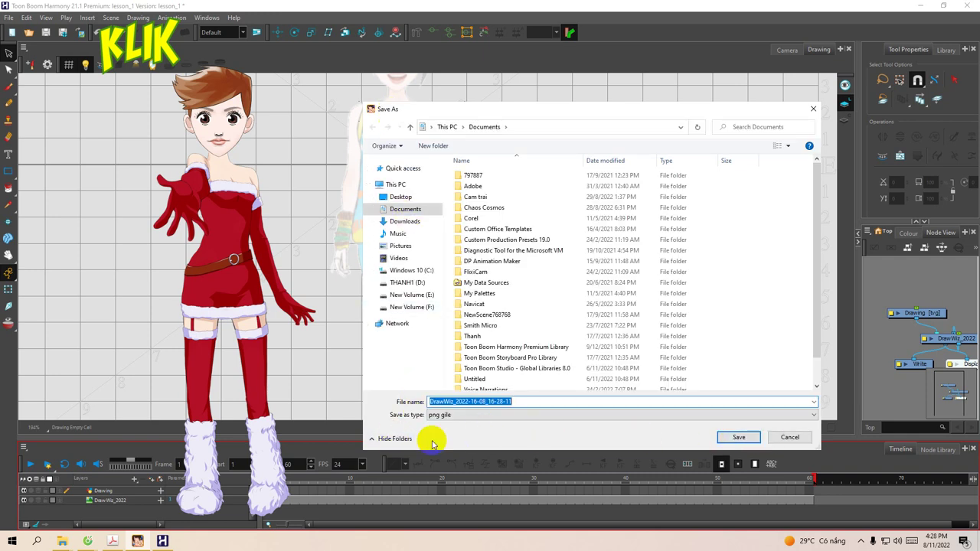
left_click(788, 437)
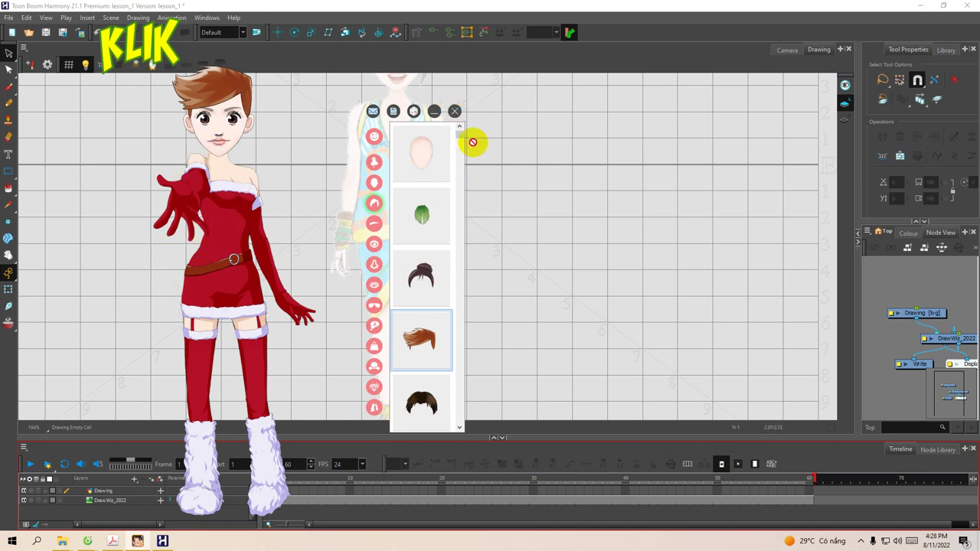
left_click(436, 111)
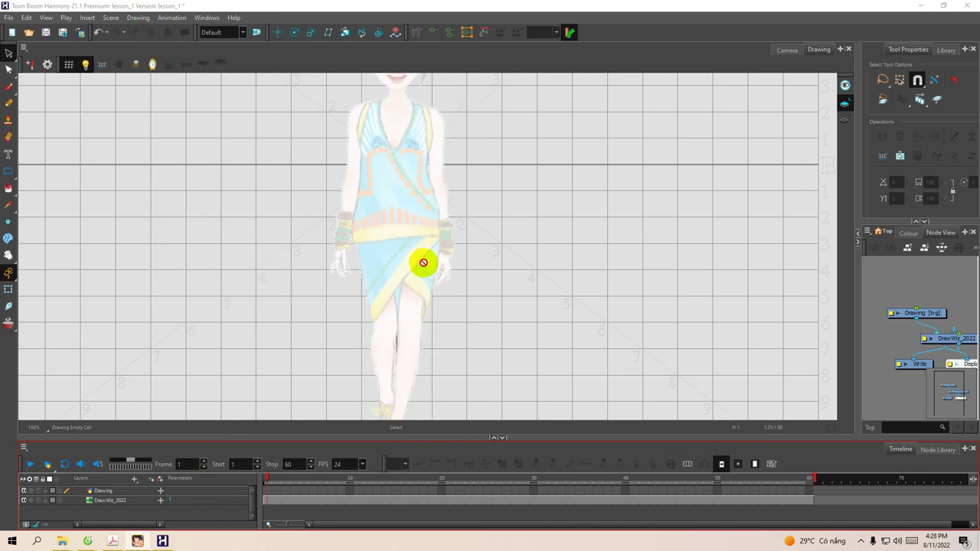
Fit the whole character in the drawing view and make the timeline area taller.
scroll(265, 307, "down", 3)
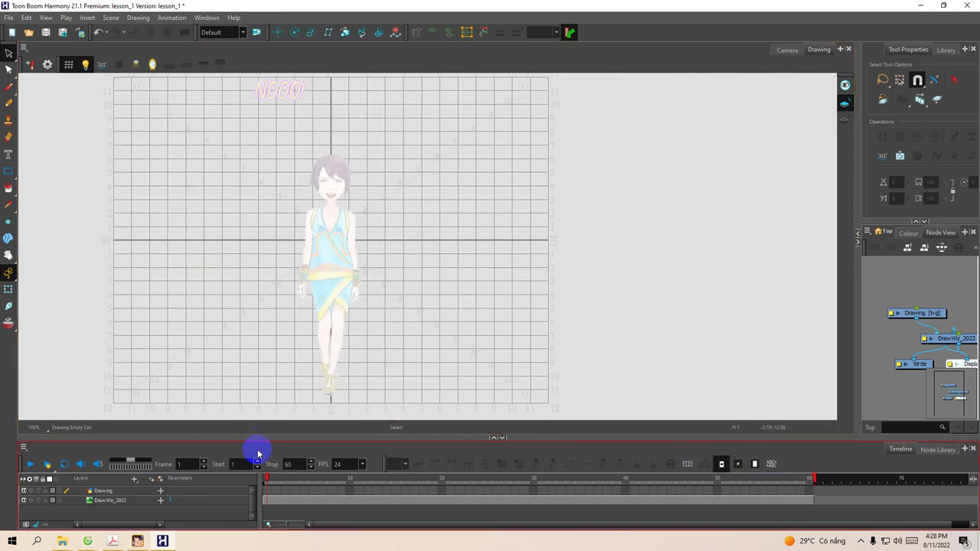
mouse_move(257, 437)
left_mouse_down()
mouse_move(321, 254)
mouse_move(328, 340)
mouse_move(296, 406)
left_mouse_up()
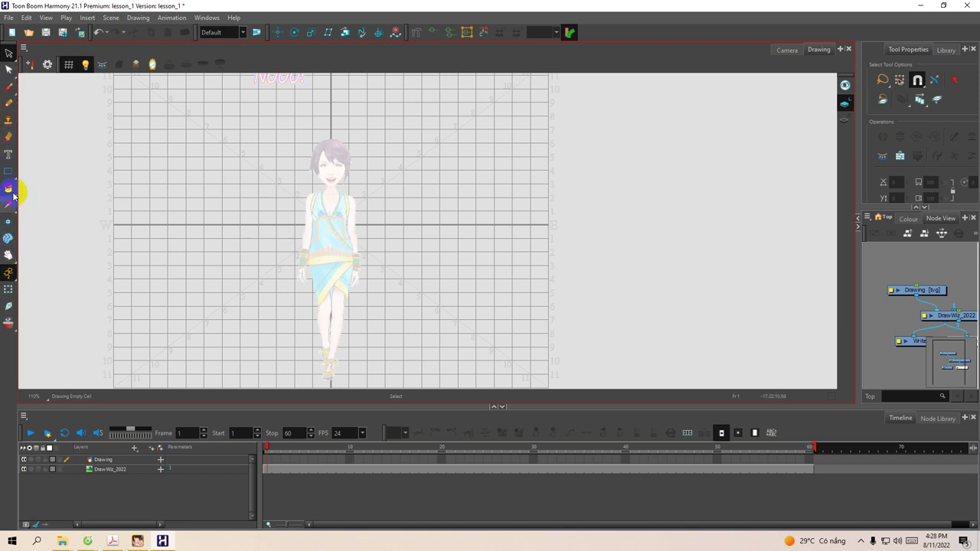
Examine the available selection, contour editing, brush, pencil and shape drawing tools, ending on Polyline.
left_click(9, 53)
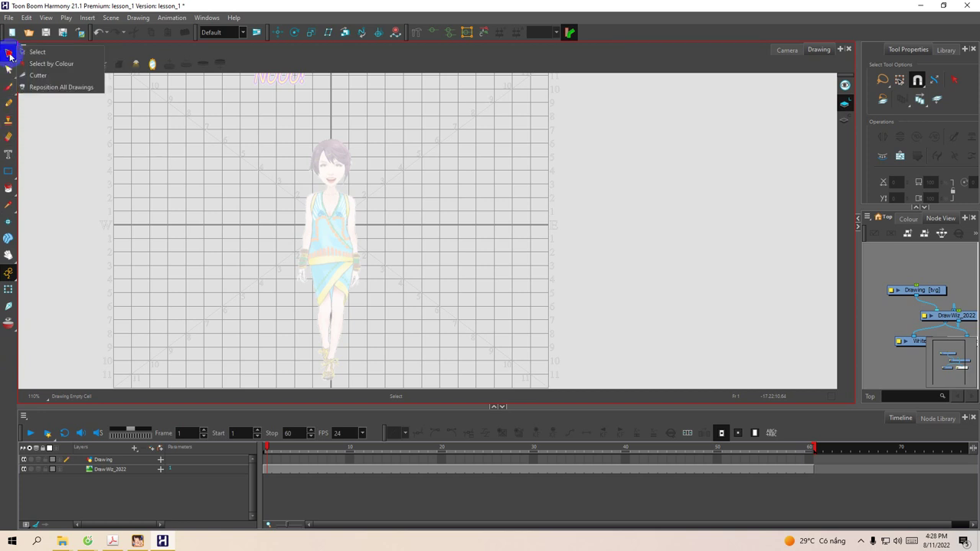
left_click(51, 64)
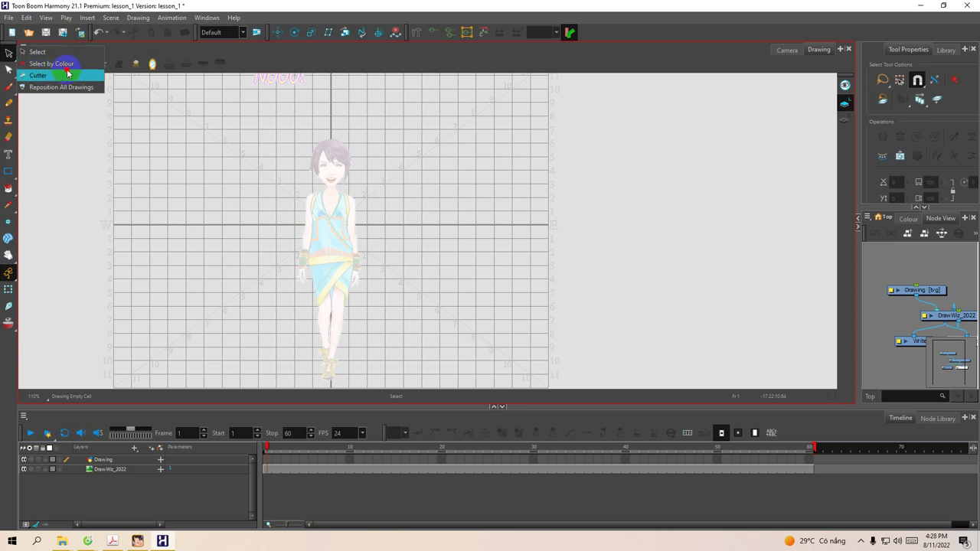
left_click(9, 69)
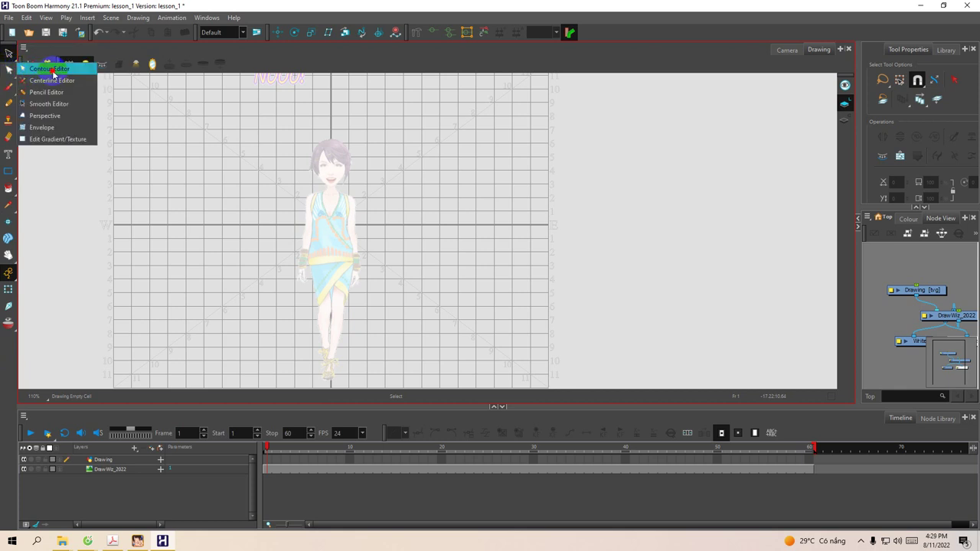
mouse_move(67, 73)
left_mouse_down()
mouse_move(63, 98)
mouse_move(31, 97)
mouse_move(71, 93)
mouse_move(43, 105)
mouse_move(70, 111)
mouse_move(42, 109)
mouse_move(70, 105)
left_mouse_up()
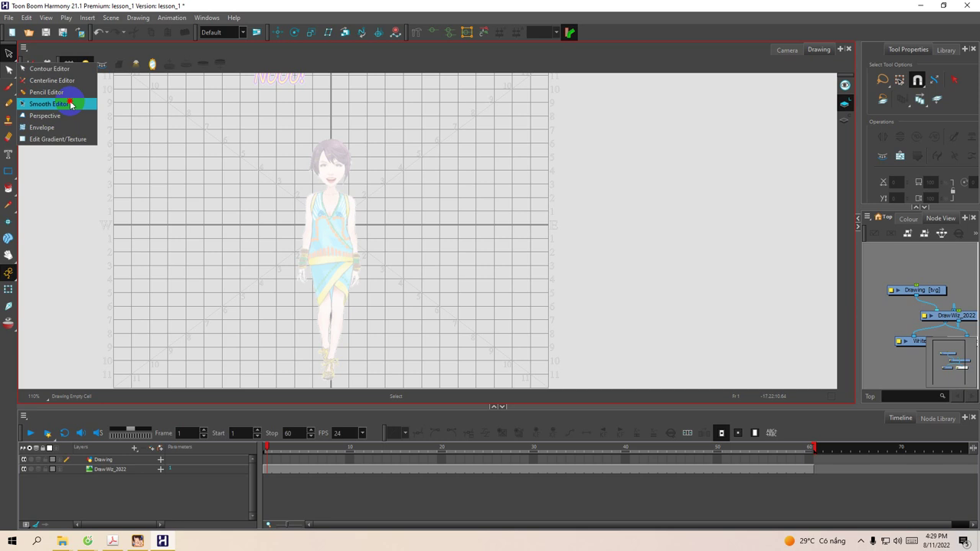
mouse_move(75, 105)
left_mouse_down()
mouse_move(30, 126)
mouse_move(68, 117)
left_mouse_up()
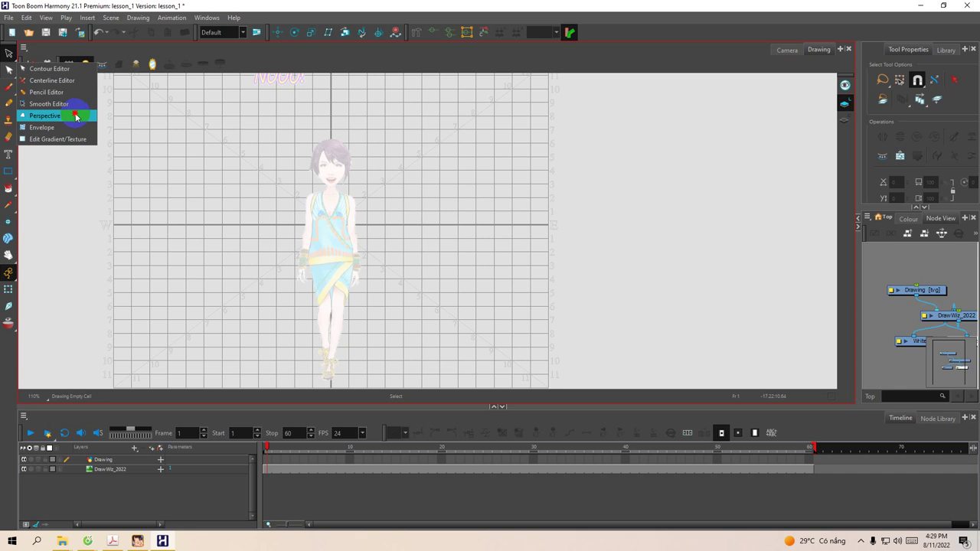
mouse_move(75, 116)
left_mouse_down()
mouse_move(46, 135)
mouse_move(67, 128)
mouse_move(9, 76)
mouse_move(7, 88)
mouse_move(53, 91)
mouse_move(36, 102)
mouse_move(59, 101)
left_mouse_up()
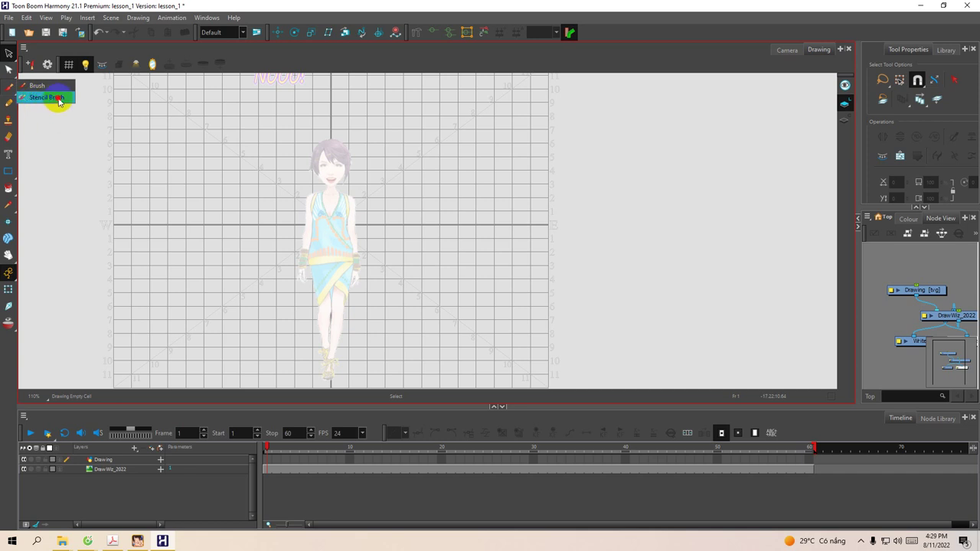
left_click_drag(59, 102, 8, 107)
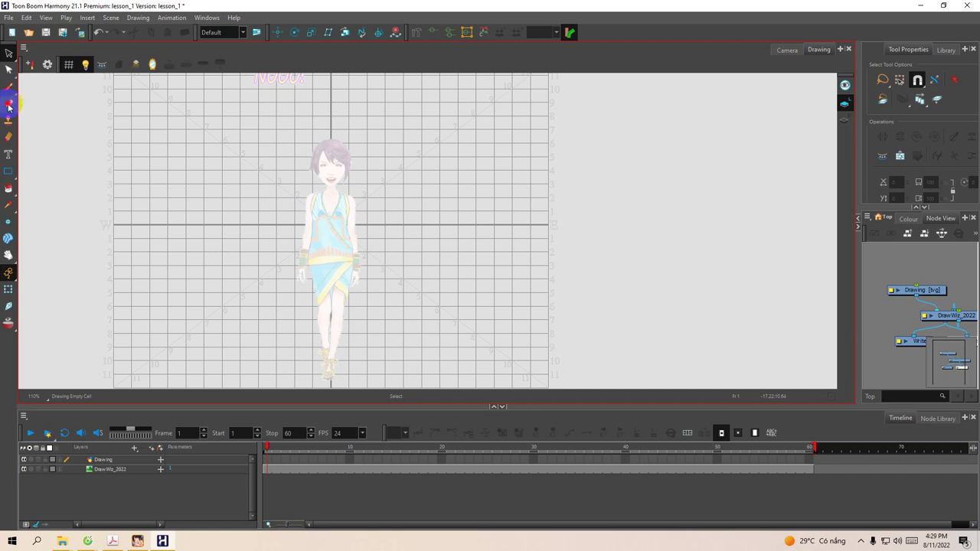
left_click(8, 106)
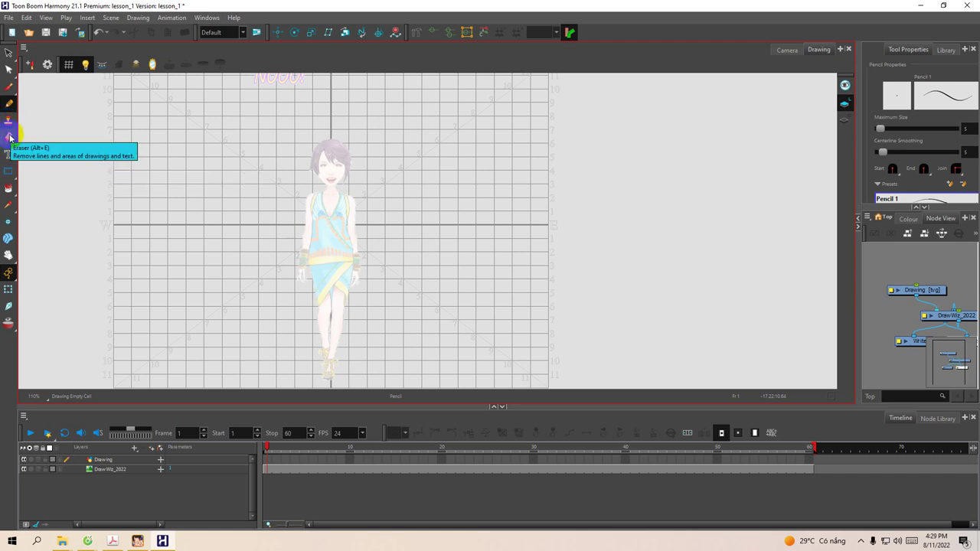
left_click(13, 174)
left_click_drag(16, 175, 42, 174)
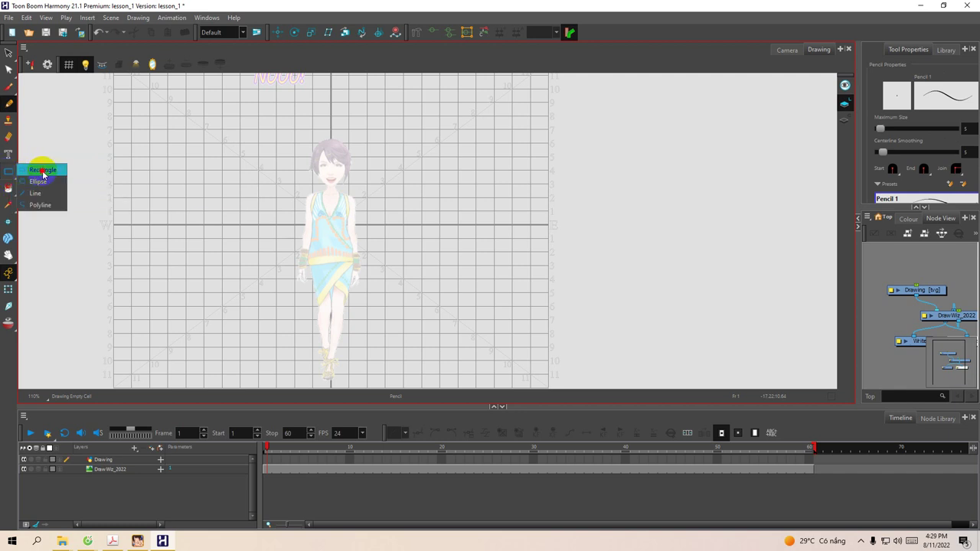
mouse_move(50, 190)
left_mouse_down()
mouse_move(42, 206)
mouse_move(9, 191)
mouse_move(65, 201)
mouse_move(43, 229)
mouse_move(48, 246)
mouse_move(38, 257)
mouse_move(7, 244)
left_mouse_up()
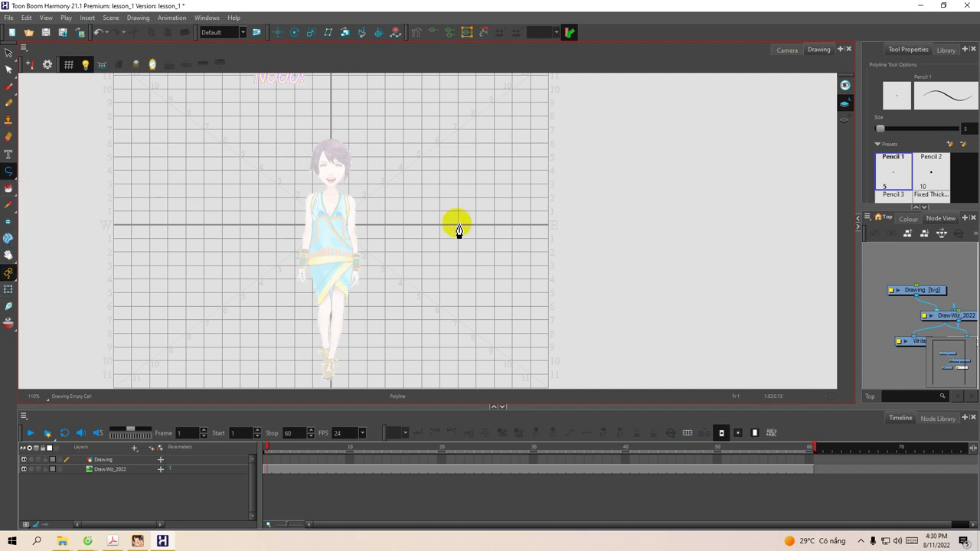
Centre the character in the drawing view and select frame 1 of the Drawing layer.
left_click_drag(365, 247, 437, 240)
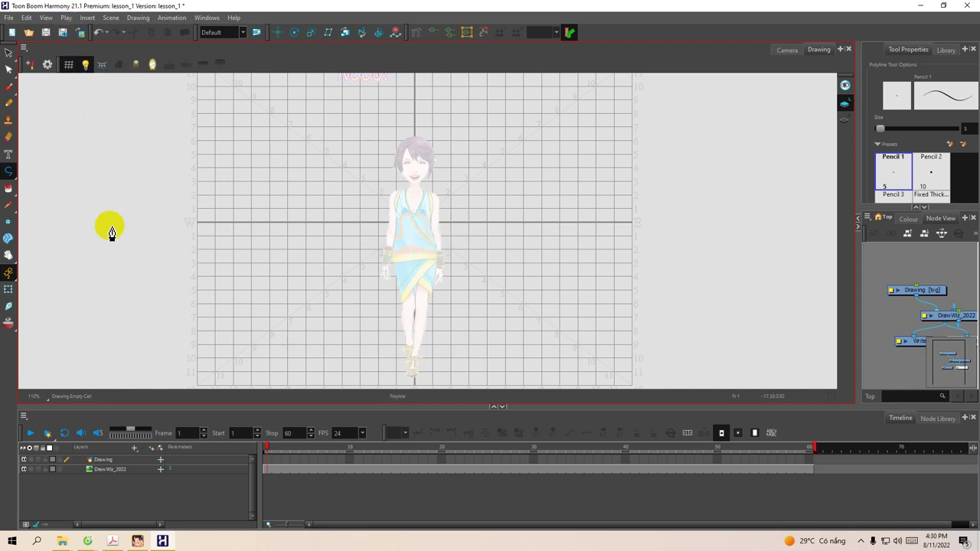
left_click(261, 453)
left_click(268, 461)
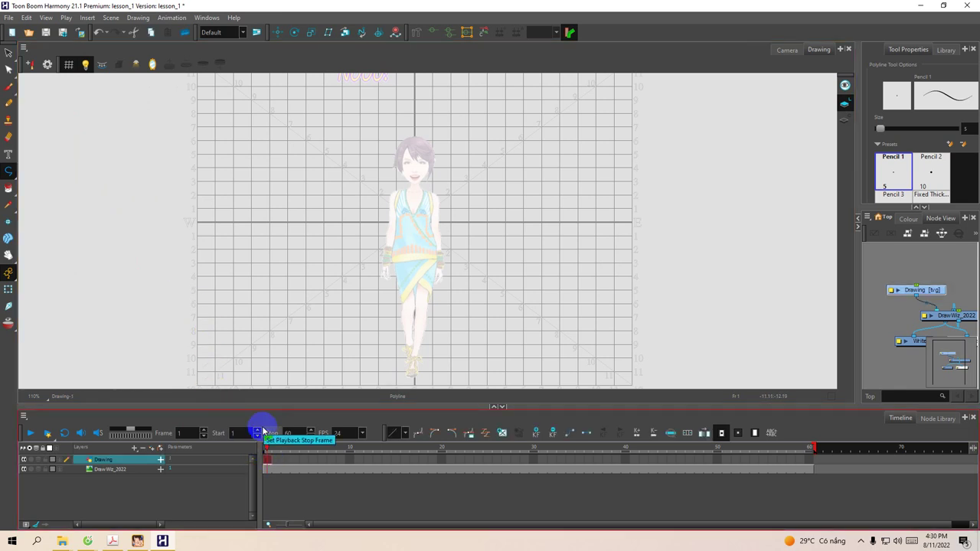
Activate the Brush tool, widen its properties area and choose the Solid Brush 2 preset with size 10.
left_click(8, 85)
left_click_drag(262, 129, 272, 140)
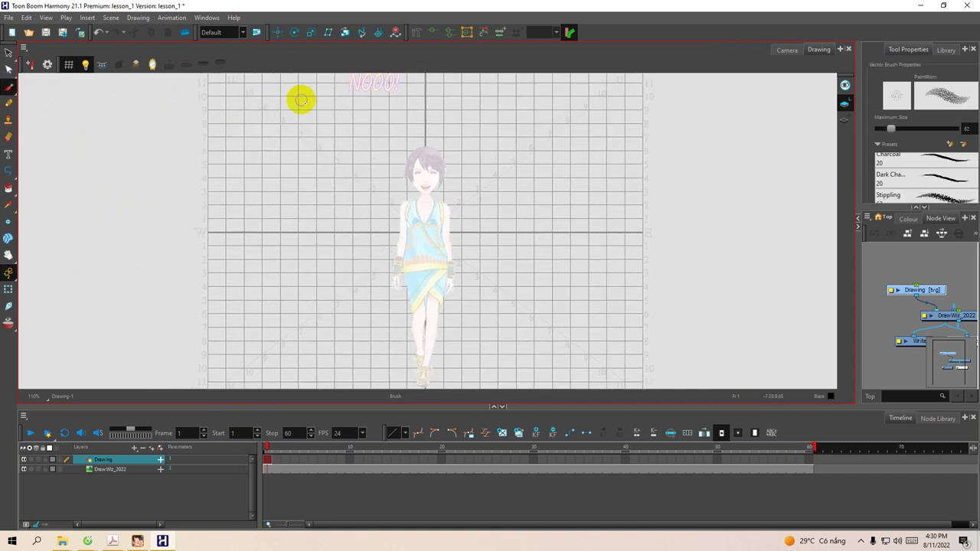
left_click_drag(860, 160, 762, 181)
scroll(872, 172, "down", 4)
mouse_move(952, 169)
left_mouse_down()
mouse_move(961, 198)
mouse_move(946, 158)
left_mouse_up()
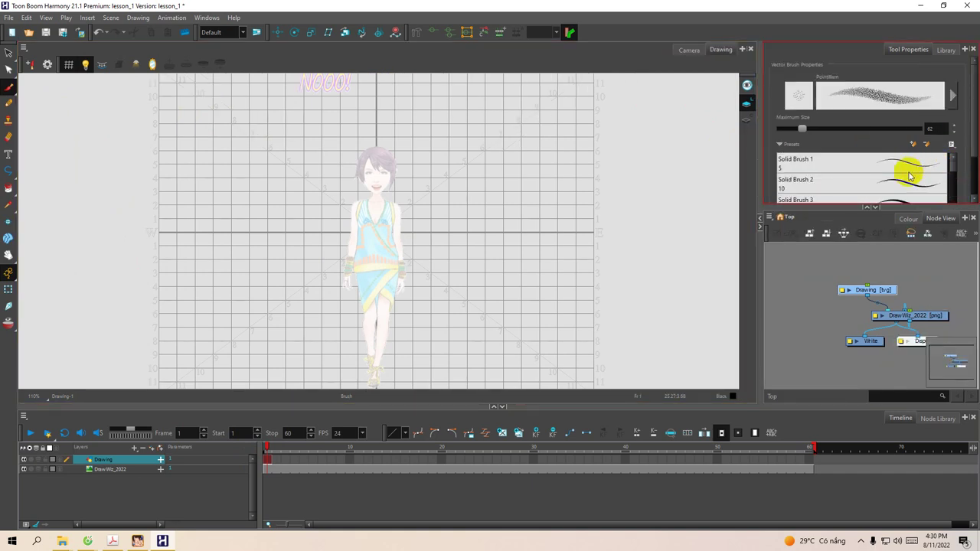
left_click(896, 182)
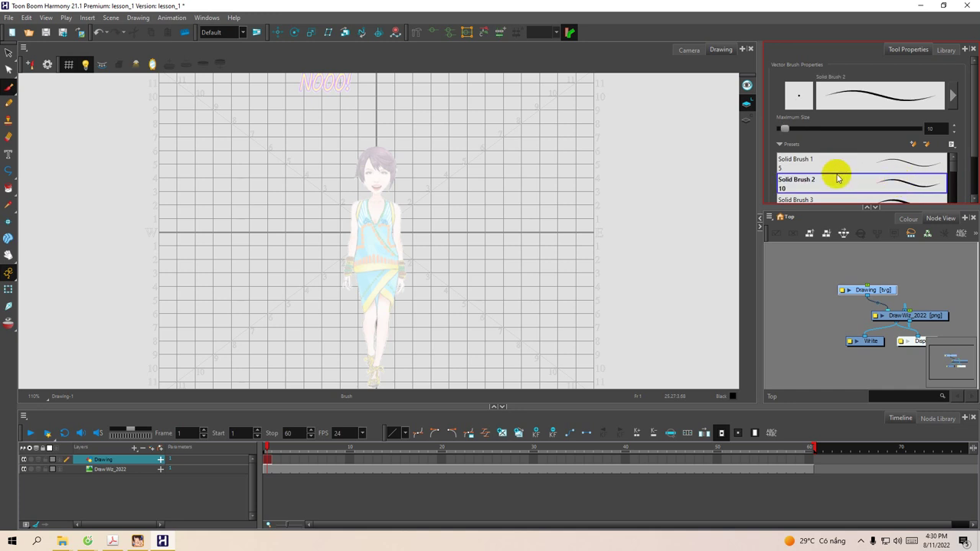
Handwrite "Space +" above the character with the brush.
key("space")
mouse_move(210, 140)
left_mouse_down()
mouse_move(229, 146)
mouse_move(224, 139)
mouse_move(253, 124)
mouse_move(269, 138)
left_mouse_up()
mouse_move(277, 129)
left_mouse_down()
mouse_move(340, 140)
mouse_move(338, 128)
left_mouse_up()
key("space")
Try handwriting "mouse" after "Space +" and undo its strokes.
mouse_move(334, 123)
left_mouse_down()
mouse_move(335, 135)
mouse_move(374, 130)
left_mouse_up()
left_click(388, 124)
mouse_move(382, 120)
left_mouse_down()
mouse_move(417, 123)
mouse_move(448, 95)
mouse_move(468, 121)
left_mouse_up()
key("ctrl+z")
key("ctrl+z")
key("ctrl+z")
key("ctrl+z")
key("ctrl+z")
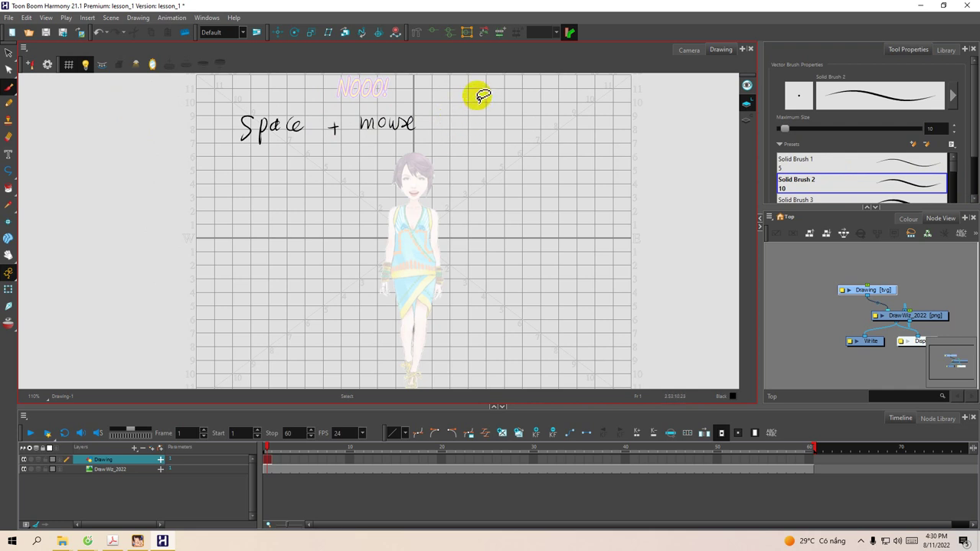
Handwrite "left mouse →" after the plus sign, followed by "Di chuyển màn hình" and "pan" with a vertical stroke before them.
mouse_move(361, 124)
left_mouse_down()
mouse_move(394, 107)
mouse_move(429, 127)
mouse_move(455, 115)
mouse_move(508, 145)
mouse_move(497, 143)
mouse_move(496, 128)
mouse_move(516, 142)
left_mouse_up()
mouse_move(518, 115)
left_mouse_down()
mouse_move(553, 119)
mouse_move(570, 146)
mouse_move(593, 104)
left_mouse_up()
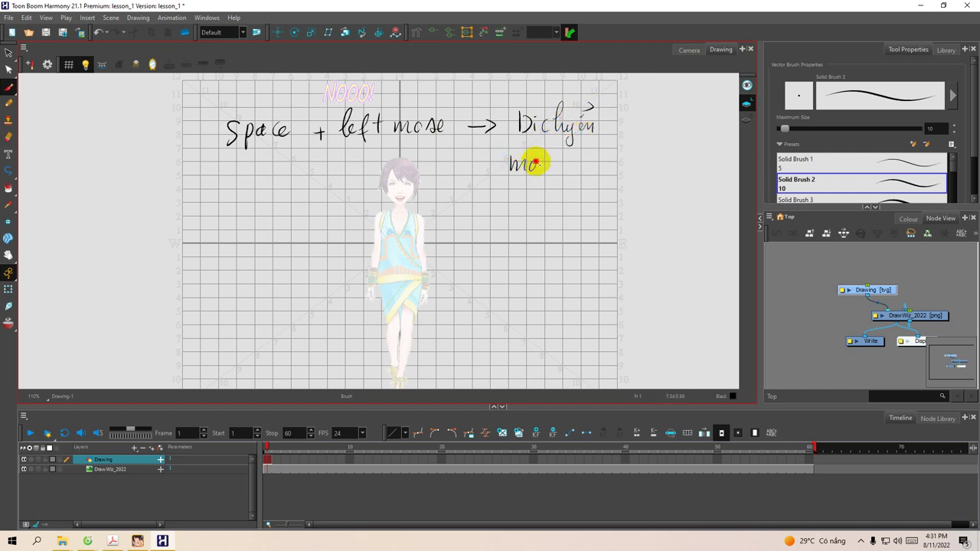
left_click_drag(549, 163, 553, 162)
left_click_drag(531, 147, 539, 152)
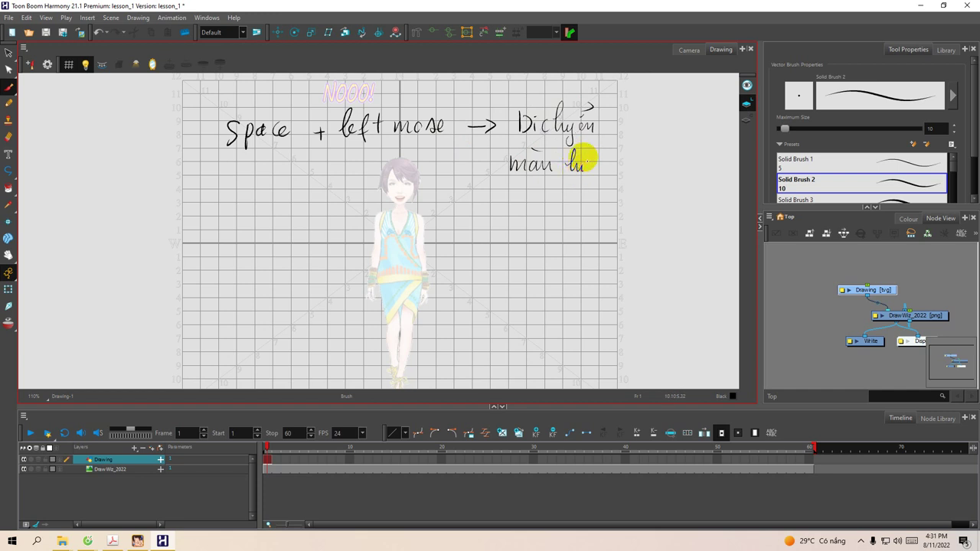
mouse_move(589, 171)
left_mouse_down()
mouse_move(602, 145)
mouse_move(602, 169)
left_mouse_up()
left_click_drag(577, 149, 588, 151)
mouse_move(503, 202)
left_mouse_down()
mouse_move(529, 191)
mouse_move(534, 167)
mouse_move(544, 181)
mouse_move(573, 179)
mouse_move(535, 195)
left_mouse_up()
left_click_drag(529, 102, 515, 191)
Handwrite "2 Key = Zoom in" across the middle of the character.
left_click_drag(326, 235, 333, 228)
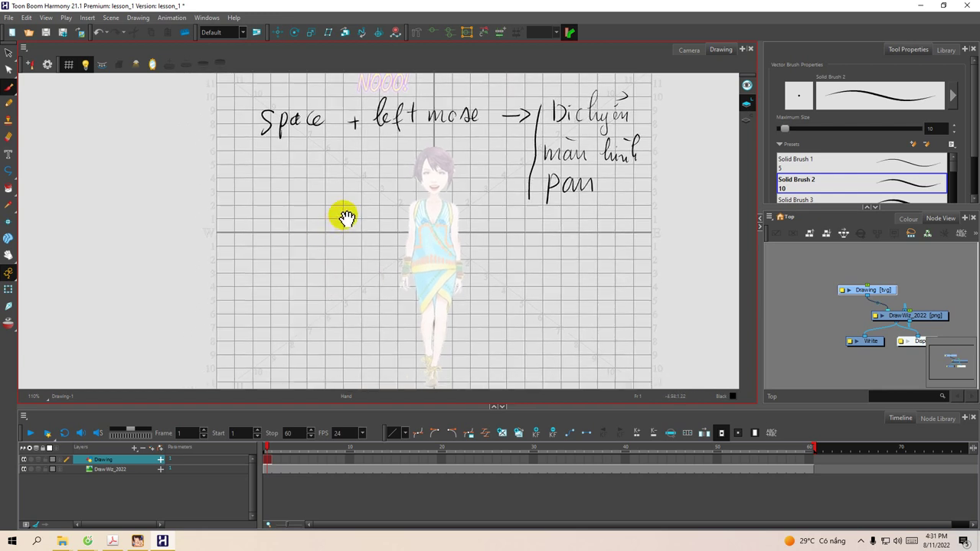
mouse_move(319, 235)
left_mouse_down()
mouse_move(336, 243)
mouse_move(319, 237)
mouse_move(307, 265)
mouse_move(361, 209)
left_mouse_up()
key("2")
left_click_drag(277, 207, 291, 220)
mouse_move(311, 194)
left_mouse_down()
mouse_move(310, 217)
mouse_move(325, 201)
mouse_move(319, 217)
mouse_move(345, 208)
mouse_move(347, 221)
mouse_move(385, 213)
left_mouse_up()
mouse_move(378, 219)
left_mouse_down()
mouse_move(423, 200)
mouse_move(421, 216)
mouse_move(428, 204)
mouse_move(482, 218)
left_mouse_up()
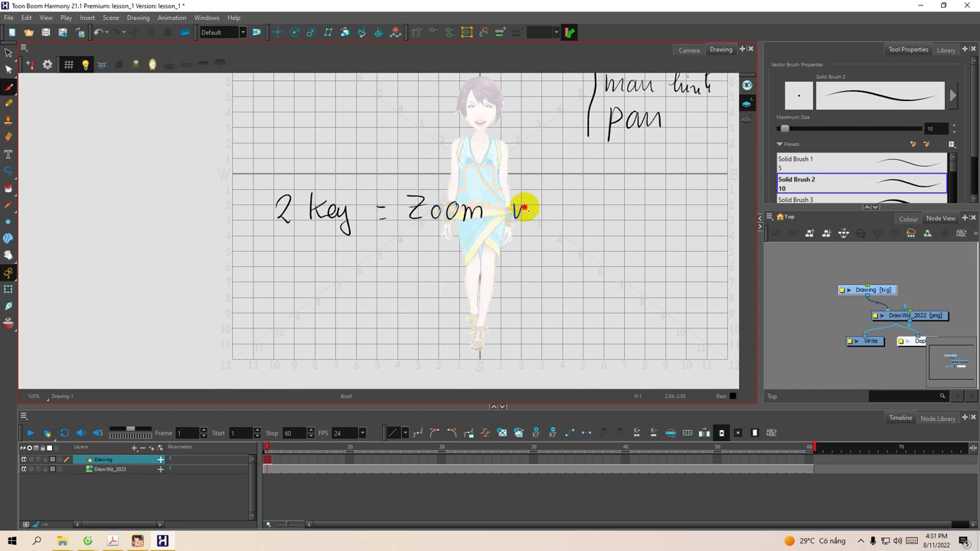
left_click(518, 196)
Handwrite "1 Key = Zoom out" on a new line below the zoom-in note.
mouse_move(276, 258)
left_mouse_down()
mouse_move(284, 269)
mouse_move(330, 263)
left_mouse_up()
left_click_drag(332, 254, 335, 282)
mouse_move(375, 255)
left_mouse_down()
mouse_move(410, 248)
mouse_move(415, 264)
mouse_move(434, 250)
mouse_move(455, 250)
mouse_move(461, 266)
mouse_move(538, 264)
left_mouse_up()
mouse_move(546, 236)
left_mouse_down()
mouse_move(542, 263)
mouse_move(550, 246)
left_mouse_up()
Handwrite "Ctrl + Alt = Rotate screen" on a new line below the zoom-out note.
key("space")
mouse_move(483, 253)
left_mouse_down()
mouse_move(501, 256)
mouse_move(486, 261)
mouse_move(485, 219)
mouse_move(472, 240)
mouse_move(470, 210)
left_mouse_up()
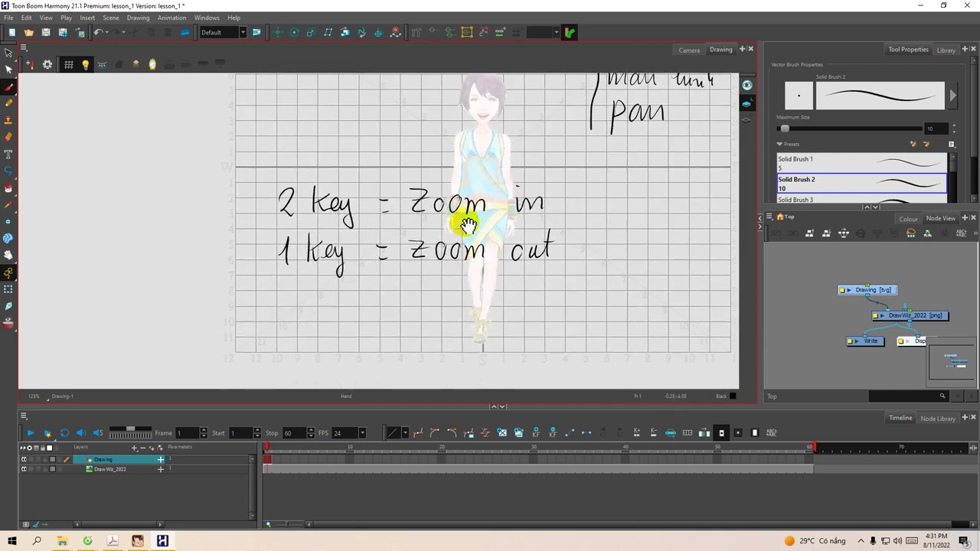
mouse_move(416, 164)
left_mouse_down()
mouse_move(387, 214)
mouse_move(405, 186)
left_mouse_up()
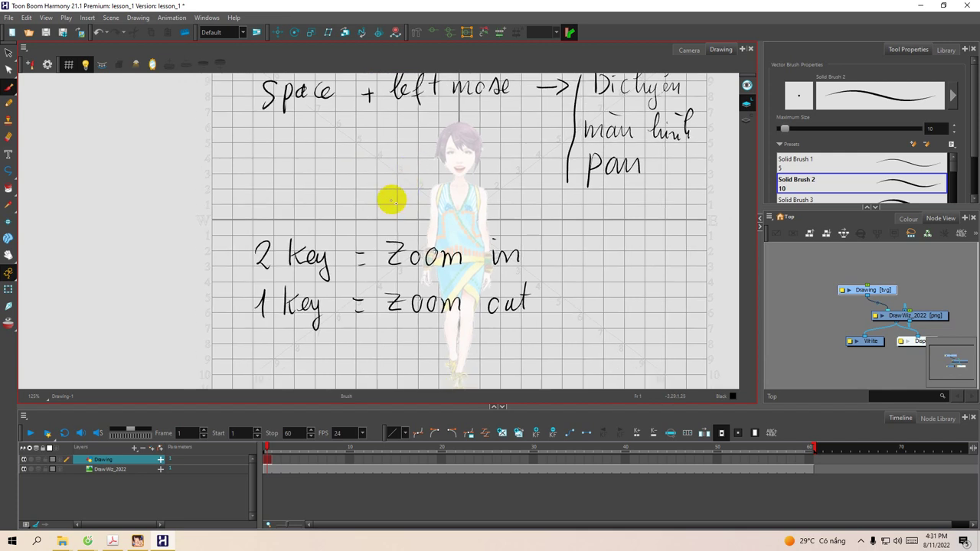
key("ctrl+alt")
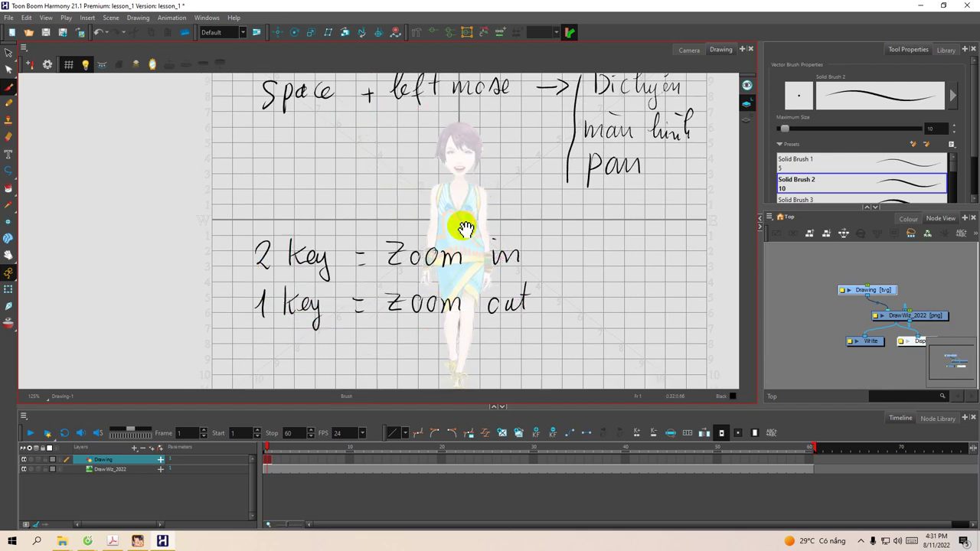
left_click_drag(489, 209, 502, 178)
scroll(501, 177, "down", 3)
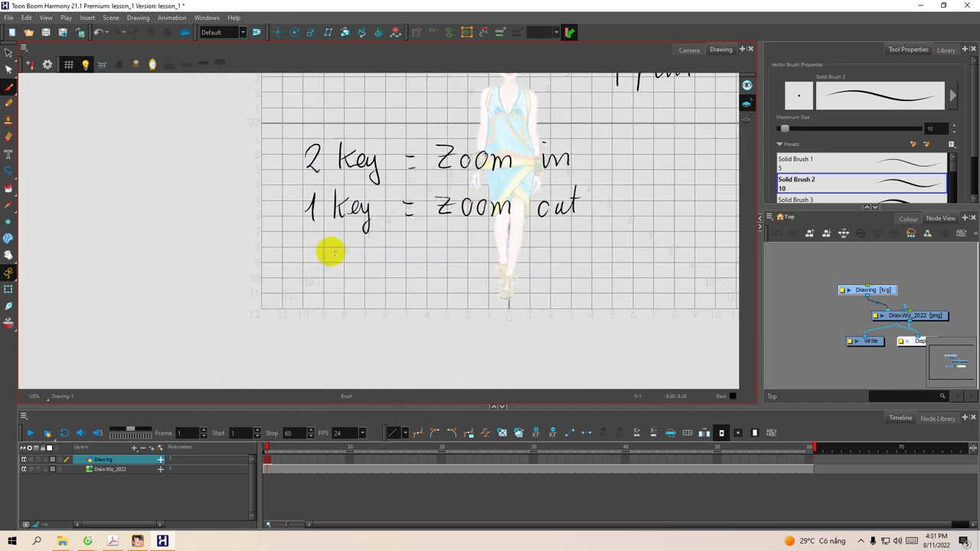
mouse_move(323, 247)
left_mouse_down()
mouse_move(320, 270)
mouse_move(336, 233)
mouse_move(327, 253)
mouse_move(358, 268)
left_mouse_up()
left_click_drag(374, 260, 418, 269)
left_click_drag(405, 262, 451, 245)
left_click_drag(534, 260, 491, 262)
mouse_move(492, 242)
left_mouse_down()
mouse_move(503, 262)
mouse_move(519, 248)
mouse_move(532, 260)
left_mouse_up()
left_click_drag(524, 246, 560, 257)
mouse_move(542, 244)
left_mouse_down()
mouse_move(559, 241)
mouse_move(551, 260)
mouse_move(580, 260)
mouse_move(599, 246)
left_mouse_up()
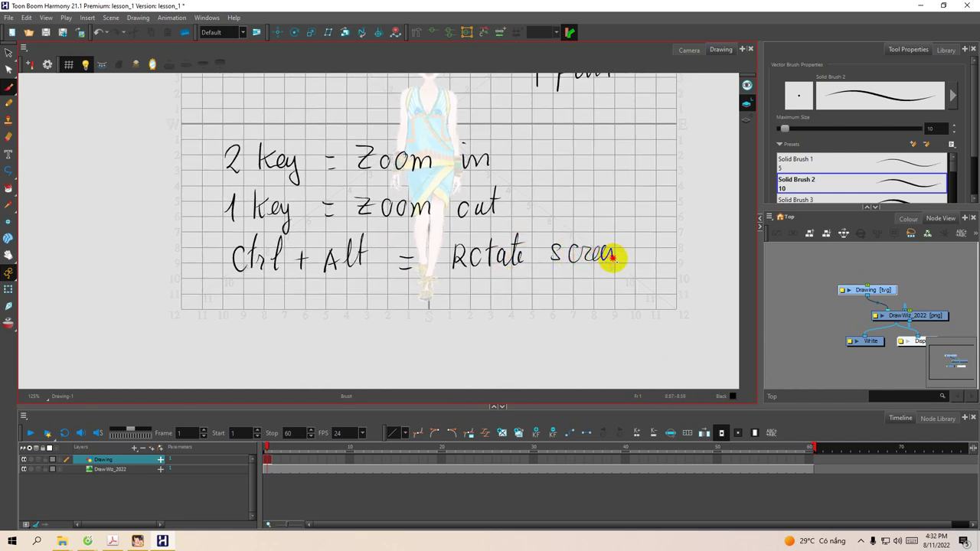
Make the drawing view slightly taller by shrinking the timeline area, keeping the handwritten notes in view.
left_click_drag(562, 205, 571, 238)
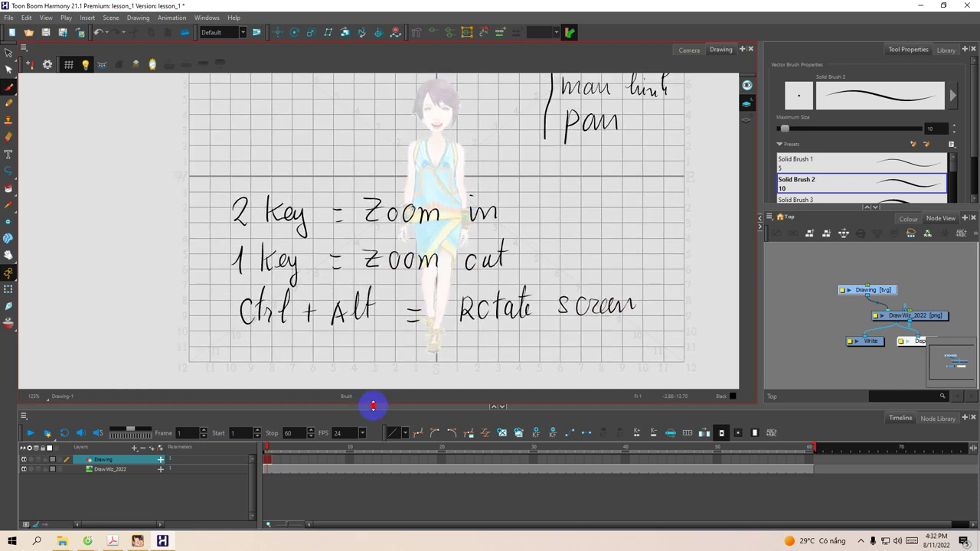
left_click_drag(373, 405, 373, 423)
left_click_drag(357, 261, 370, 288)
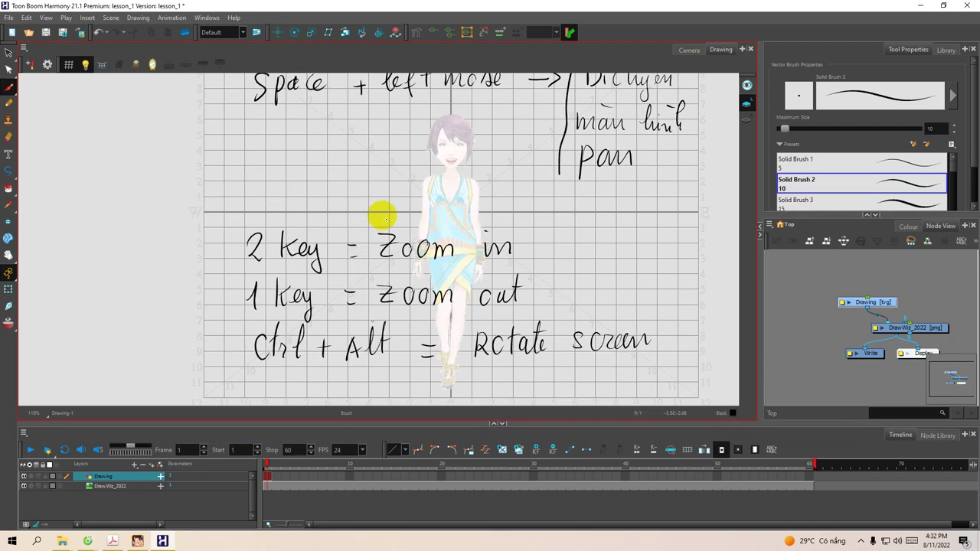
left_click(46, 33)
Examine the Timeline and Node View commands in the Keyboard Shortcuts settings and close them without changes.
left_click(26, 17)
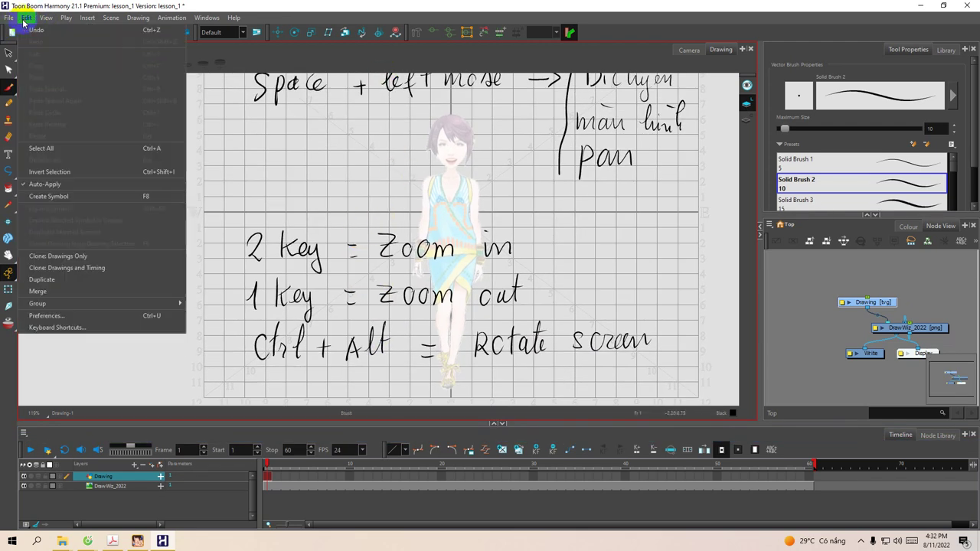
left_click(62, 330)
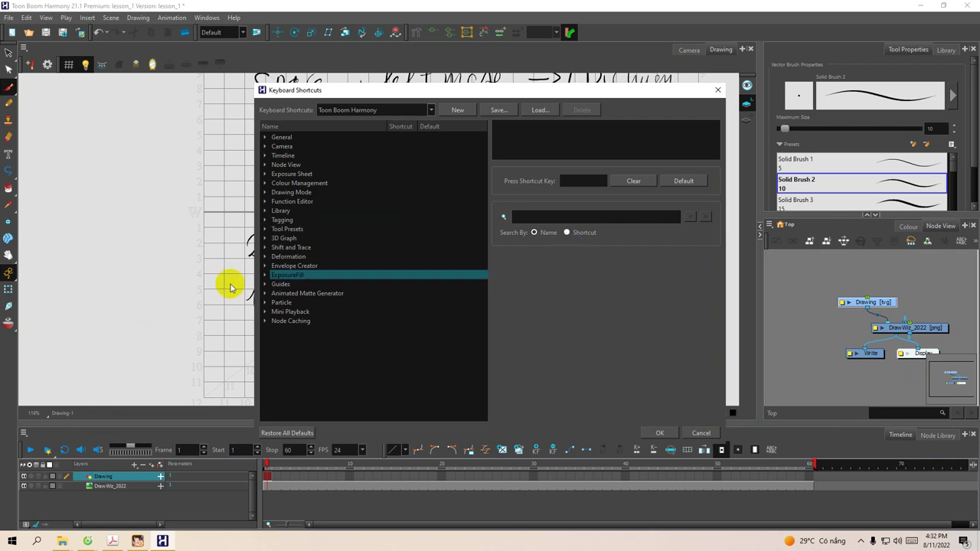
left_click(276, 157)
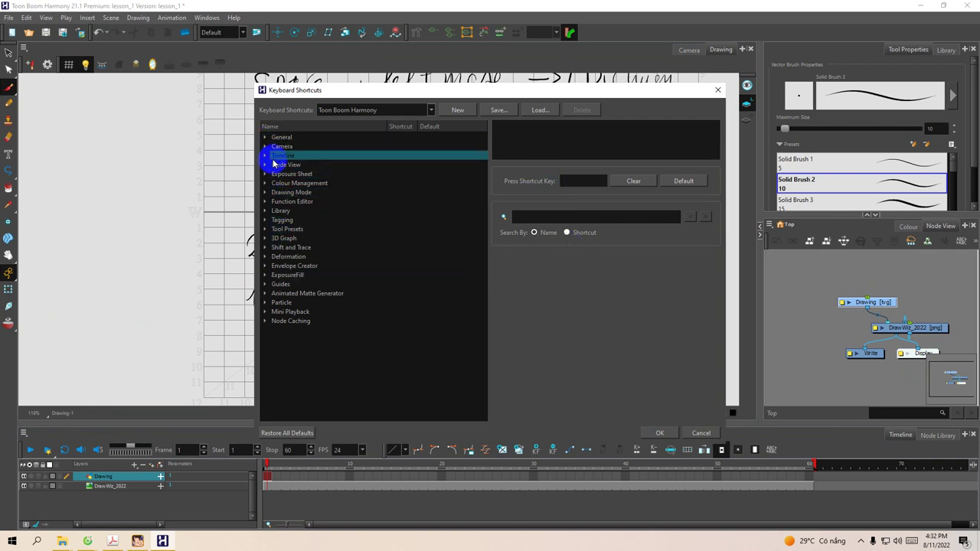
left_click(266, 155)
left_click(299, 164)
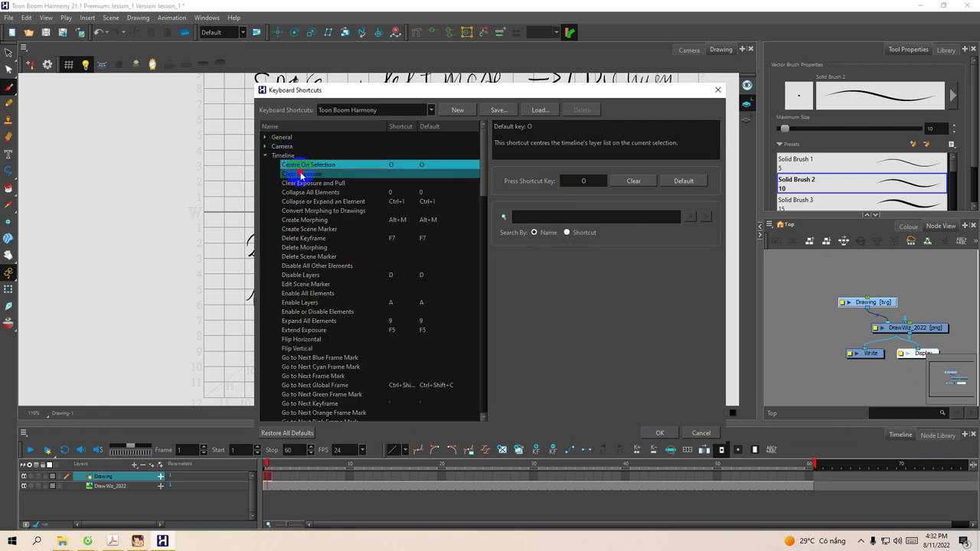
left_click(295, 183)
left_click(300, 201)
scroll(323, 290, "down", 12)
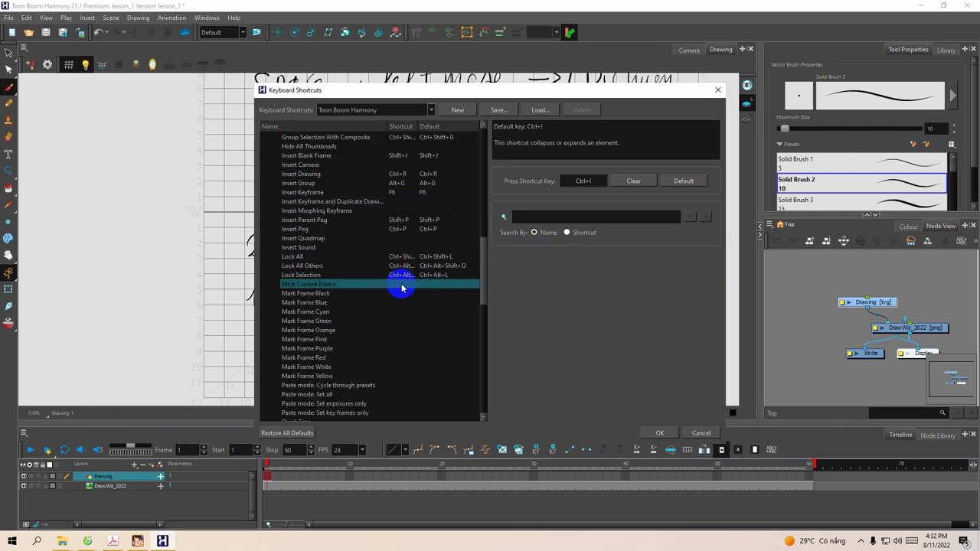
scroll(404, 275, "down", 9)
scroll(404, 278, "down", 7)
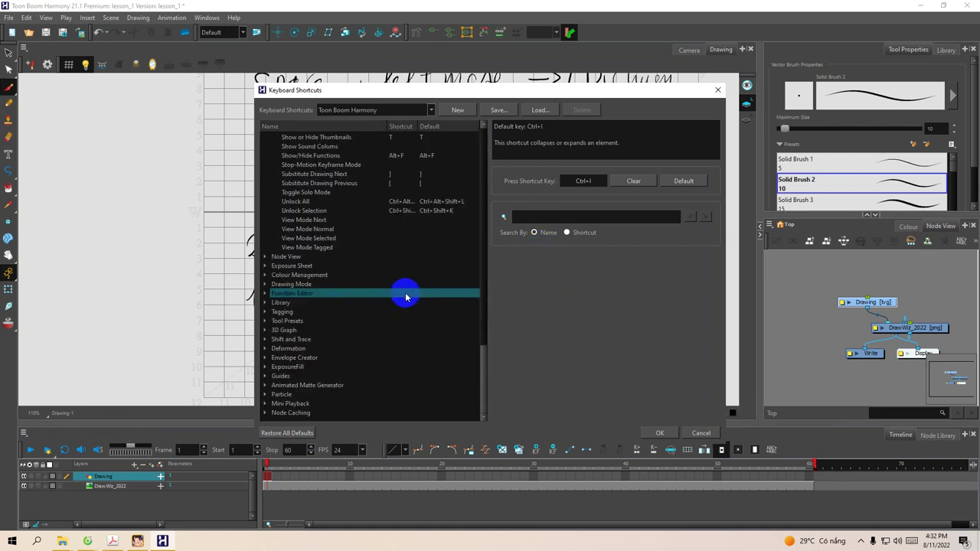
left_click(265, 257)
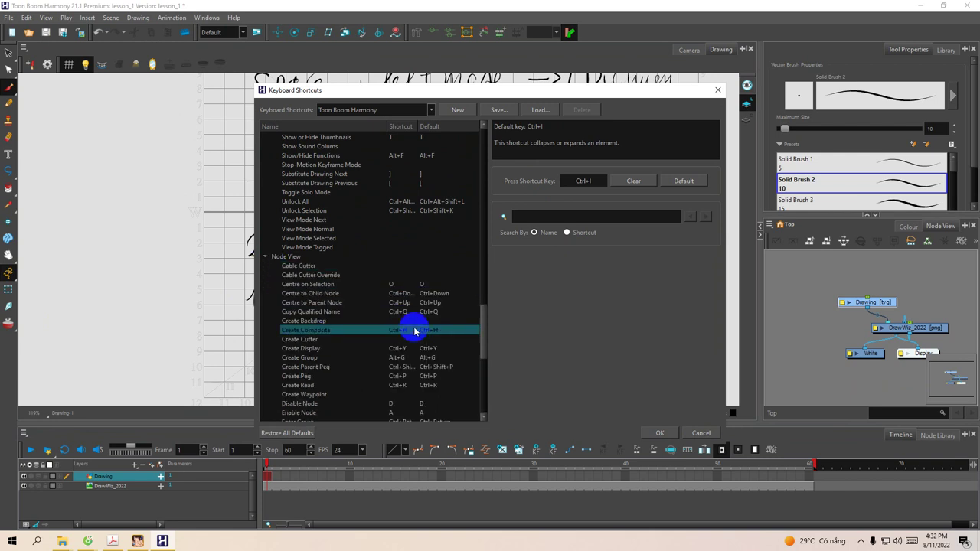
scroll(337, 260, "up", 20)
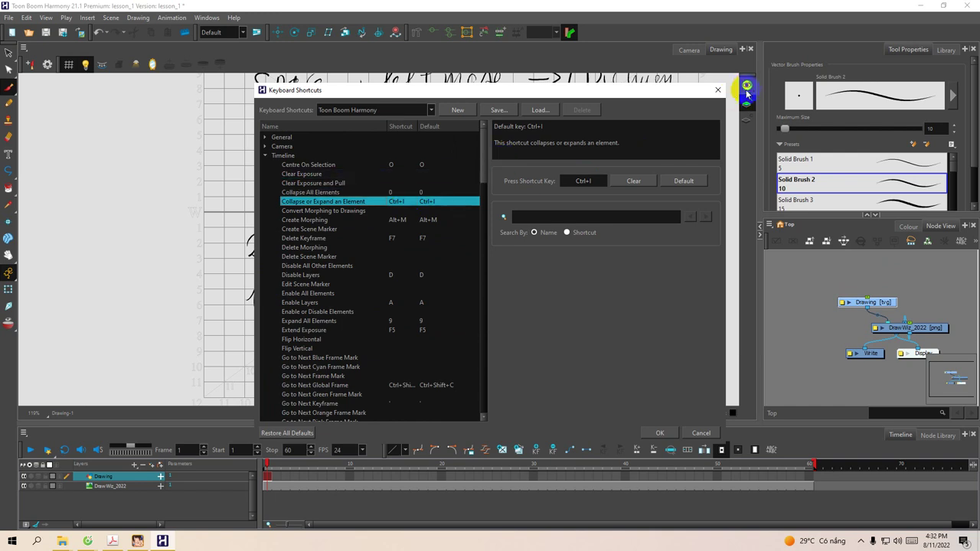
left_click(718, 92)
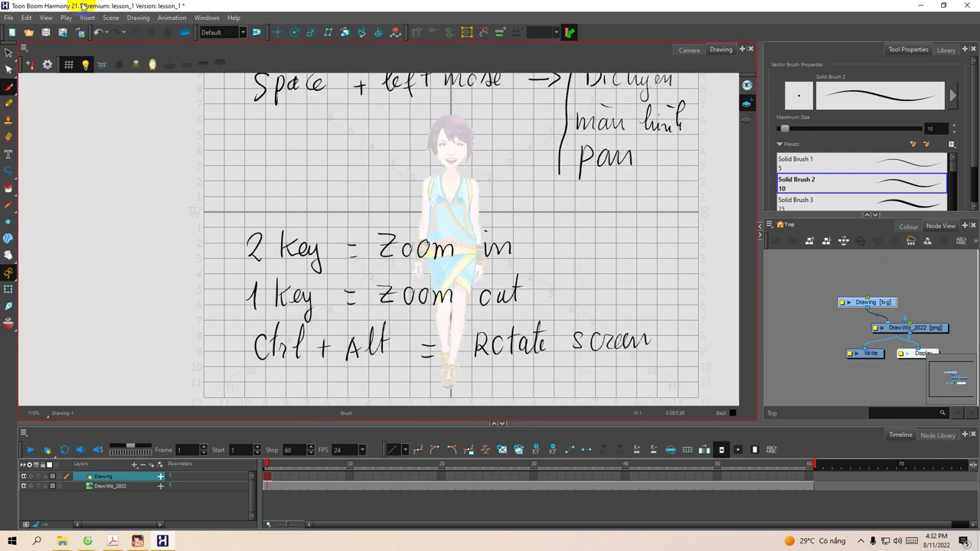
Turn on automatic scene saving in the general preferences with an interval of 2 minutes.
left_click(26, 16)
left_click(54, 316)
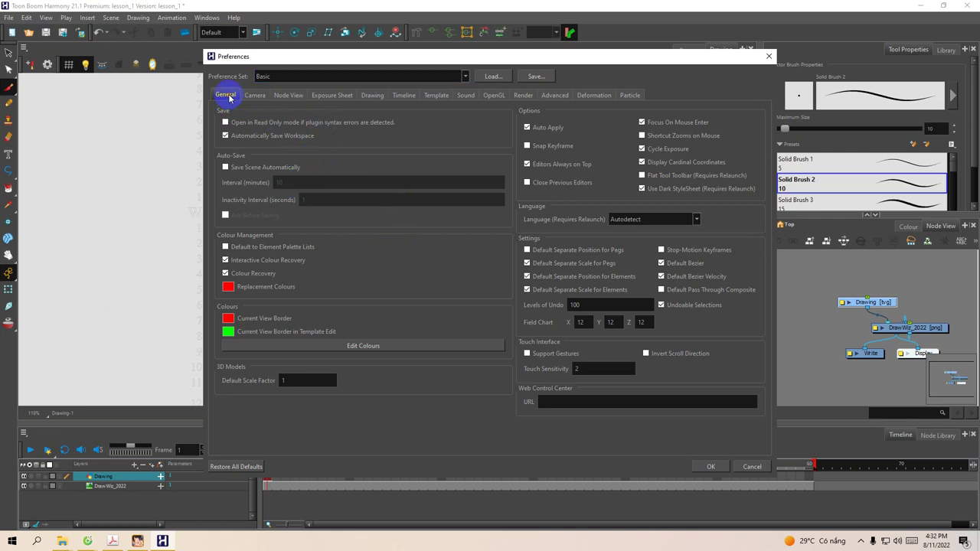
left_click(224, 167)
double_click(292, 181)
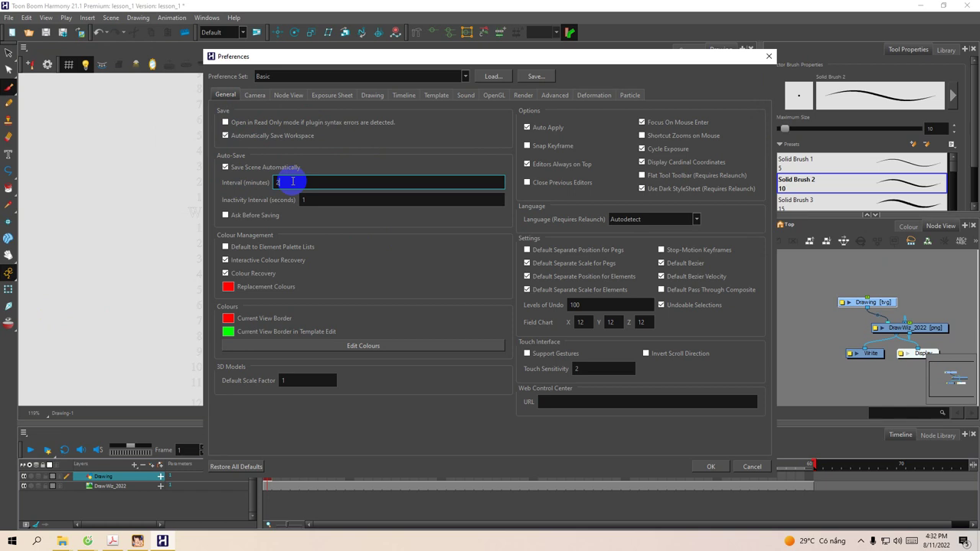
left_click(322, 197)
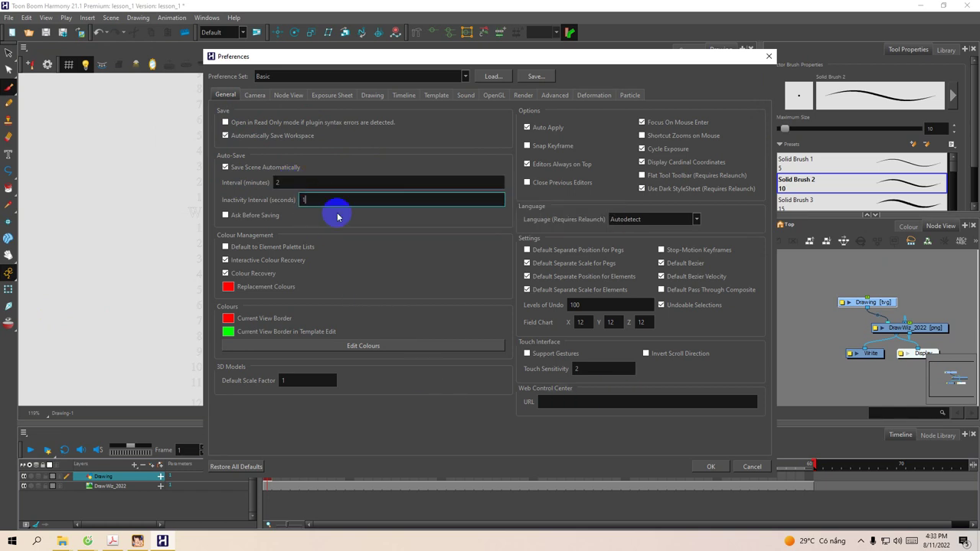
Review the Camera, Render, Node View, Deformation and Particle preferences and apply the preference changes.
left_click(254, 95)
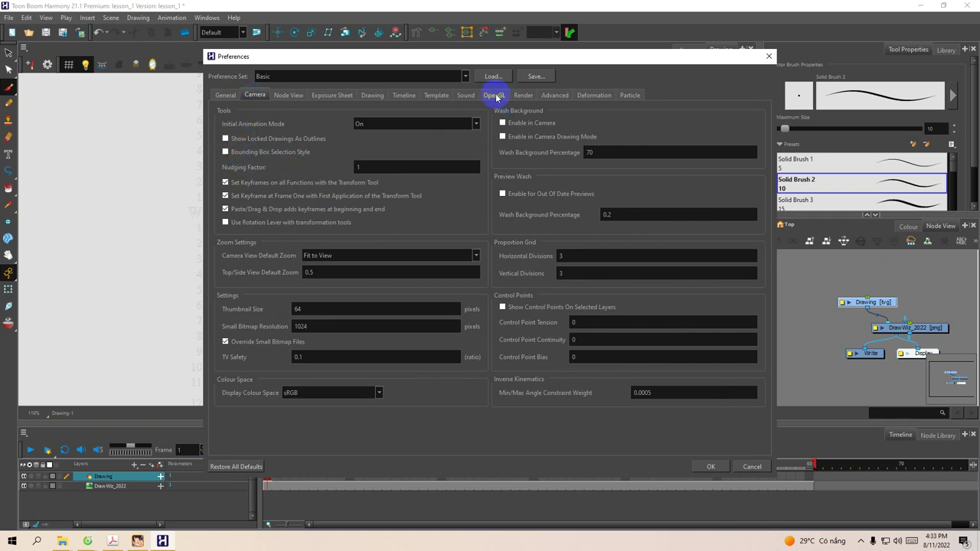
left_click(522, 96)
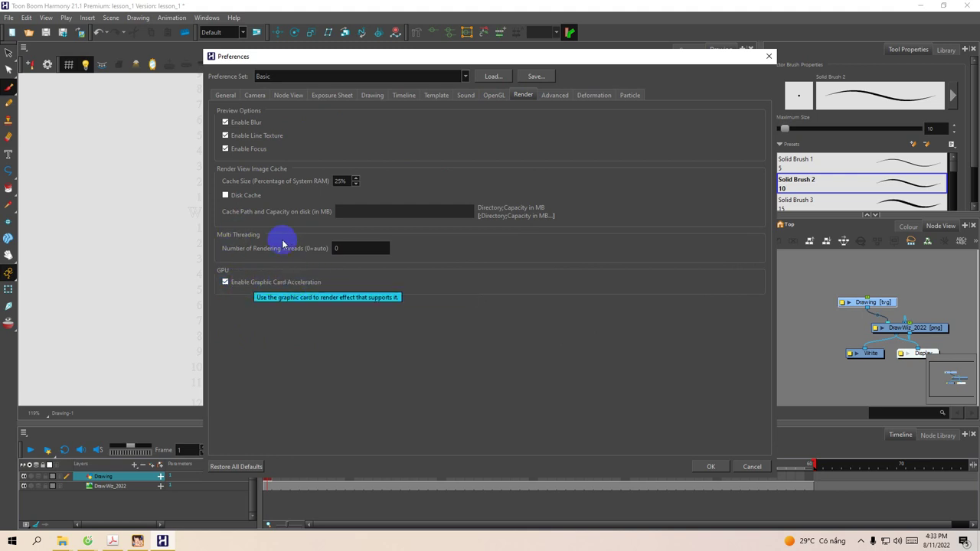
left_click(289, 96)
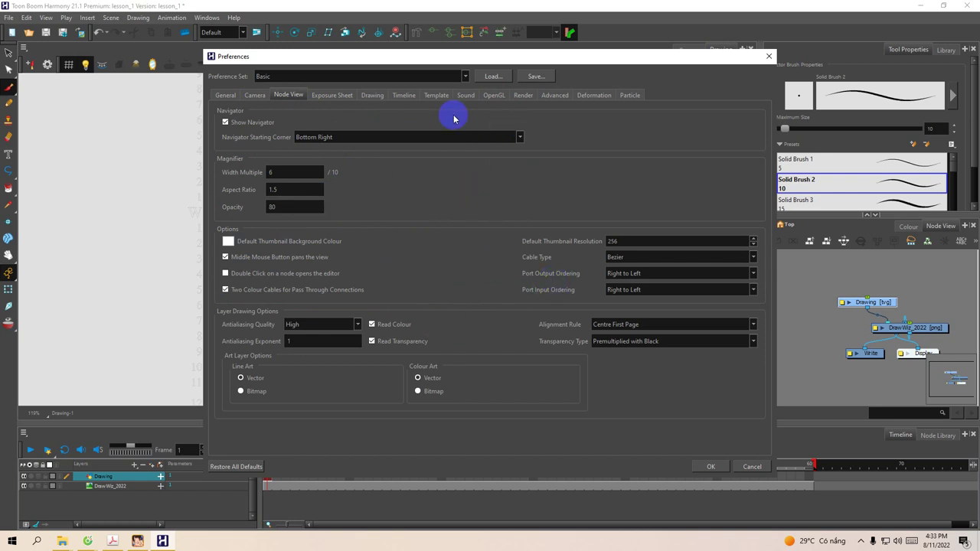
left_click(590, 97)
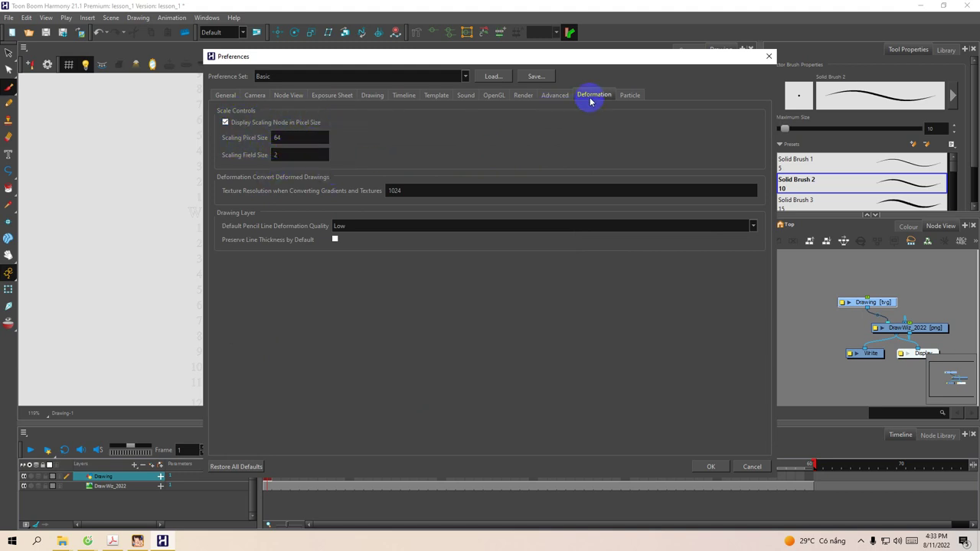
left_click(629, 95)
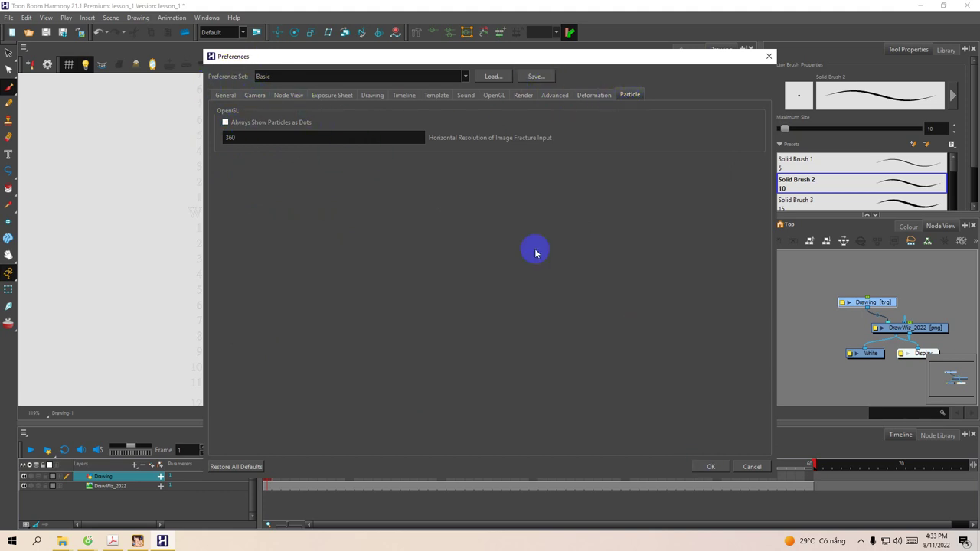
left_click(706, 468)
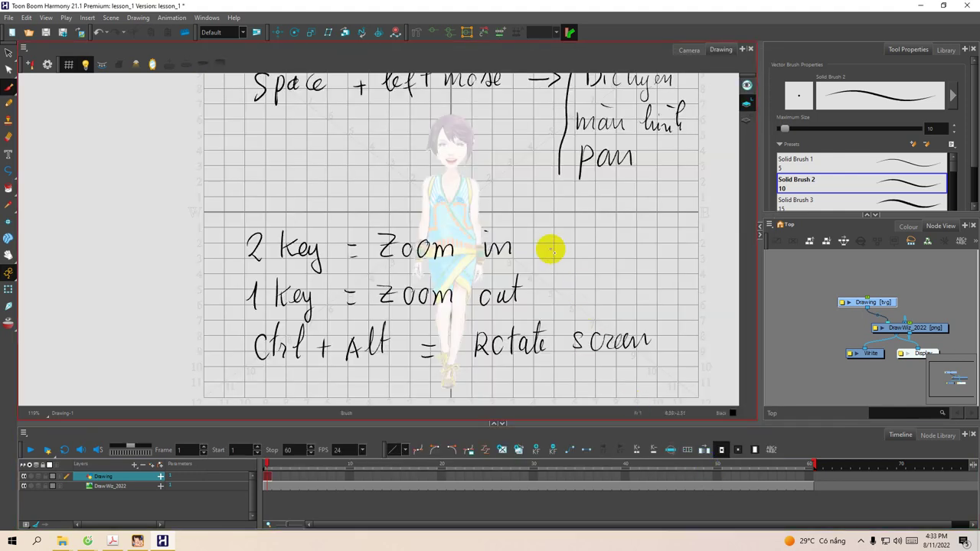
Show all the handwritten notes in the drawing view and make the timeline area taller.
key("1")
key("2")
key("1")
key("1")
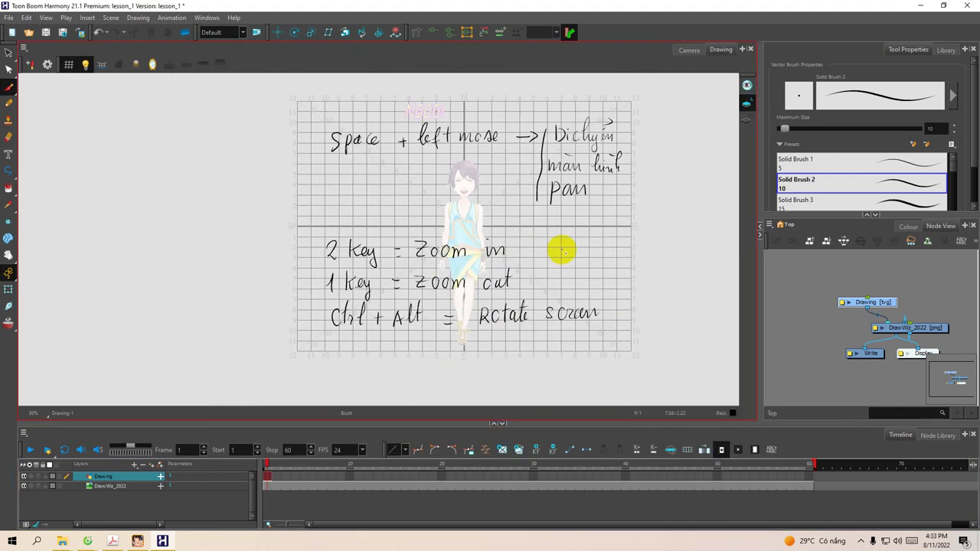
key("2")
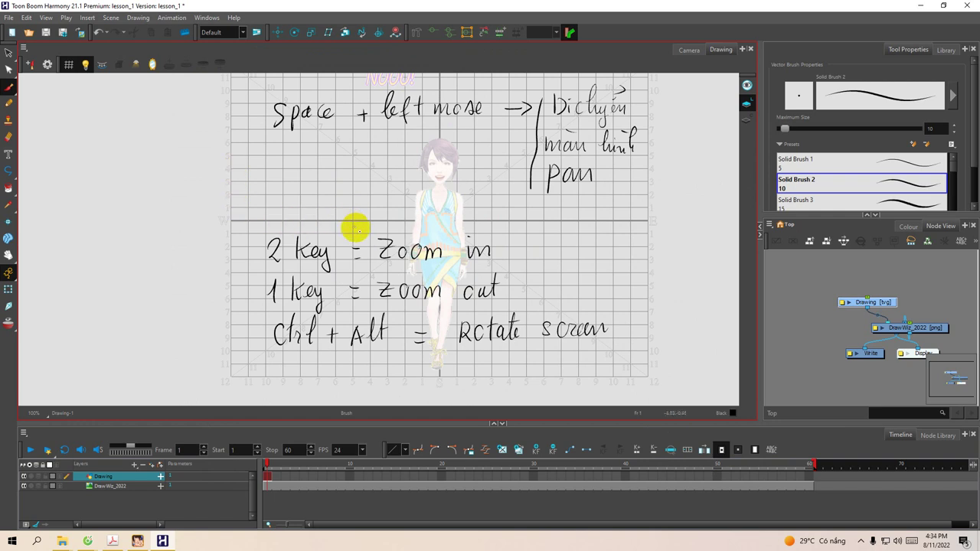
left_click_drag(310, 423, 325, 332)
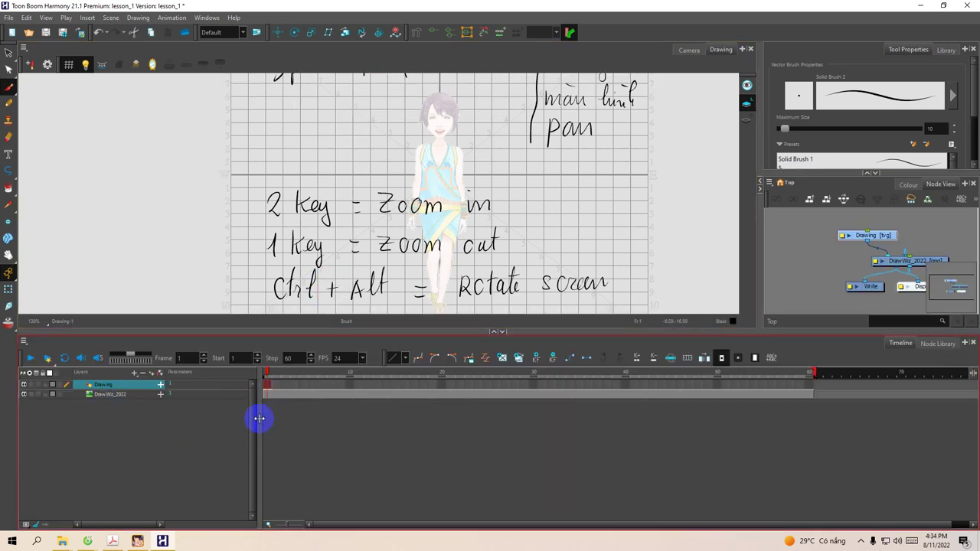
left_click_drag(189, 330, 190, 340)
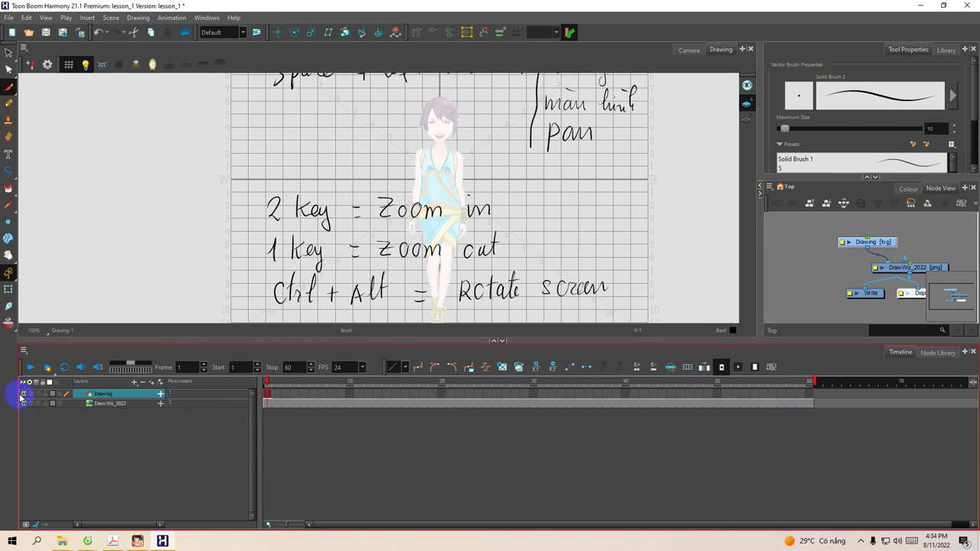
Compare the DrawWiz_2022 and Drawing layers by selecting each in the timeline, ending on Drawing.
left_click(99, 404)
left_click(102, 396)
left_click(102, 405)
left_click(104, 395)
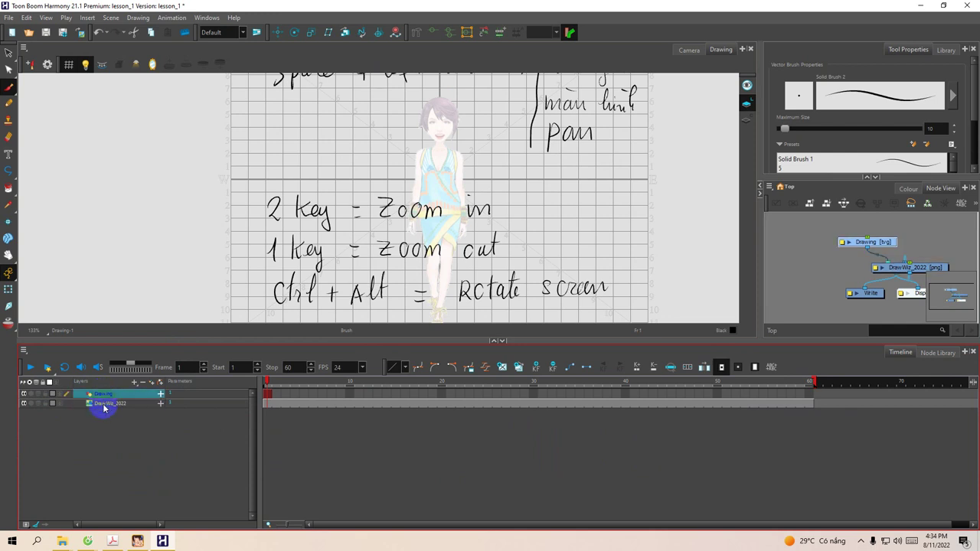
Compare the two timeline layers again, ending on Drawing, and enlarge the tool properties area to show more brush presets.
left_click(104, 405)
left_click(107, 394)
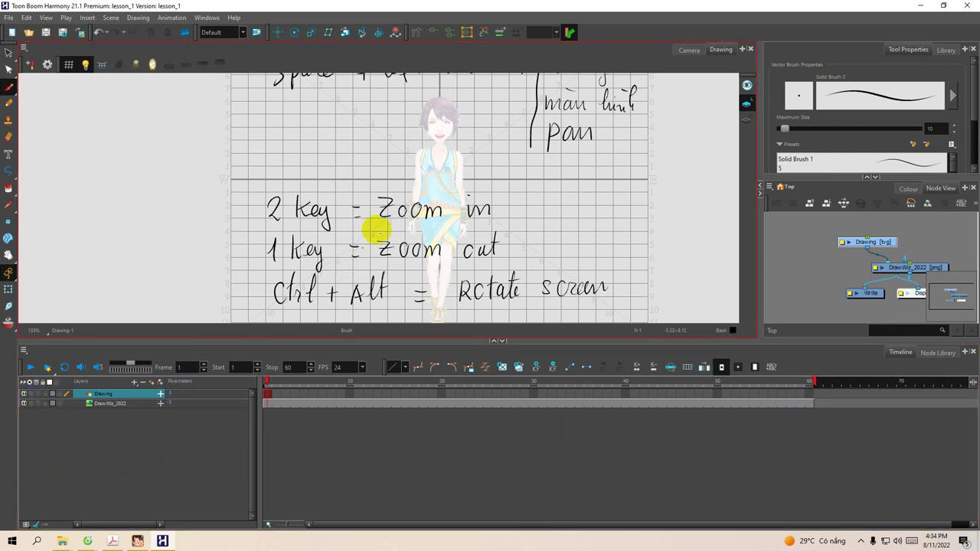
left_click_drag(443, 339, 443, 354)
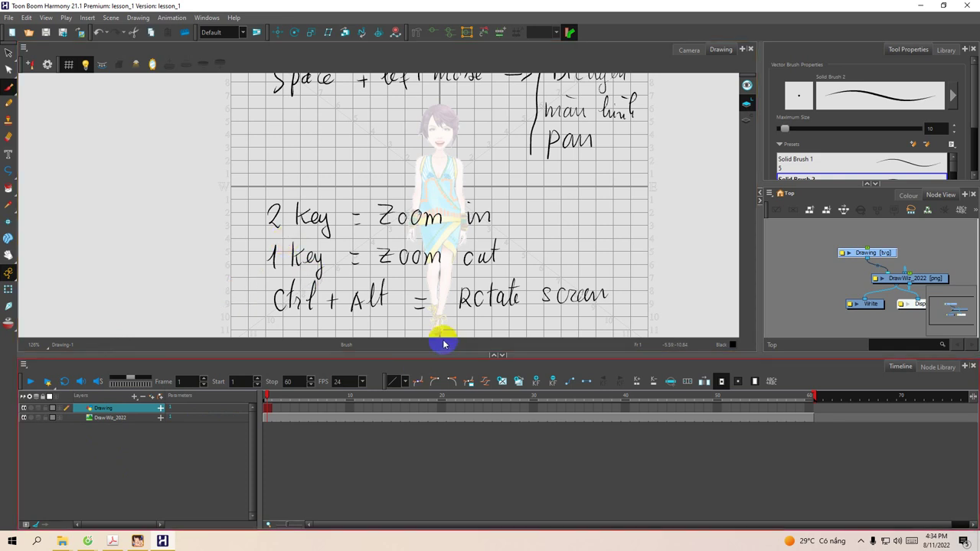
left_click(802, 157)
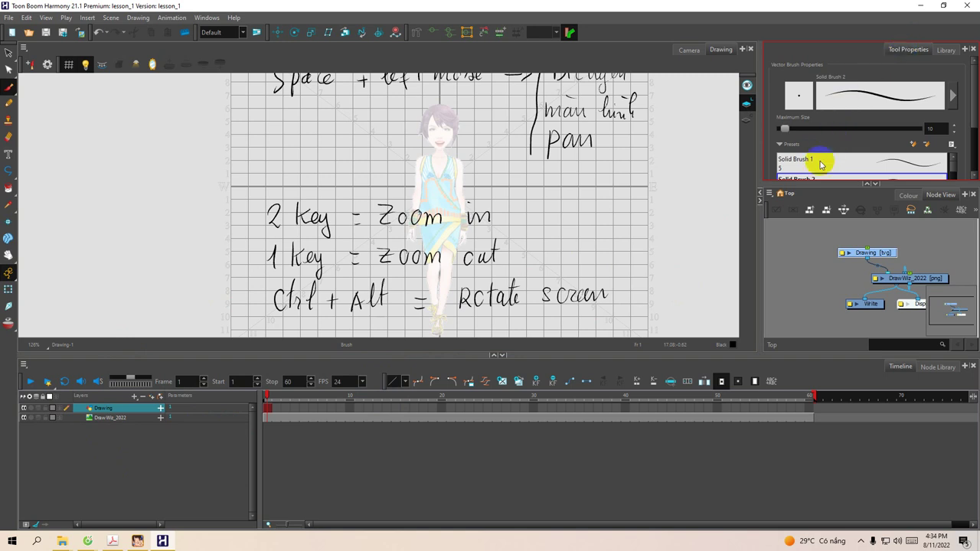
left_click(827, 192)
left_click_drag(842, 187, 848, 267)
left_click(800, 185)
left_click(109, 166)
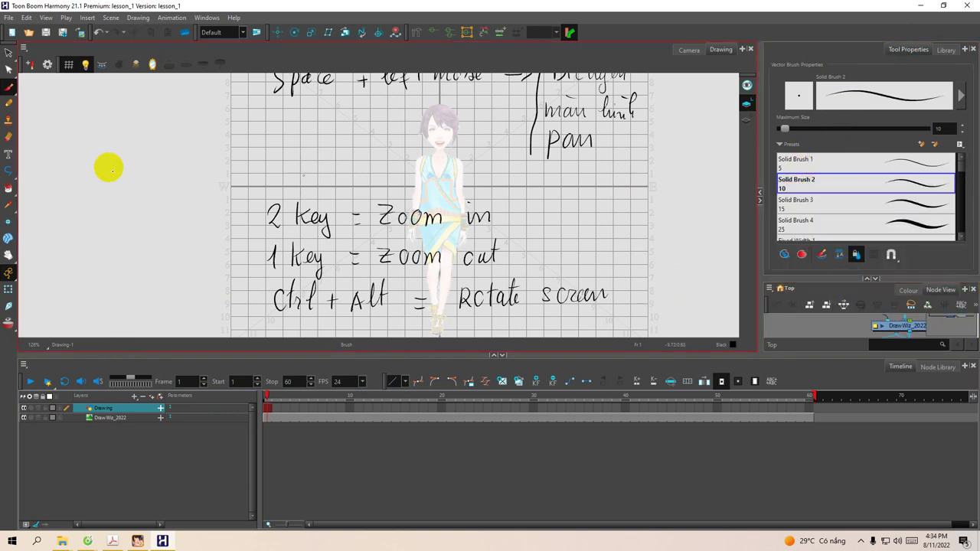
View the Pencil properties, choose the TB Spruce Trees preset of the Stamp tool and stamp spruce trees on both sides of the character.
left_click(9, 105)
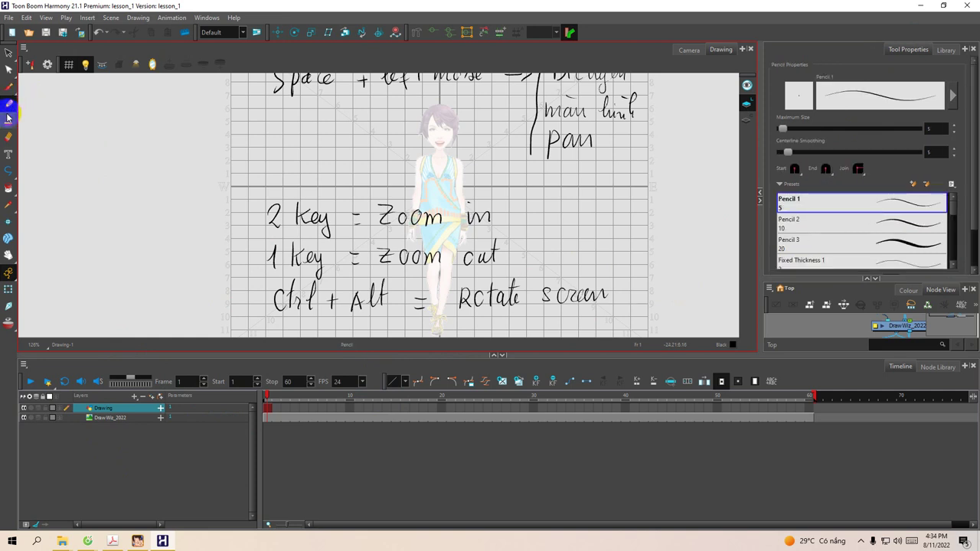
left_click(8, 122)
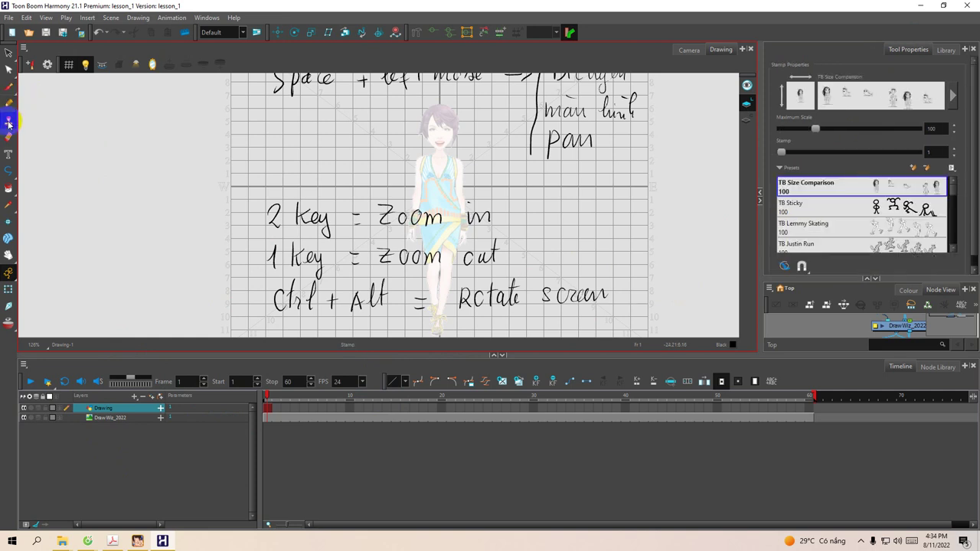
left_click_drag(953, 190, 955, 245)
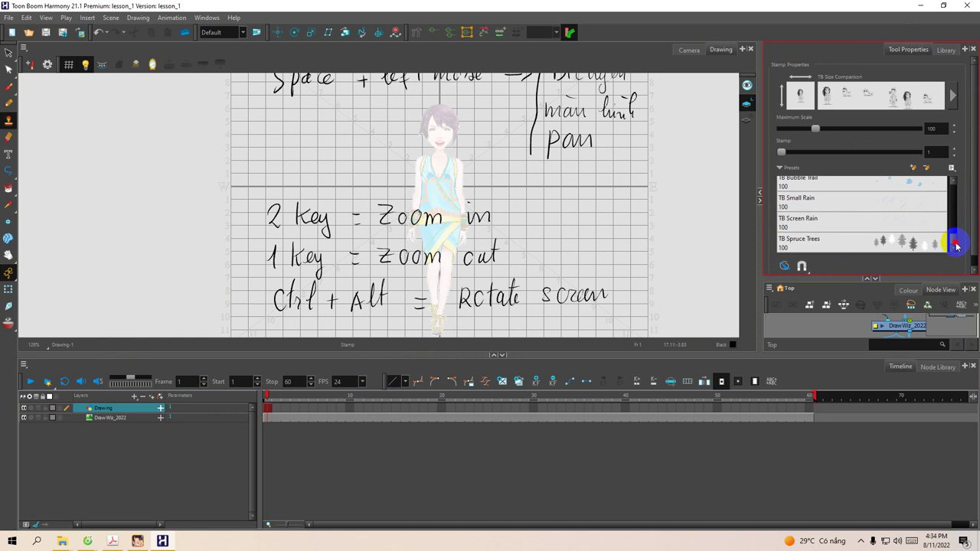
left_click(916, 245)
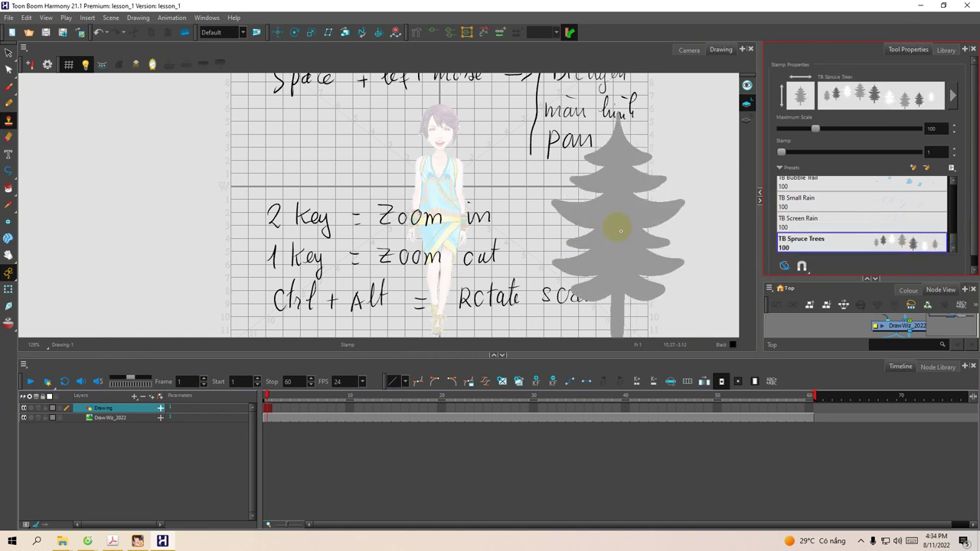
mouse_move(201, 193)
left_mouse_down()
mouse_move(280, 153)
mouse_move(151, 226)
left_mouse_up()
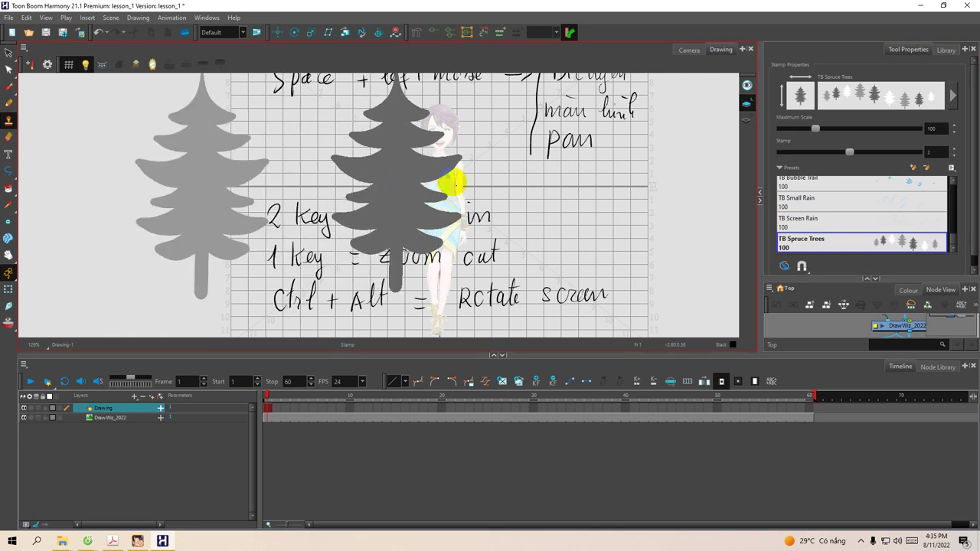
left_click_drag(633, 187, 538, 186)
left_click(203, 215)
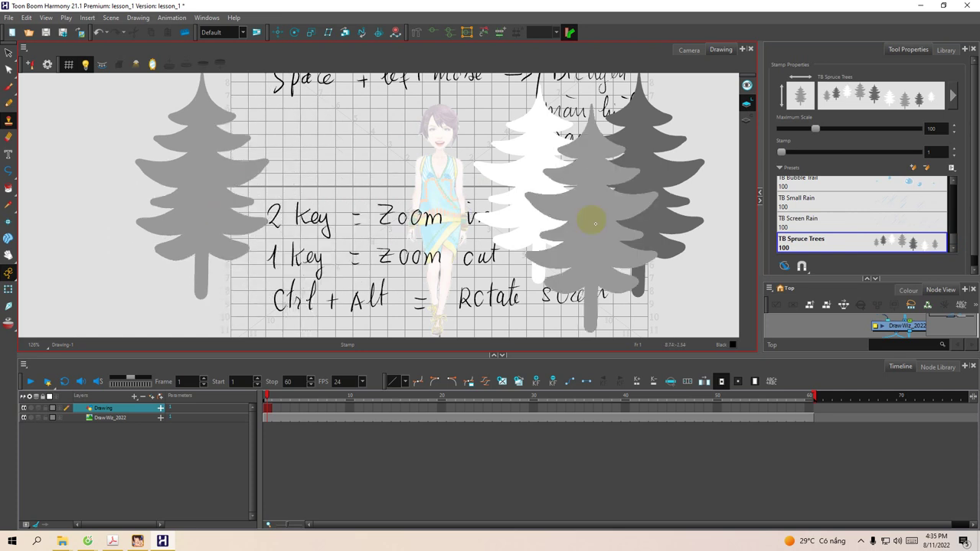
Activate the Contour Editor, show the Library with its drawing substitution preview, and enlarge the Library and drawing areas by shrinking the timeline.
left_click(9, 69)
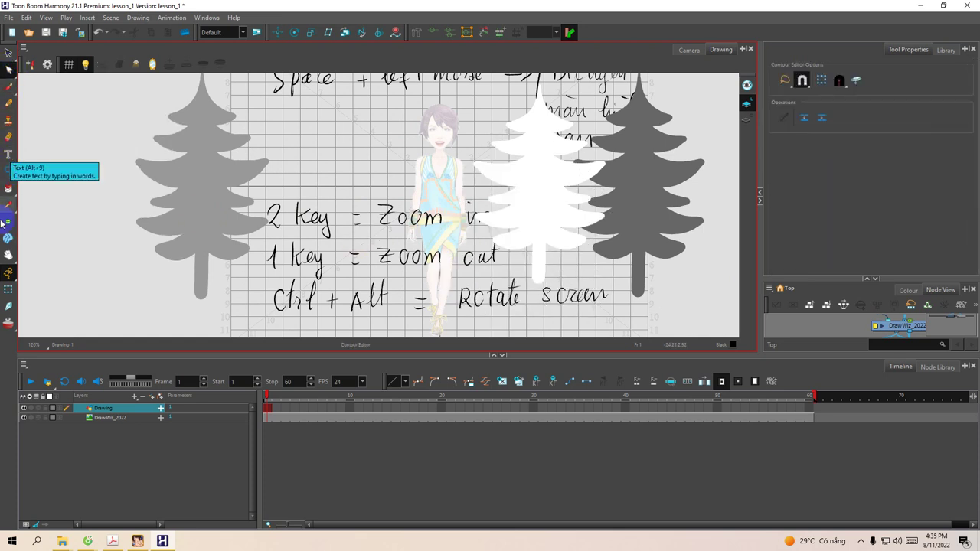
left_click(942, 51)
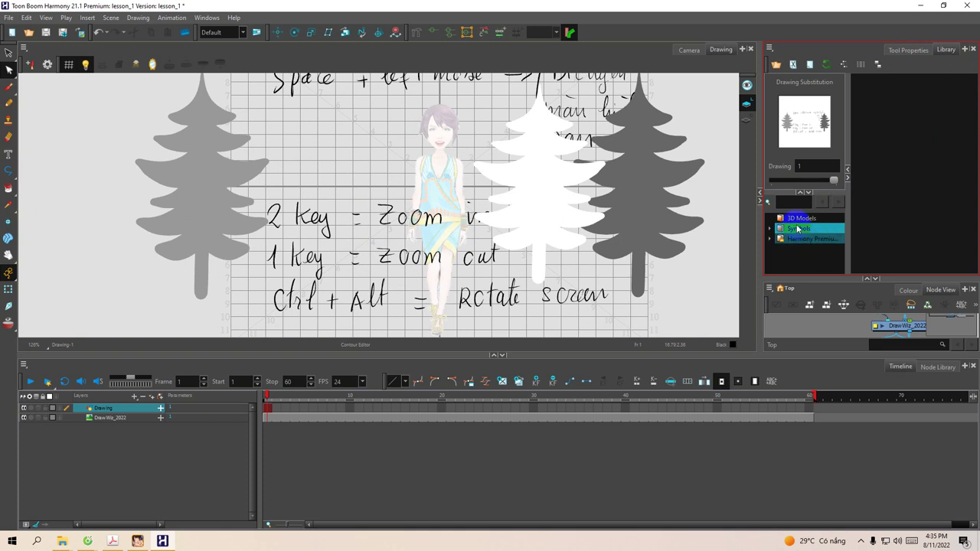
left_click(887, 285)
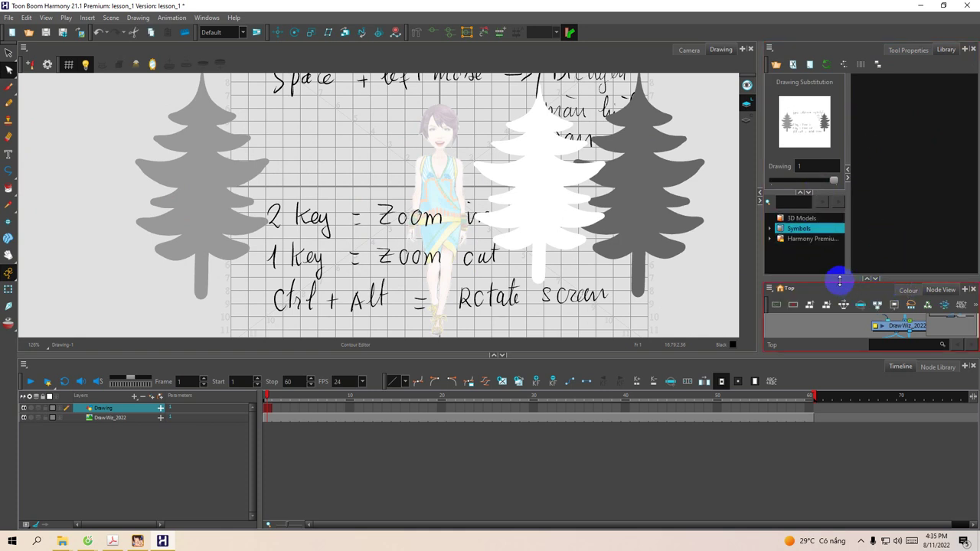
left_click_drag(839, 279, 842, 298)
left_click(820, 362)
left_click_drag(820, 354, 818, 402)
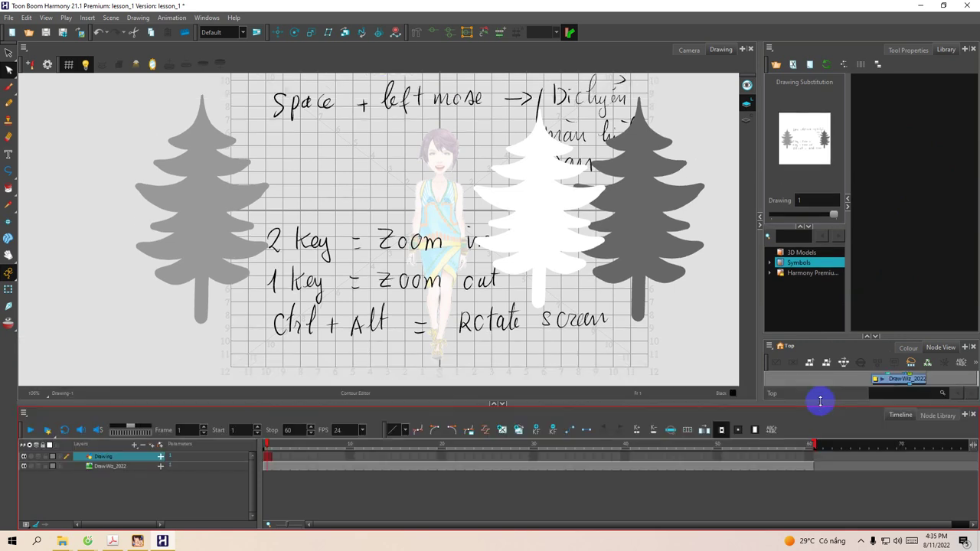
left_click(920, 190)
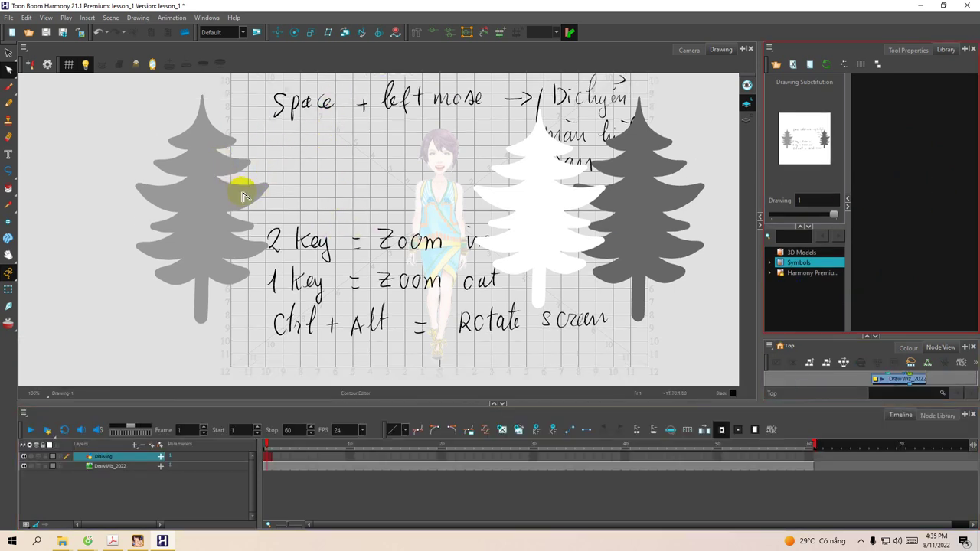
left_click(217, 372)
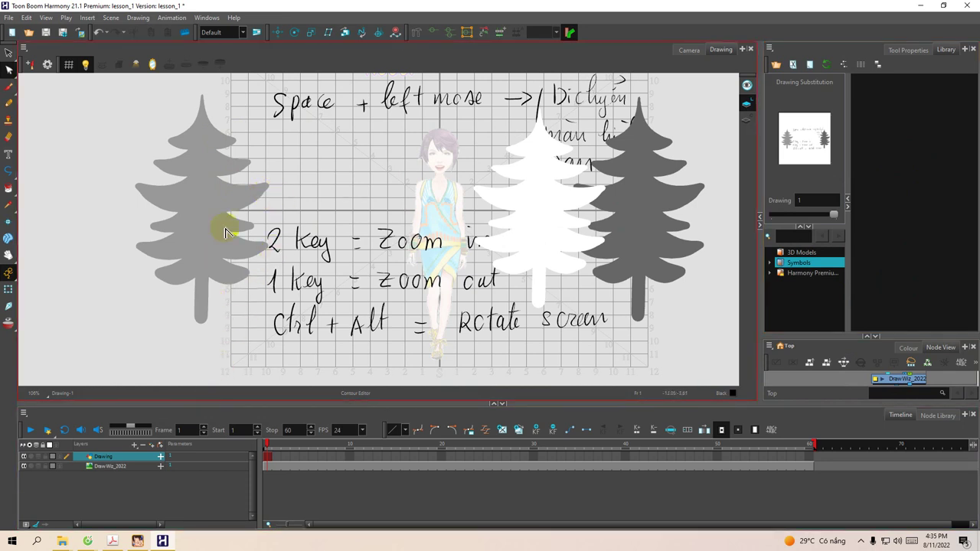
left_click(297, 403)
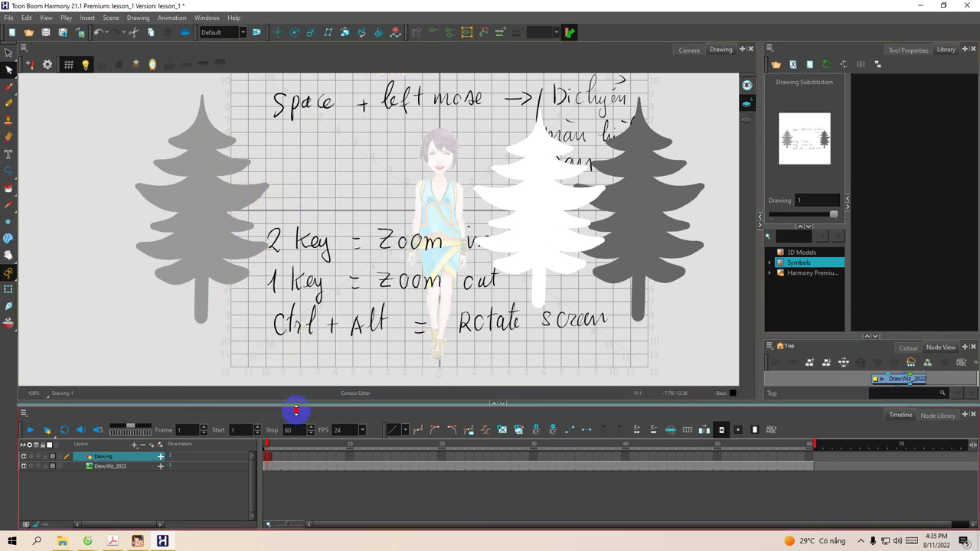
left_click_drag(297, 403, 297, 427)
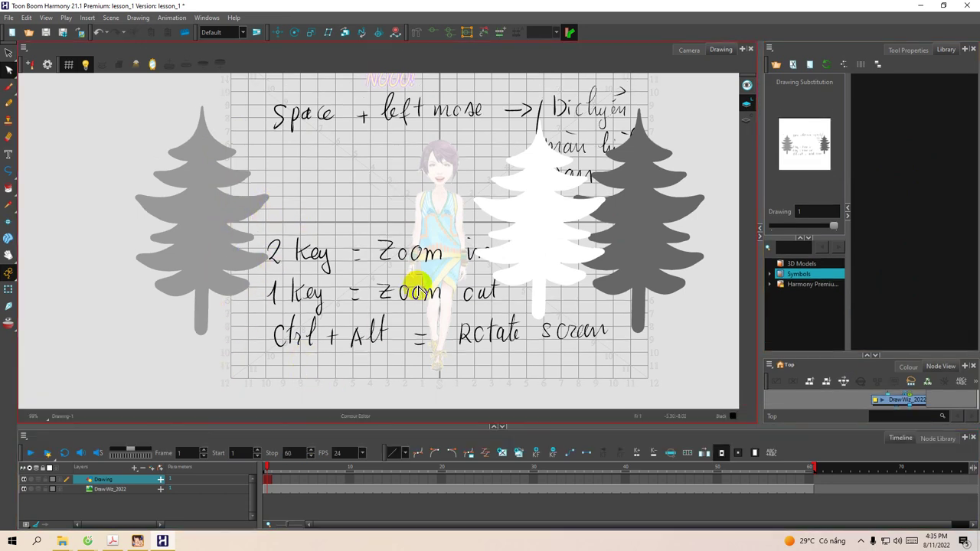
Delete the Drawing and DrawWiz_2022 layers from the timeline, activating the Select tool between the two deletions.
right_click(118, 484)
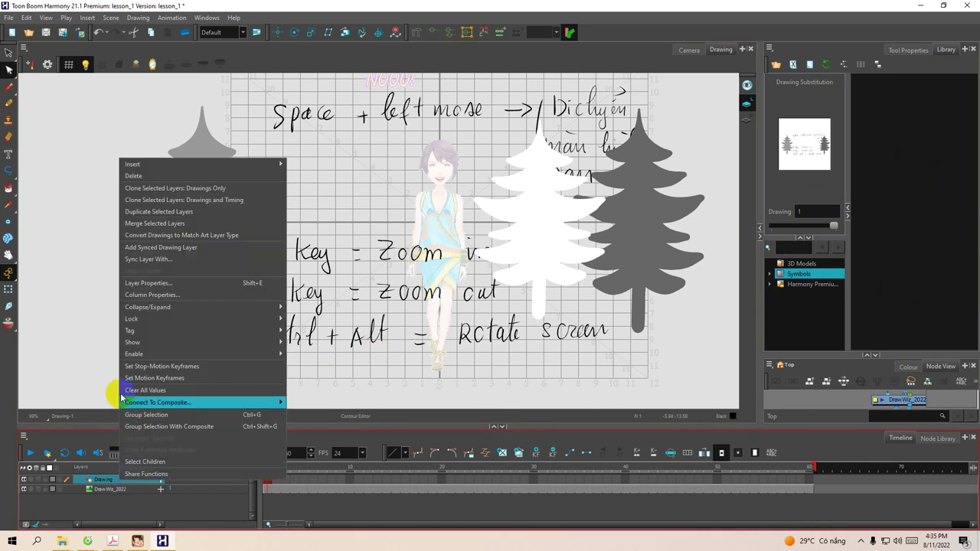
left_click(134, 176)
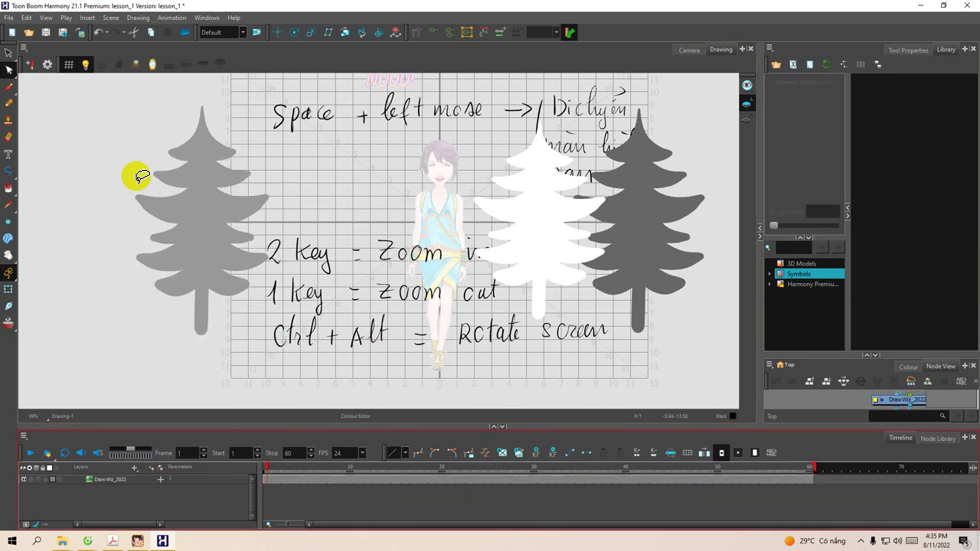
left_click(115, 480)
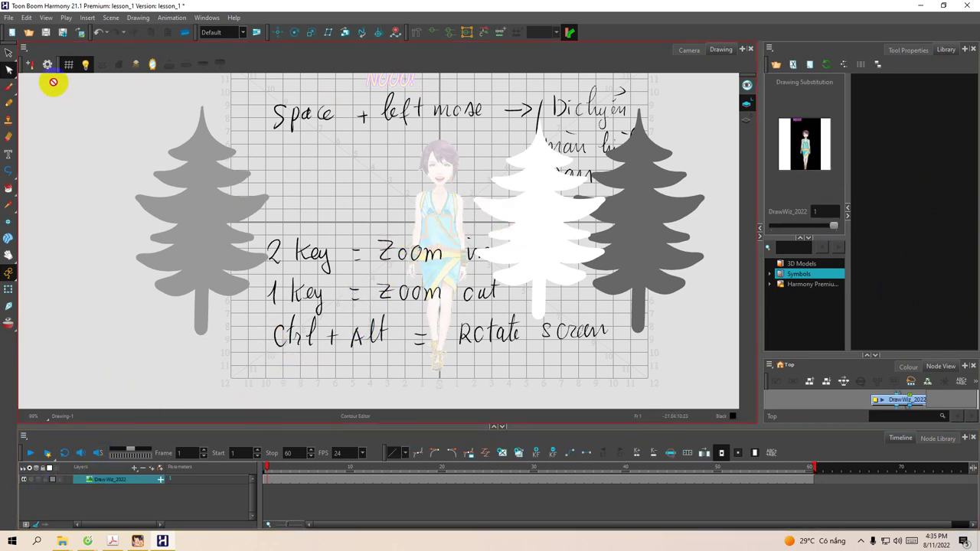
left_click(8, 52)
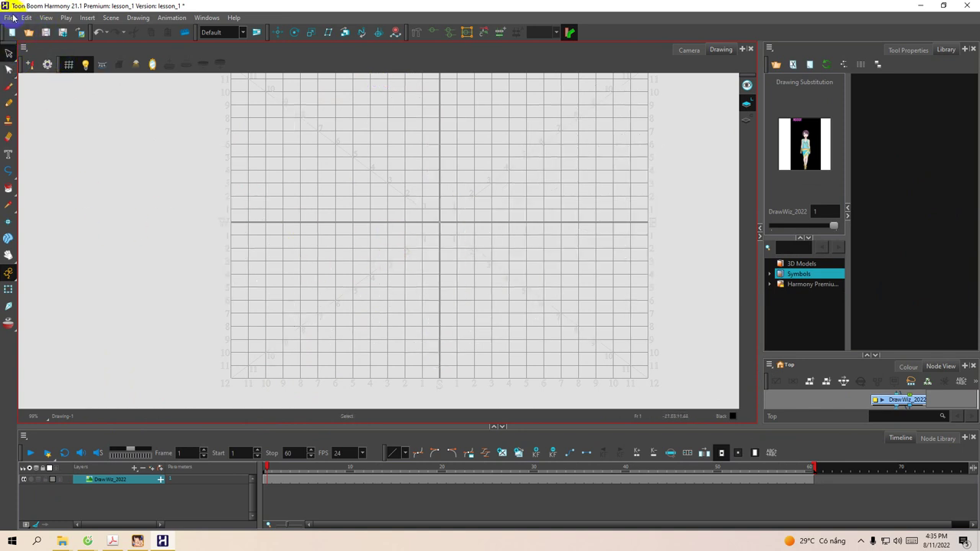
left_click(99, 482)
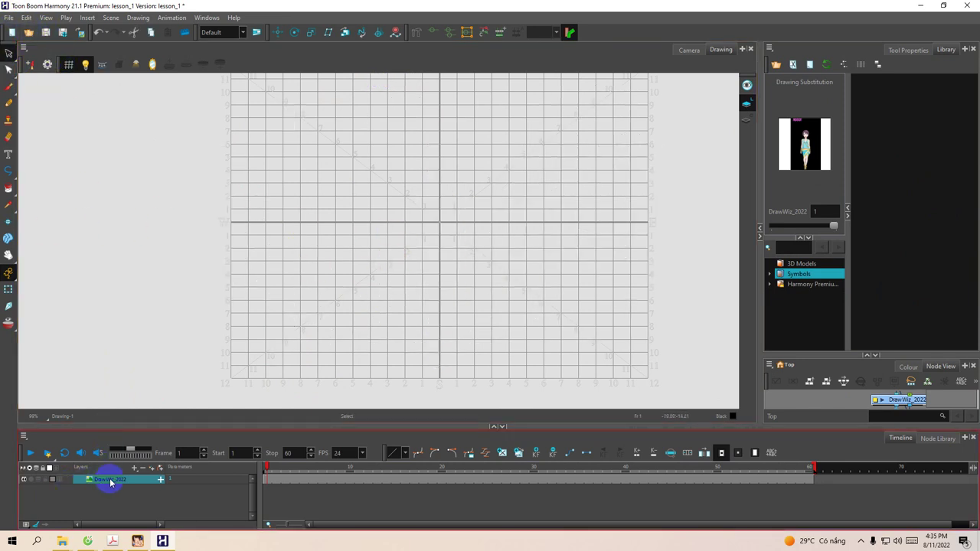
right_click(109, 481)
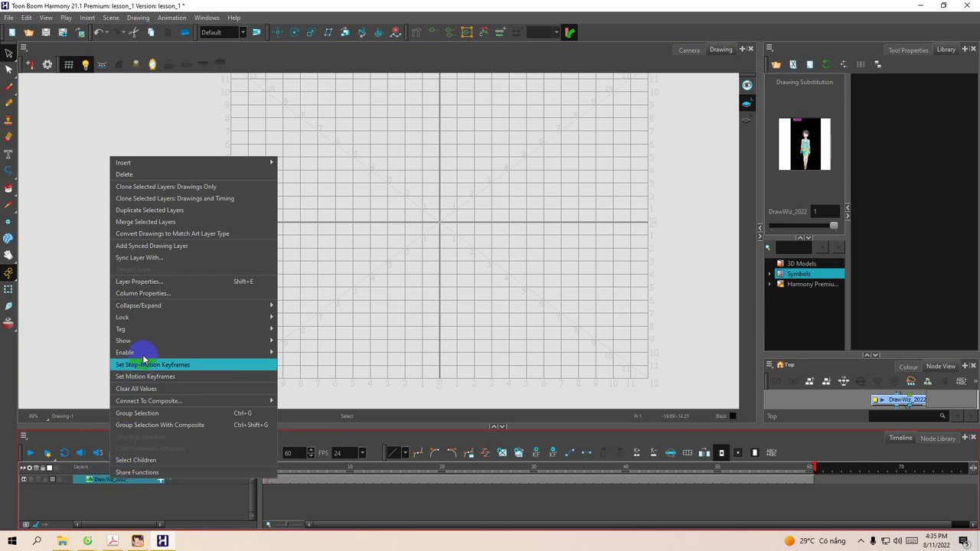
left_click(131, 175)
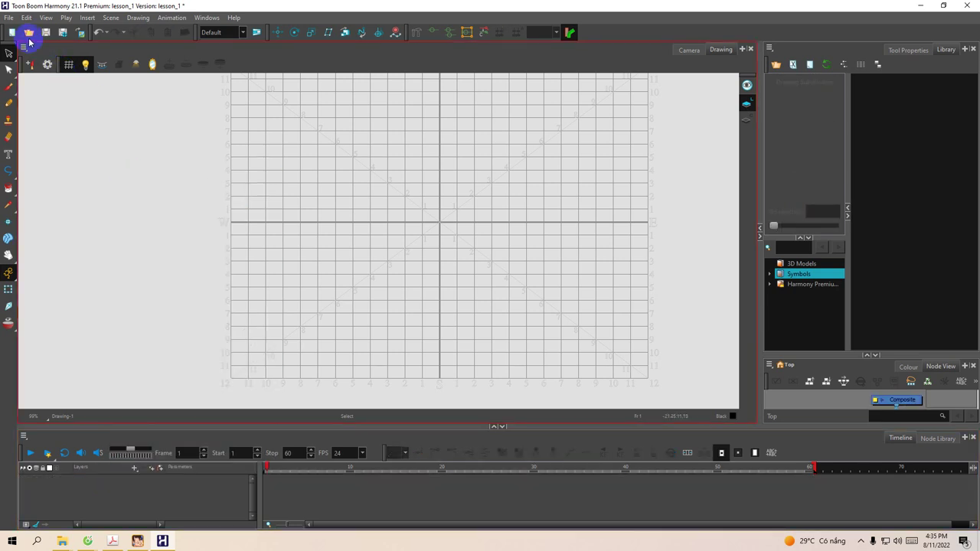
Import the image DrawWiz_2022-16-08_16-13-22 from the bai1 folder as a single layer named DrawWiz_2022, kept as original bitmap with Fit alignment.
left_click(9, 16)
mouse_move(46, 148)
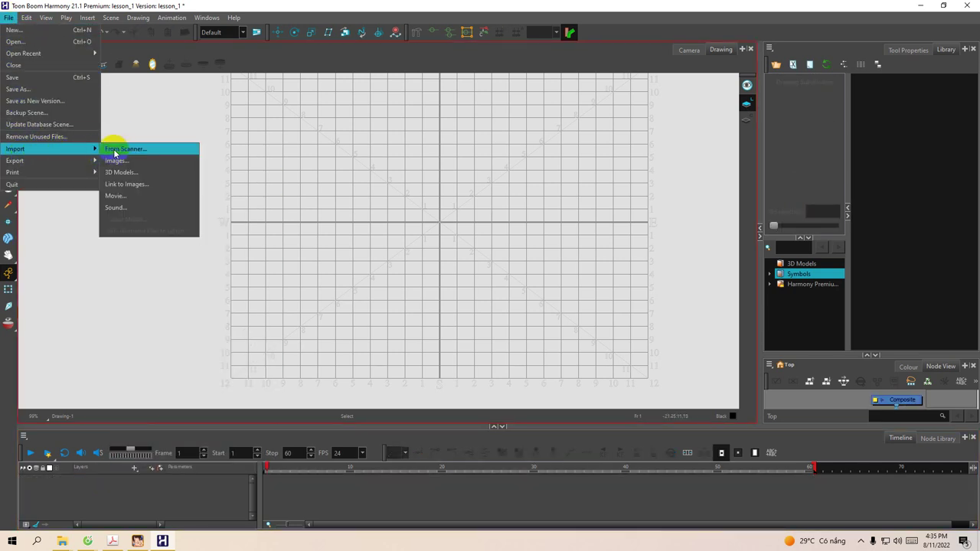
left_click(115, 161)
left_click(540, 113)
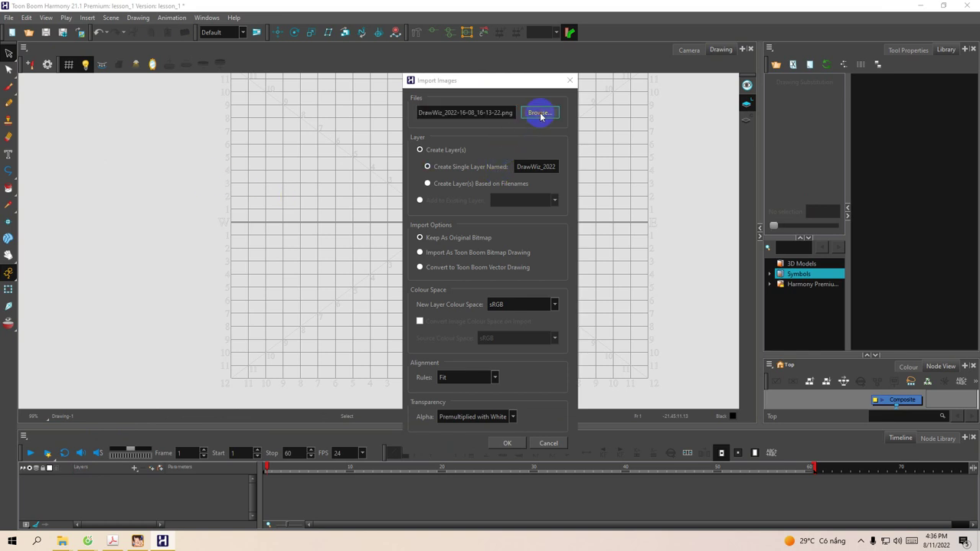
left_click(509, 171)
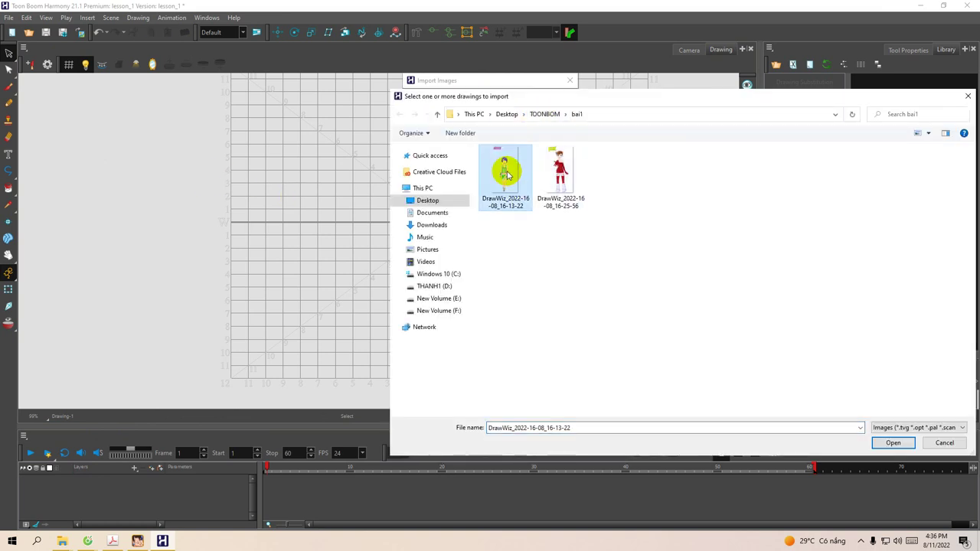
double_click(505, 172)
left_click(507, 442)
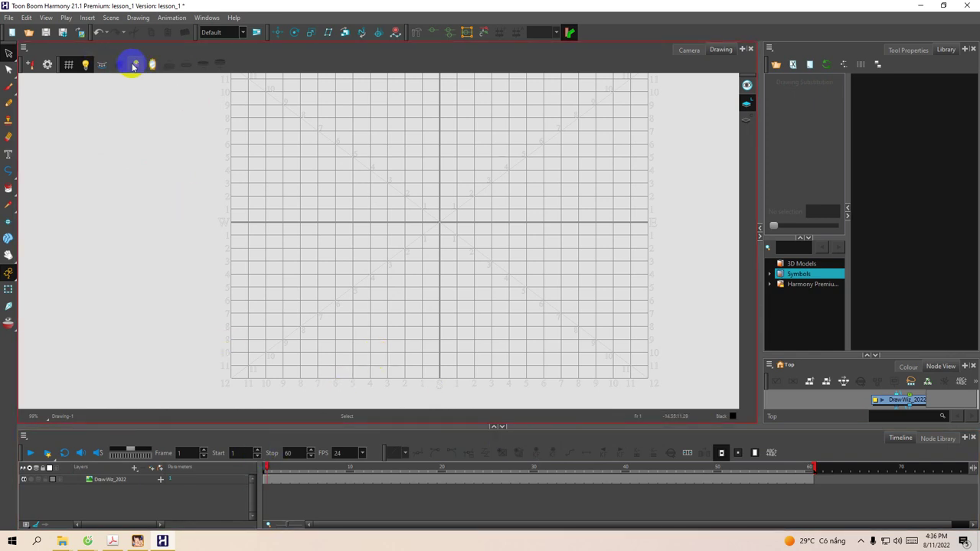
Select the first frame of the imported DrawWiz_2022 layer and check it in the Drawing view.
left_click(135, 482)
left_click(266, 480)
left_click(720, 50)
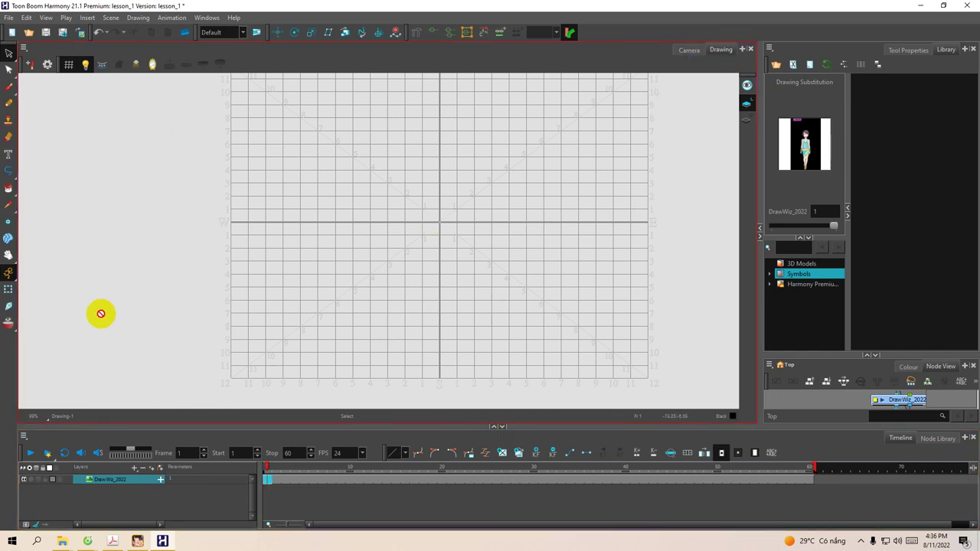
Add a drawing layer named connguoi with vector line art and vector colour art, and close the layer dialog.
left_click(109, 473)
left_click(135, 471)
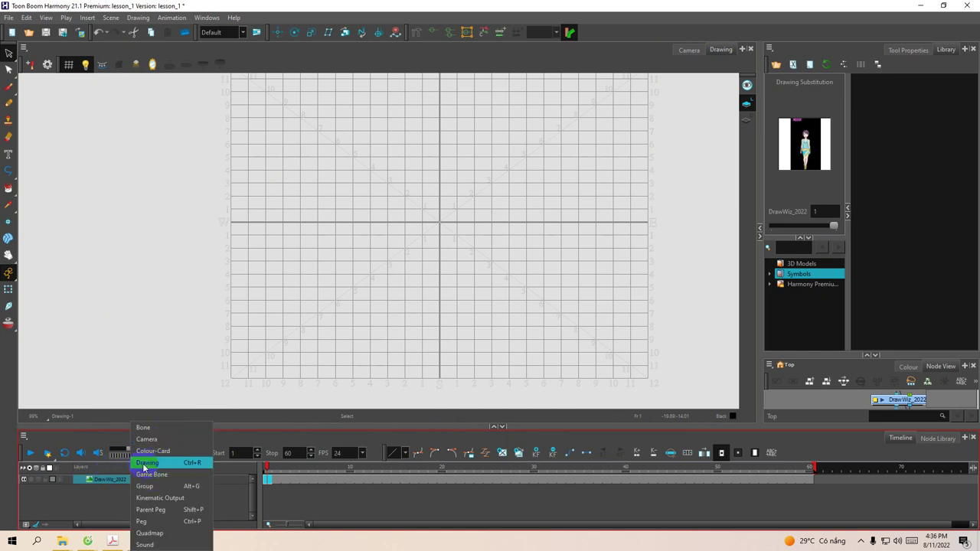
left_click(145, 463)
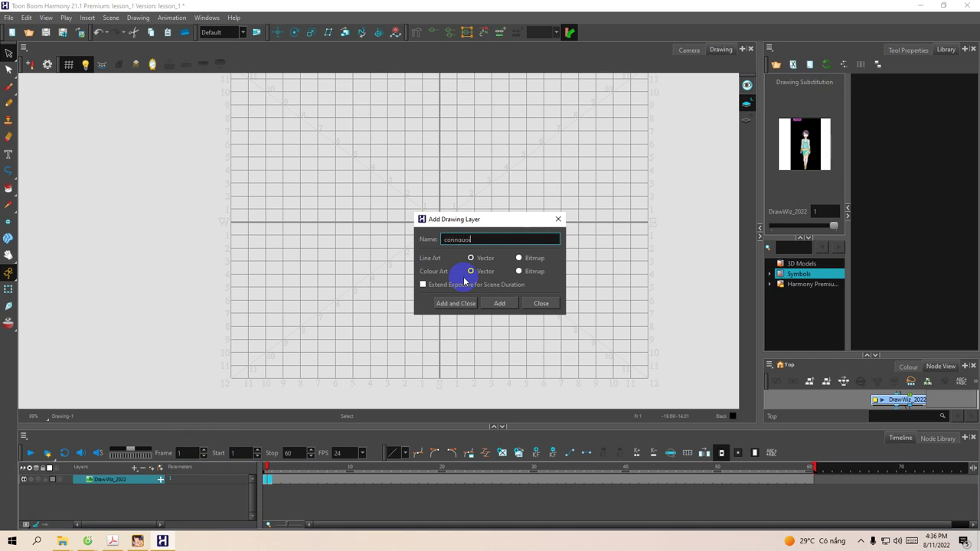
key("Return")
left_click(558, 218)
Enlarge the timeline area below the Drawing view and show more of the character at a smaller zoom.
scroll(456, 246, "up", 3)
scroll(458, 245, "up", 3)
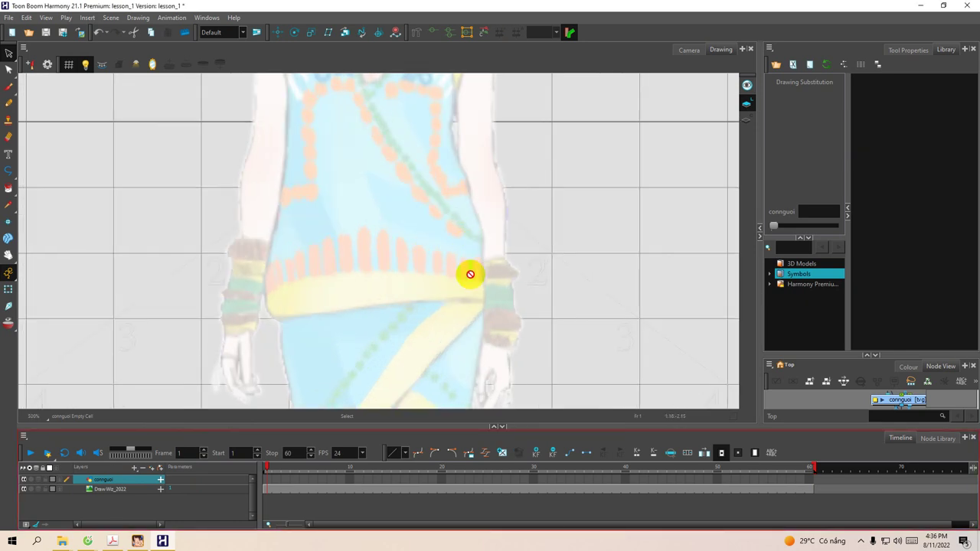
left_click_drag(531, 425, 531, 464)
mouse_move(487, 342)
left_mouse_down()
mouse_move(503, 291)
mouse_move(477, 305)
left_mouse_up()
scroll(476, 305, "down", 4)
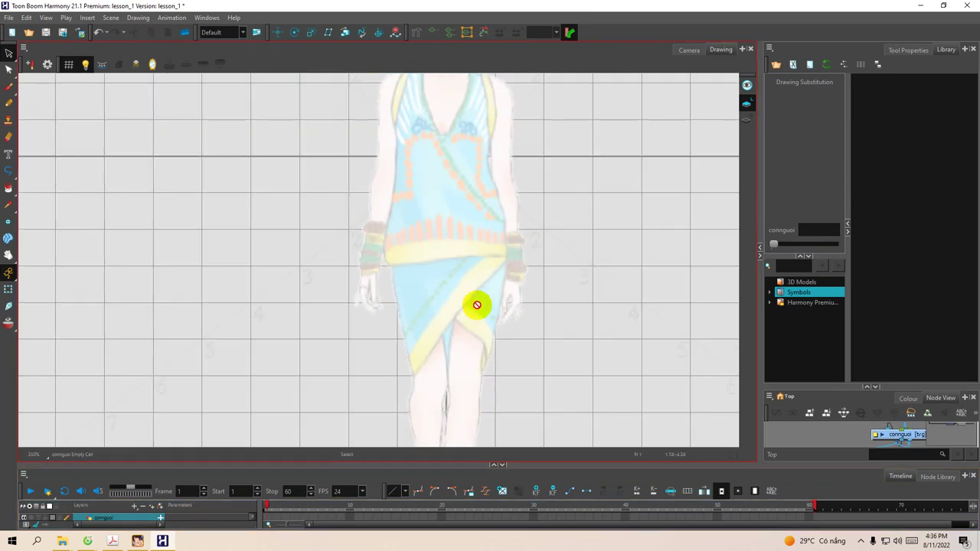
left_click_drag(348, 463, 361, 356)
left_click(134, 399)
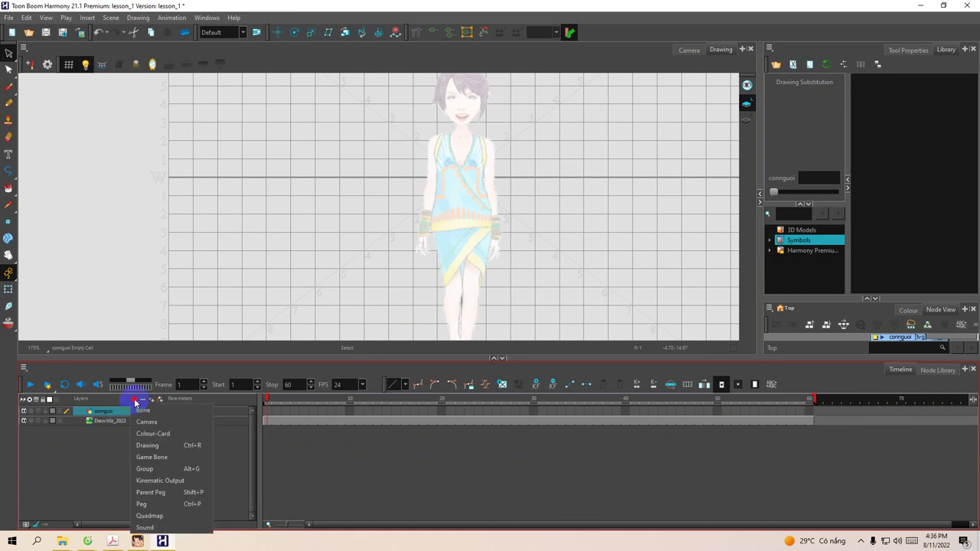
left_click(147, 446)
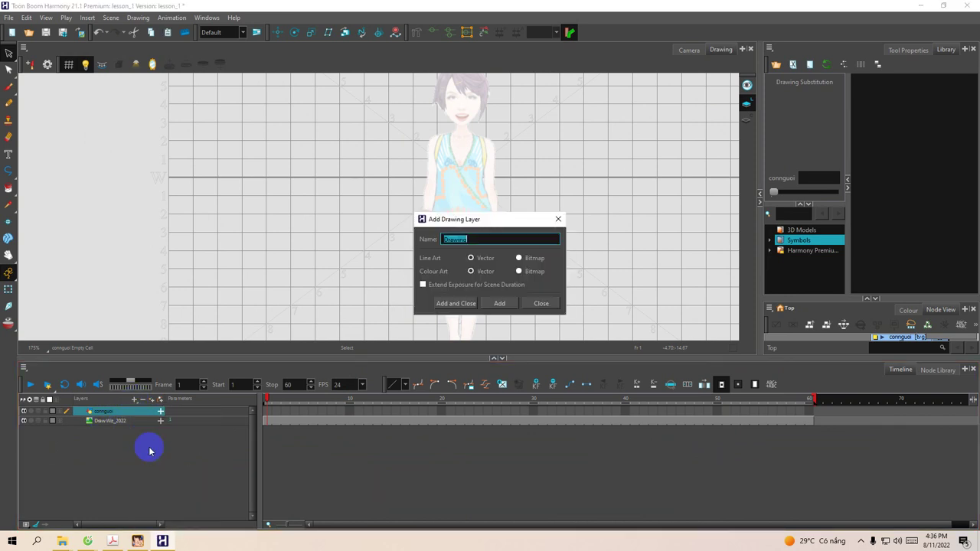
left_click(540, 304)
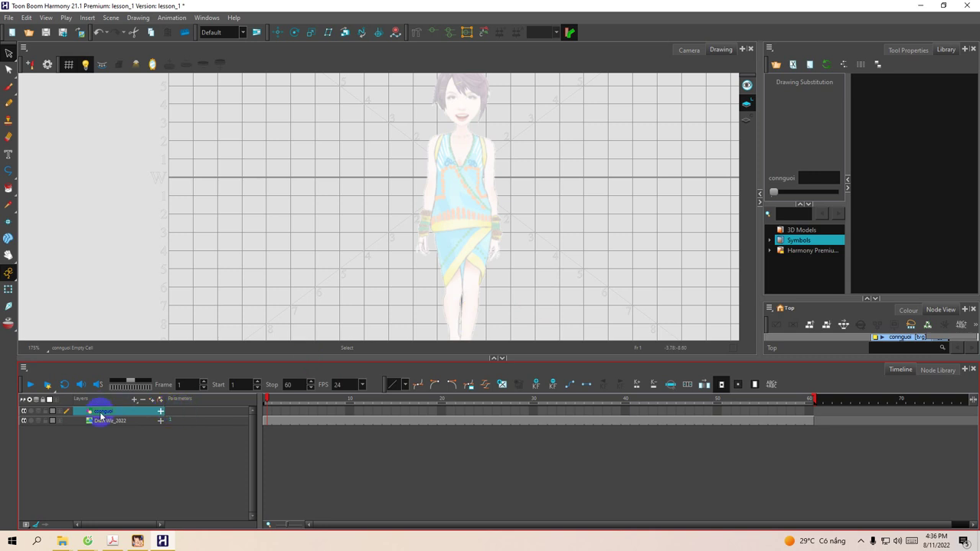
Add two vector drawing layers named Tocsau and Toctruoc above the connguoi layer.
left_click(134, 399)
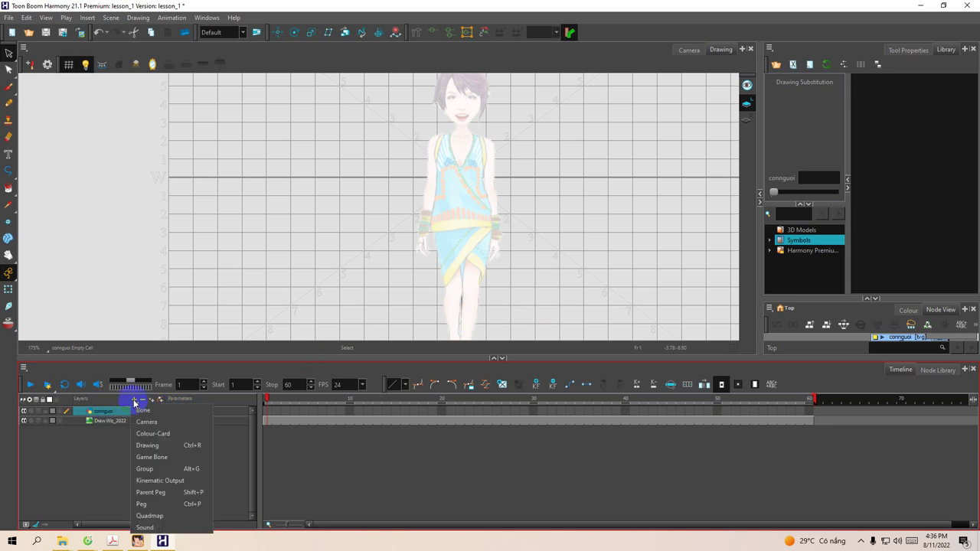
left_click(145, 446)
key("BackSpace")
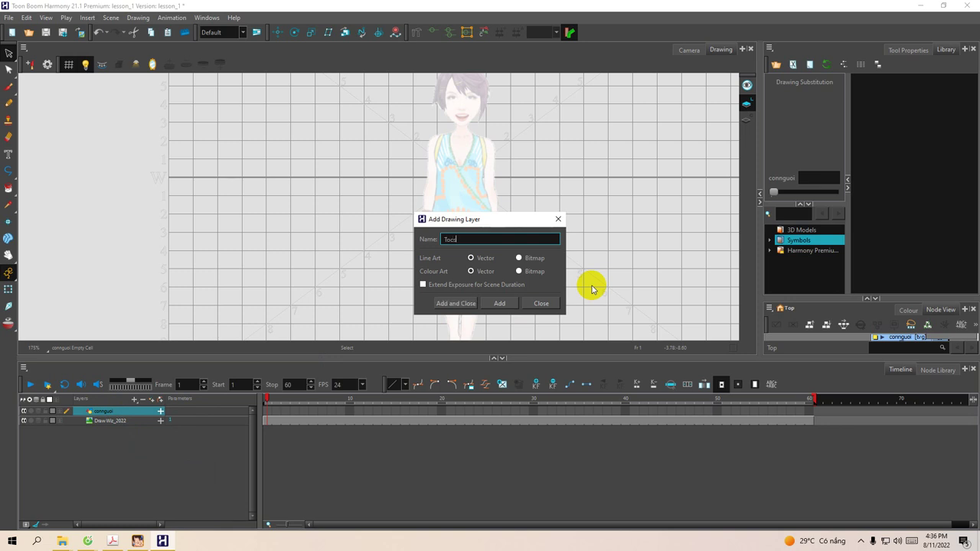
key("Return")
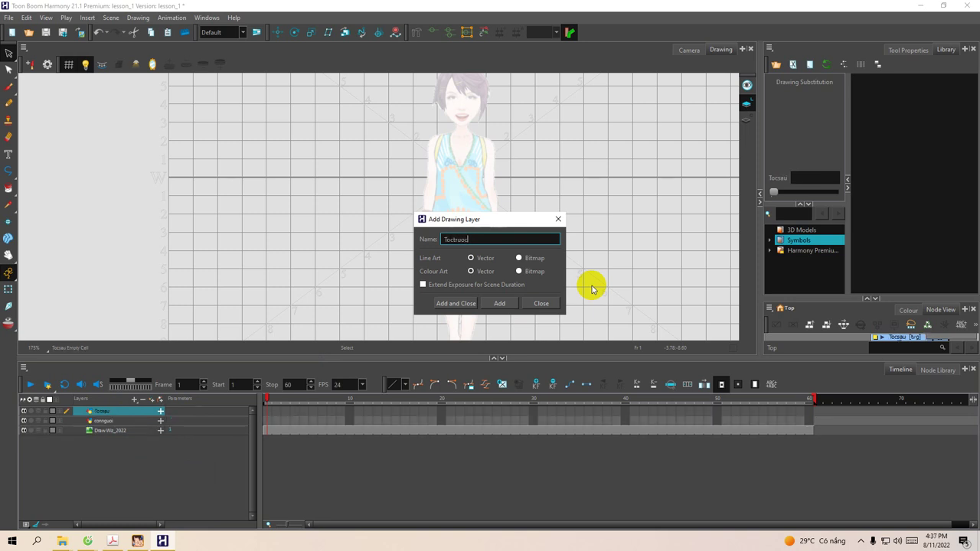
key("Return")
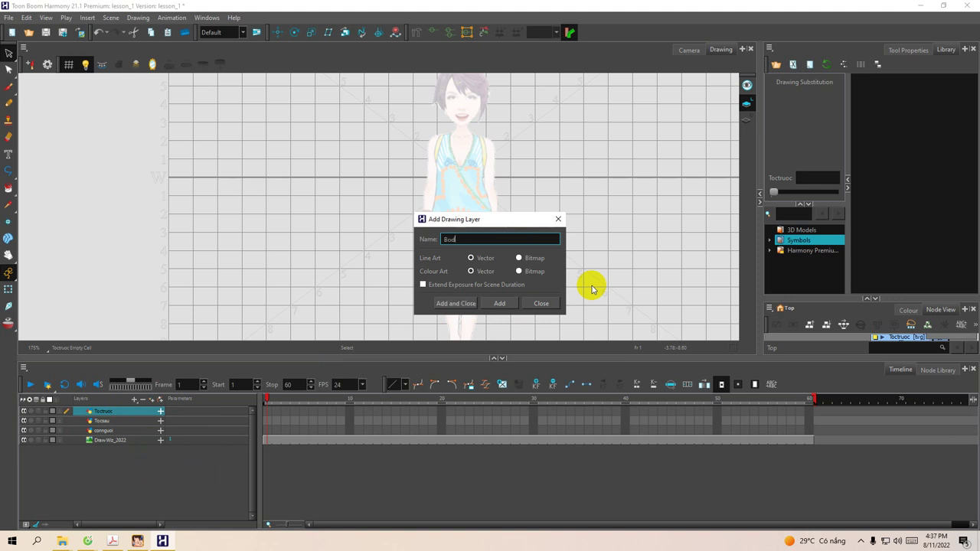
Add vector drawing layers named Body, Facemat and mieng above the Toctruoc layer.
key("Return")
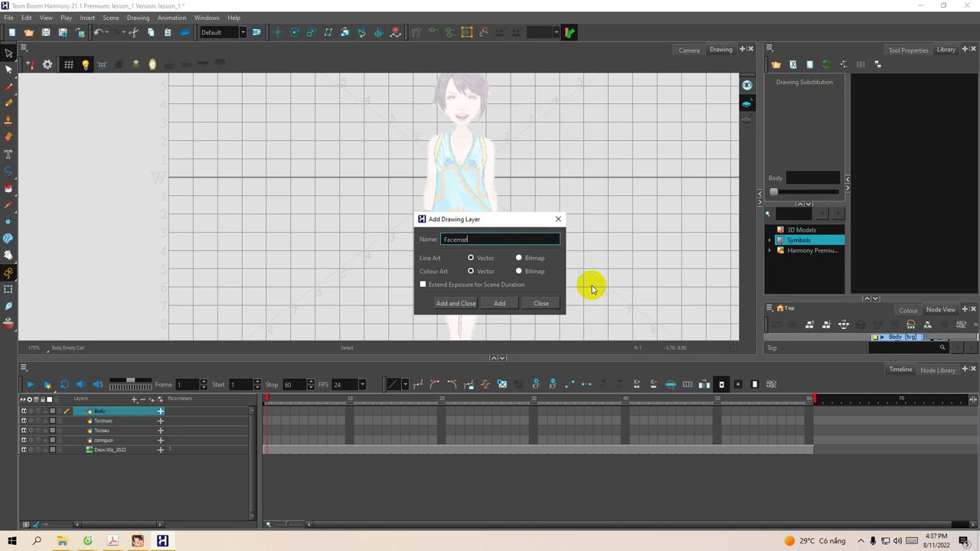
key("Return")
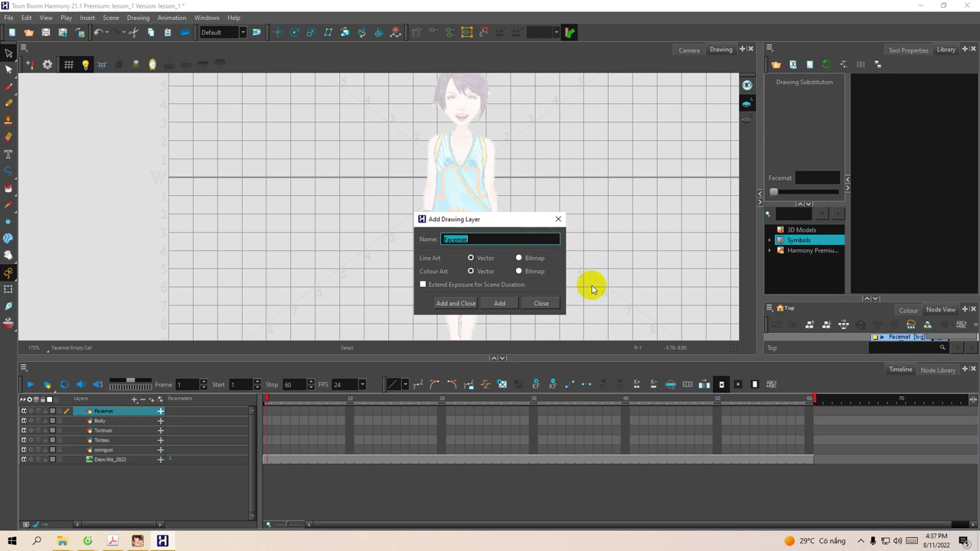
type("mieng")
key("Return")
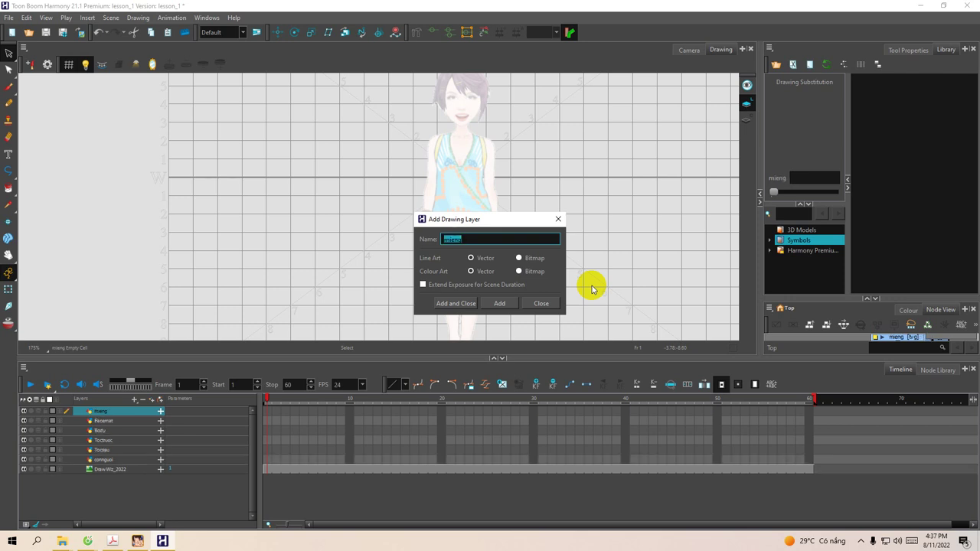
Add a vector drawing layer named mui above the mieng layer.
type("mui")
key("BackSpace")
key("BackSpace")
type("-n")
key("BackSpace")
type("o")
key("BackSpace")
key("BackSpace")
key("Return")
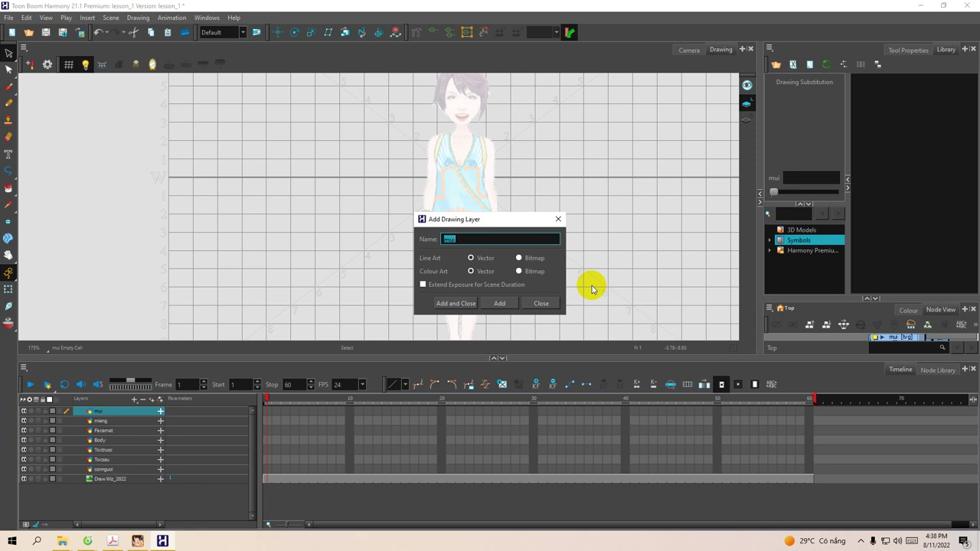
Add vector drawing layers for the arm parts named vai, canhtay, cangtay and bantay.
type("vai")
key("Return")
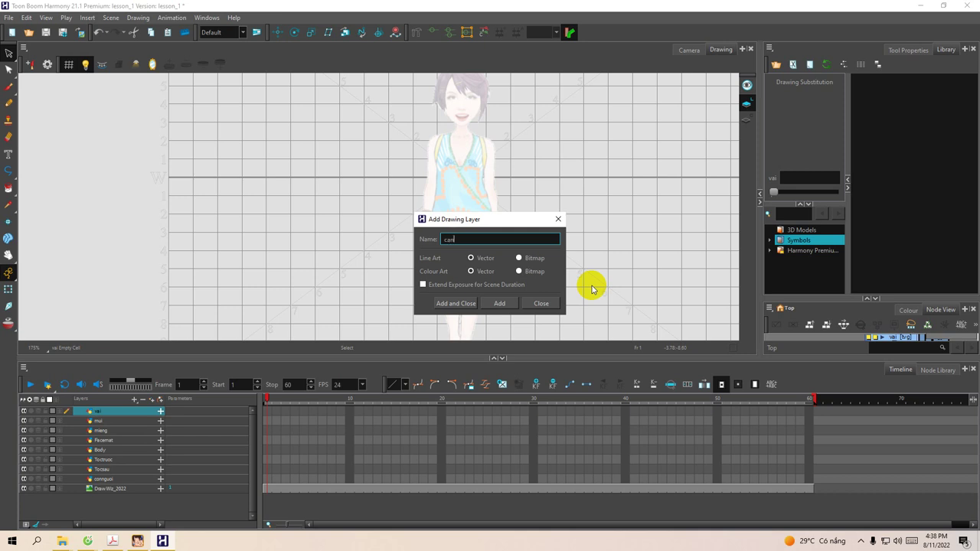
type("canhtay")
key("Return")
type("ca")
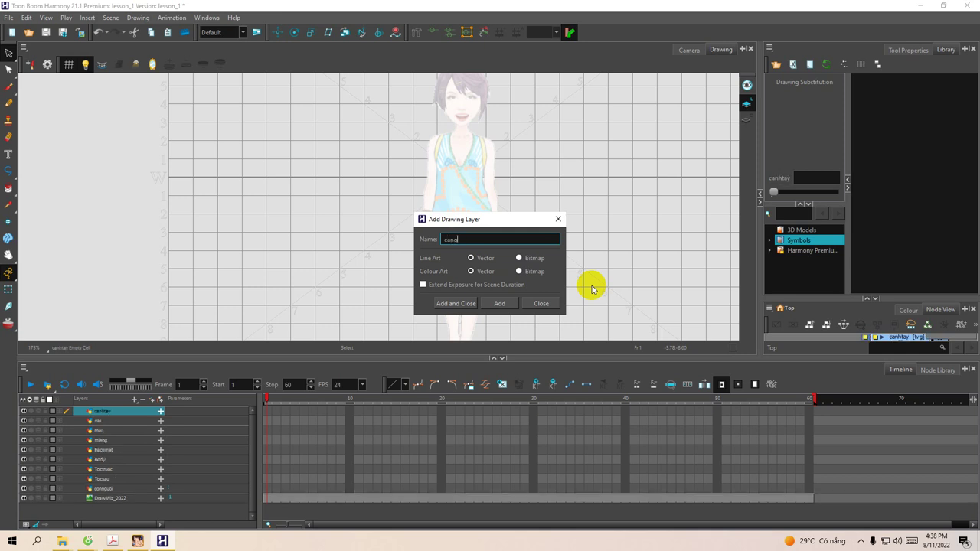
type("ngtay")
key("Return")
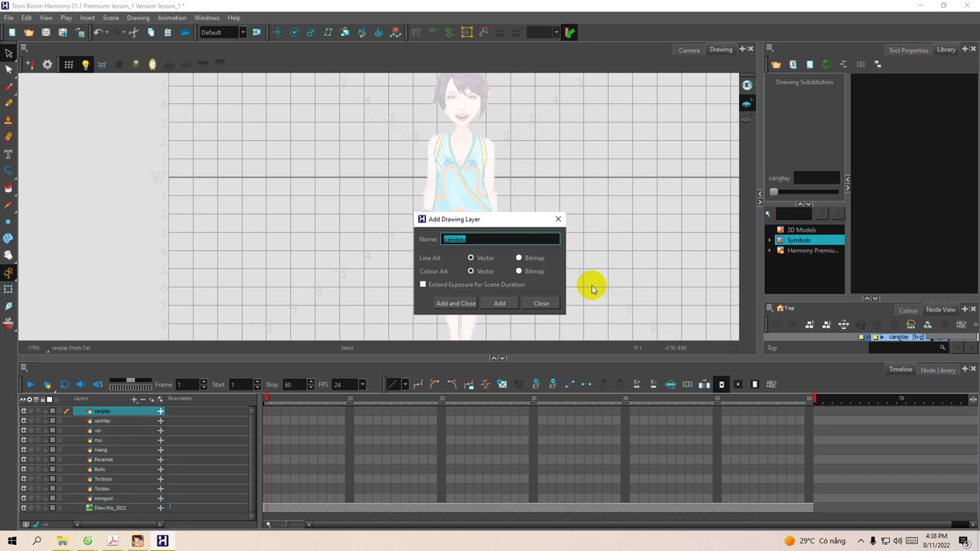
type("bantay")
key("Return")
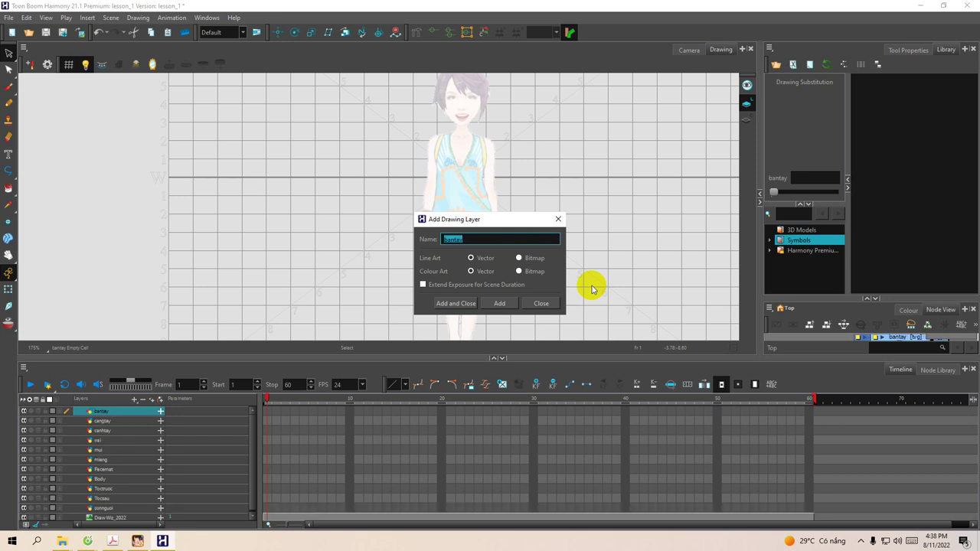
Add vector drawing layers for the leg parts named dui, chan and banchan.
type("dui")
key("Return")
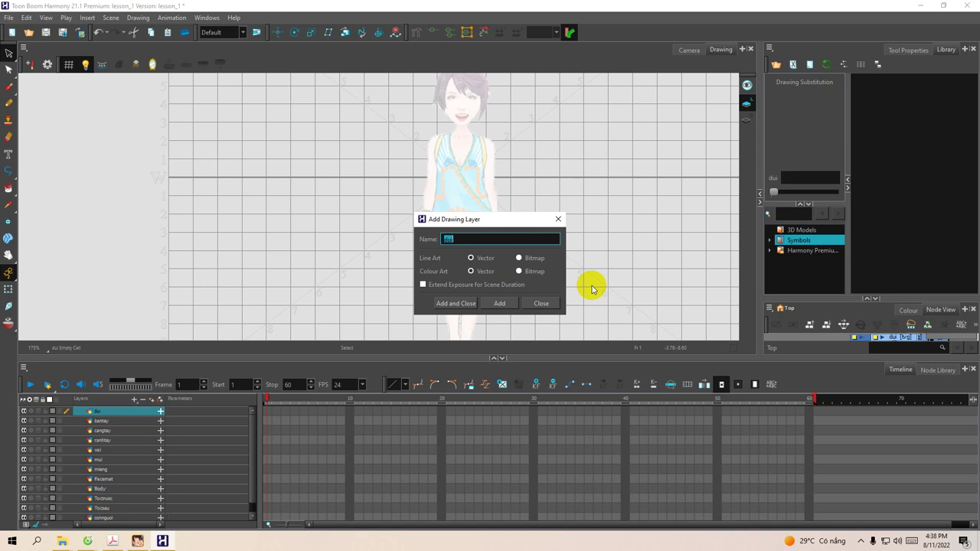
type("chan")
key("Return")
type("ba")
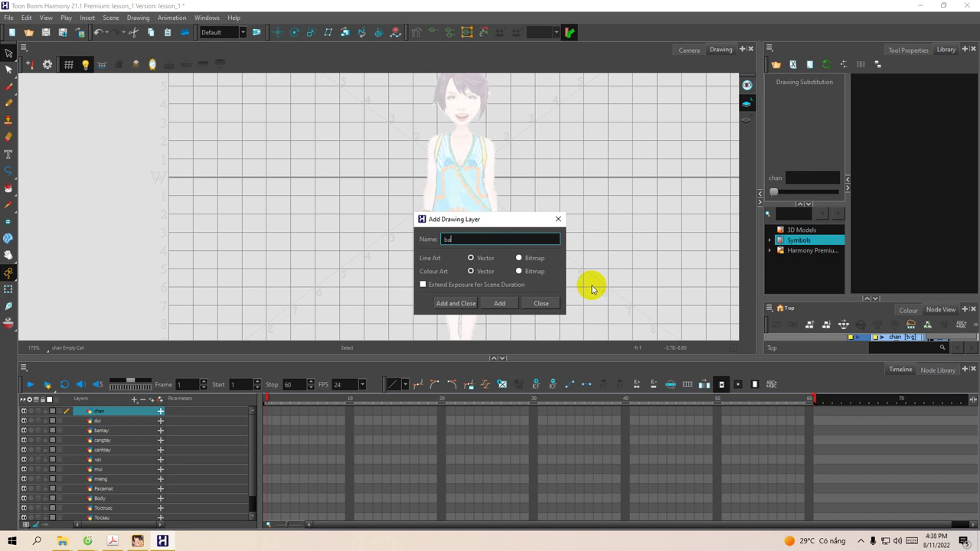
type("nchan")
key("Return")
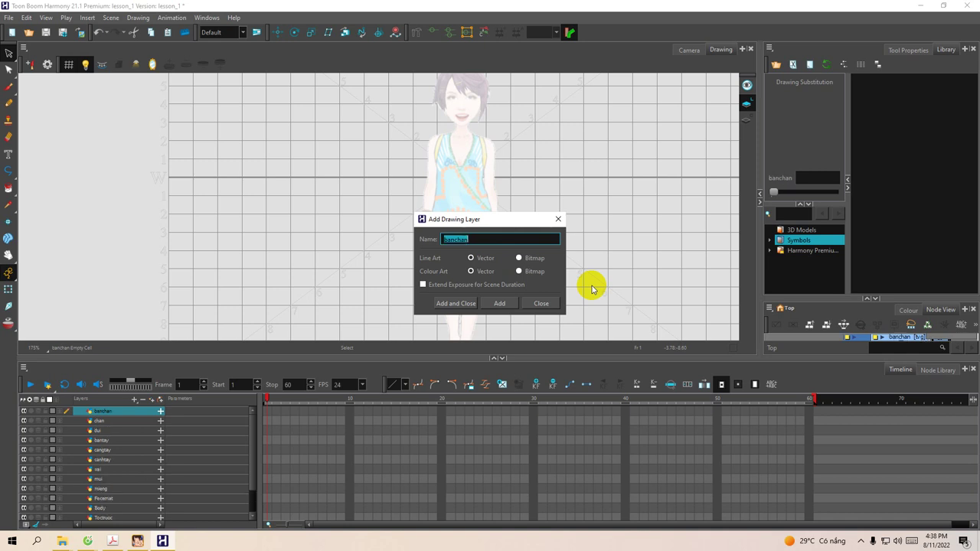
Add a vector drawing layer named vay and close the layer dialog.
type("vay")
key("Return")
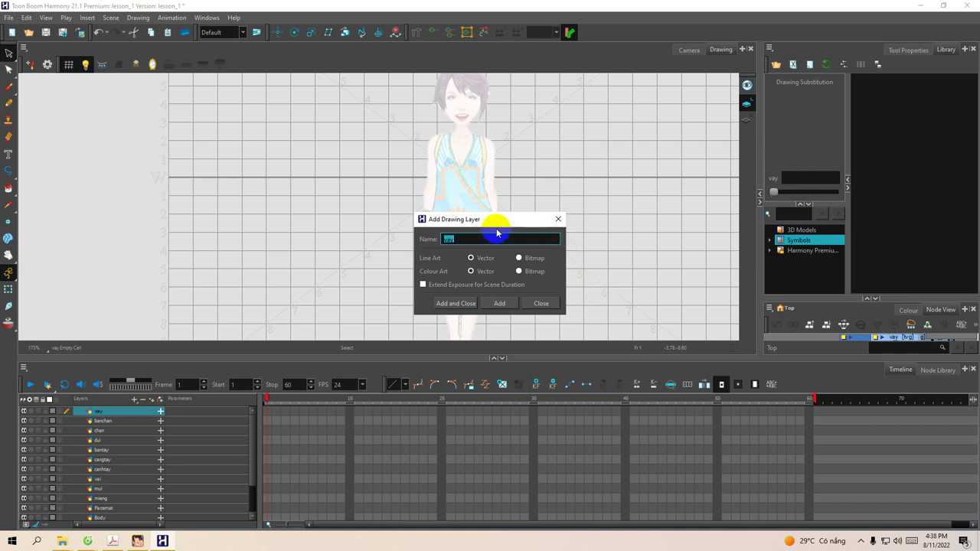
left_click_drag(477, 217, 481, 192)
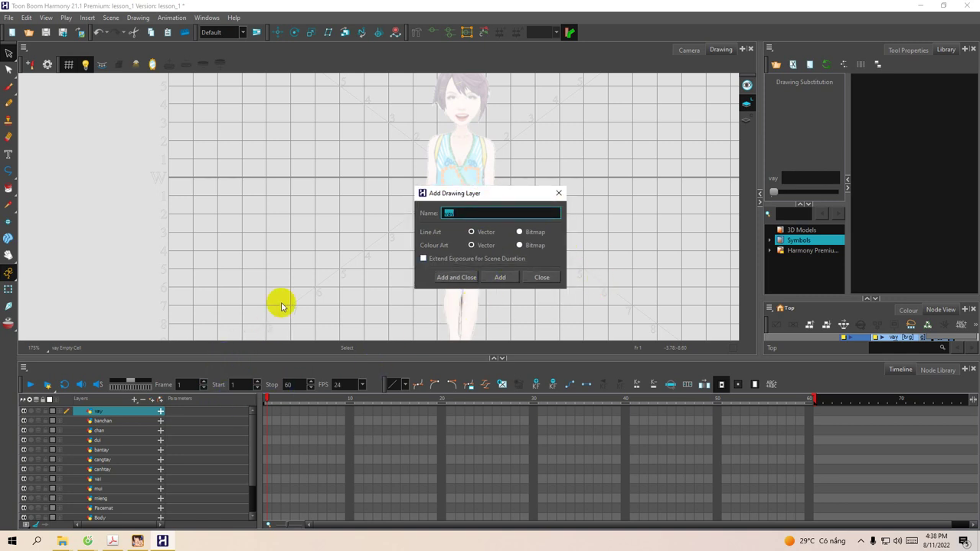
left_click(462, 261)
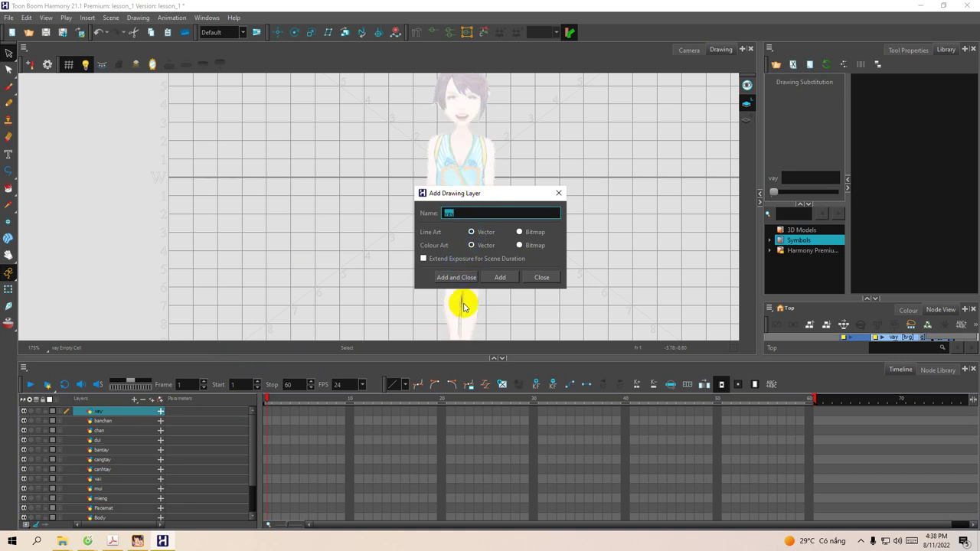
left_click(469, 256)
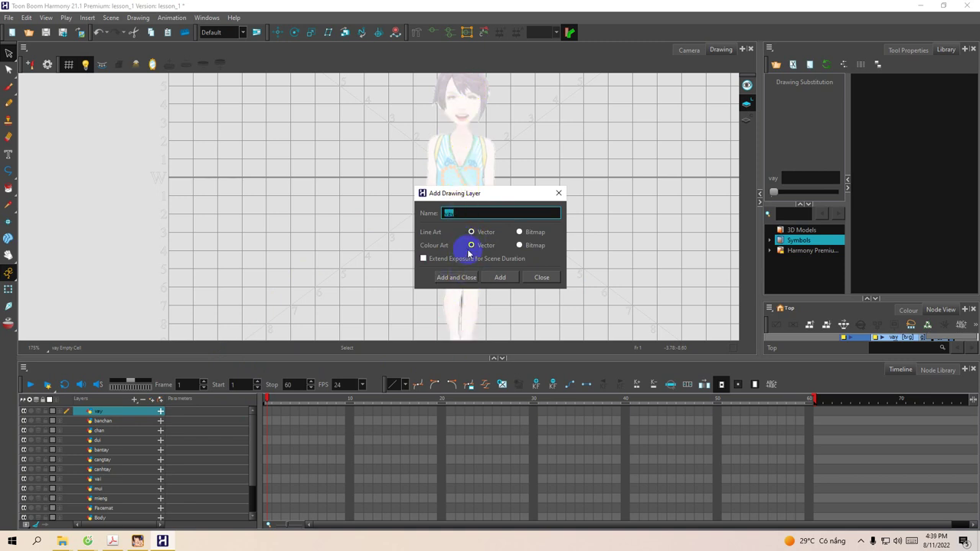
left_click(559, 196)
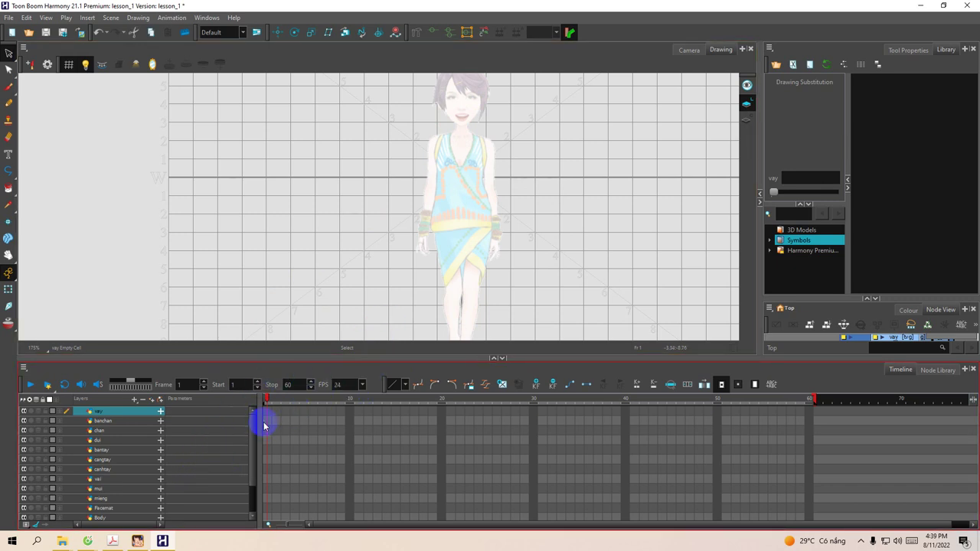
Enlarge the timeline to show all layers and create an empty drawing at frame 1 of the vay layer.
left_click(268, 414)
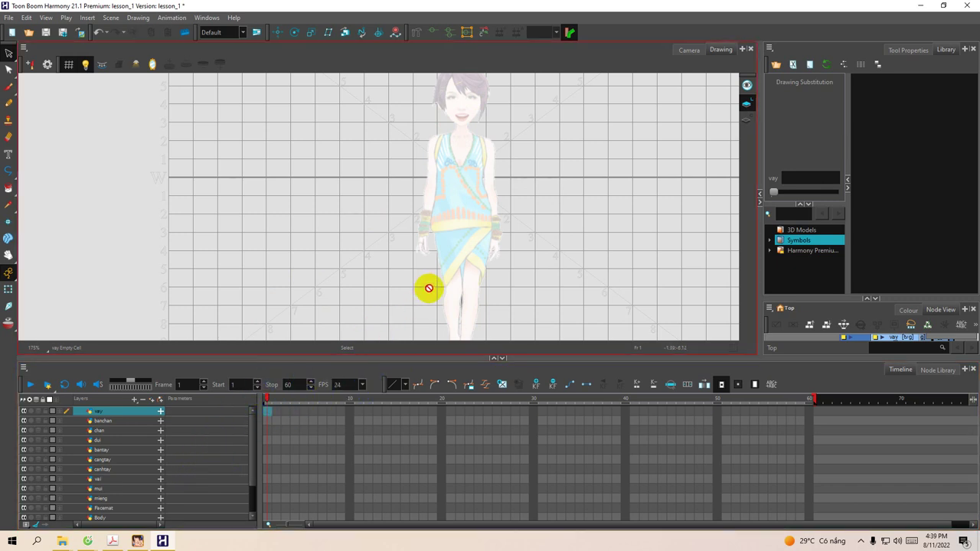
scroll(429, 288, "up", 3)
scroll(429, 288, "up", 5)
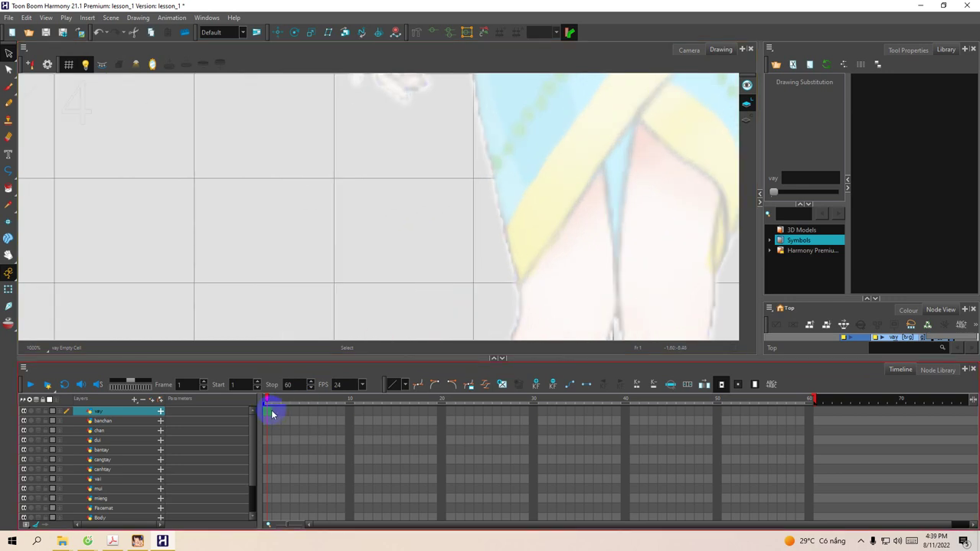
scroll(269, 406, "down", 1)
left_click_drag(317, 356, 344, 227)
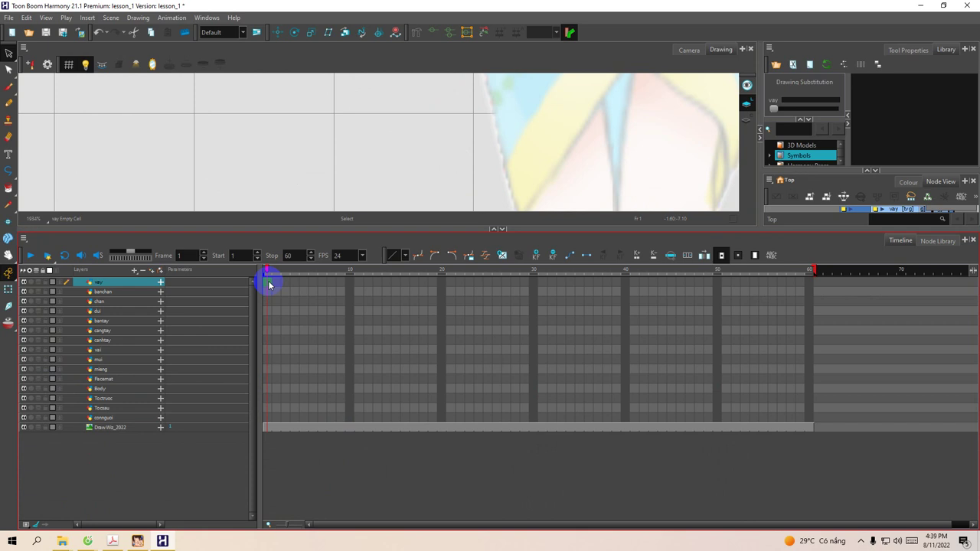
key("alt+shift+r")
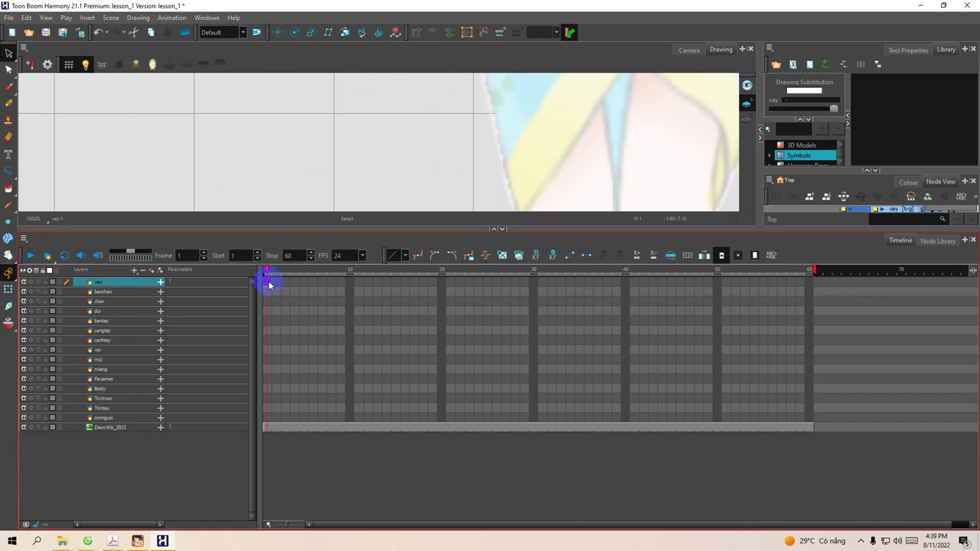
key("ctrl+z")
key("alt+shift+r")
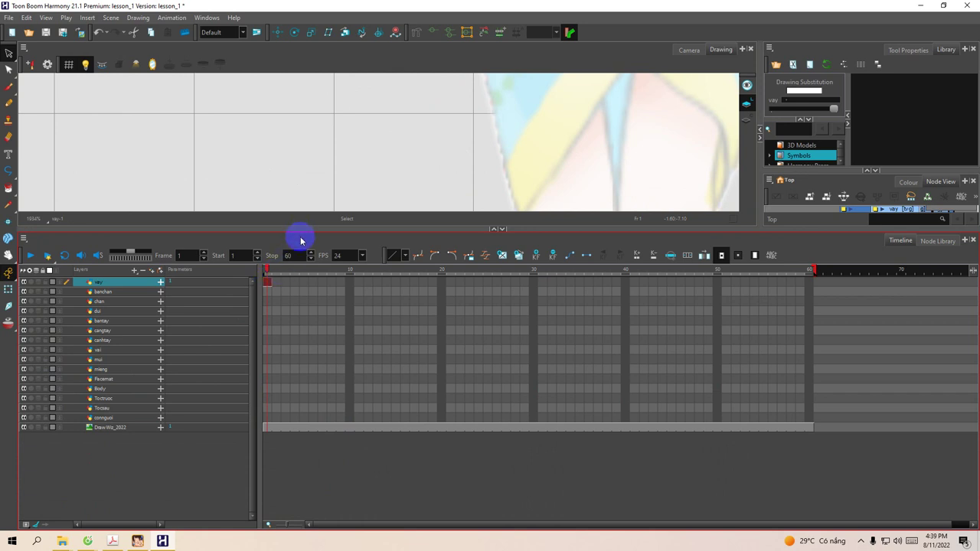
Extend the exposure of the vay layer's drawing from frame 1 to frame 10.
left_click_drag(368, 229, 371, 303)
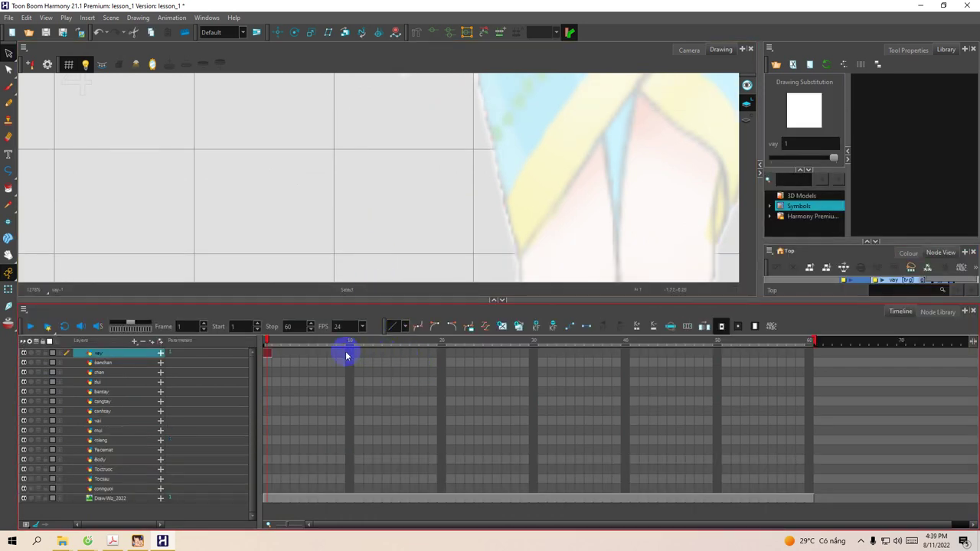
left_click(350, 353)
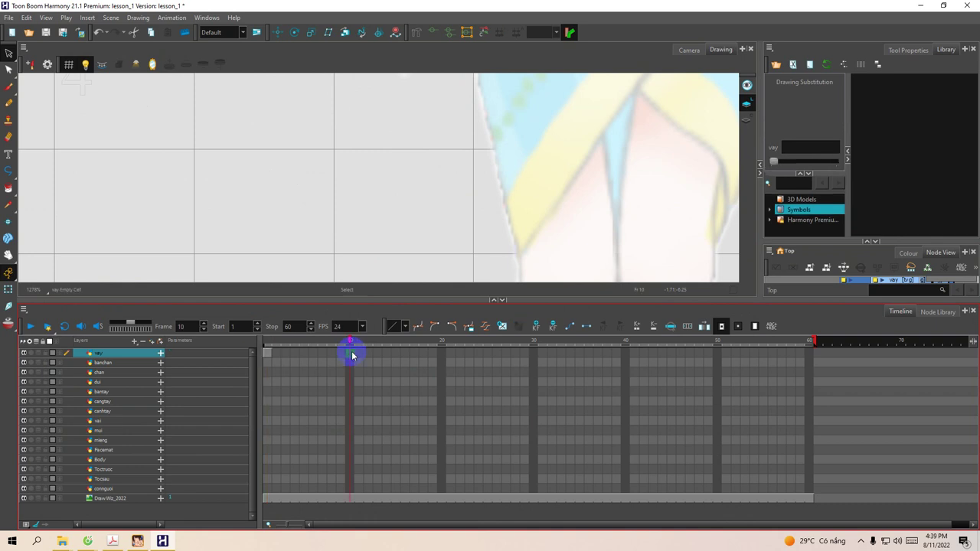
key("F5")
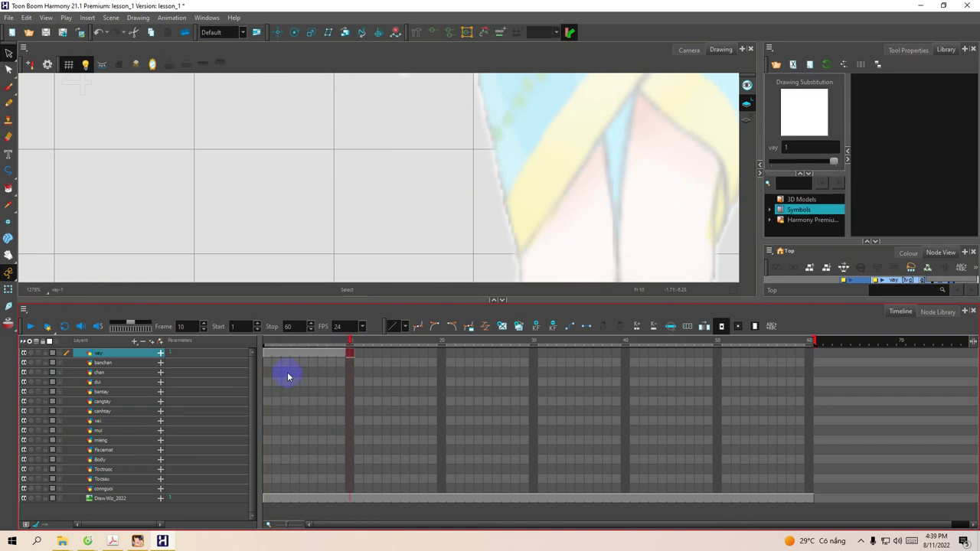
left_click(267, 355)
left_click(352, 356)
Shrink the timeline to enlarge the drawing area and frame the upper part of the character's dress.
left_click_drag(431, 297, 437, 401)
scroll(510, 203, "down", 6)
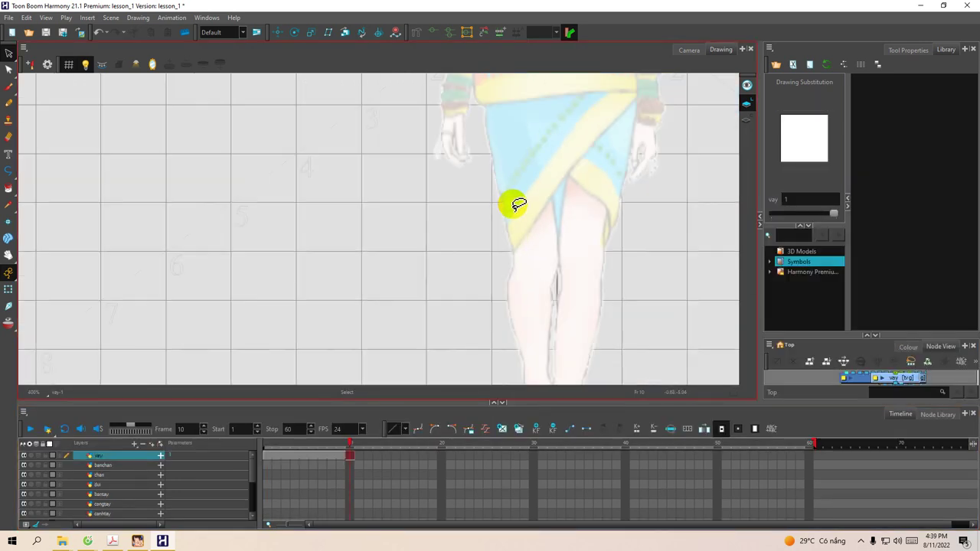
left_click_drag(545, 131, 466, 278)
left_click_drag(460, 159, 459, 214)
scroll(419, 227, "up", 5)
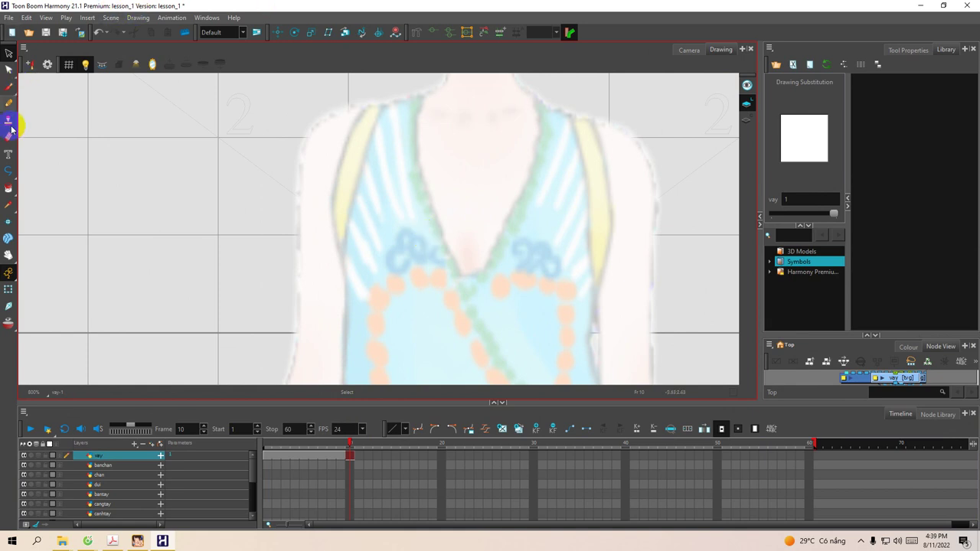
Activate the Line tool and choose the Fixed Thickness 1 preset with size 2.
left_click_drag(10, 172, 31, 190)
left_click_drag(384, 193, 373, 189)
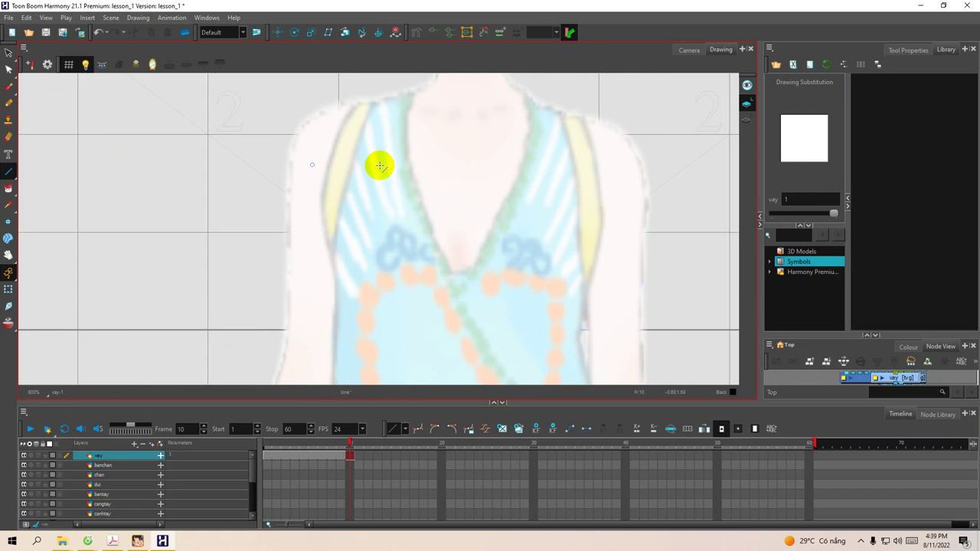
left_click(906, 49)
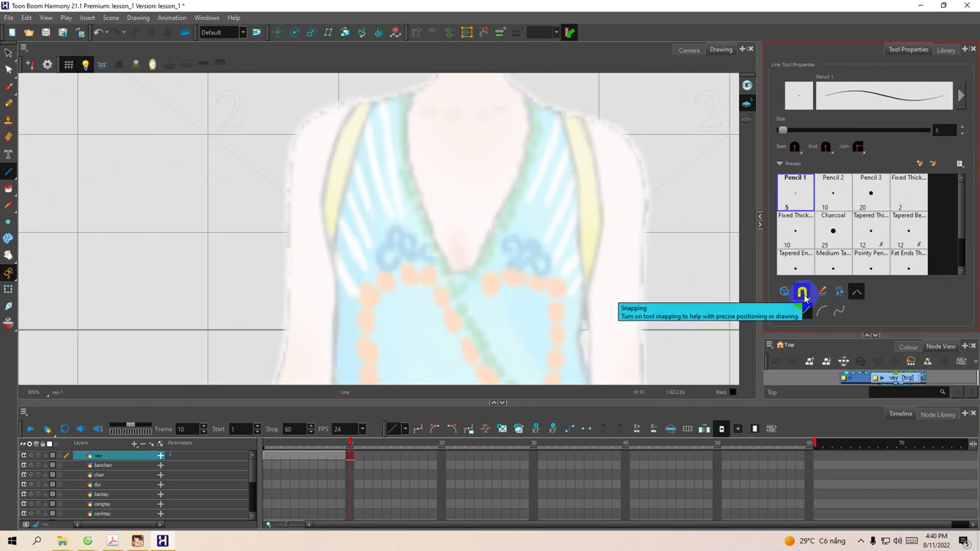
left_click(795, 197)
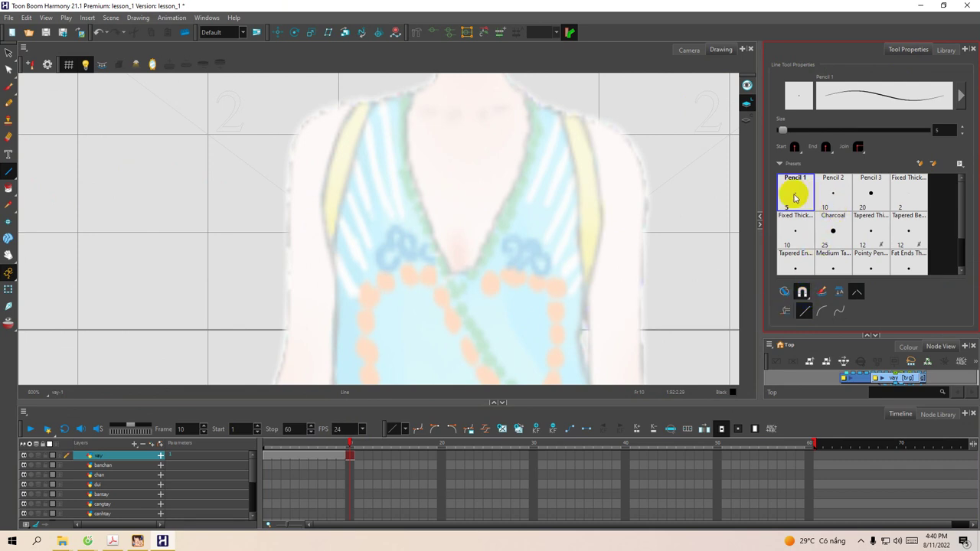
left_click(906, 196)
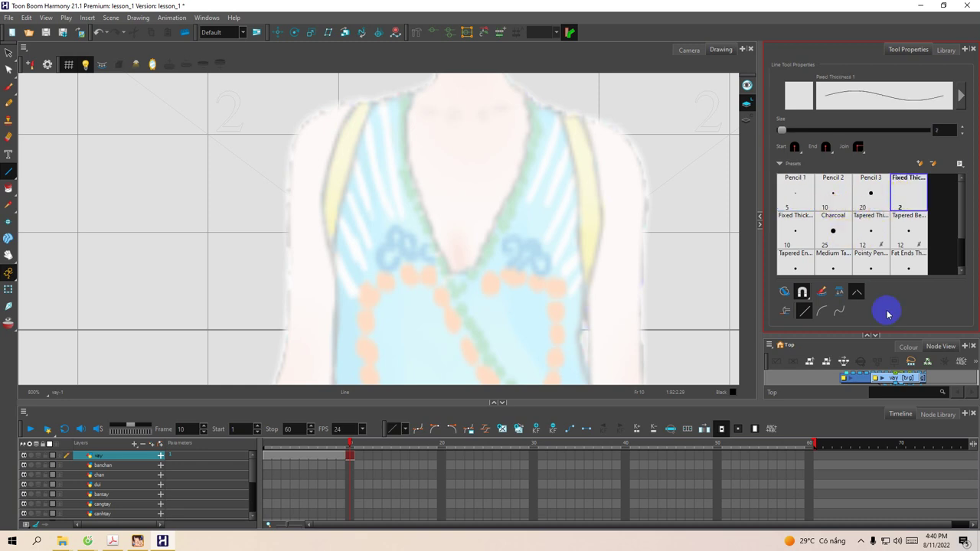
Close the Node View and enlarge the Colour view so the lesson_1 palette swatches are accessible.
left_click_drag(848, 335, 845, 241)
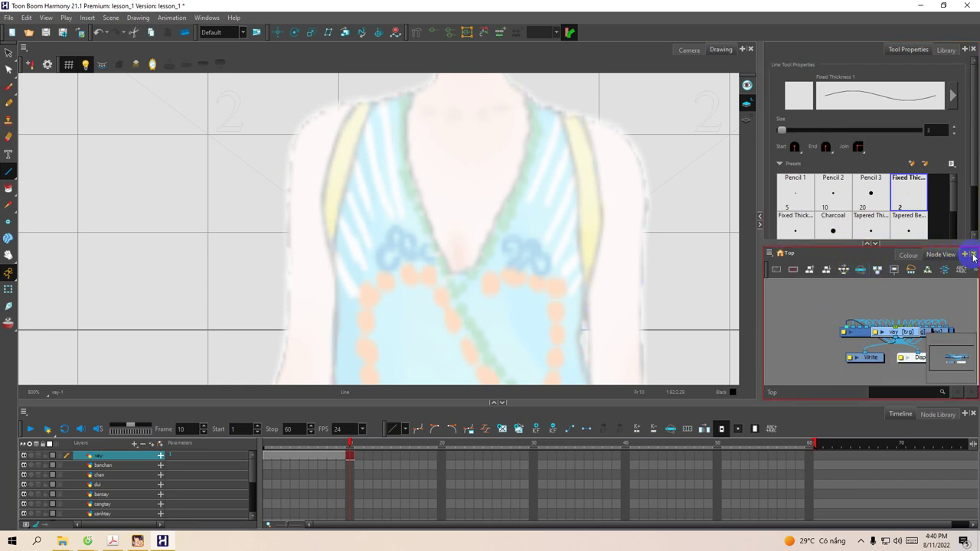
left_click(973, 255)
left_click(787, 362)
scroll(786, 363, "up", 1)
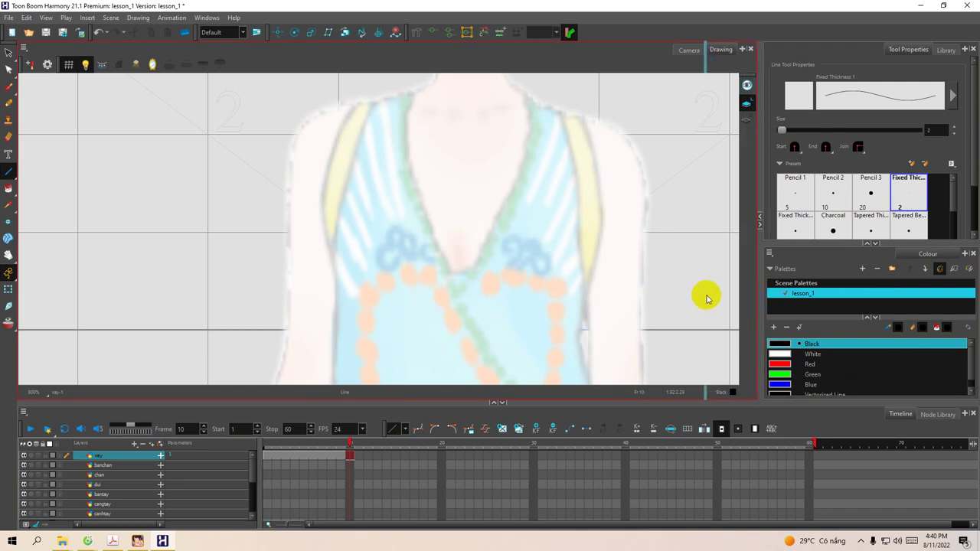
left_click_drag(706, 296, 704, 296)
scroll(725, 360, "down", 1)
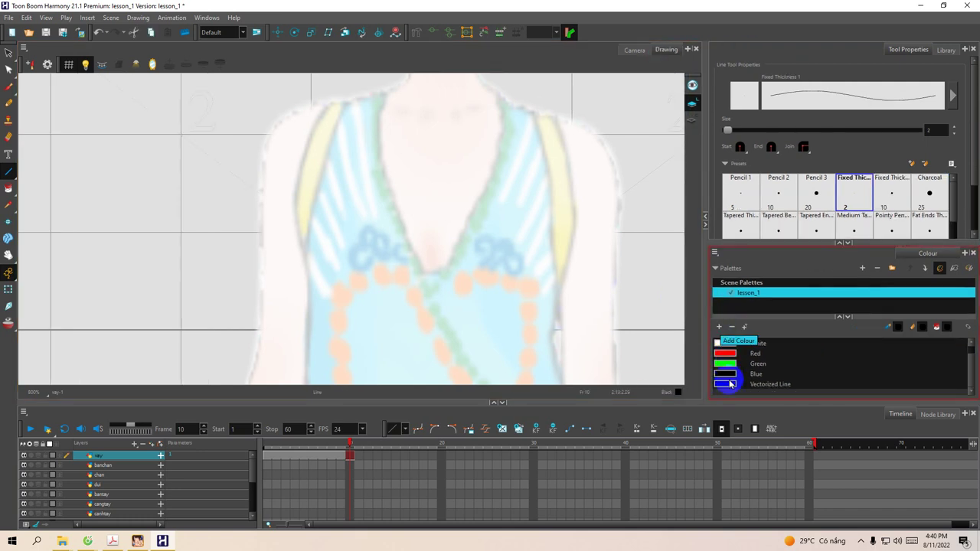
Add a new colour after Vectorized Line in the lesson_1 palette and name it Bang vay.
left_click(730, 384)
left_click(720, 328)
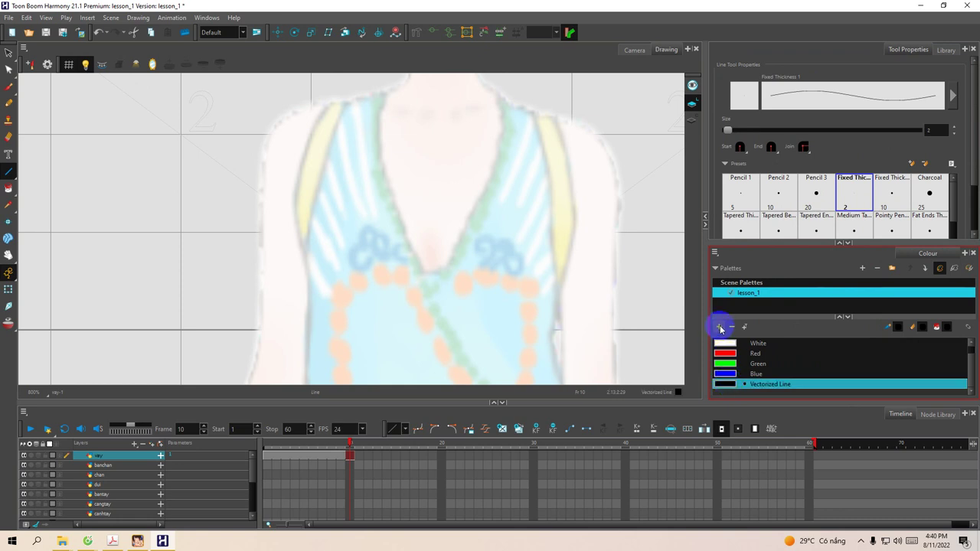
left_click(759, 387)
double_click(759, 385)
key("BackSpace")
type("Bang vay")
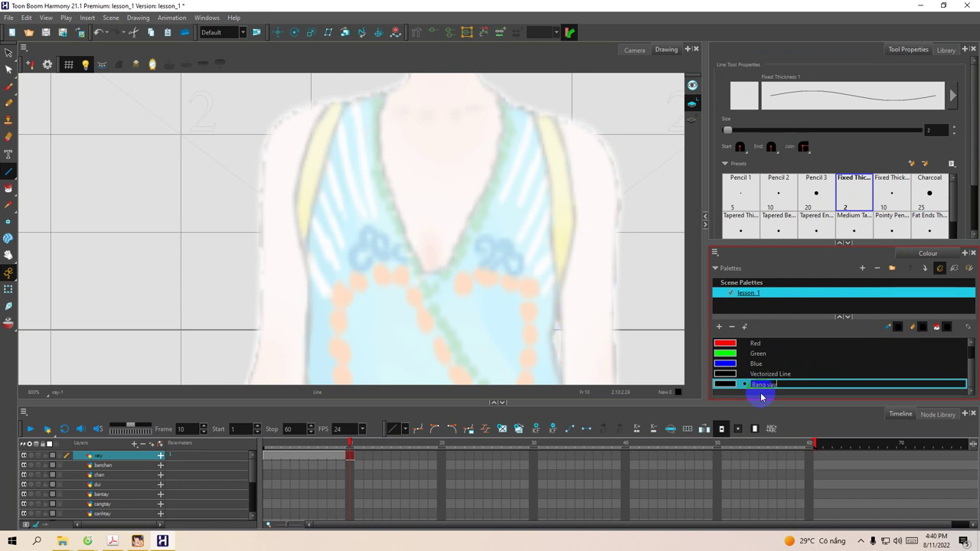
key("Return")
scroll(816, 369, "down", 1)
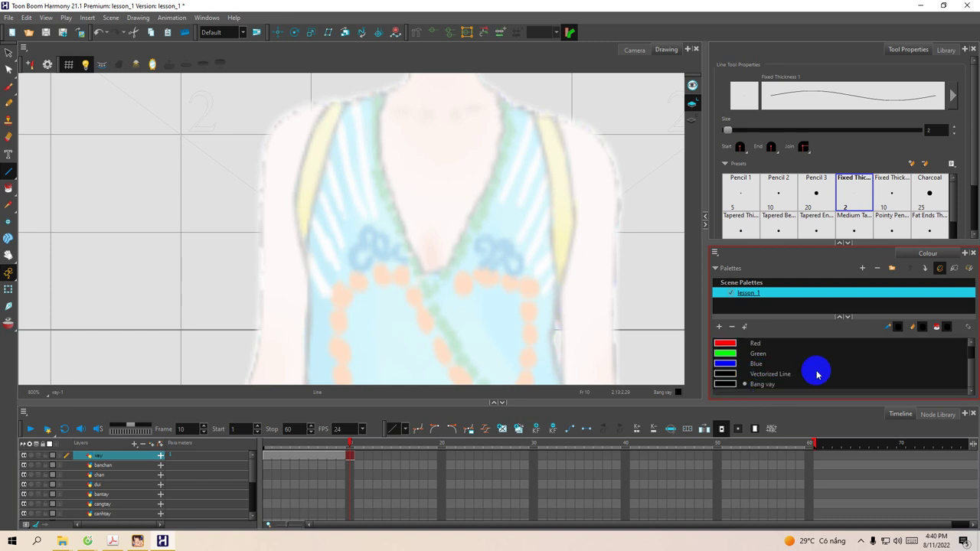
Set the Bang vay swatch to a solid light cyan, RGB 58, 227, 239, using the multiple wheel colour mode.
left_click(723, 385)
double_click(724, 385)
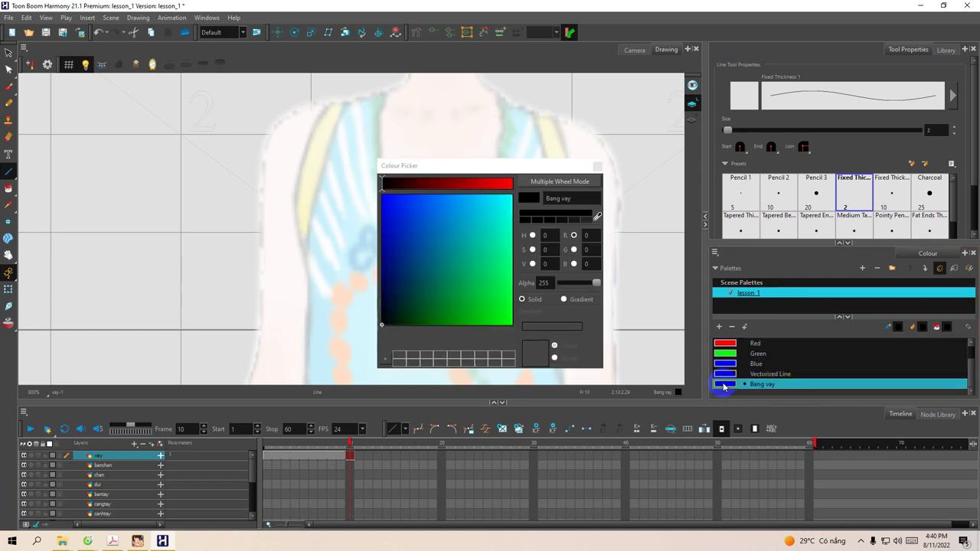
left_click_drag(492, 166, 650, 82)
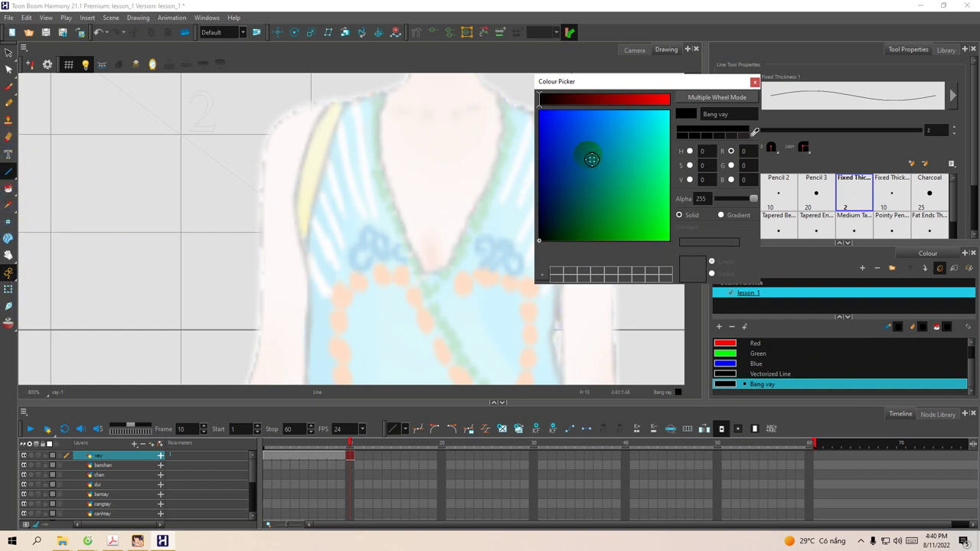
left_click(628, 127)
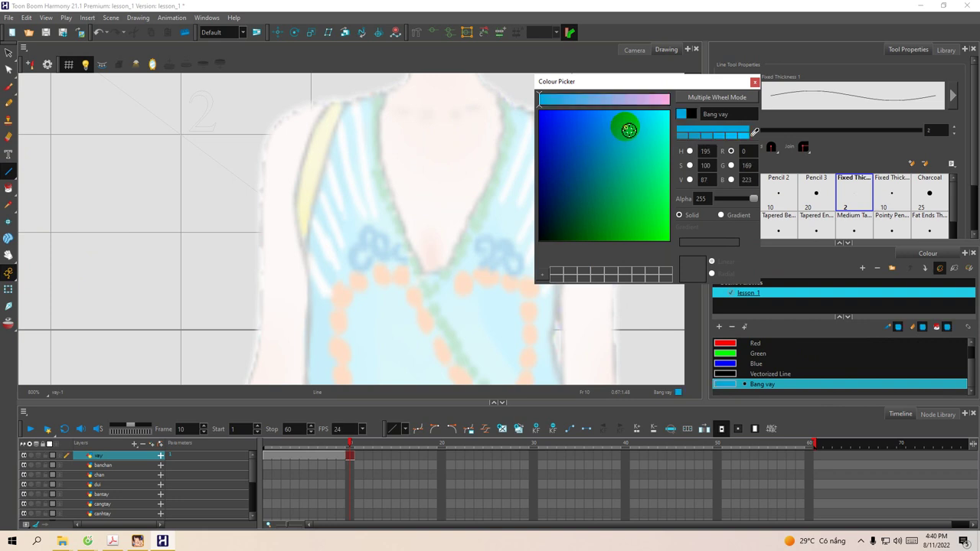
left_click(700, 97)
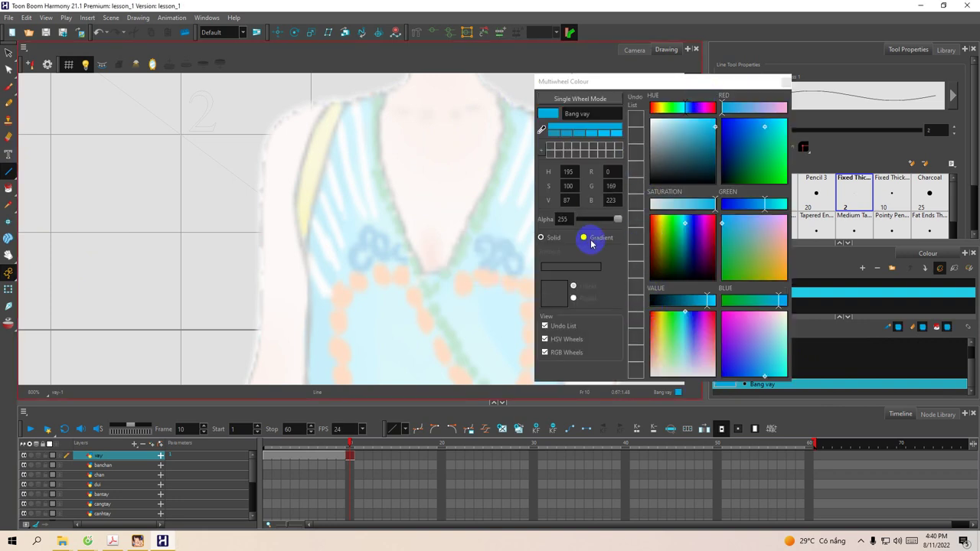
left_click(540, 238)
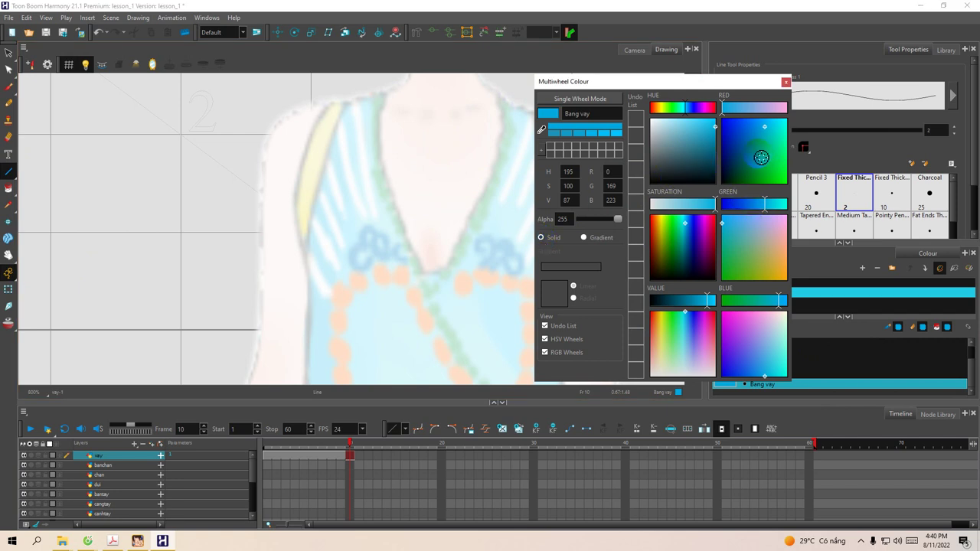
left_click(780, 203)
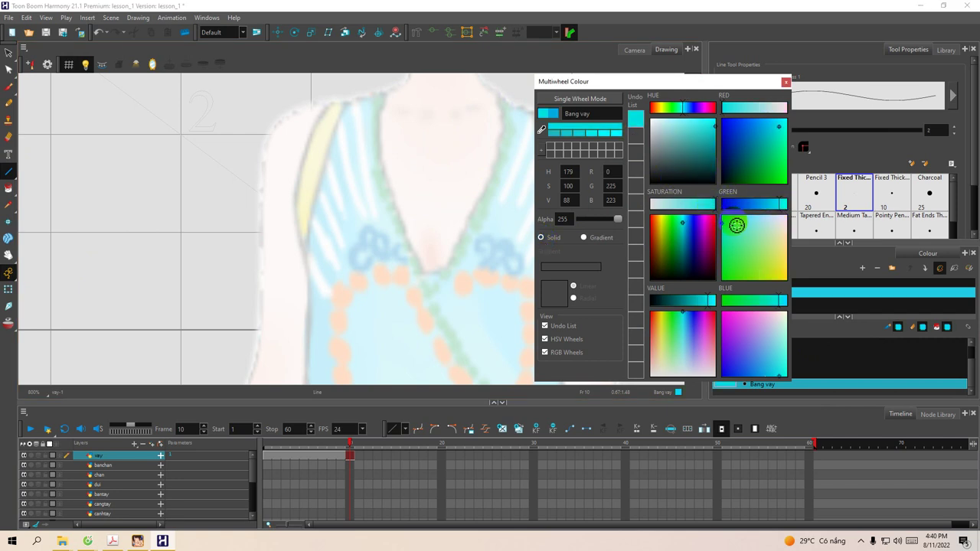
left_click(701, 207)
left_click(698, 205)
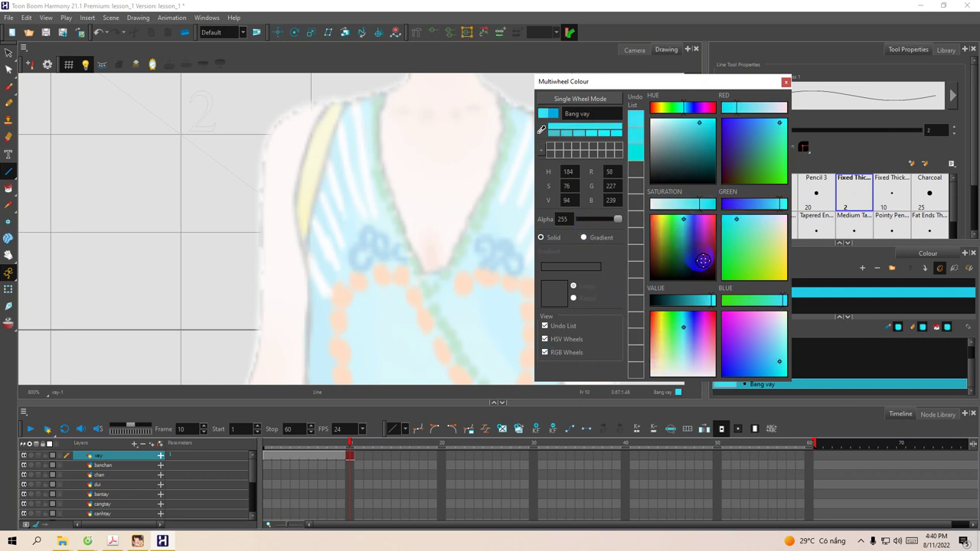
Add a yellow swatch, RGB 223, 239, 50, to the lesson_1 palette, trying to name it vang.
left_click_drag(648, 79, 620, 76)
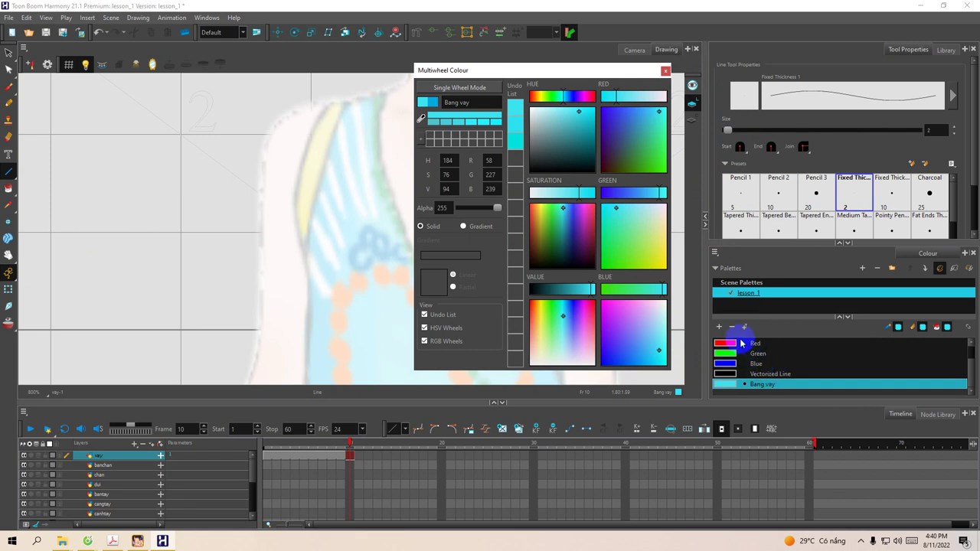
left_click(718, 328)
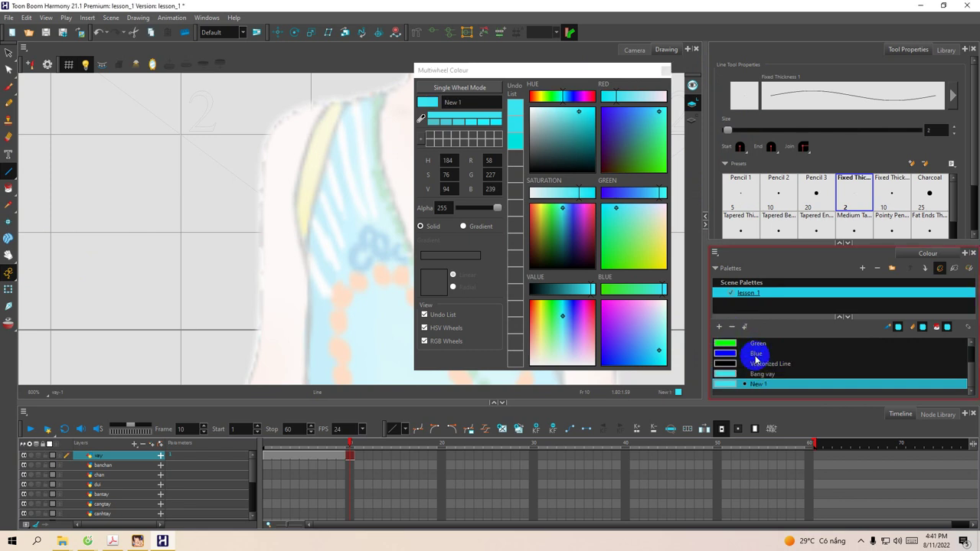
double_click(756, 384)
left_click(819, 383)
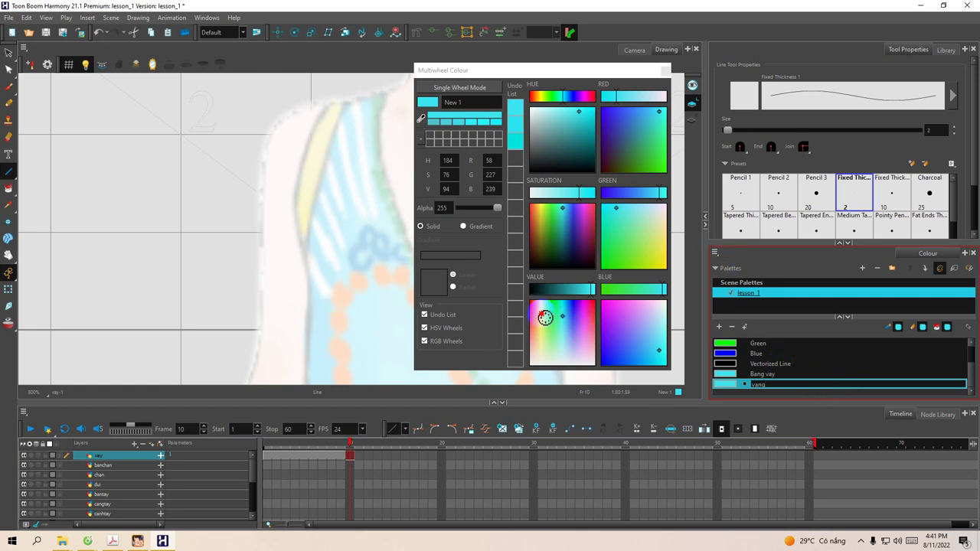
left_click(545, 318)
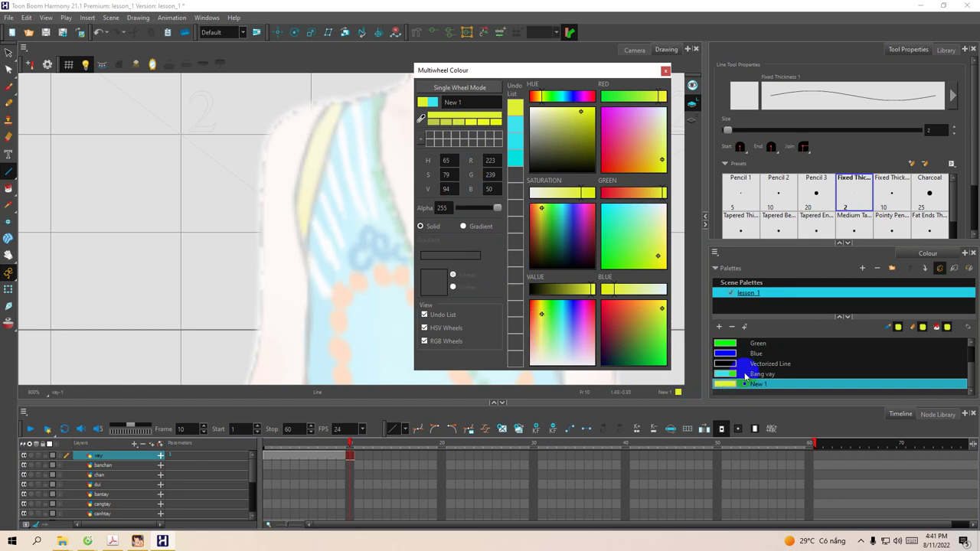
Add an orange swatch, RGB 223, 145, 52, to the palette and close the colour picker.
left_click(720, 328)
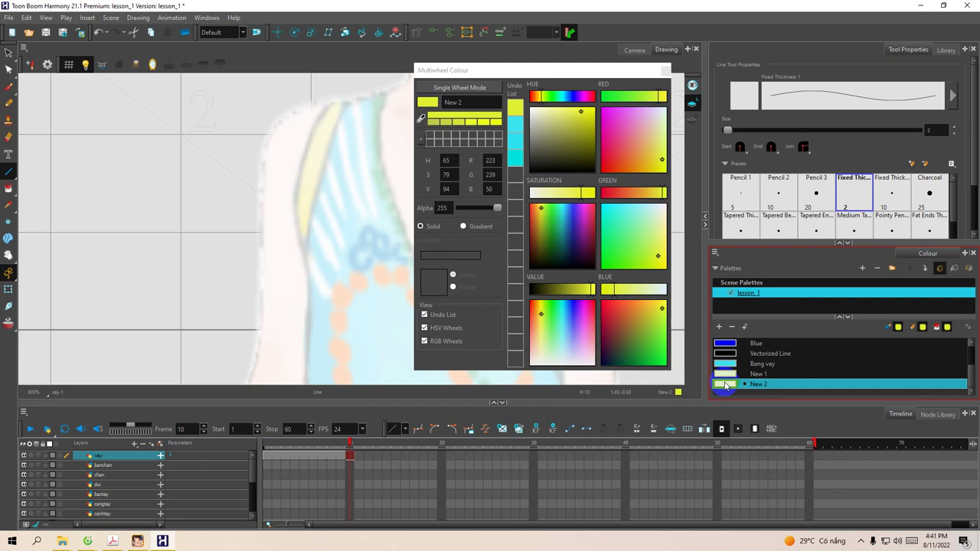
left_click_drag(641, 159, 641, 163)
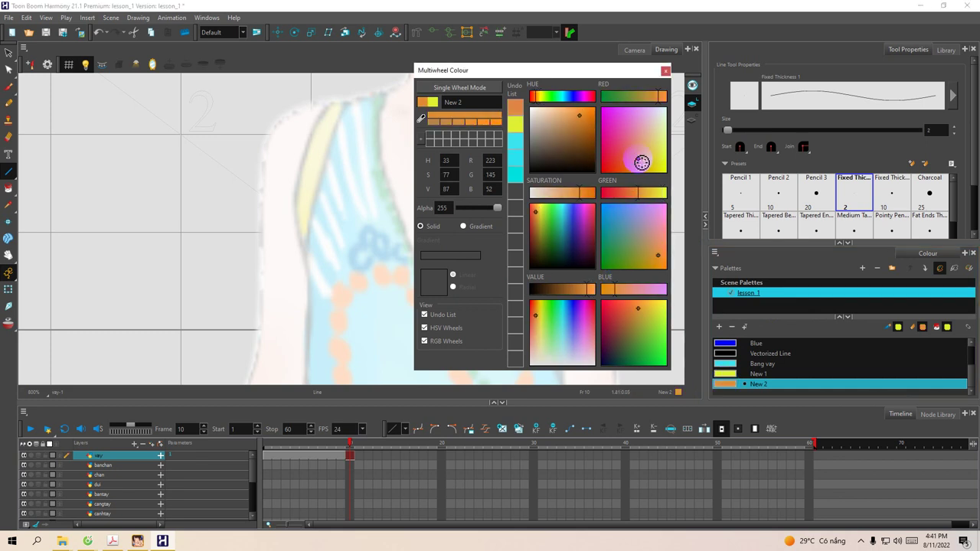
left_click(664, 71)
Frame the yellow shoulder strap of the dress closely and select the black Vectorized Line colour for tracing.
scroll(356, 263, "up", 2)
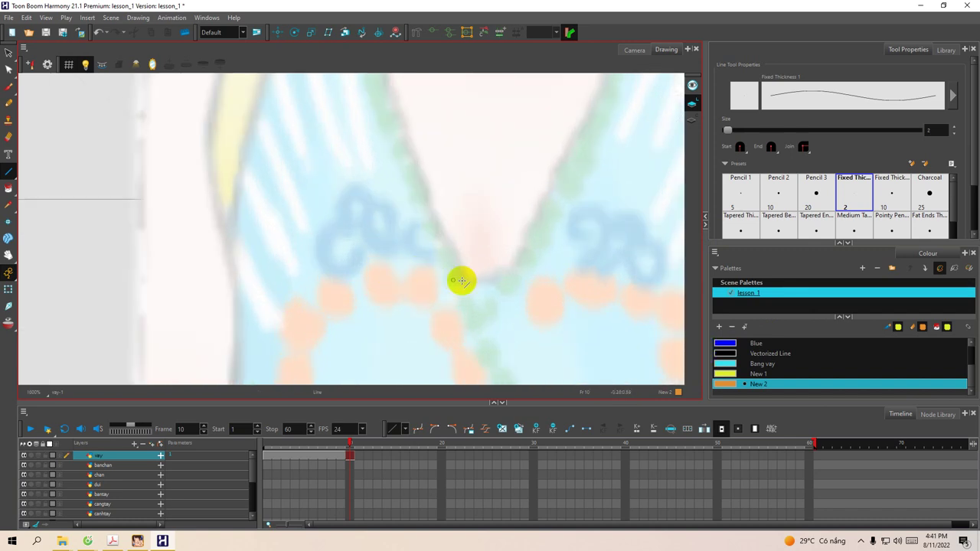
scroll(466, 284, "down", 1)
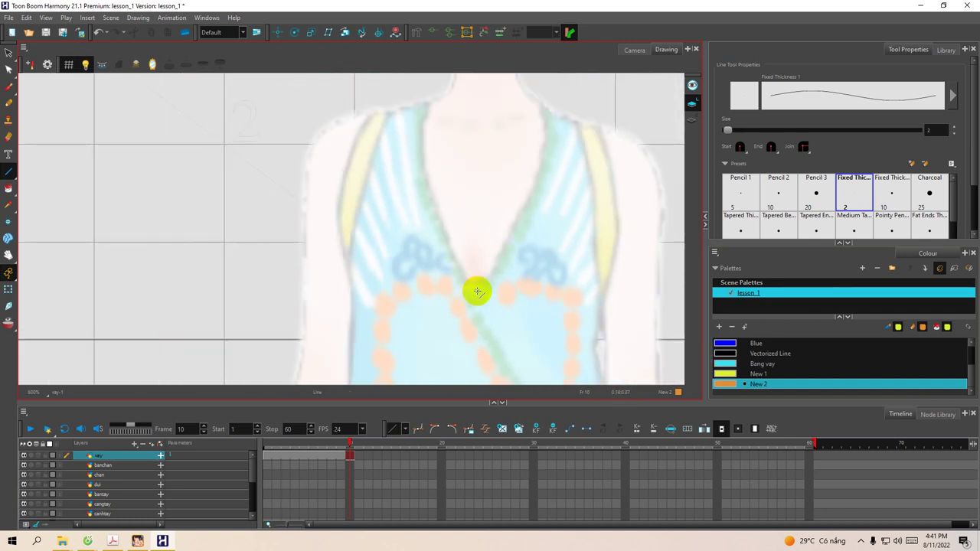
key("space")
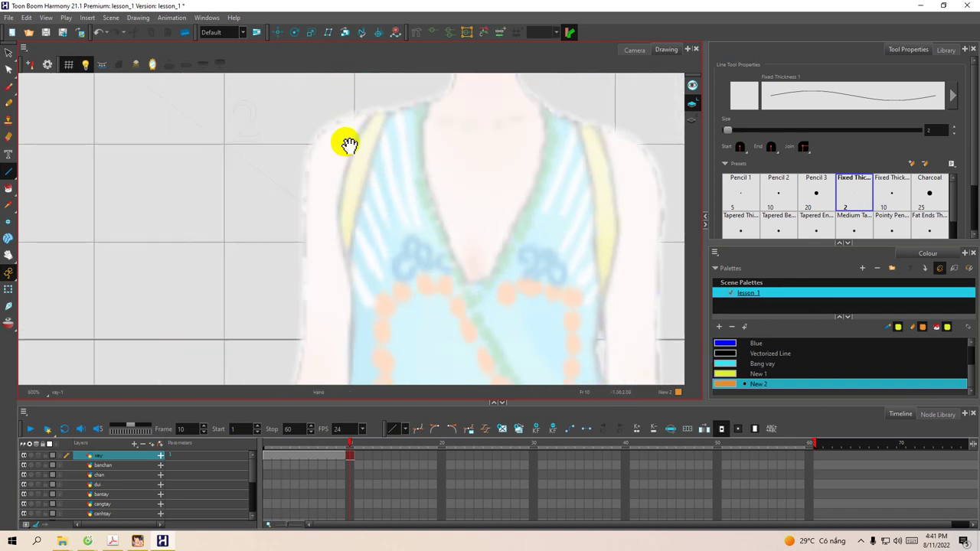
left_click_drag(383, 158, 345, 210)
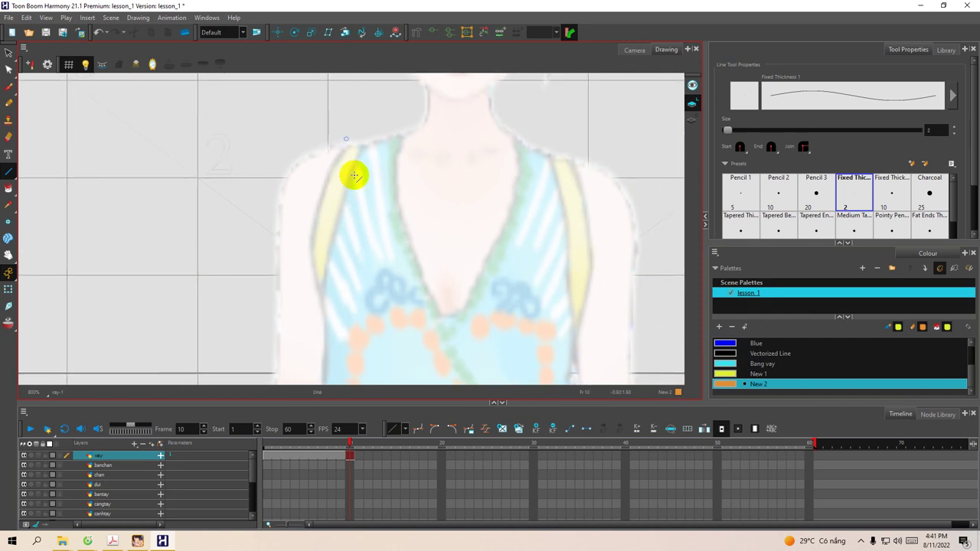
scroll(311, 96, "up", 4)
key("space")
left_click_drag(350, 149, 421, 210)
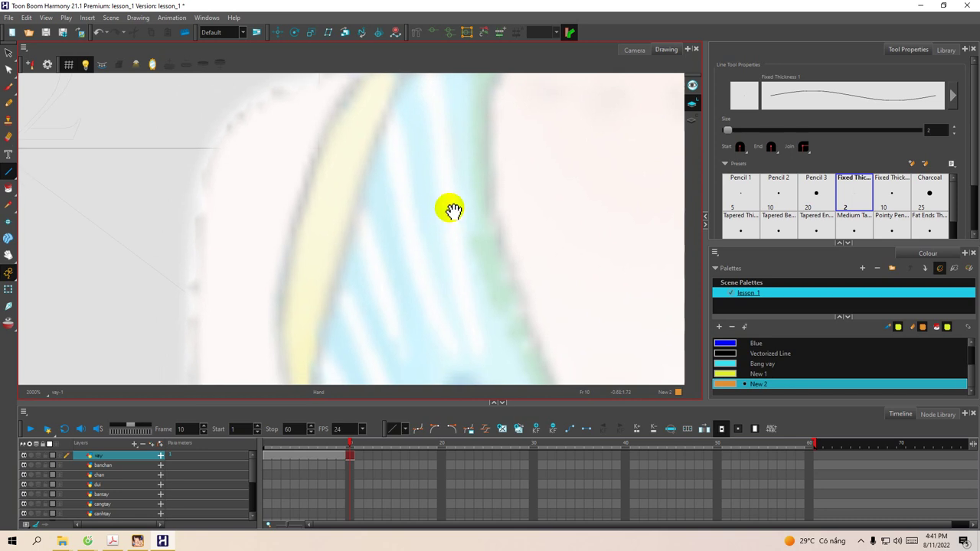
key("space")
left_click_drag(384, 158, 409, 147)
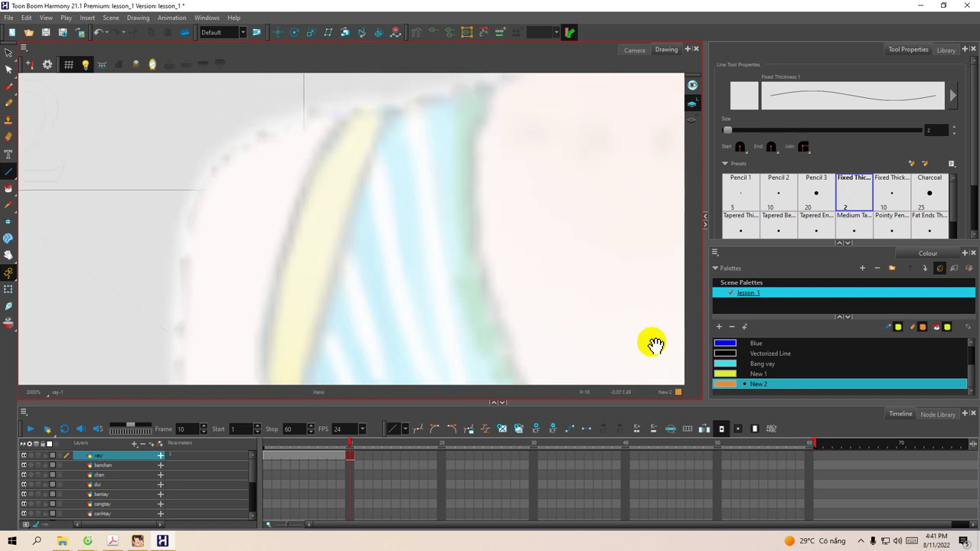
left_click(722, 355)
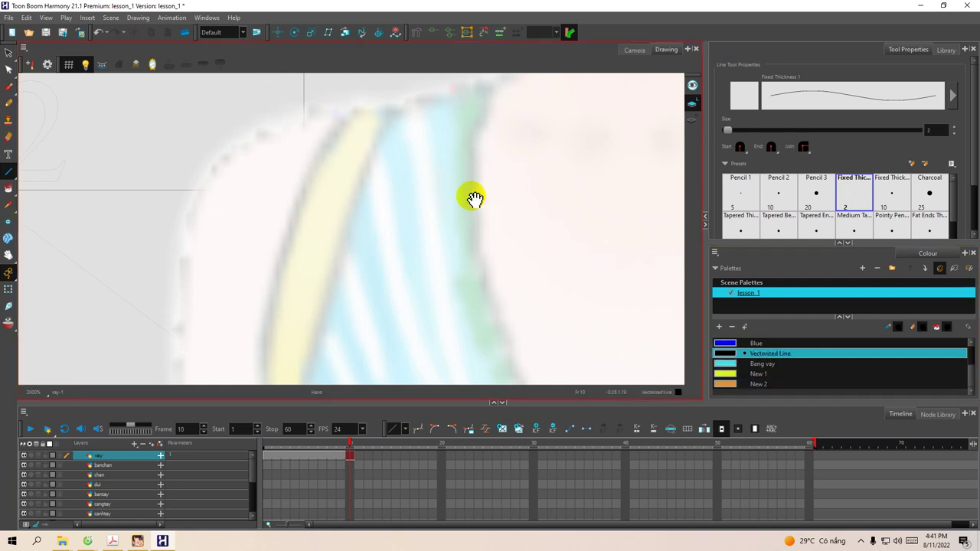
Trace the outer edge of the yellow strap with joined curved lines from the shoulder to below the armhole, undoing the first stroke.
mouse_move(389, 180)
left_mouse_down()
mouse_move(411, 173)
mouse_move(405, 105)
mouse_move(412, 113)
mouse_move(380, 125)
mouse_move(339, 245)
mouse_move(359, 164)
left_mouse_up()
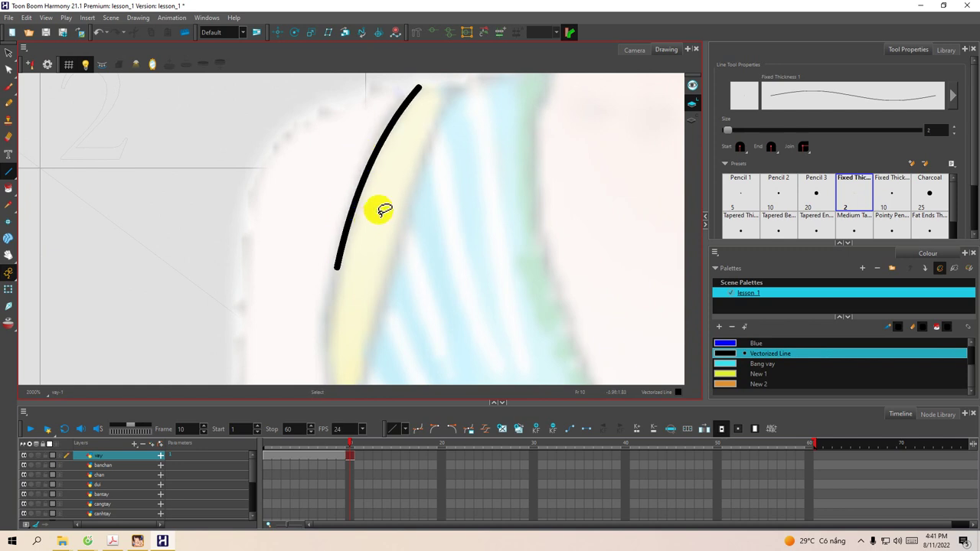
key("ctrl+z")
left_click_drag(421, 81, 348, 151)
key("space")
left_click_drag(366, 256, 402, 142)
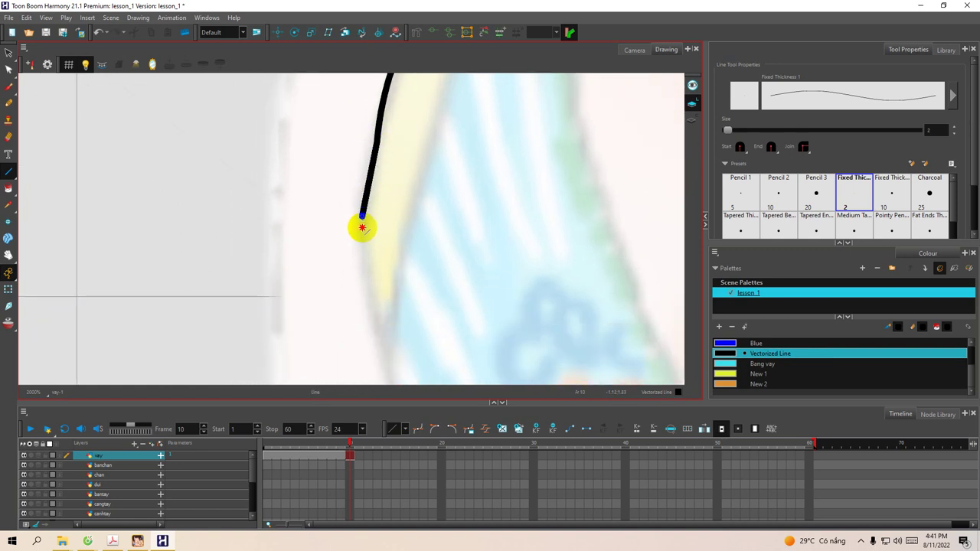
mouse_move(384, 264)
left_mouse_down()
mouse_move(365, 226)
mouse_move(387, 227)
mouse_move(372, 219)
mouse_move(343, 324)
mouse_move(344, 264)
left_mouse_up()
left_click_drag(341, 317, 340, 335)
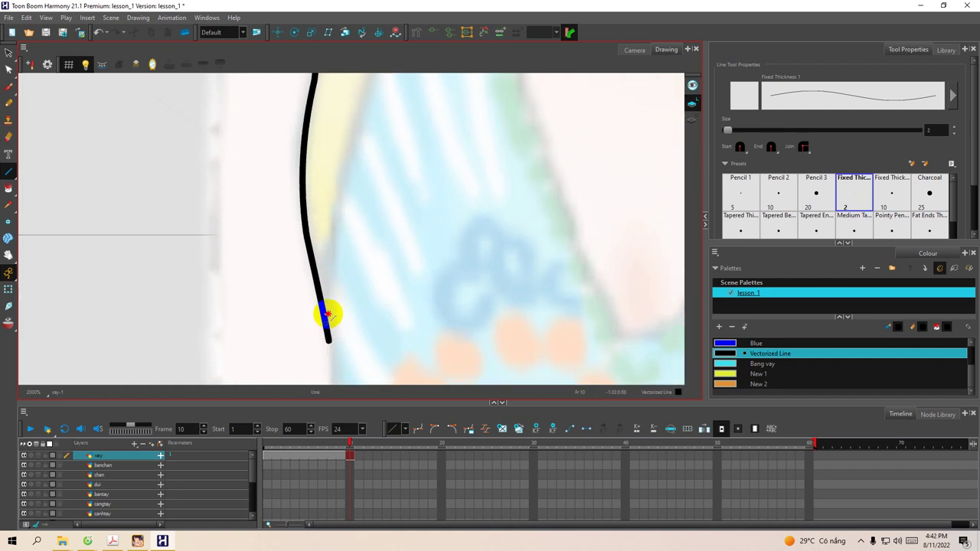
Trace the inner edge of the left yellow strap with curved black lines from below the armhole up to the shoulder.
mouse_move(347, 157)
left_mouse_down()
mouse_move(358, 125)
mouse_move(333, 165)
mouse_move(332, 157)
left_mouse_up()
left_click_drag(380, 102, 362, 222)
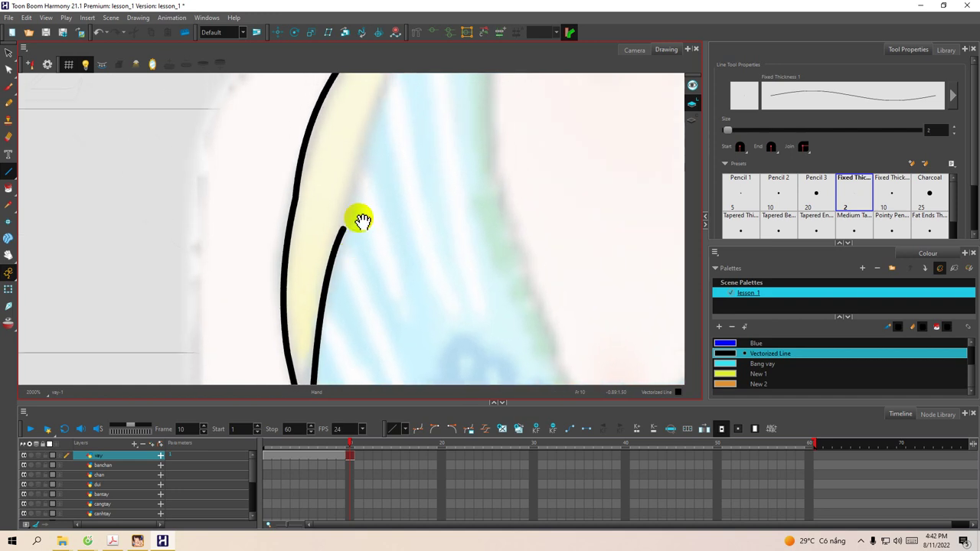
left_click_drag(363, 146, 367, 200)
mouse_move(337, 250)
left_mouse_down()
mouse_move(328, 280)
mouse_move(335, 255)
mouse_move(370, 219)
left_mouse_up()
key("1")
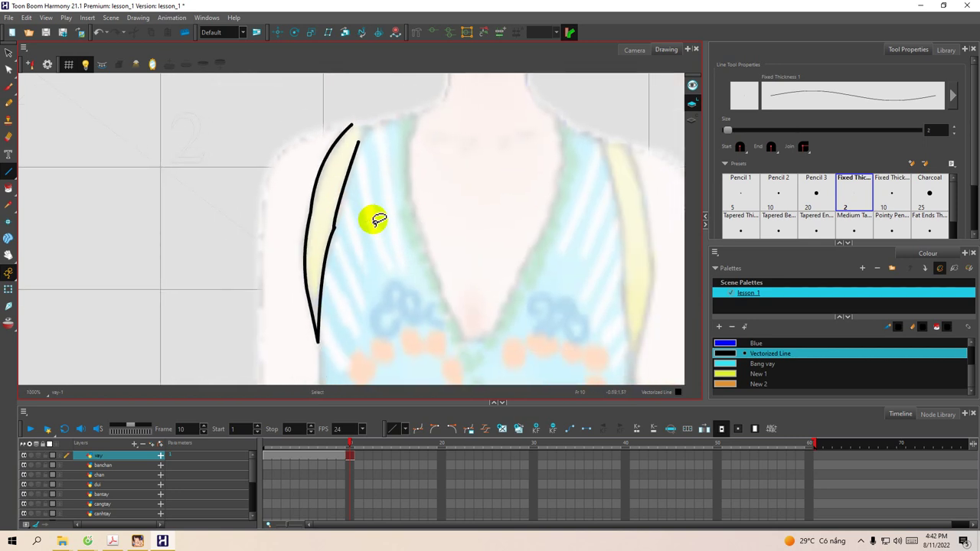
left_click_drag(359, 135, 315, 236)
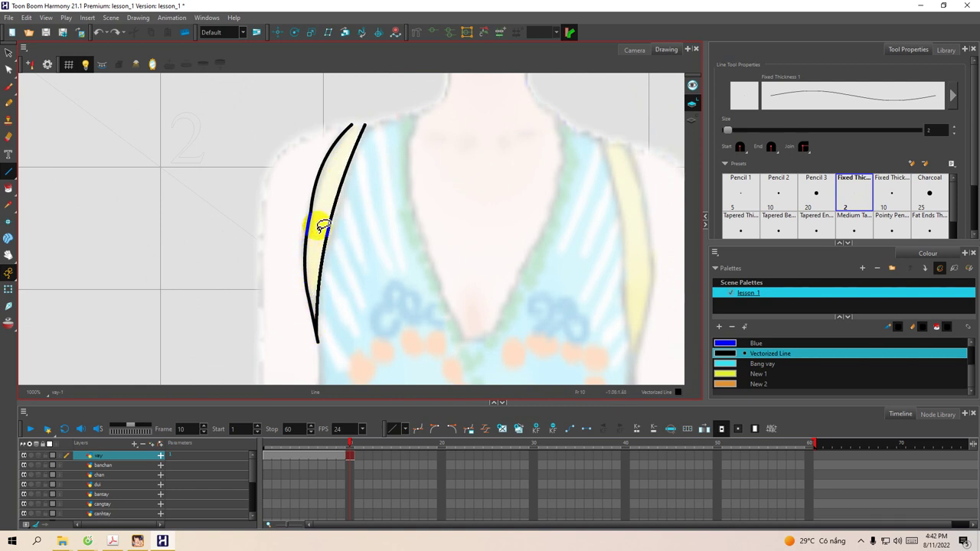
Trace the left shoulder seam to the neck and the left side of the V-neckline, including its short flat bottom.
left_click_drag(380, 168, 380, 170)
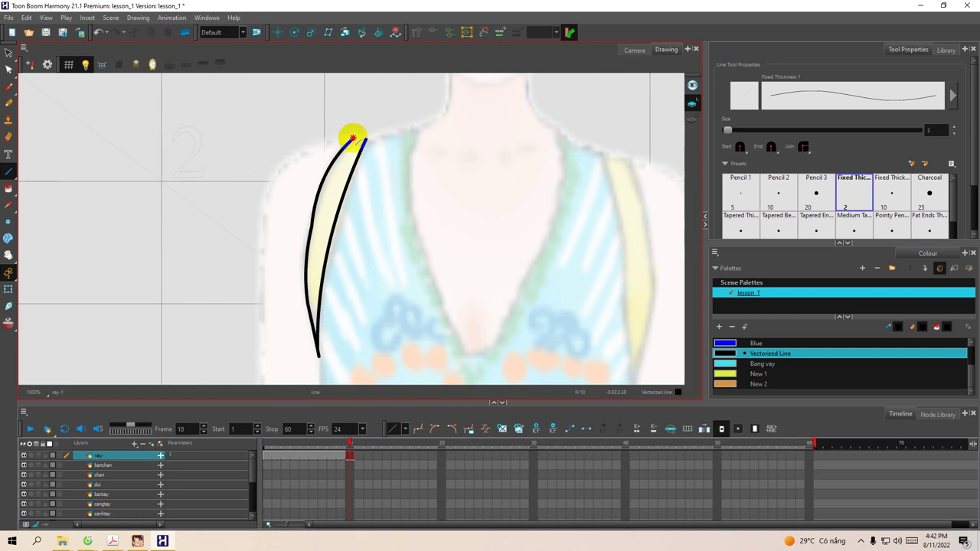
left_click_drag(374, 133, 402, 129)
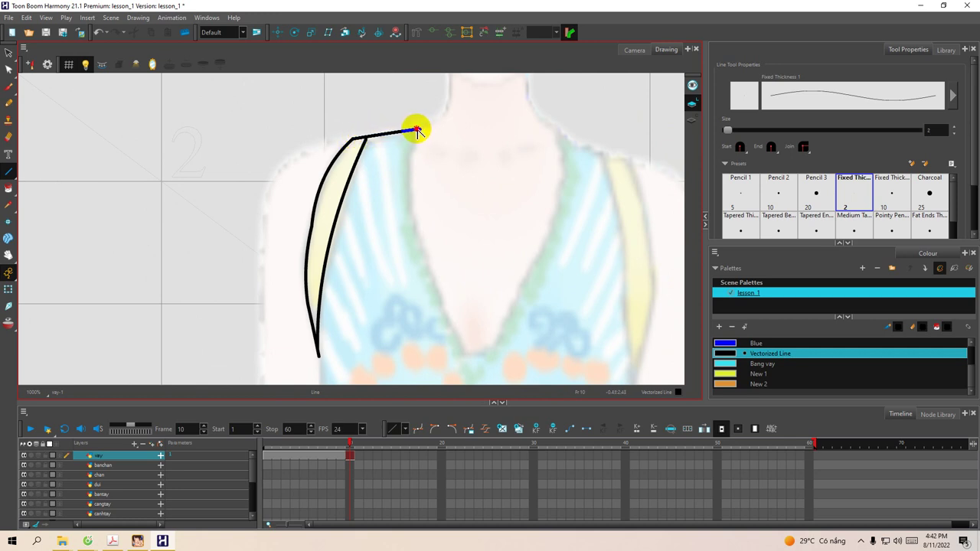
mouse_move(389, 215)
left_mouse_down()
mouse_move(372, 192)
mouse_move(376, 209)
left_mouse_up()
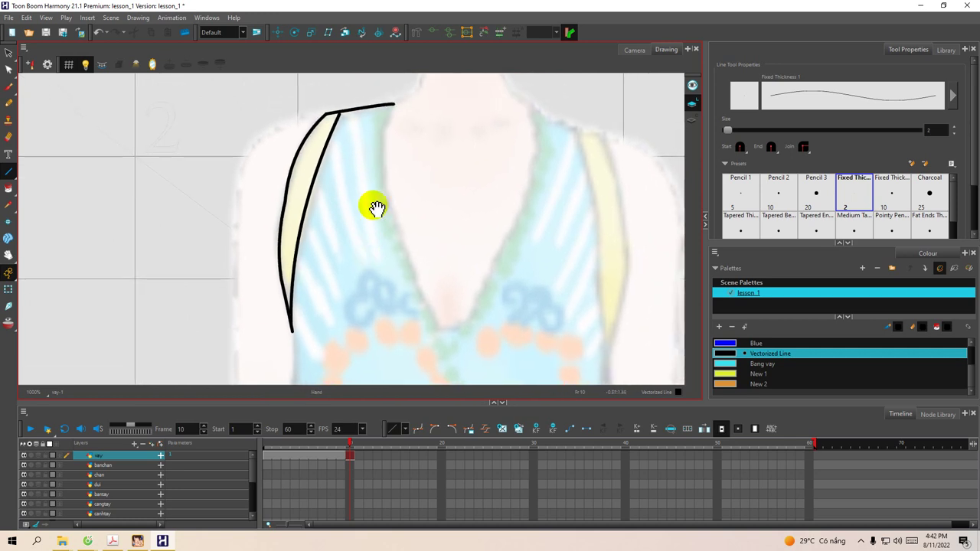
left_click_drag(390, 103, 392, 105)
mouse_move(392, 105)
left_mouse_down()
mouse_move(375, 138)
mouse_move(388, 218)
left_mouse_up()
left_click_drag(378, 184, 371, 167)
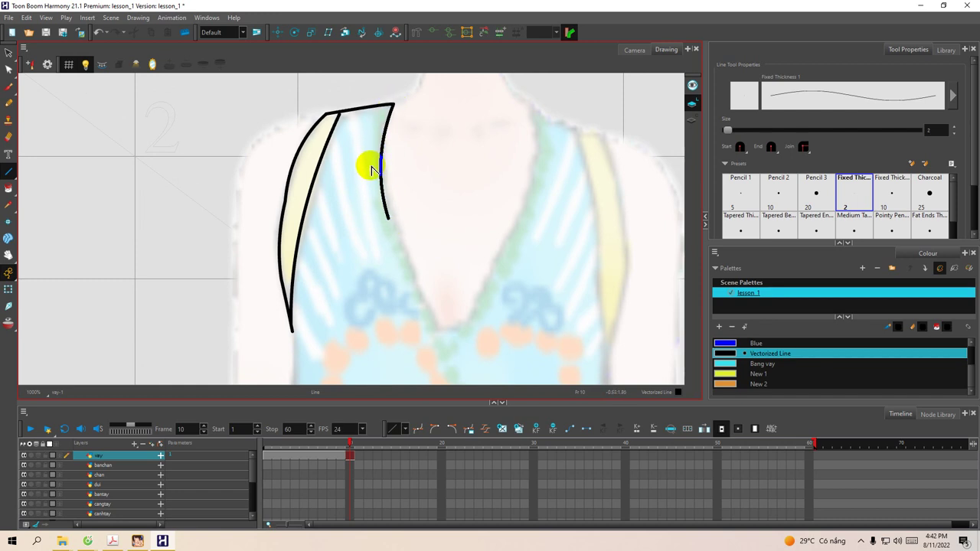
key("space")
mouse_move(375, 225)
left_mouse_down()
mouse_move(375, 181)
mouse_move(396, 262)
mouse_move(411, 278)
mouse_move(393, 247)
mouse_move(400, 262)
left_mouse_up()
key("space")
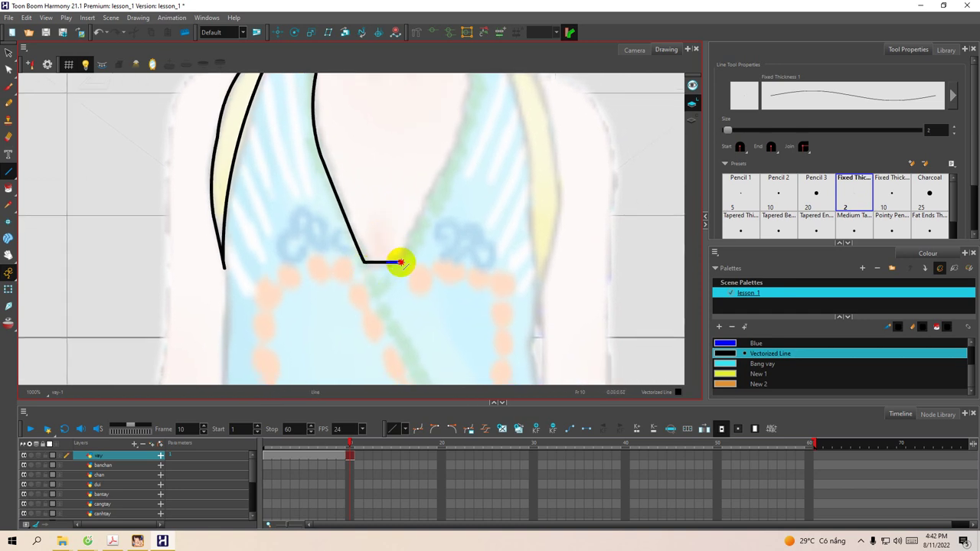
Trace the right side of the V-neckline from its flat bottom up to the neck with joined lines.
key("space")
left_click_drag(432, 214, 405, 251)
left_click_drag(431, 167, 371, 300)
key("space")
scroll(436, 235, "up", 1)
scroll(434, 235, "up", 4)
left_click_drag(434, 134, 430, 221)
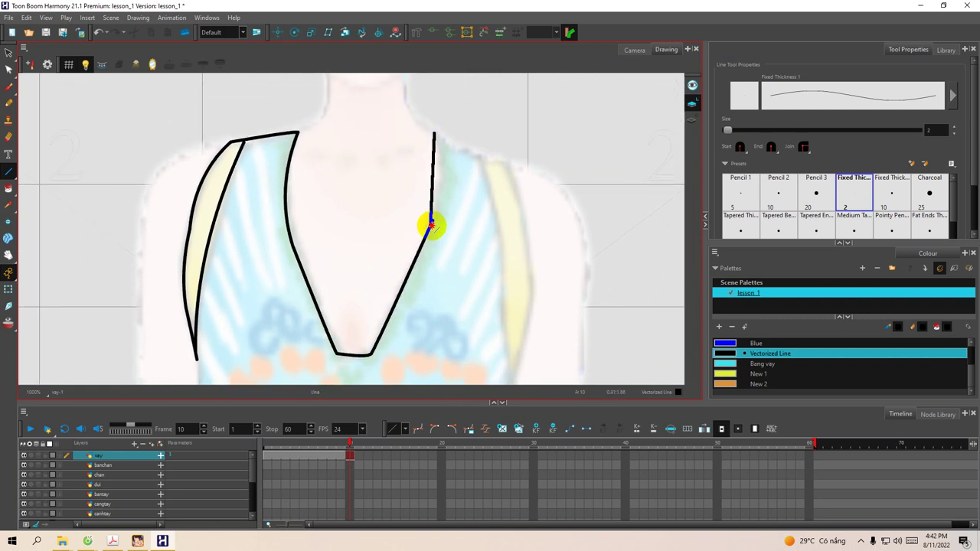
Trace the right shoulder seam and the outer edge of the right yellow strap down below the armhole.
key("space")
left_click_drag(465, 192, 450, 177)
left_click_drag(417, 120, 449, 138)
key("space")
mouse_move(461, 202)
left_mouse_down()
mouse_move(456, 171)
mouse_move(476, 166)
mouse_move(495, 218)
left_mouse_up()
left_click_drag(491, 154, 492, 167)
key("space")
left_click_drag(491, 249, 479, 296)
key("space")
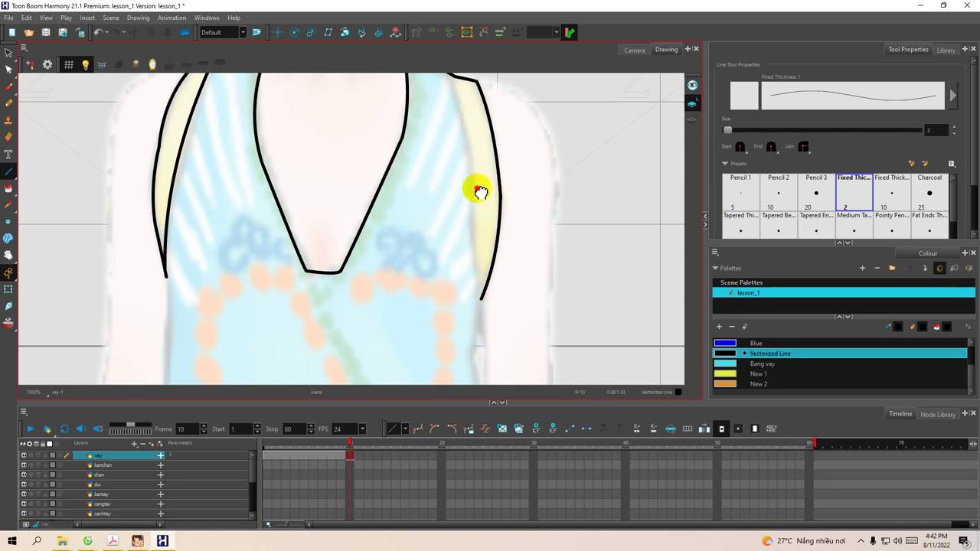
Trace the inner edge of the right yellow strap from the shoulder to the strap's lower tip.
left_click_drag(469, 97, 483, 137)
mouse_move(486, 184)
left_mouse_down()
mouse_move(482, 259)
mouse_move(489, 225)
mouse_move(491, 284)
left_mouse_up()
key("space")
key("space")
Trace the left side of the dress from the strap's lower tip down to the orange waist trim.
left_click_drag(448, 233, 497, 214)
left_click_drag(461, 306, 492, 230)
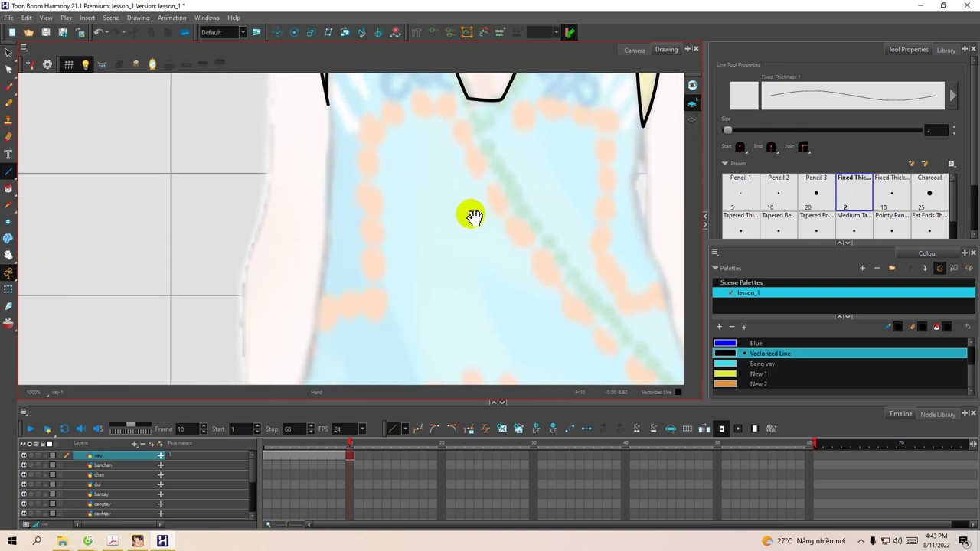
mouse_move(332, 117)
left_mouse_down()
mouse_move(320, 309)
mouse_move(364, 194)
left_mouse_up()
left_click_drag(344, 262, 367, 270)
Go to frame 1 of the vay layer and extend the left side line down to the yellow hem band.
left_click(269, 458)
key("space")
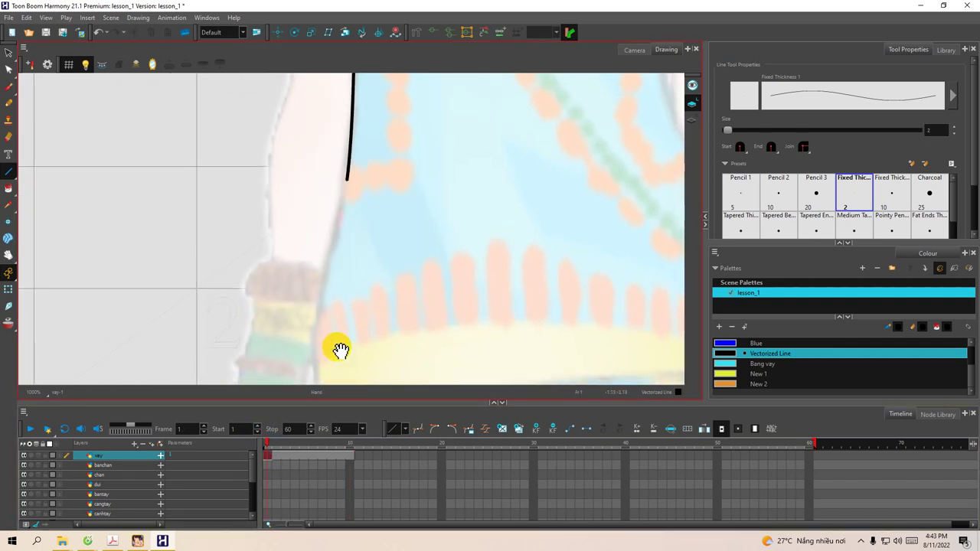
mouse_move(360, 284)
left_mouse_down()
mouse_move(368, 269)
mouse_move(352, 267)
left_mouse_up()
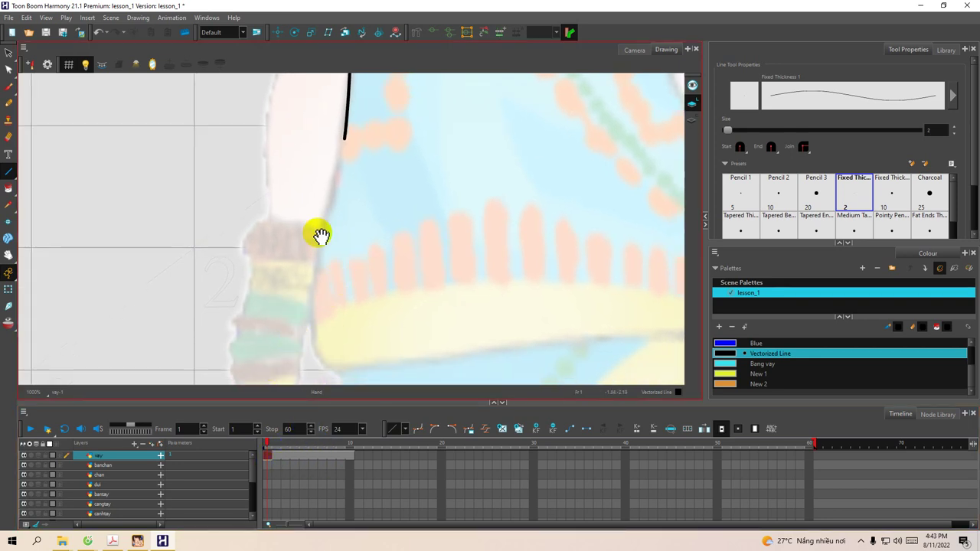
left_click(99, 458)
left_click(350, 141)
left_click_drag(342, 153, 323, 249)
left_click_drag(349, 280, 353, 226)
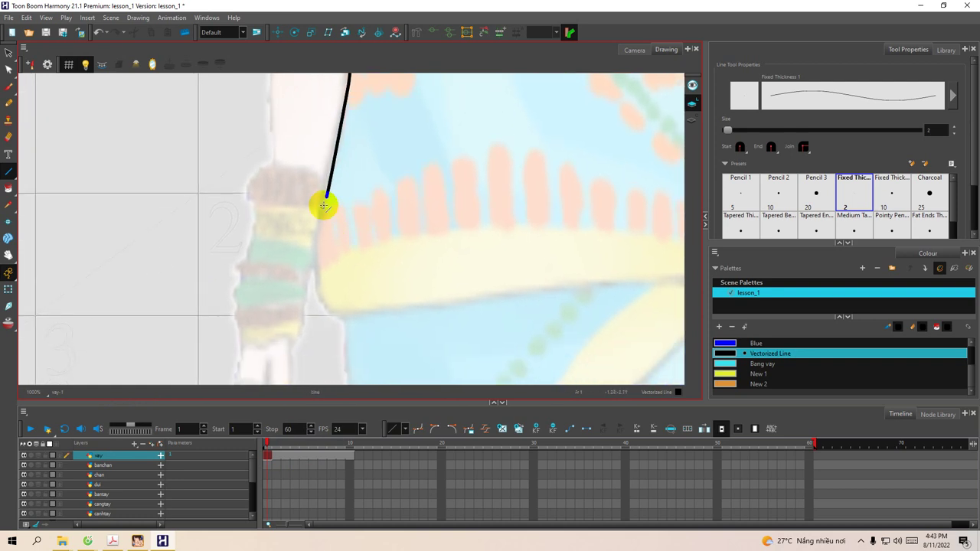
mouse_move(327, 195)
left_mouse_down()
mouse_move(314, 286)
mouse_move(323, 261)
mouse_move(344, 277)
mouse_move(322, 280)
left_mouse_up()
mouse_move(389, 258)
left_mouse_down()
mouse_move(328, 247)
mouse_move(340, 240)
left_mouse_up()
Trace the right side of the dress from the strap's lower tip past the waist down towards the hem.
mouse_move(245, 253)
left_mouse_down()
mouse_move(422, 225)
mouse_move(376, 225)
mouse_move(387, 221)
mouse_move(490, 215)
mouse_move(422, 196)
mouse_move(468, 205)
left_mouse_up()
key("space")
mouse_move(459, 144)
left_mouse_down()
mouse_move(479, 217)
mouse_move(469, 272)
mouse_move(470, 234)
mouse_move(475, 280)
mouse_move(466, 241)
mouse_move(477, 155)
mouse_move(459, 168)
mouse_move(461, 220)
left_mouse_up()
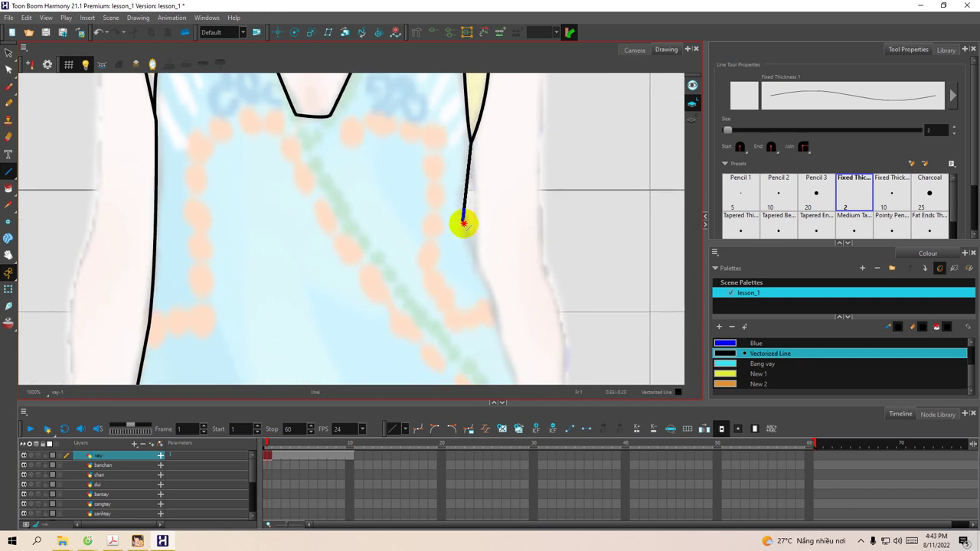
left_click_drag(453, 267, 452, 190)
left_click_drag(453, 146, 479, 194)
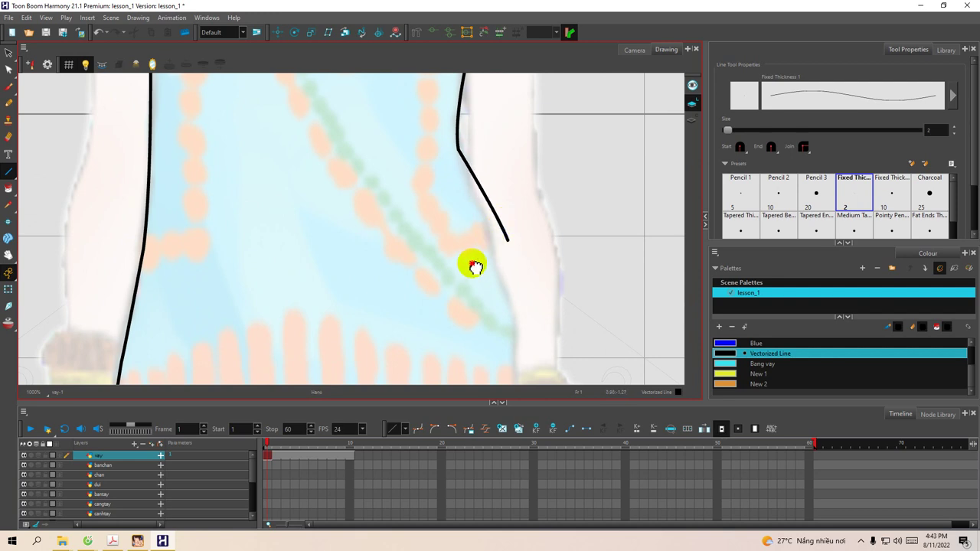
left_click_drag(478, 274, 466, 186)
mouse_move(486, 144)
left_mouse_down()
mouse_move(508, 253)
mouse_move(508, 268)
mouse_move(500, 224)
mouse_move(502, 293)
left_mouse_up()
Try to fill the left strap with the yellow New 1 colour using the Paint tool, and undo it.
key("space")
key("space")
left_click_drag(448, 180, 449, 272)
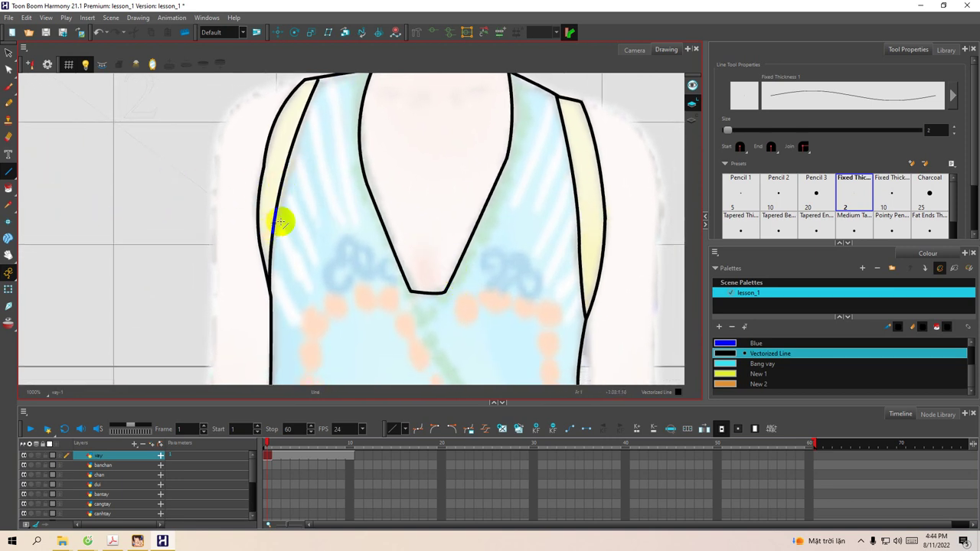
key("alt+b")
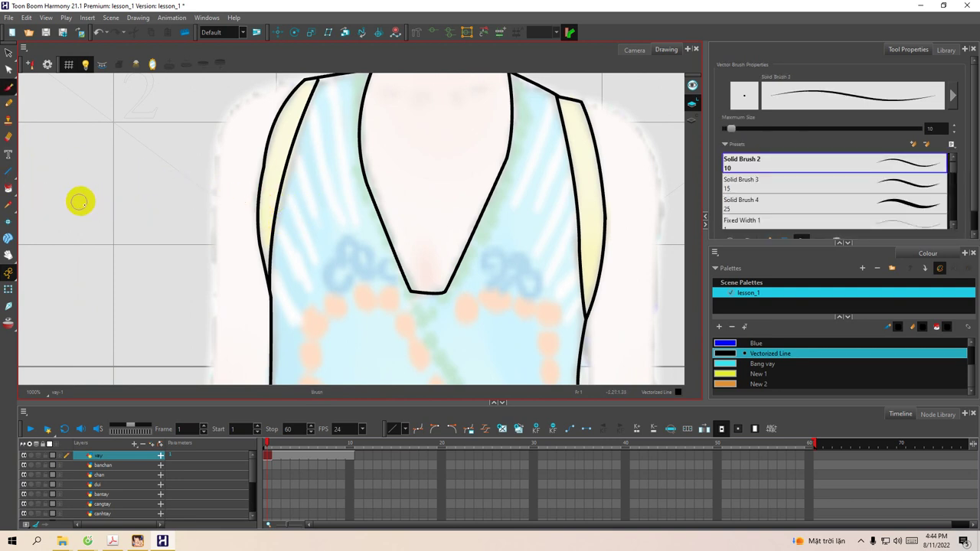
left_click(10, 190)
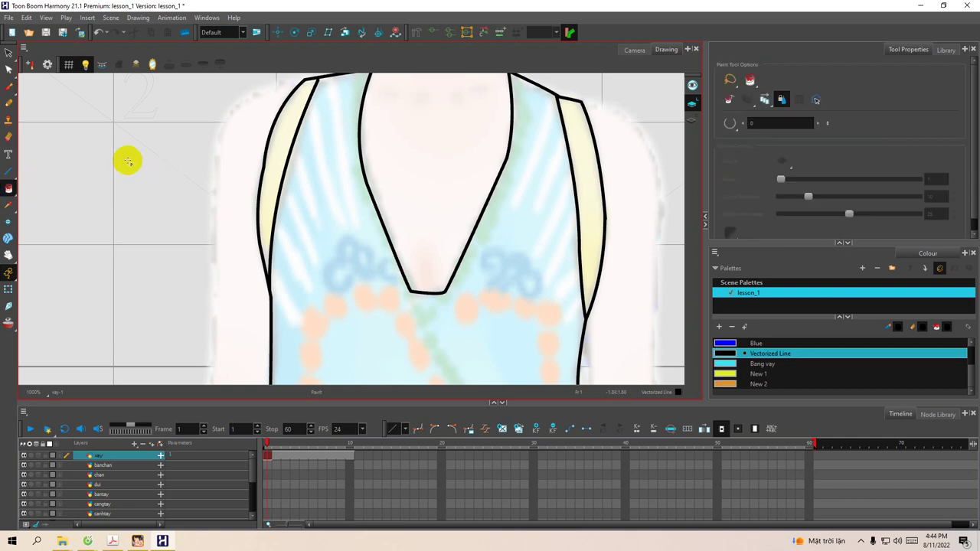
left_click_drag(447, 281, 447, 274)
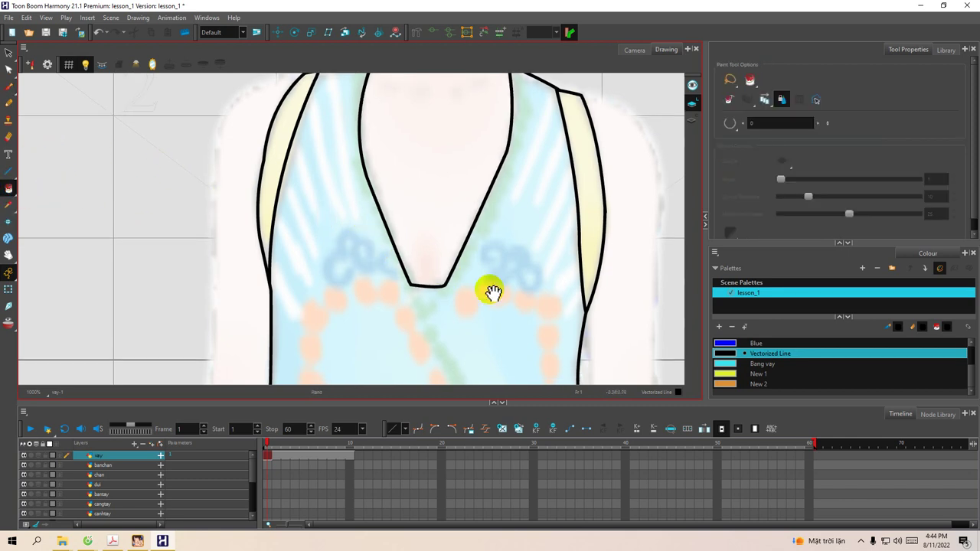
left_click(723, 373)
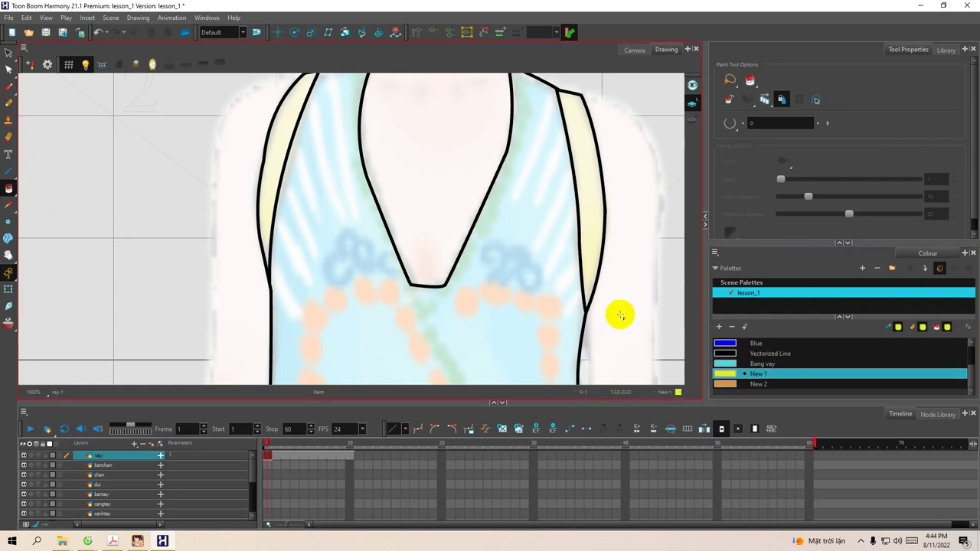
mouse_move(280, 141)
left_mouse_down()
mouse_move(306, 149)
mouse_move(351, 223)
mouse_move(346, 255)
left_mouse_up()
key("ctrl+z")
scroll(284, 179, "up", 3)
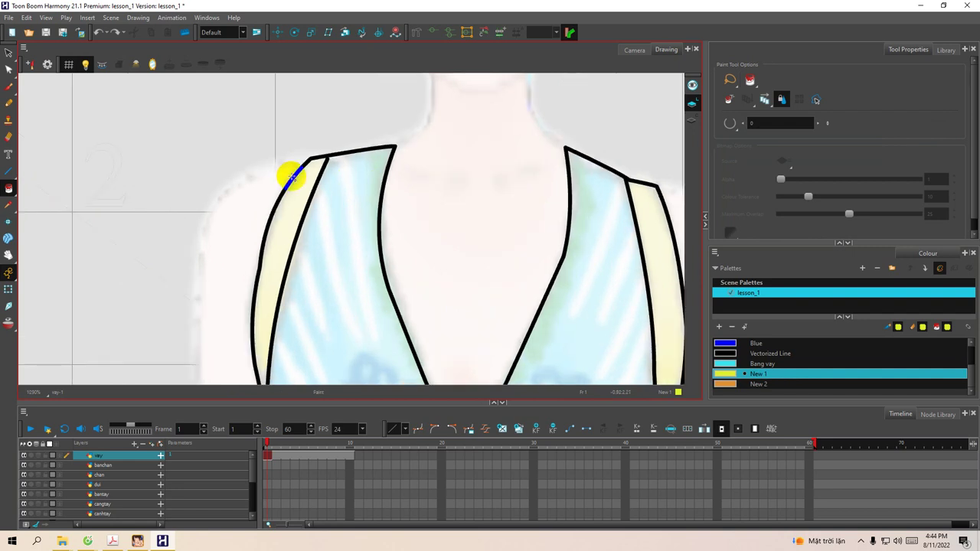
Close the gap at the top of the left strap with a short black Vectorized Line stroke along the shoulder.
left_click_drag(384, 140, 385, 170)
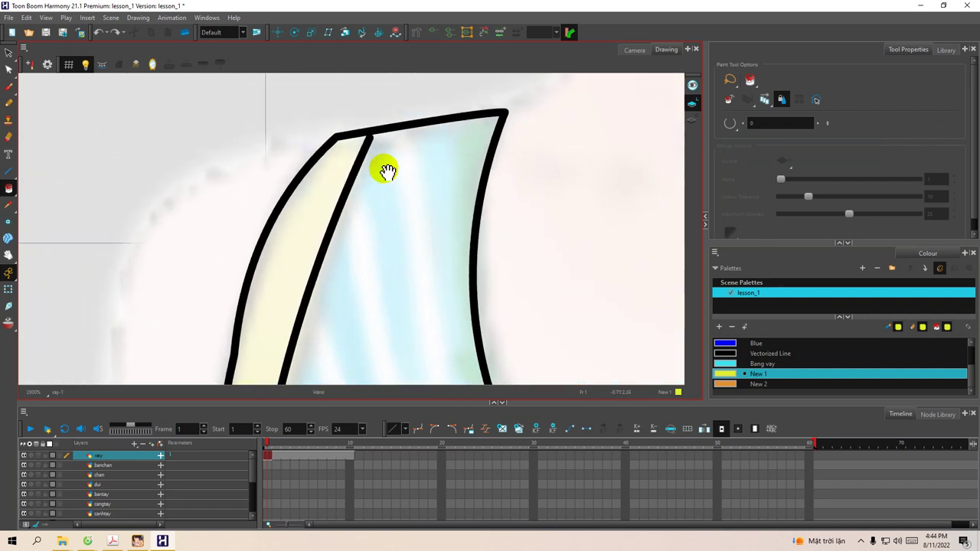
left_click(711, 351)
left_click(370, 147)
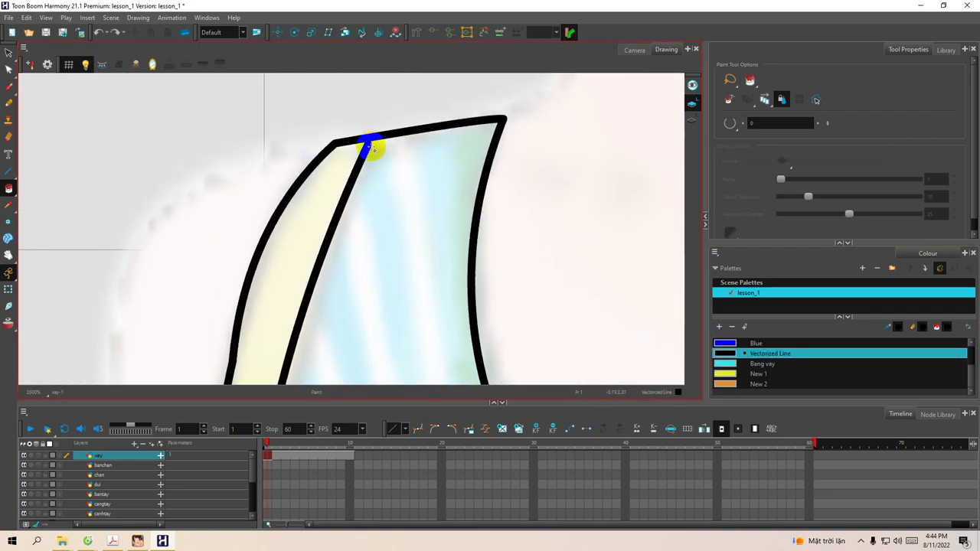
left_click(346, 159)
left_click(8, 86)
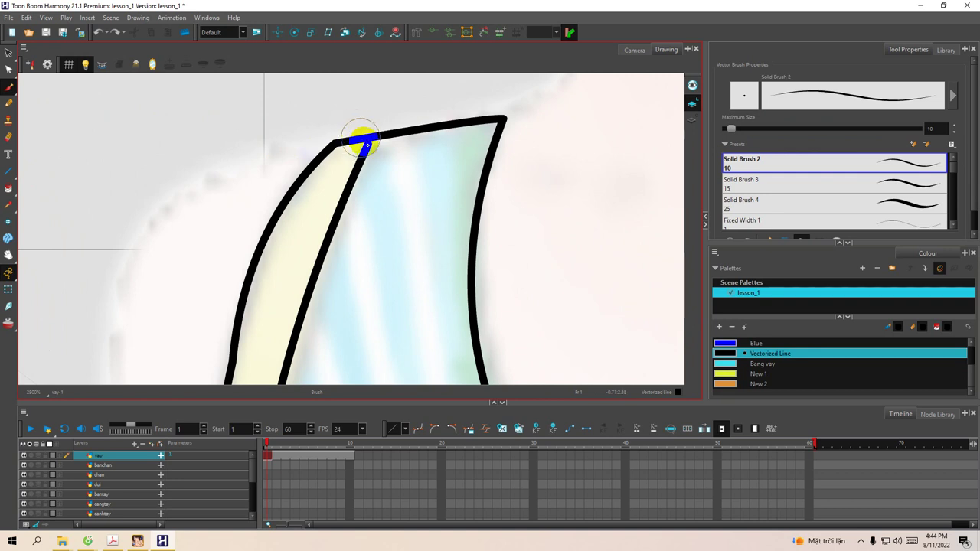
left_click(8, 173)
left_click_drag(339, 135, 365, 140)
Fill the left shoulder strap with the yellow New 1 colour using the Paint tool.
key("space")
left_click_drag(326, 275, 362, 192)
left_click_drag(348, 259, 383, 302)
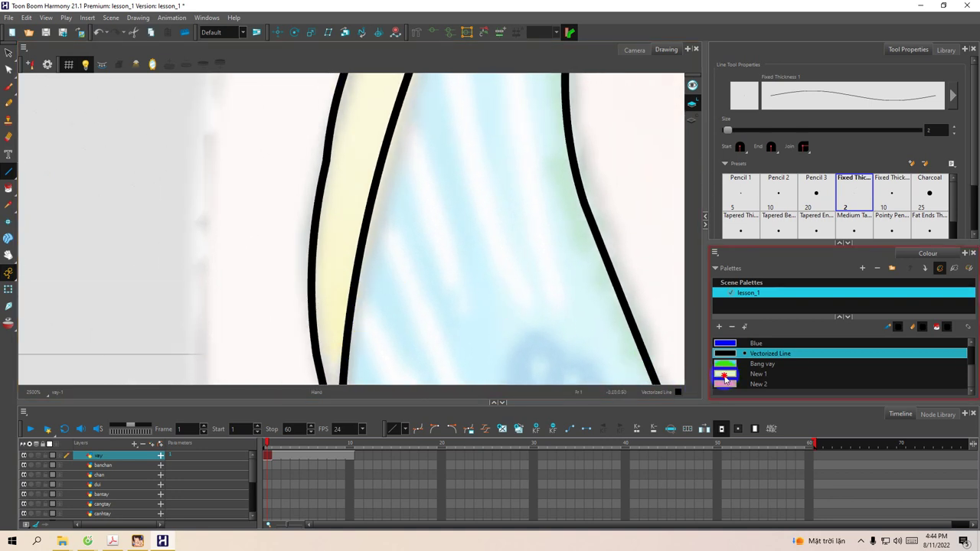
left_click(725, 375)
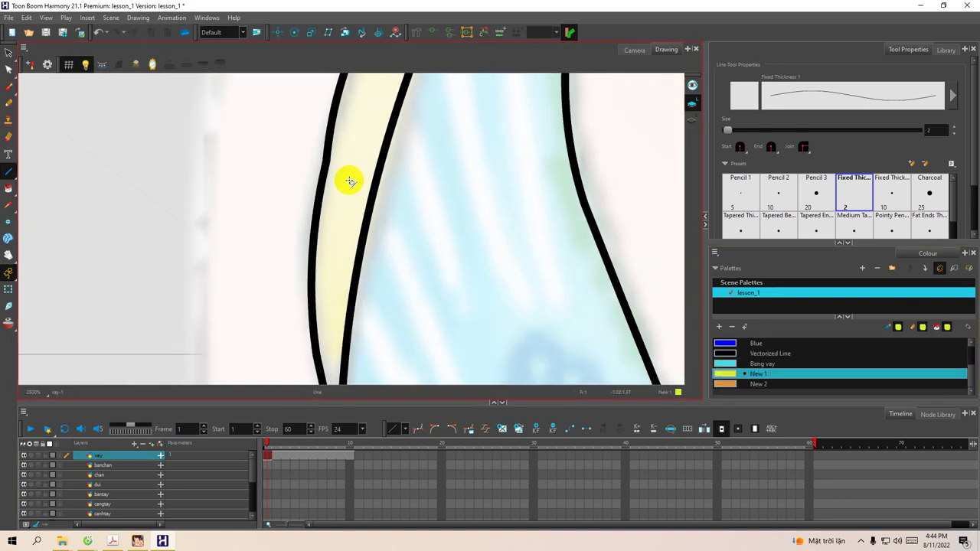
left_click(9, 189)
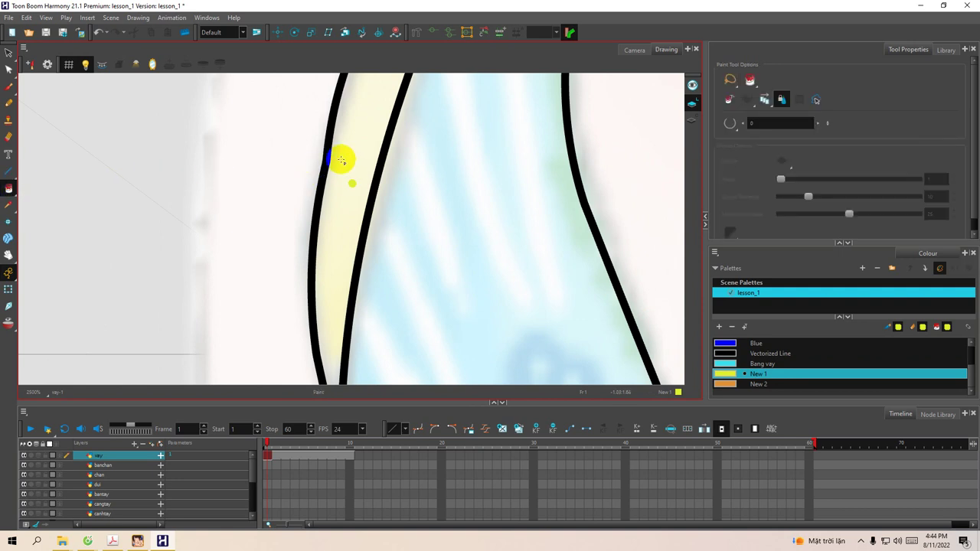
left_click(342, 159)
mouse_move(376, 175)
left_mouse_down()
mouse_move(354, 225)
mouse_move(381, 212)
mouse_move(346, 168)
mouse_move(332, 127)
left_mouse_up()
key("1")
key("1")
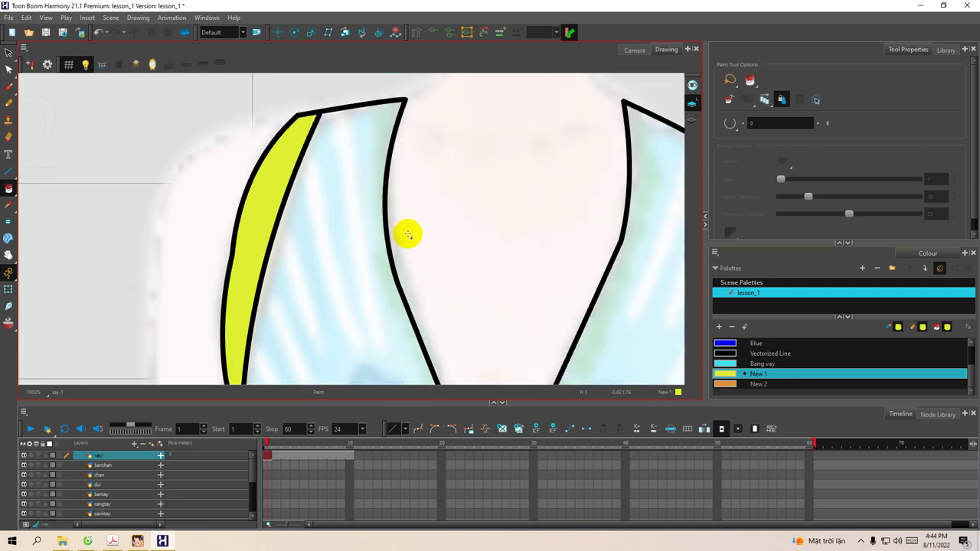
Fill the right shoulder strap with the same yellow New 1 colour.
key("1")
key("1")
key("1")
mouse_move(488, 258)
left_mouse_down()
mouse_move(432, 230)
mouse_move(474, 211)
mouse_move(483, 163)
left_mouse_up()
left_click(486, 220)
left_click_drag(462, 215, 469, 183)
left_click_drag(458, 239, 442, 340)
Draw a curved line in the cyan Bang vay colour along the green trim from the left shoulder seam to the neckline.
mouse_move(452, 262)
left_mouse_down()
mouse_move(470, 245)
mouse_move(457, 263)
left_mouse_up()
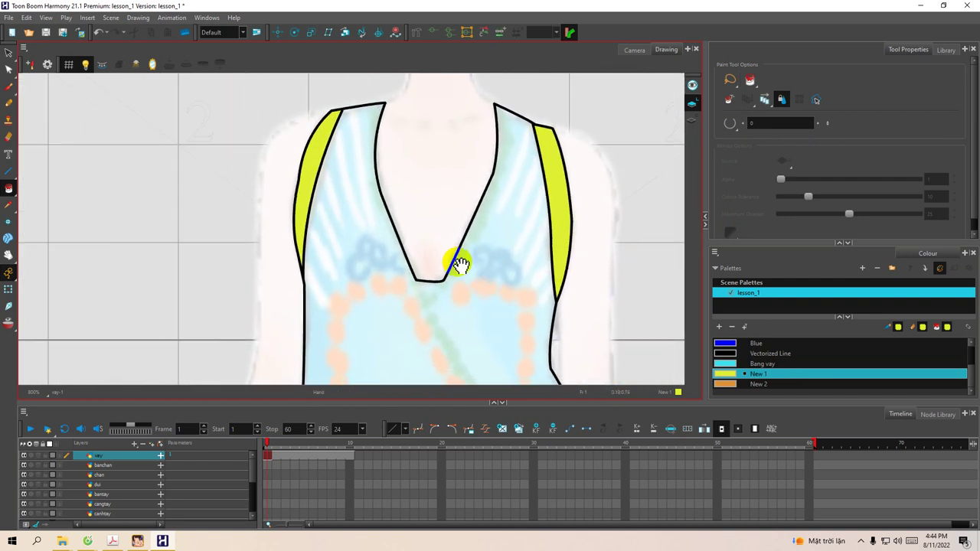
left_click(724, 363)
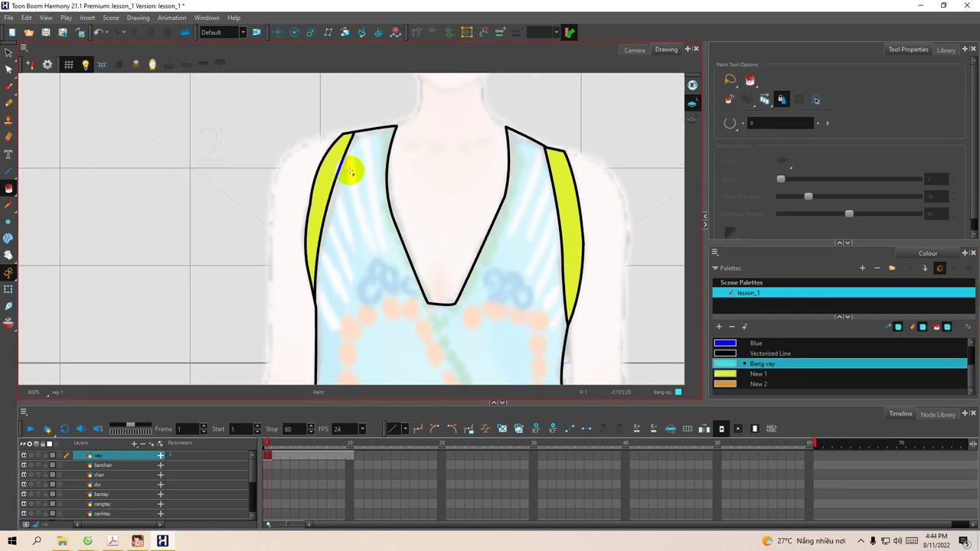
scroll(358, 205, "up", 5)
mouse_move(367, 167)
left_mouse_down()
mouse_move(367, 191)
mouse_move(332, 221)
mouse_move(344, 222)
left_mouse_up()
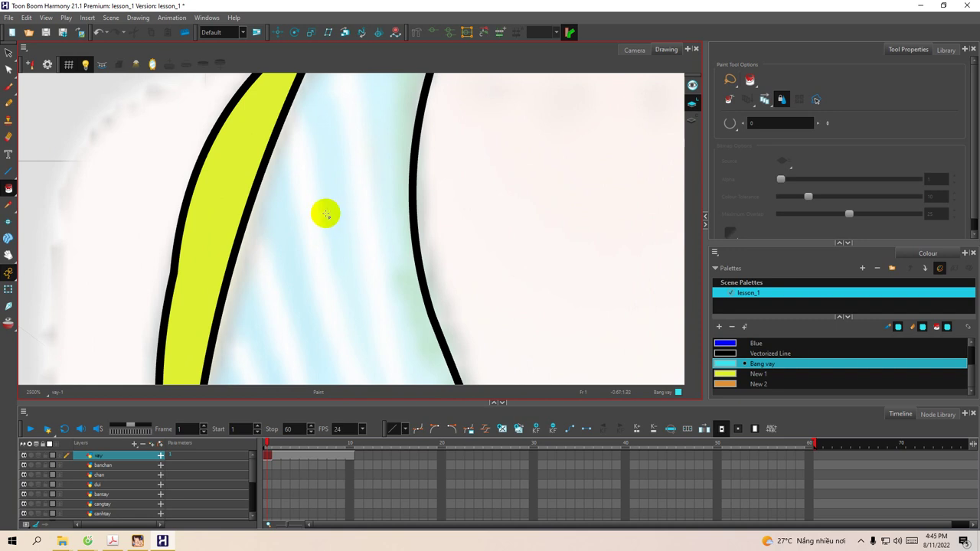
key("alt+4")
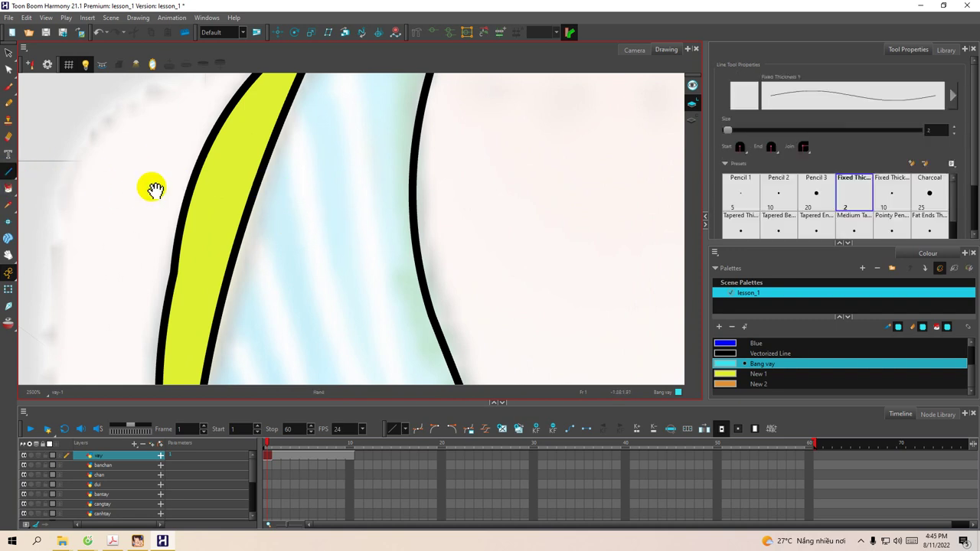
mouse_move(313, 184)
left_mouse_down()
mouse_move(294, 209)
mouse_move(296, 175)
mouse_move(286, 217)
mouse_move(297, 231)
mouse_move(286, 221)
left_mouse_up()
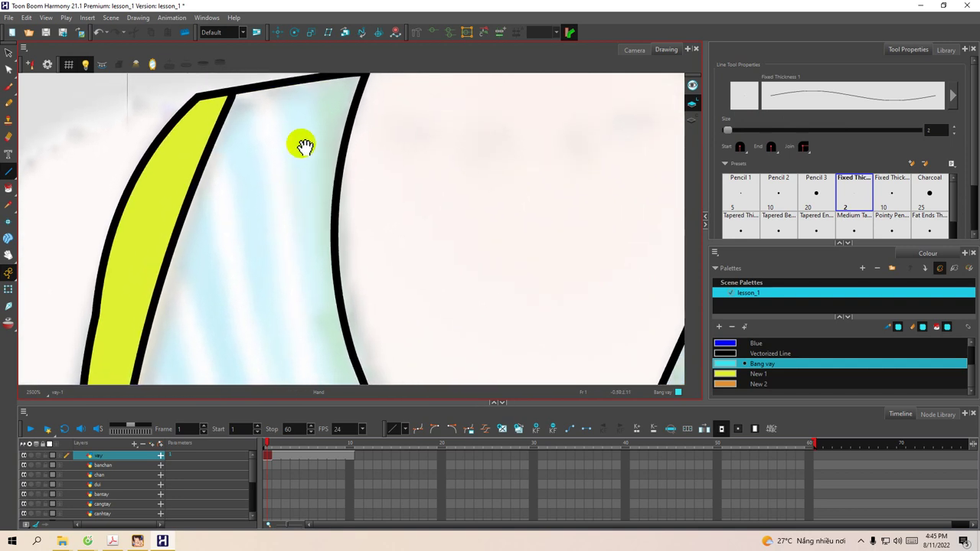
left_click_drag(308, 82, 331, 237)
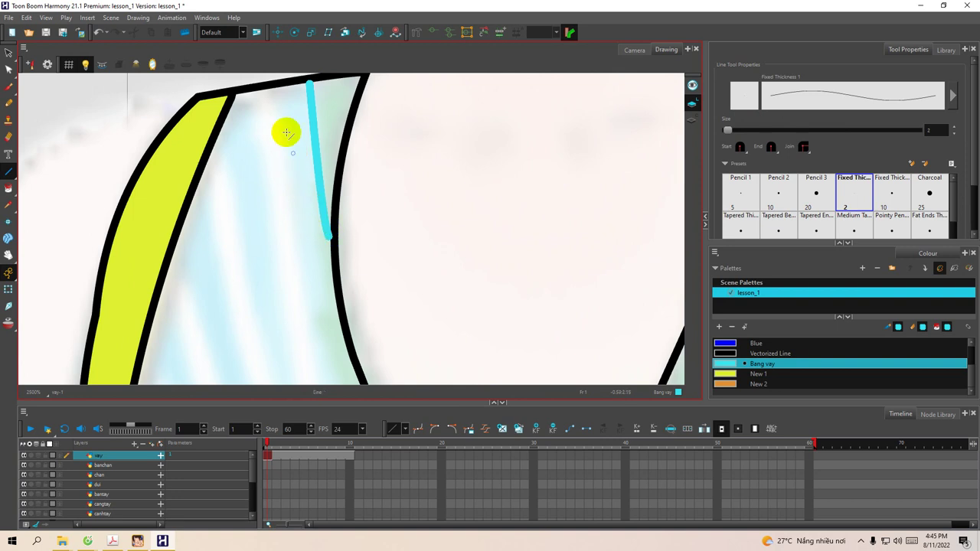
Draw a second curved line in the cyan Bang vay colour from the left shoulder seam down to the neckline, outside the first.
mouse_move(278, 90)
left_mouse_down()
mouse_move(319, 310)
mouse_move(339, 343)
mouse_move(313, 329)
mouse_move(323, 325)
mouse_move(284, 252)
mouse_move(302, 217)
mouse_move(310, 335)
left_mouse_up()
key("space")
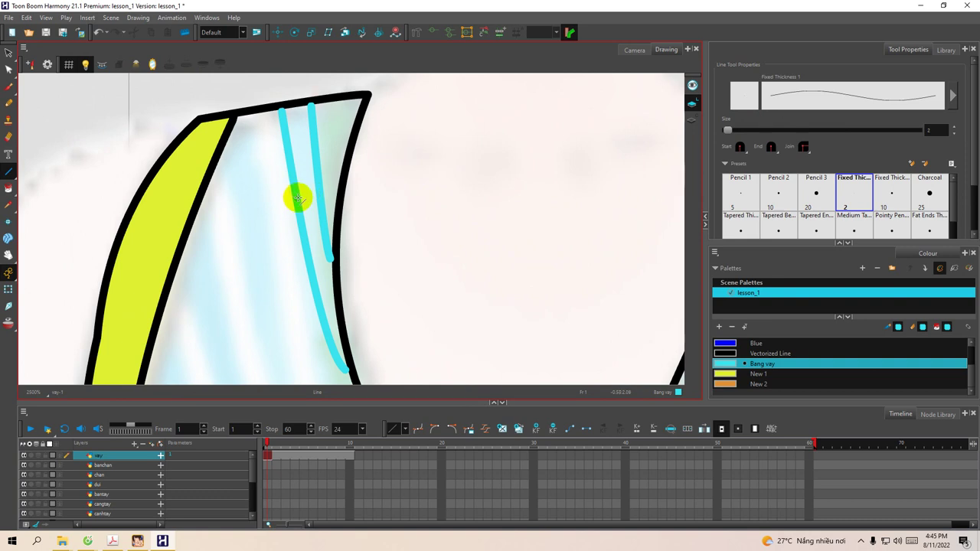
key("alt+b")
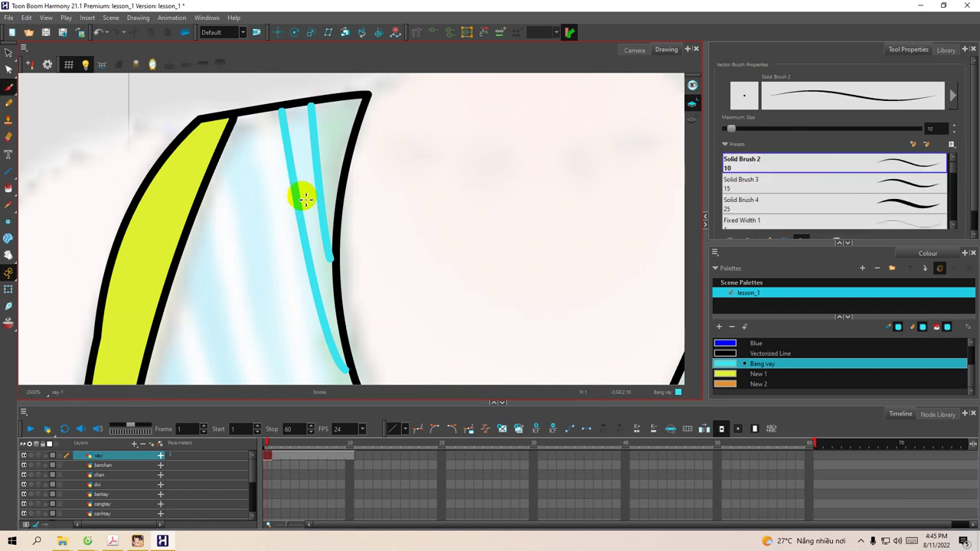
key("alt+/")
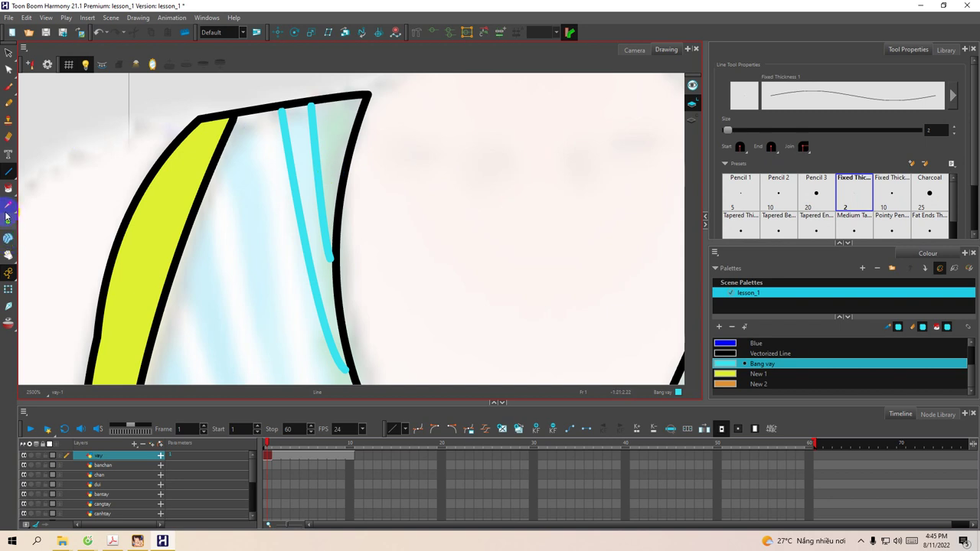
Open the keyboard shortcut settings, search for "pain tool" and select the Paint Tool command for shortcut editing.
left_click(26, 17)
left_click(53, 327)
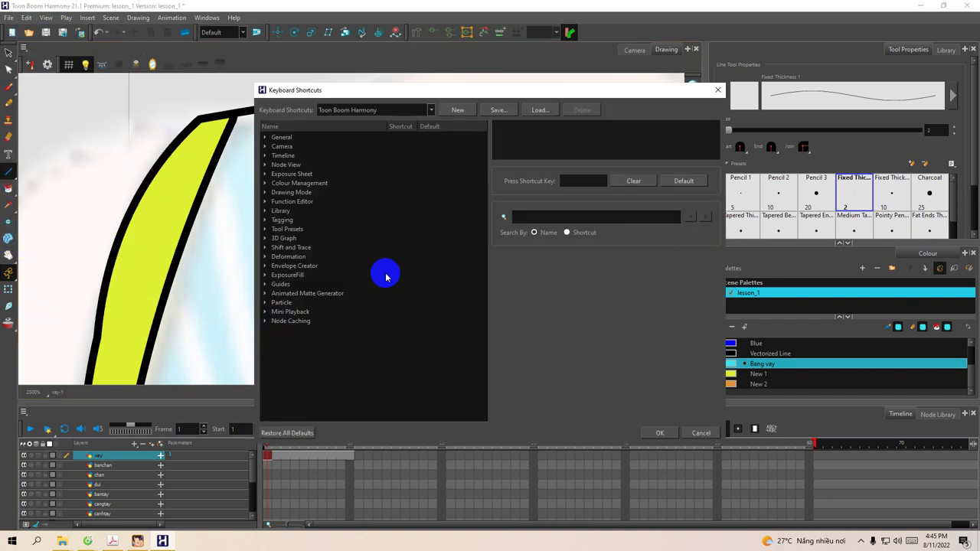
left_click(539, 217)
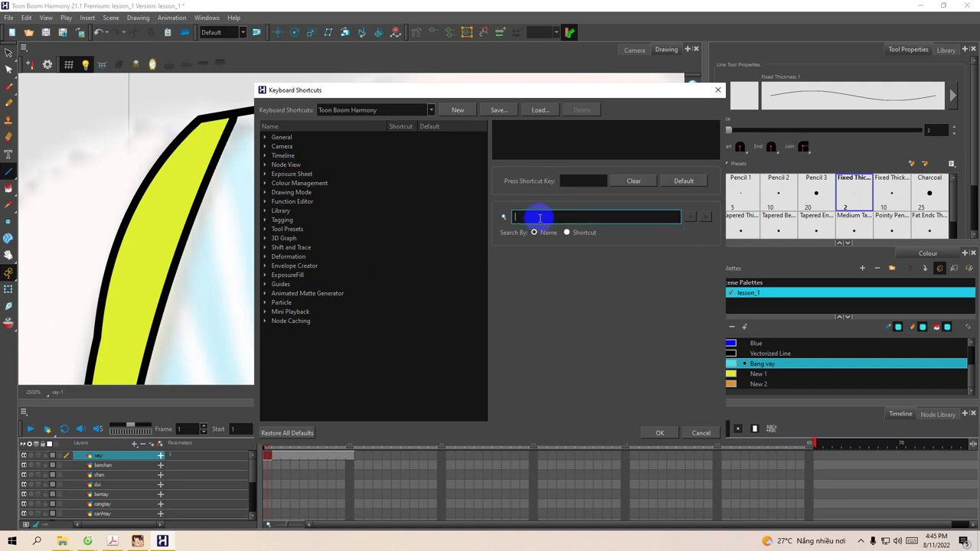
type("pain tool")
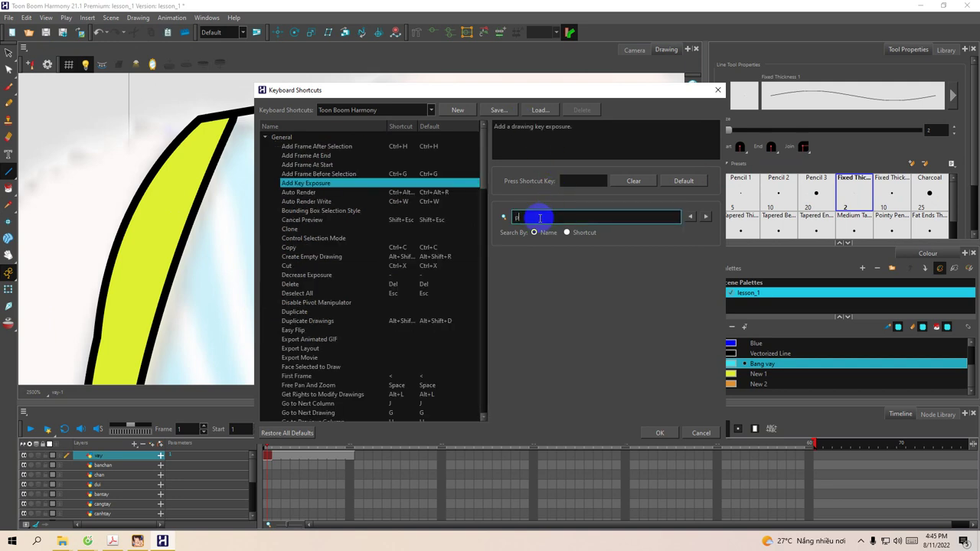
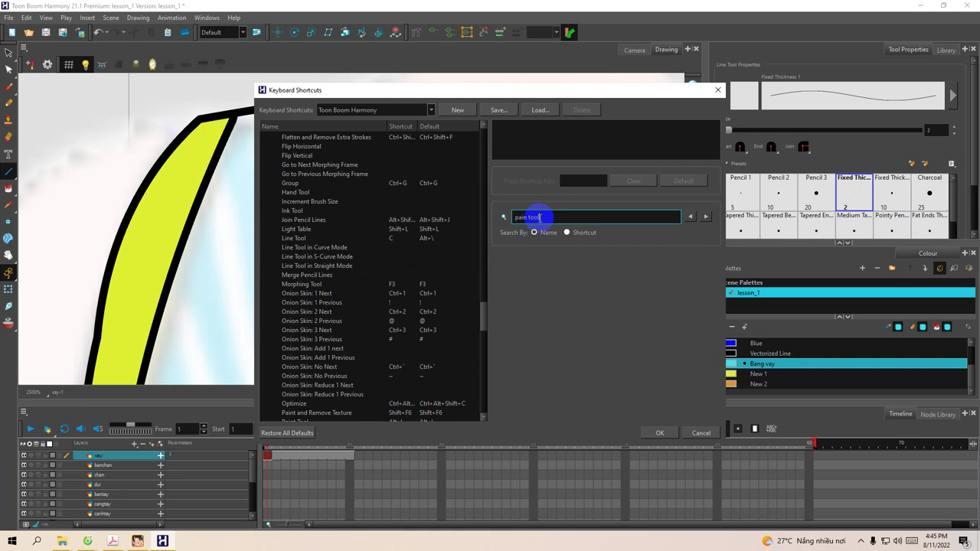
scroll(334, 391, "down", 2)
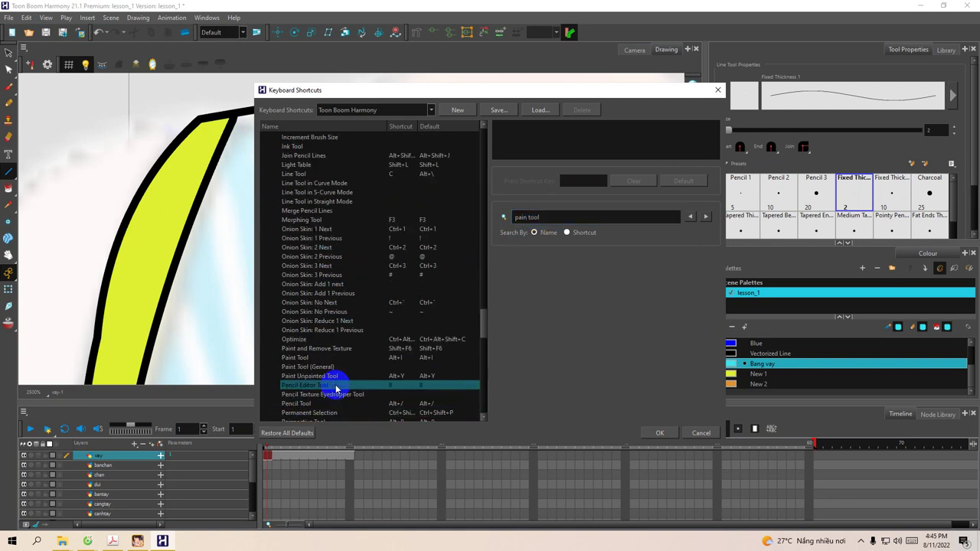
left_click(296, 358)
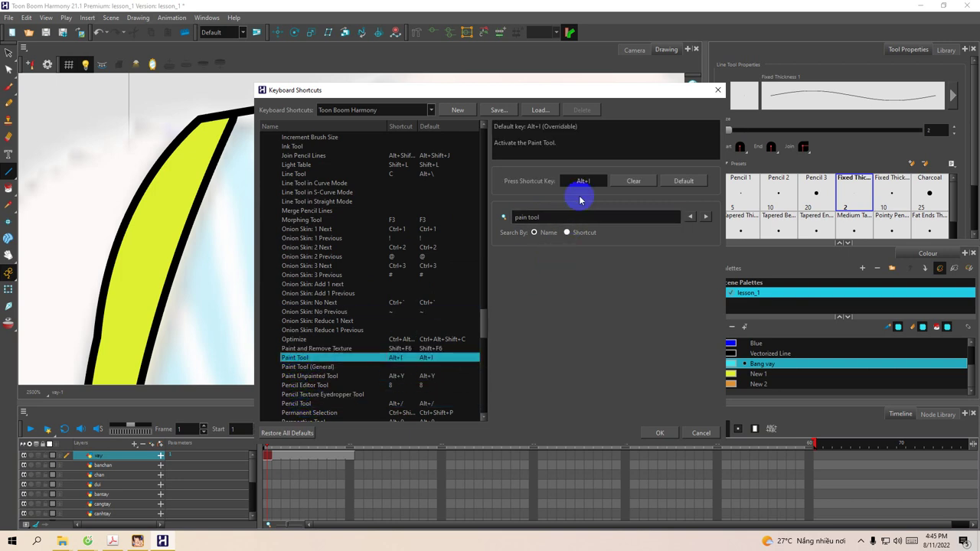
Assign V as the Paint Tool's shortcut, keep the conflicting assignment as a duplicate, save the shortcuts and activate the Paint tool.
left_click(621, 183)
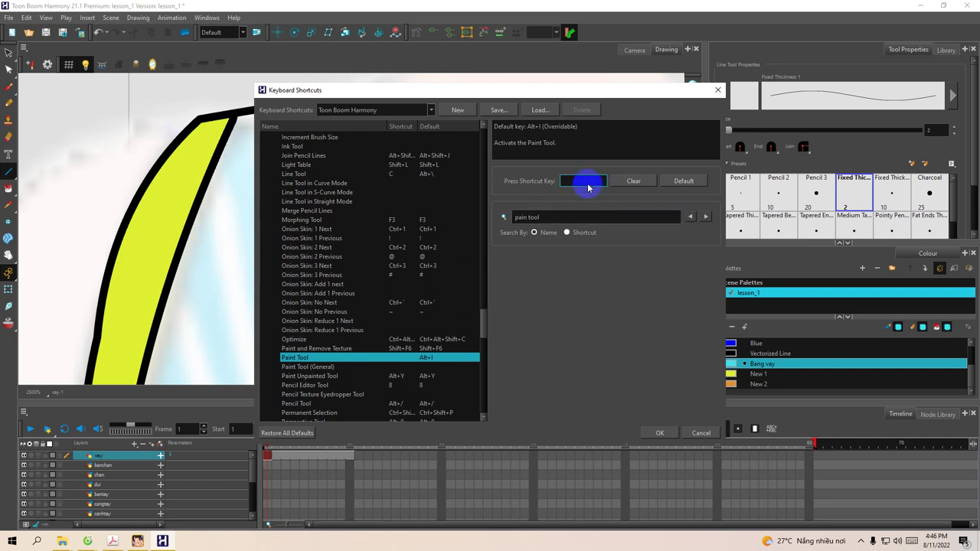
key("v")
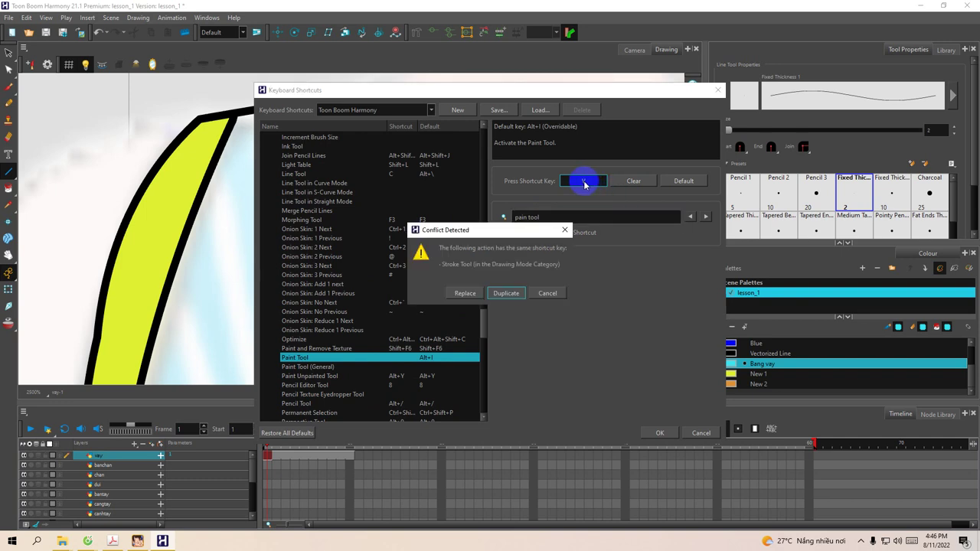
left_click(501, 295)
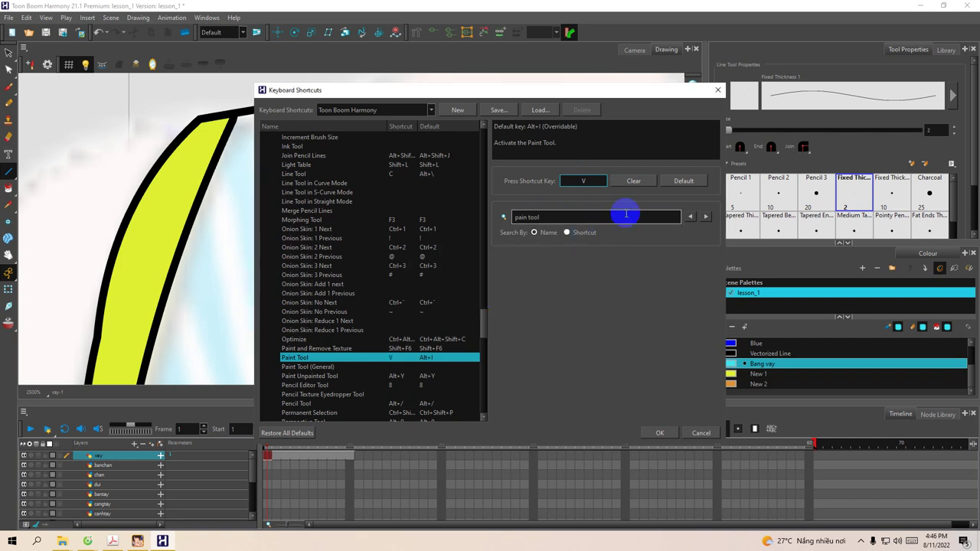
left_click(662, 433)
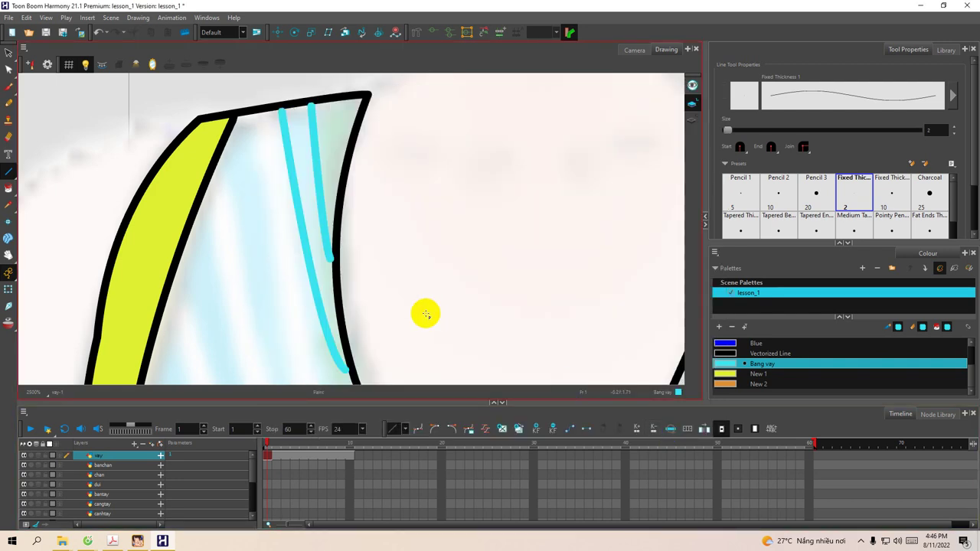
left_click(9, 188)
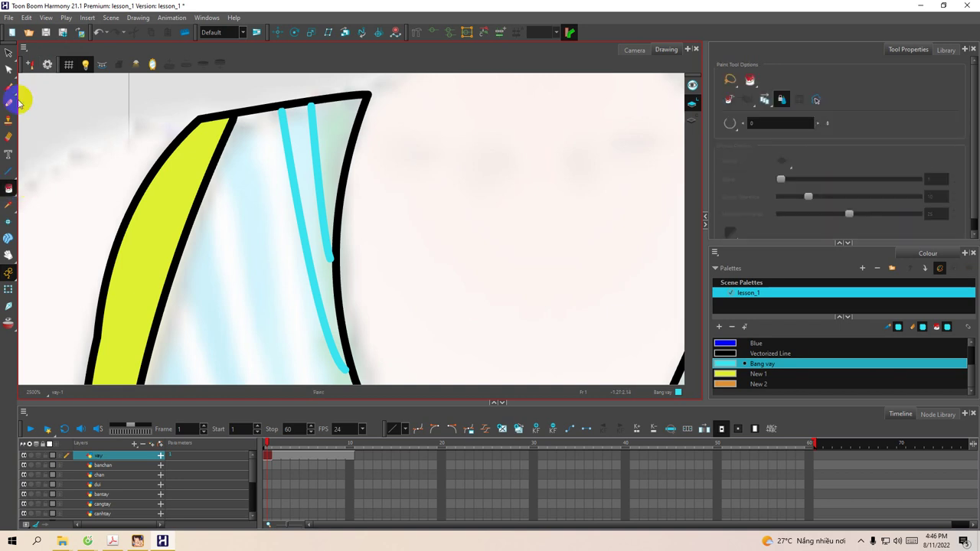
Reopen the keyboard shortcuts and search the commands by name for "pain tool".
left_click(26, 17)
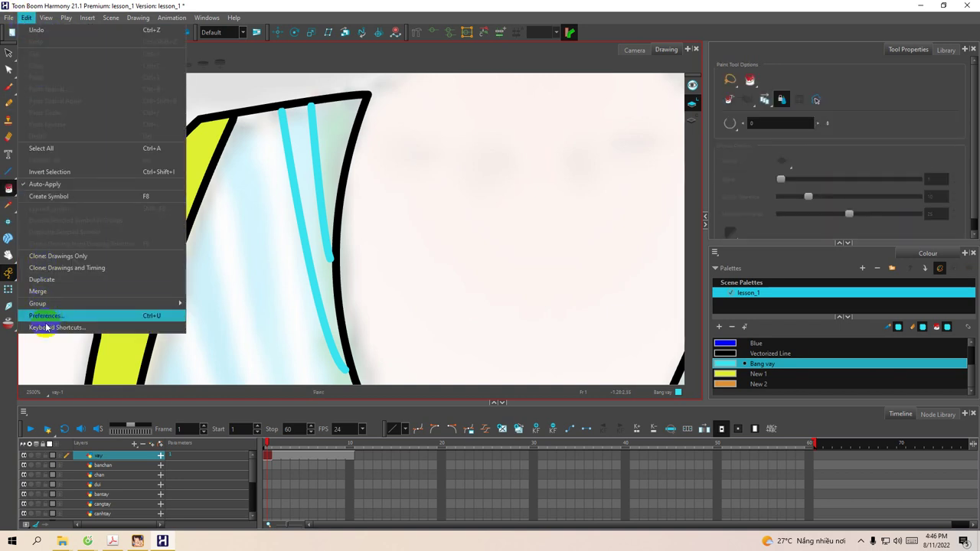
left_click(55, 327)
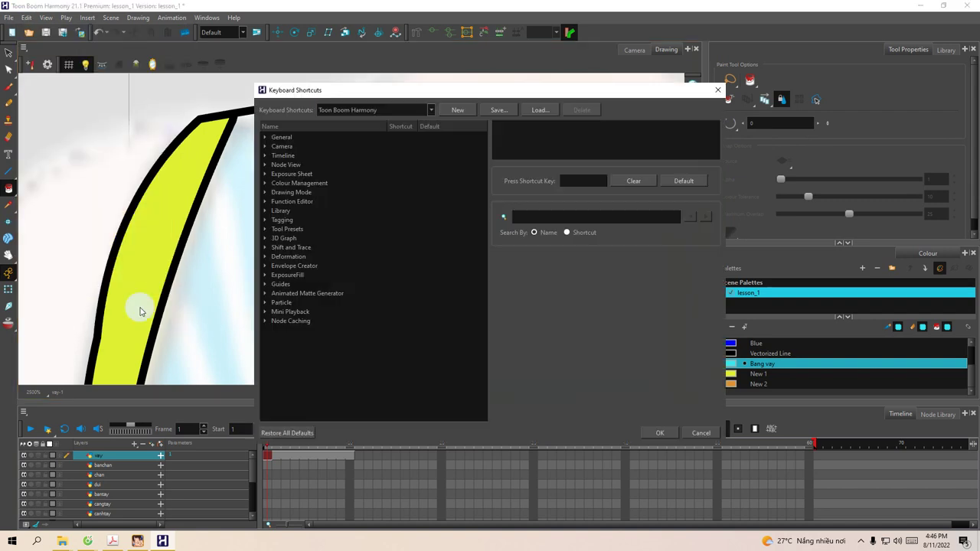
left_click(526, 217)
left_click(575, 183)
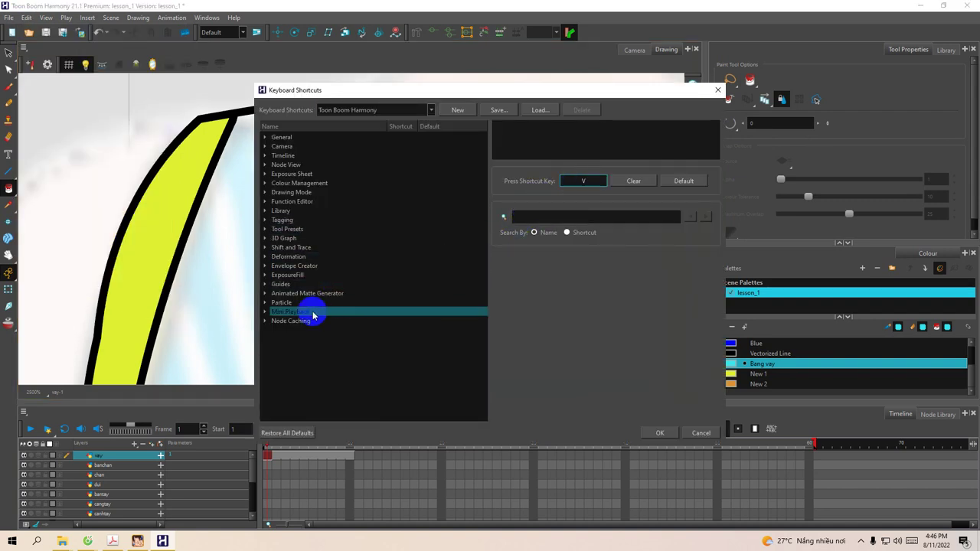
left_click(568, 184)
left_click(531, 216)
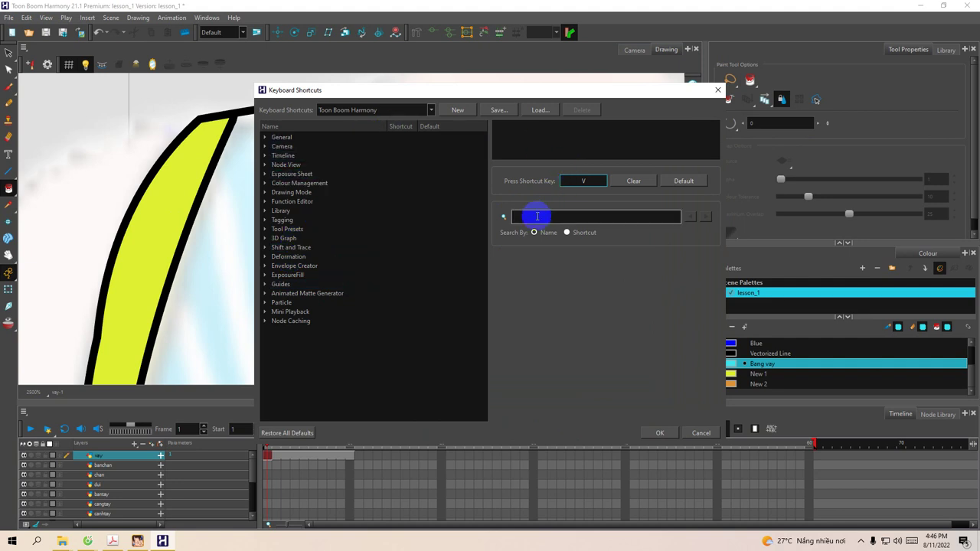
type("pain ")
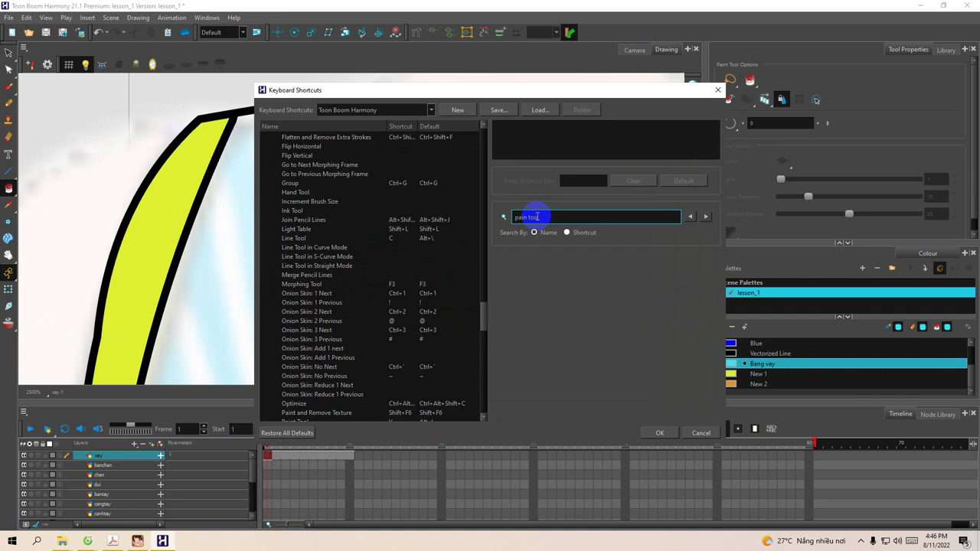
type("tool")
Look through the drawing mode shortcuts for the Paint Tool entry.
scroll(416, 280, "down", 7)
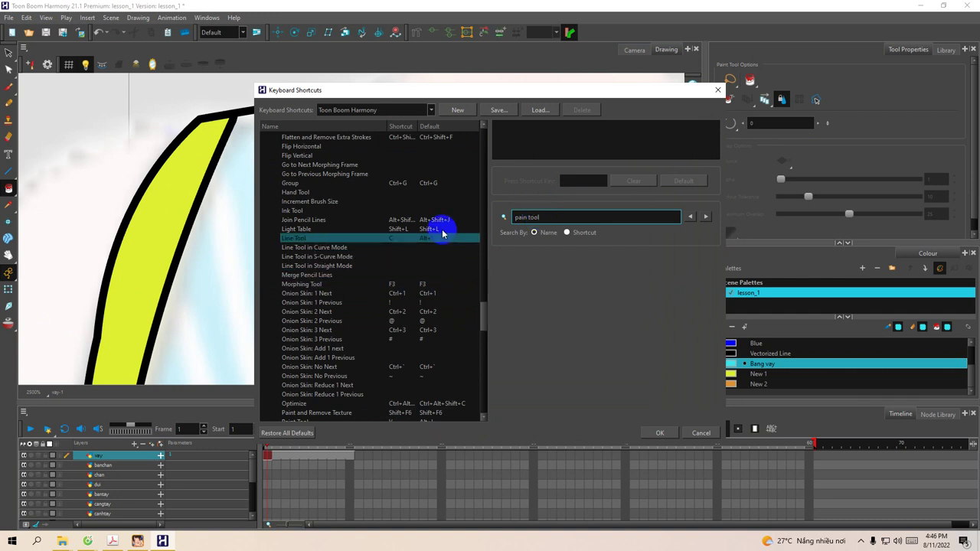
left_click(400, 266)
left_click(525, 217)
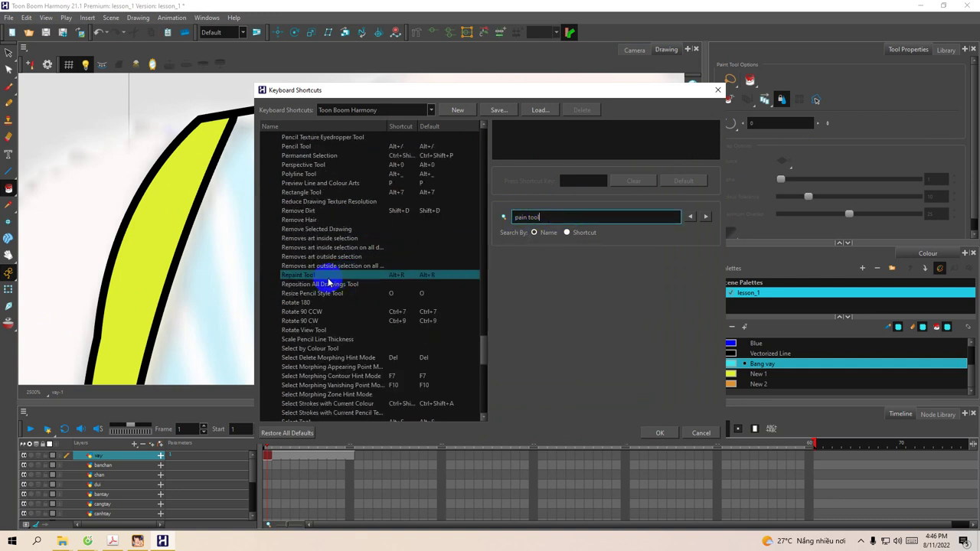
scroll(310, 260, "down", 10)
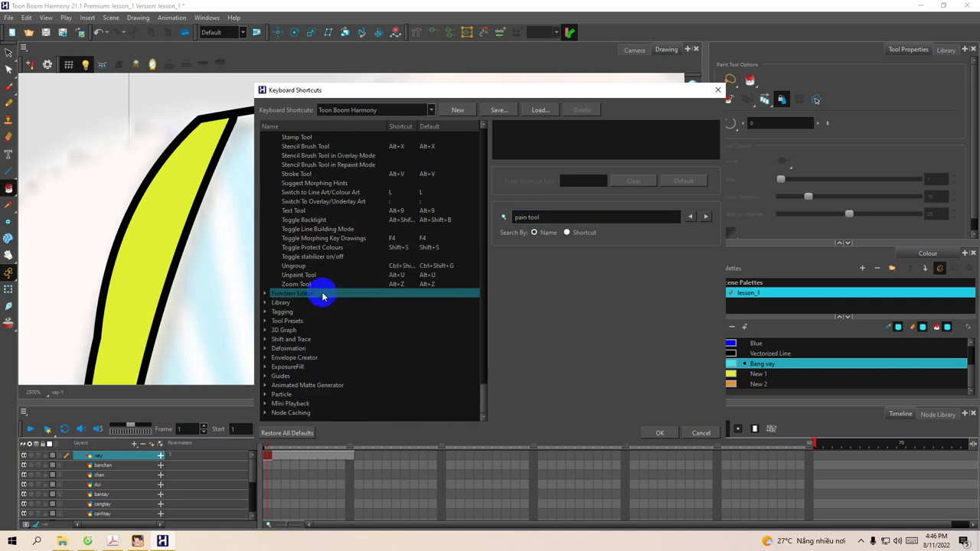
scroll(313, 273, "up", 7)
left_click(528, 217)
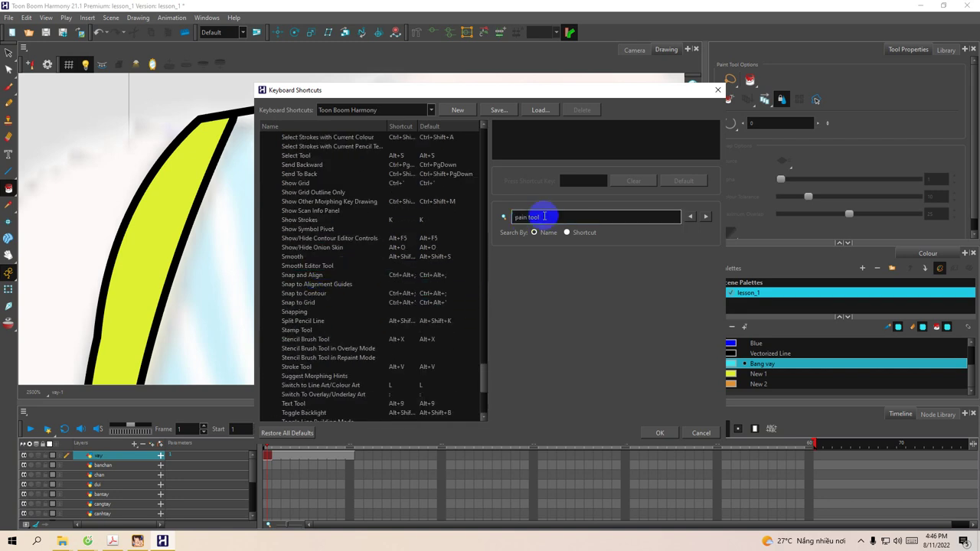
Replace the shortcut search text with "Paint t" and select the Paint Tool entry.
triple_click(526, 217)
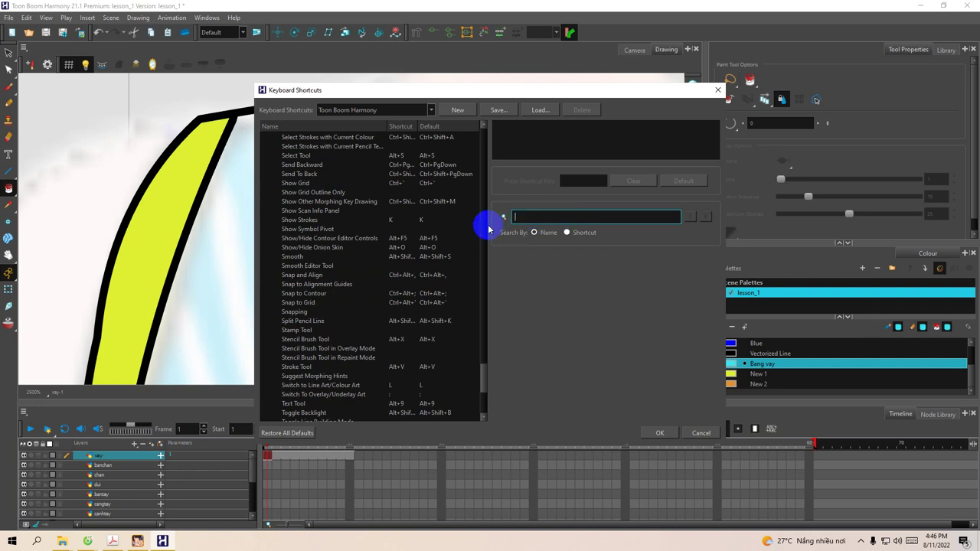
type("Pa")
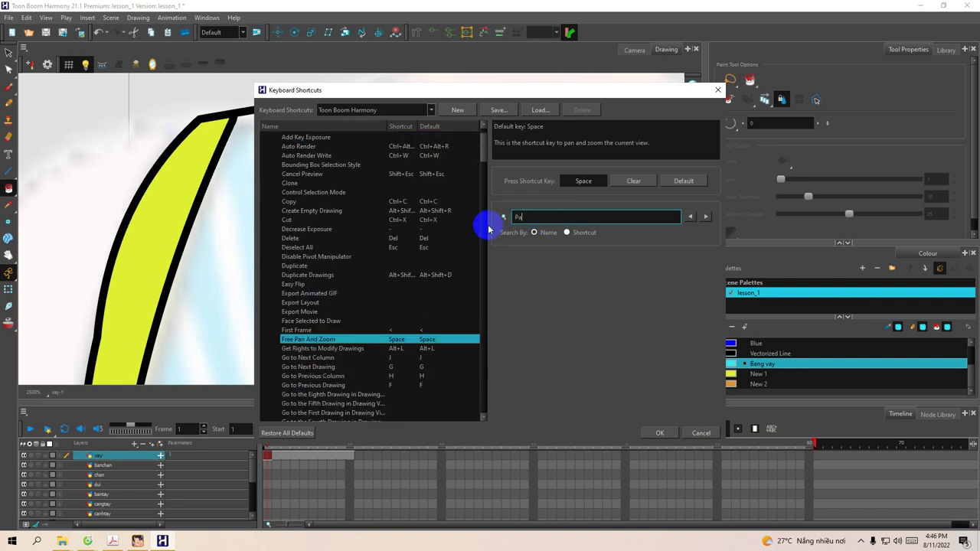
type("in")
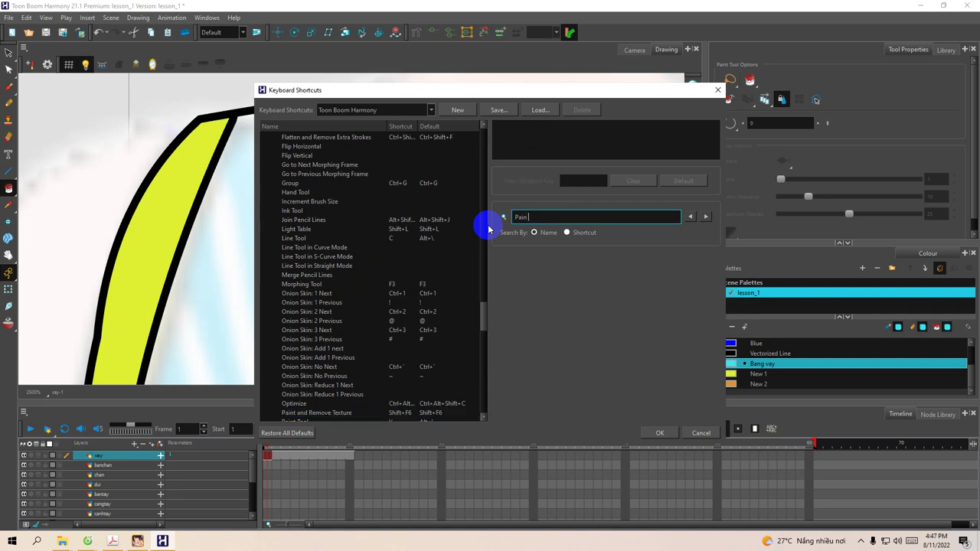
key("BackSpace")
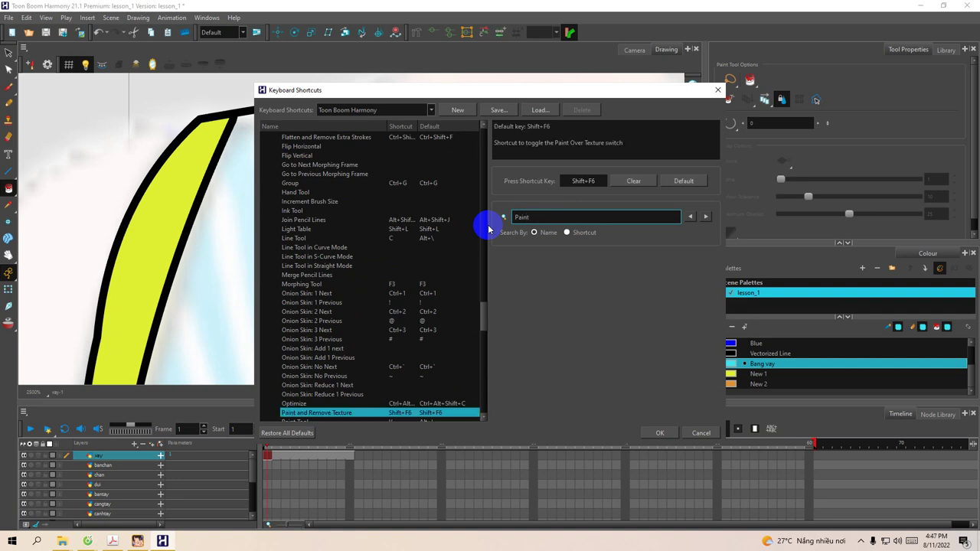
type("t t")
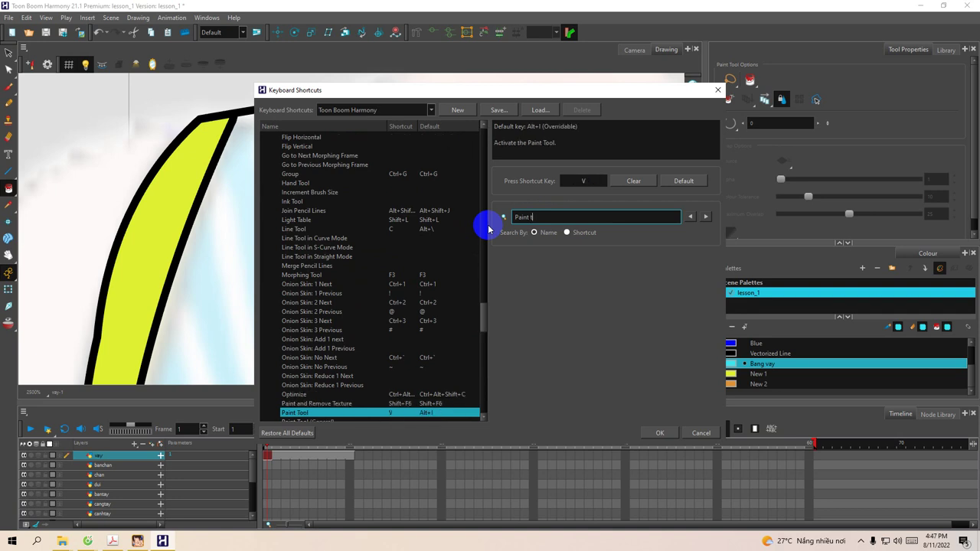
left_click(392, 414)
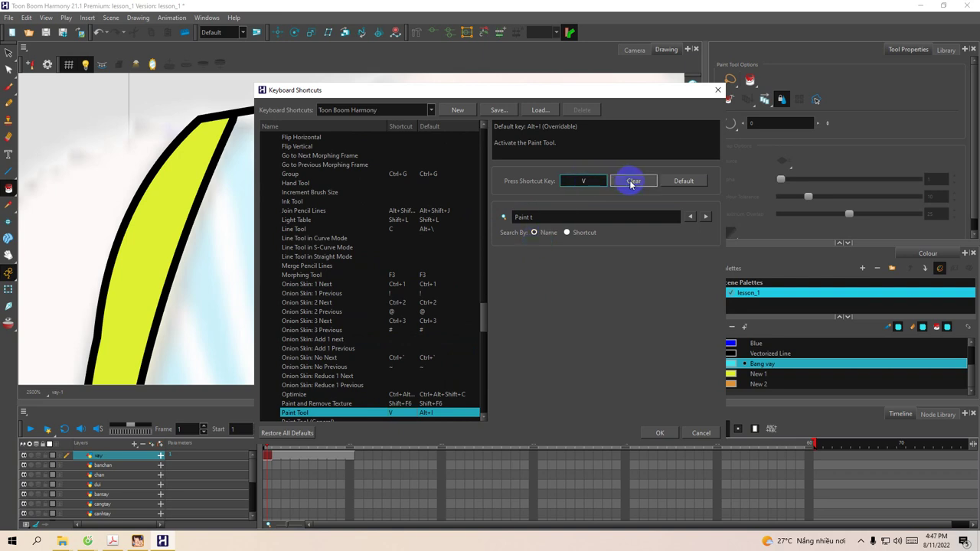
Clear the Paint Tool's current shortcut and try assigning Shift+V to it.
left_click(588, 182)
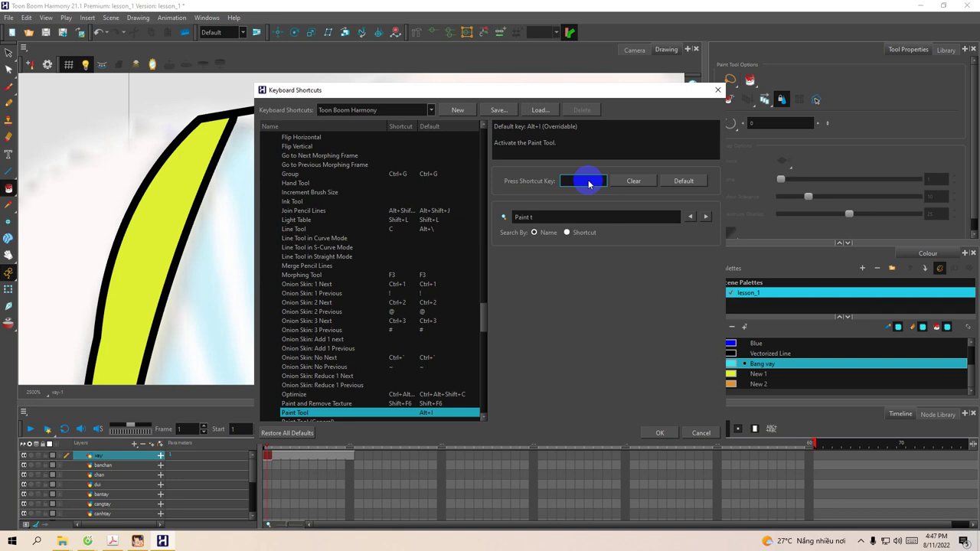
key("shift+v")
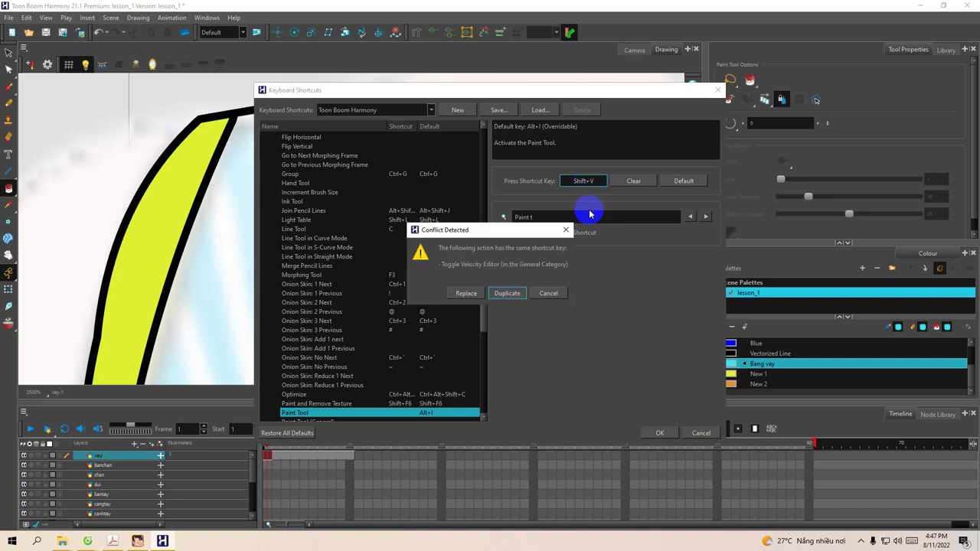
left_click(599, 182)
left_click(548, 293)
Set the Paint Tool's shortcut to V, replace the conflicting assignment and save the keyboard shortcuts.
left_click(589, 184)
key("v")
left_click(466, 294)
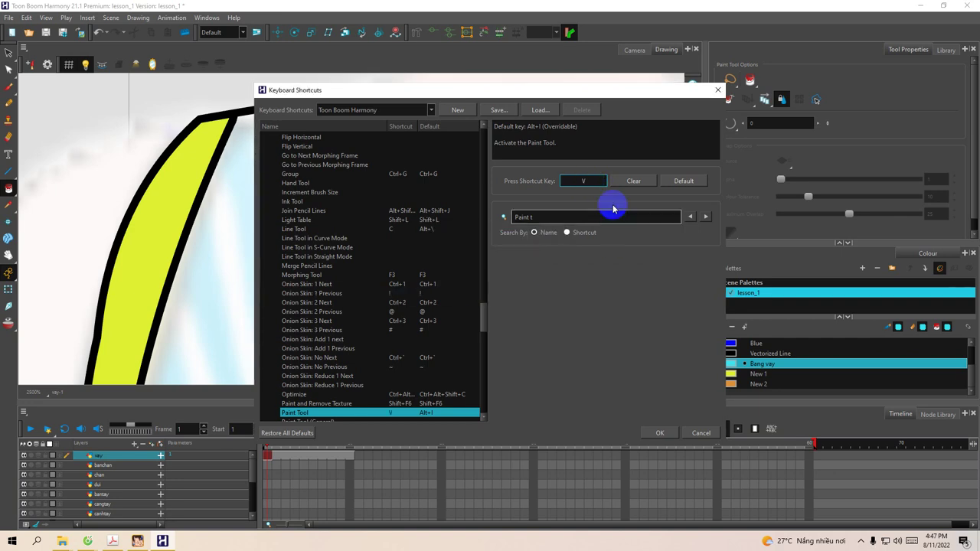
left_click(656, 432)
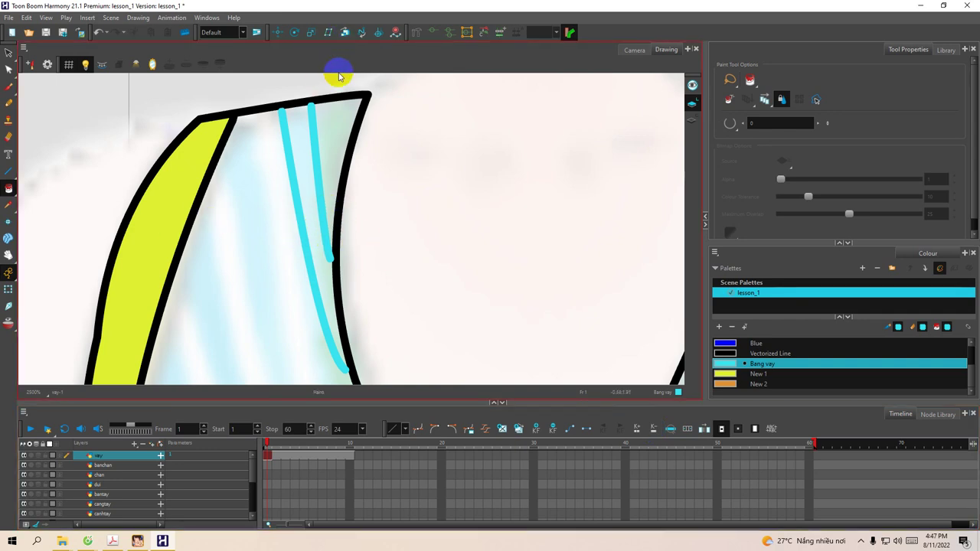
Fill the area between the two cyan stripe lines on the dress's left shoulder with the Bang vay colour.
left_click_drag(327, 176, 362, 164)
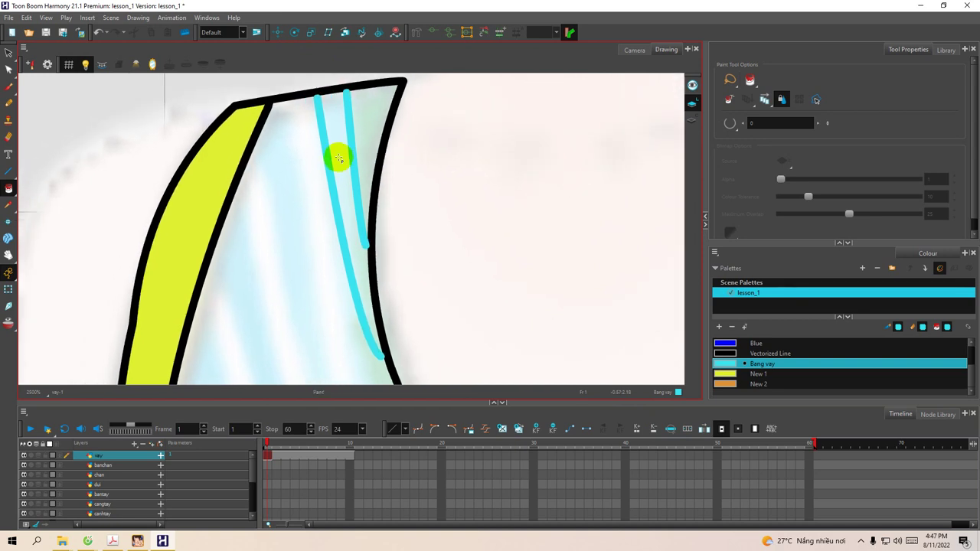
left_click(339, 164)
scroll(388, 142, "down", 5)
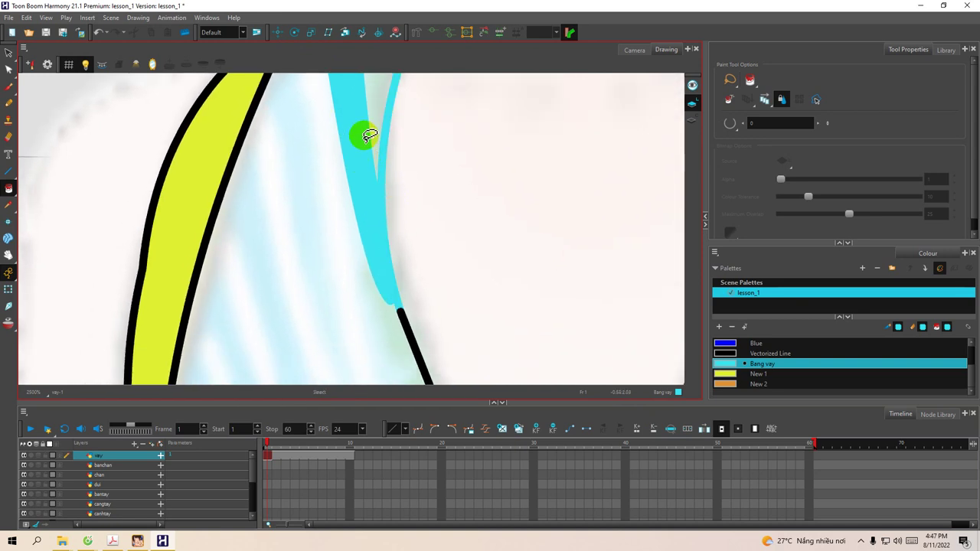
scroll(364, 136, "down", 6)
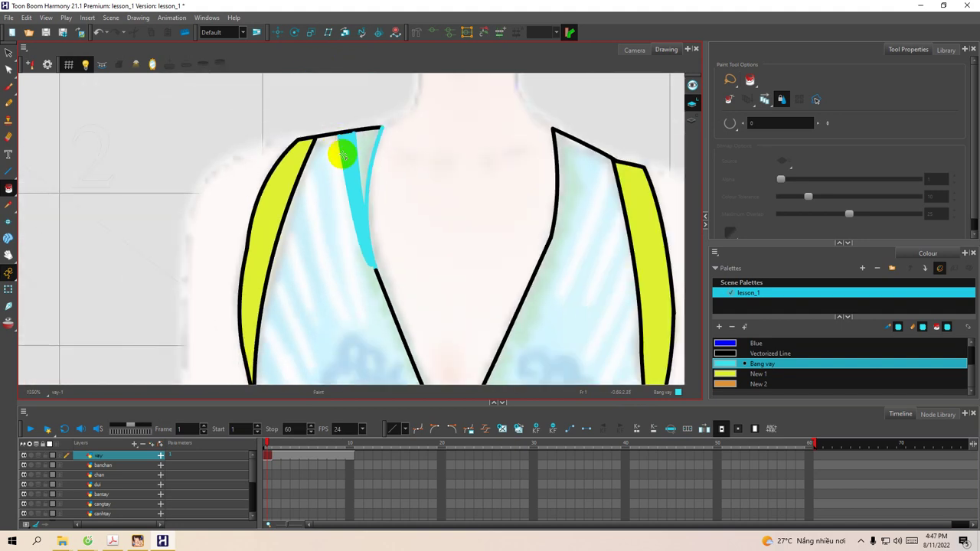
mouse_move(385, 226)
left_mouse_down()
mouse_move(402, 192)
mouse_move(415, 208)
mouse_move(409, 196)
left_mouse_up()
left_click_drag(437, 196, 459, 175)
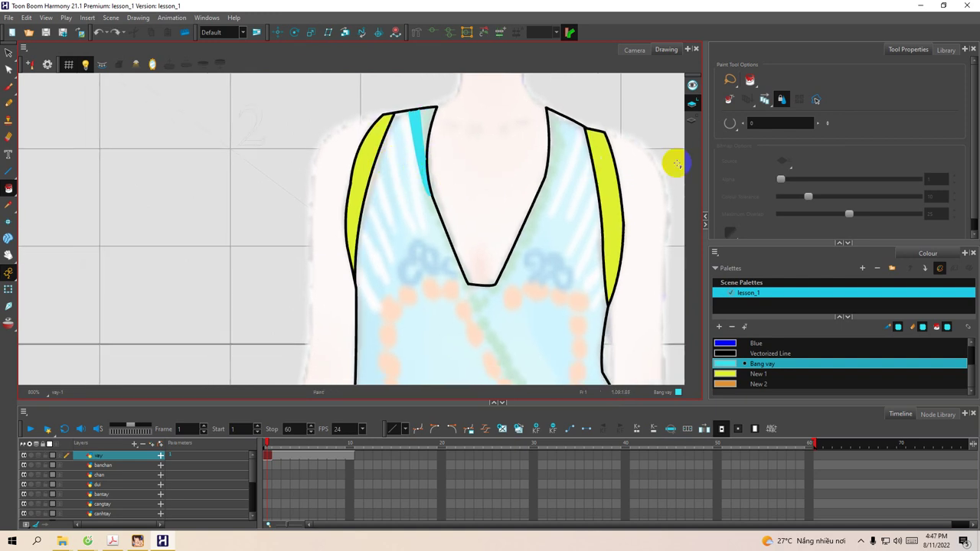
Widen the drawing view and activate the Line tool for the dress's left shoulder.
left_click_drag(702, 155, 820, 177)
mouse_move(600, 180)
left_mouse_down()
mouse_move(623, 212)
mouse_move(518, 199)
mouse_move(446, 221)
left_mouse_up()
key("2")
scroll(533, 210, "up", 3)
key("alt+4")
Try drawing more Bang vay stripe lines between the yellow band and the filled stripe, and undo them all.
mouse_move(415, 88)
left_mouse_down()
mouse_move(424, 199)
mouse_move(461, 322)
left_mouse_up()
left_click_drag(443, 284, 433, 261)
key("ctrl+z")
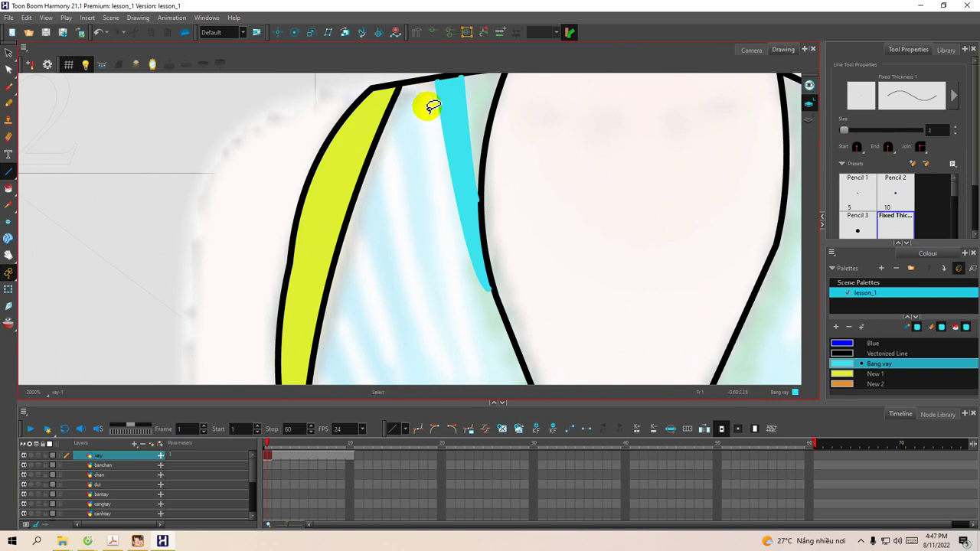
mouse_move(415, 88)
left_mouse_down()
mouse_move(454, 334)
mouse_move(442, 308)
left_mouse_up()
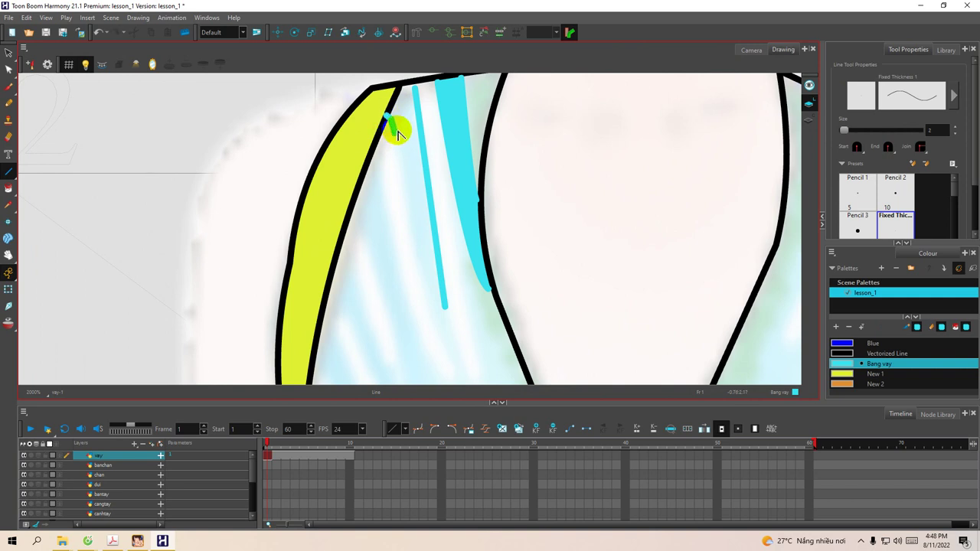
mouse_move(393, 115)
left_mouse_down()
mouse_move(433, 316)
mouse_move(441, 283)
mouse_move(422, 204)
left_mouse_up()
left_click_drag(398, 151, 423, 251)
mouse_move(385, 160)
left_mouse_down()
mouse_move(416, 252)
mouse_move(405, 278)
mouse_move(391, 275)
mouse_move(386, 211)
mouse_move(362, 251)
left_mouse_up()
key("ctrl+z")
key("ctrl+z")
key("ctrl+z")
key("ctrl+z")
Activate the Brush tool, lower the Solid Brush's maximum size and paint a short Bang vay stroke beside the left yellow band.
left_click(13, 86)
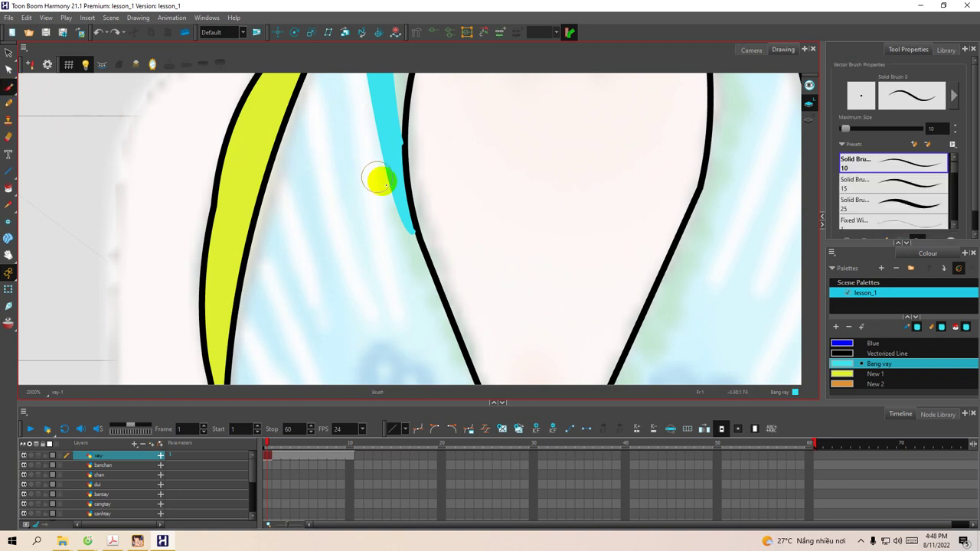
left_click(952, 170)
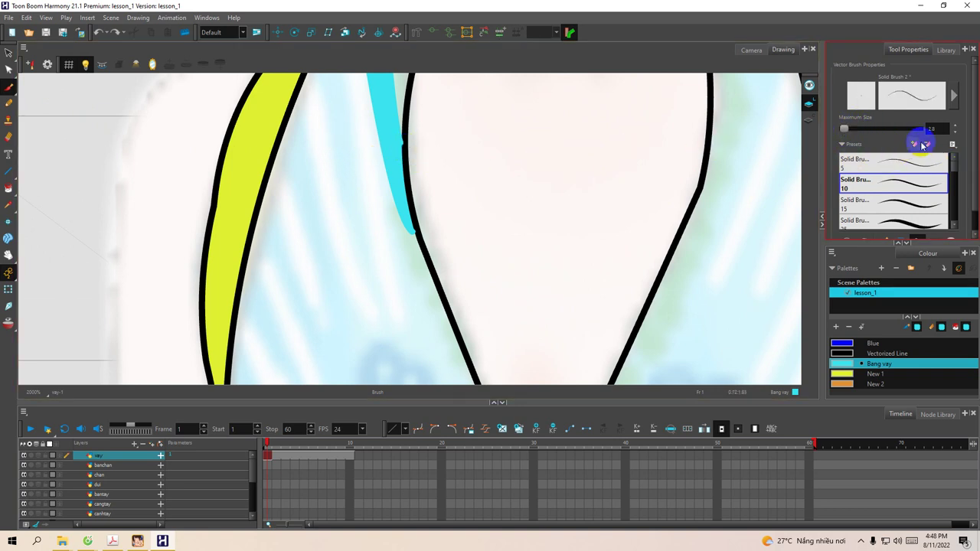
left_click(935, 128)
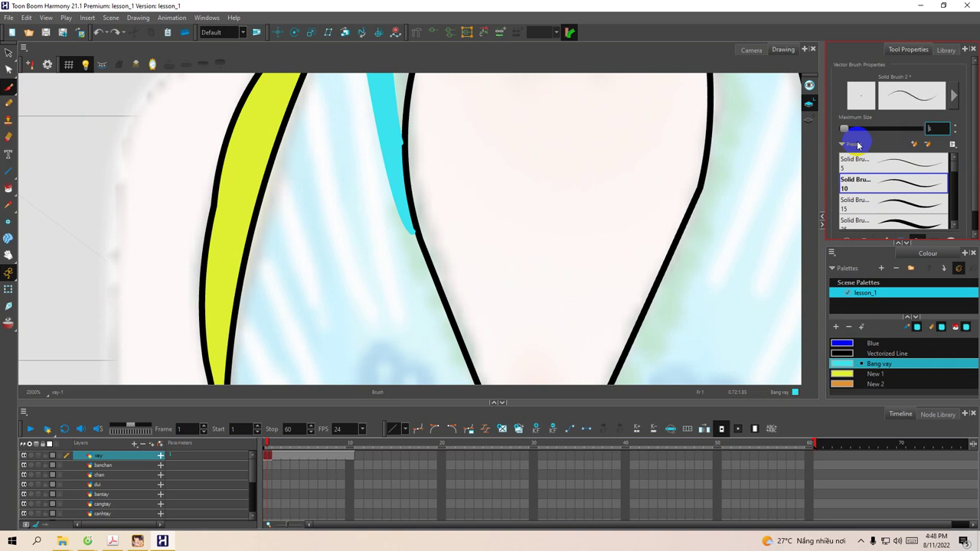
left_click(299, 139)
left_click_drag(298, 138, 301, 170)
Set the brush's maximum size to 6.
left_click(930, 130)
left_click(955, 127)
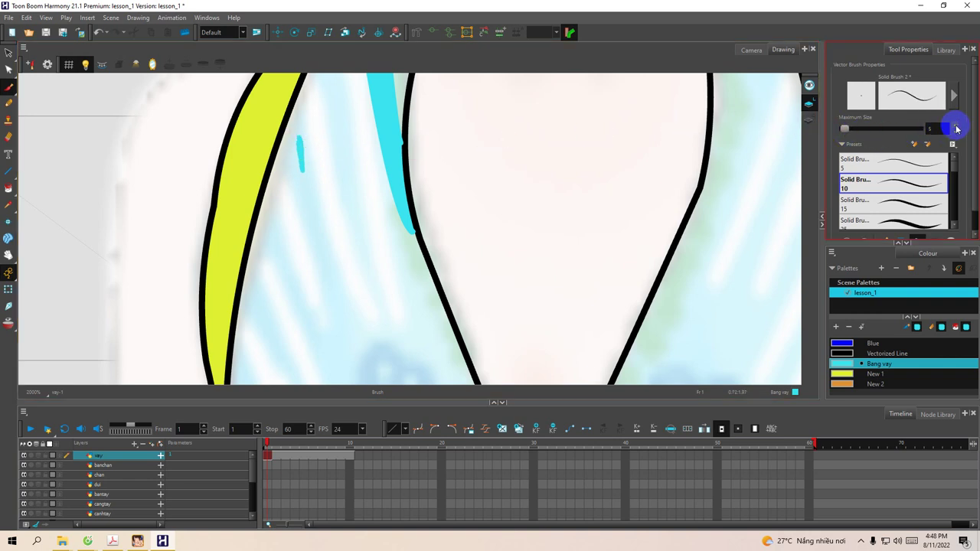
left_click(842, 145)
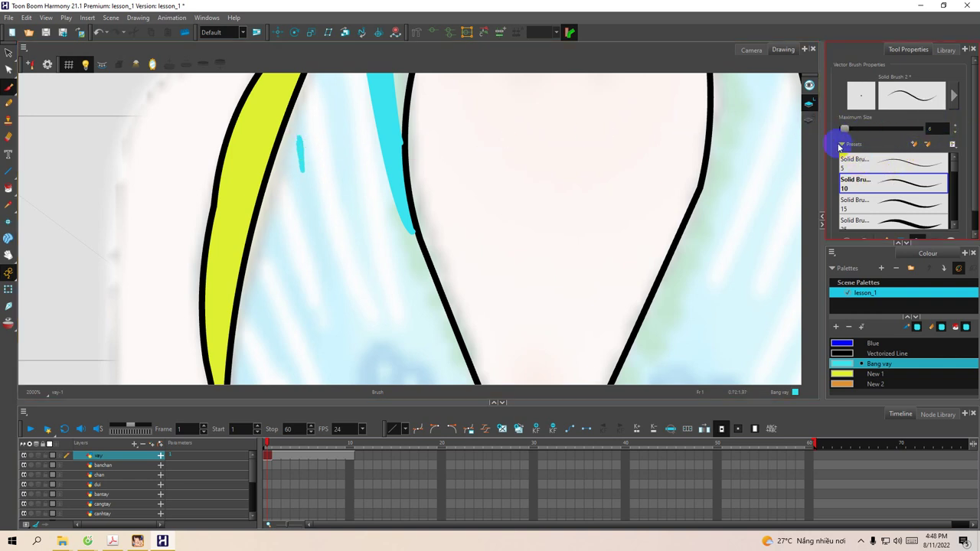
Enlarge the brush preset list, choose Solid Brush 1 and paint a short Bang vay stroke along the stripe next to the filled one.
left_click(861, 251)
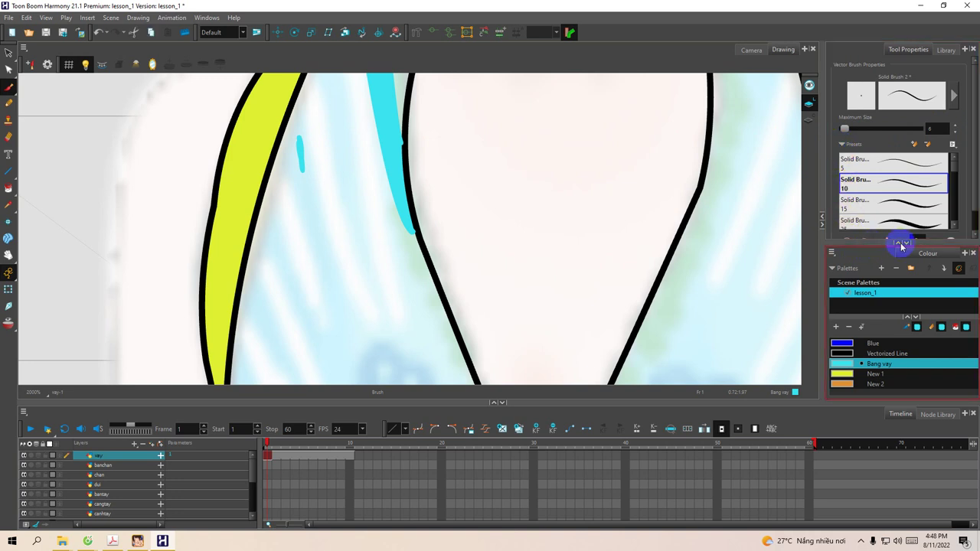
left_click(906, 244)
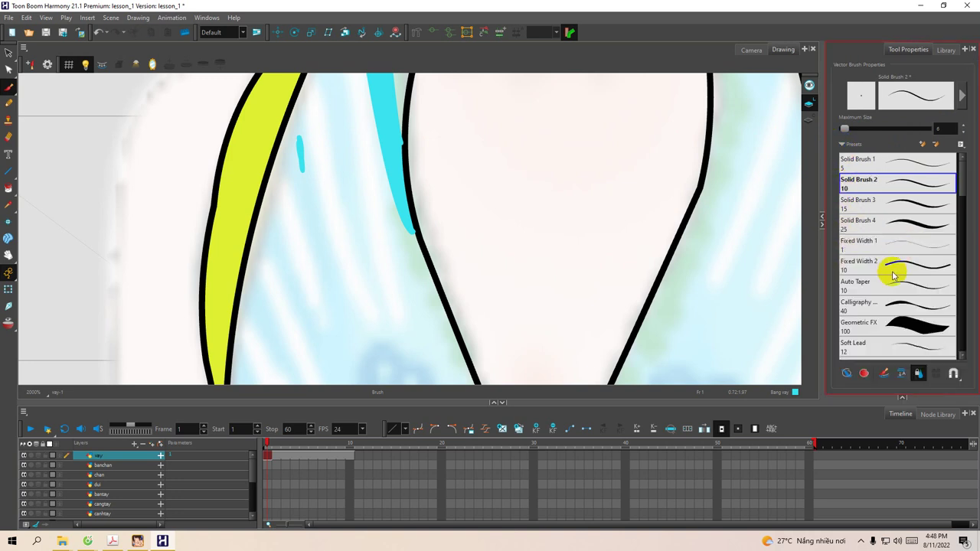
left_click(820, 141)
left_click_drag(820, 134, 617, 146)
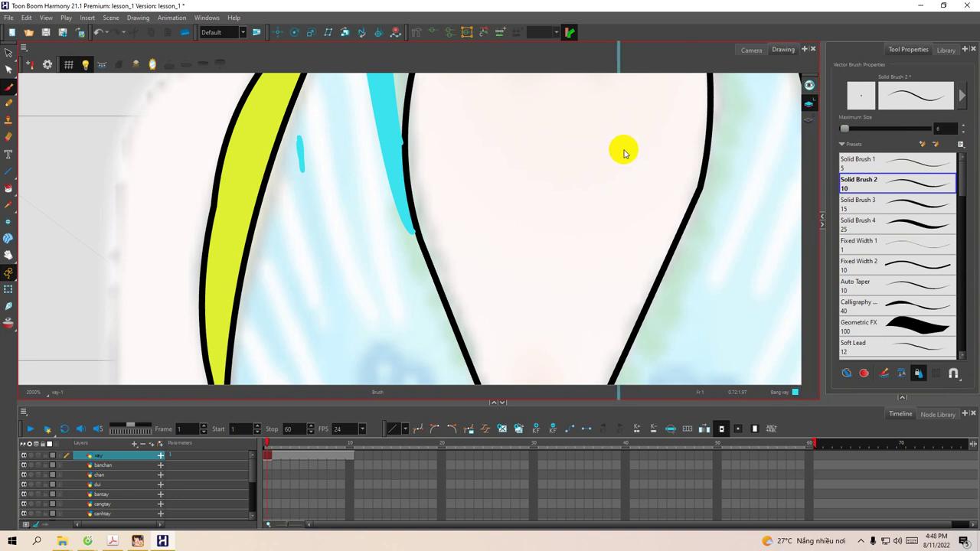
left_click(663, 164)
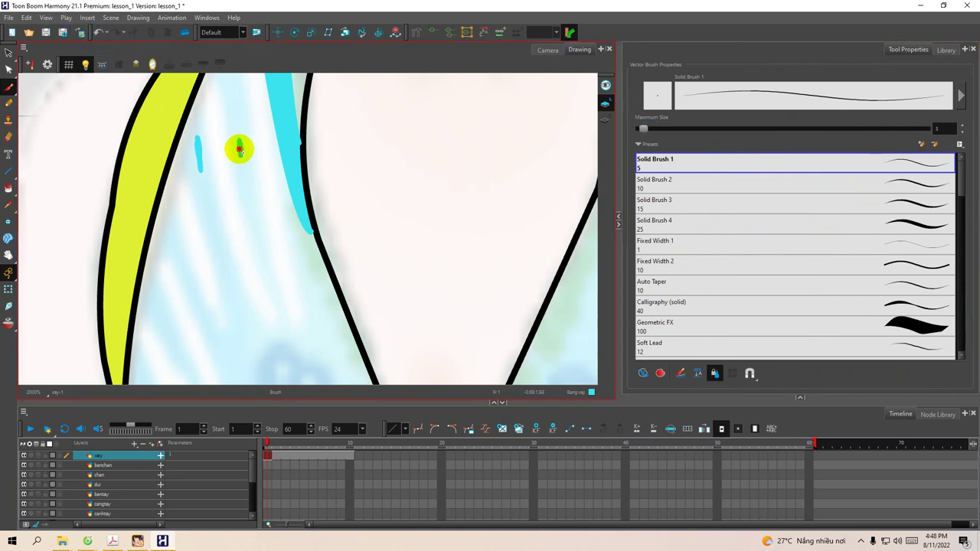
left_click_drag(242, 150, 251, 213)
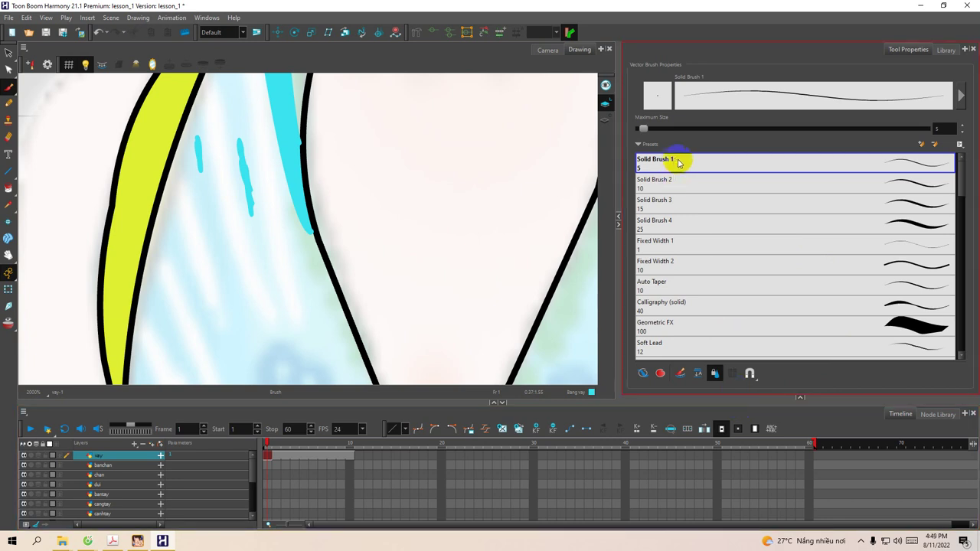
Look through the brush preset options without choosing any, and narrow the tool properties area to widen the drawing view.
left_click(962, 134)
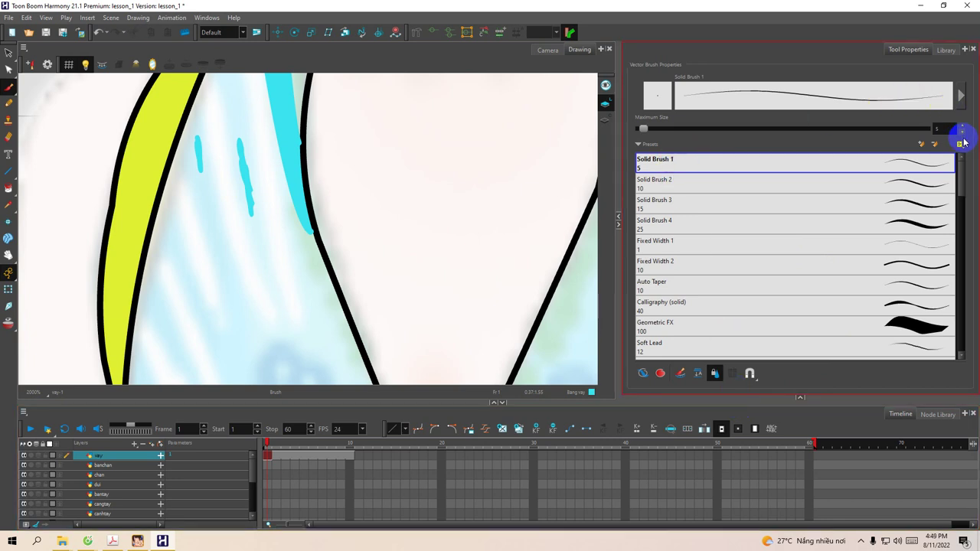
left_click(960, 145)
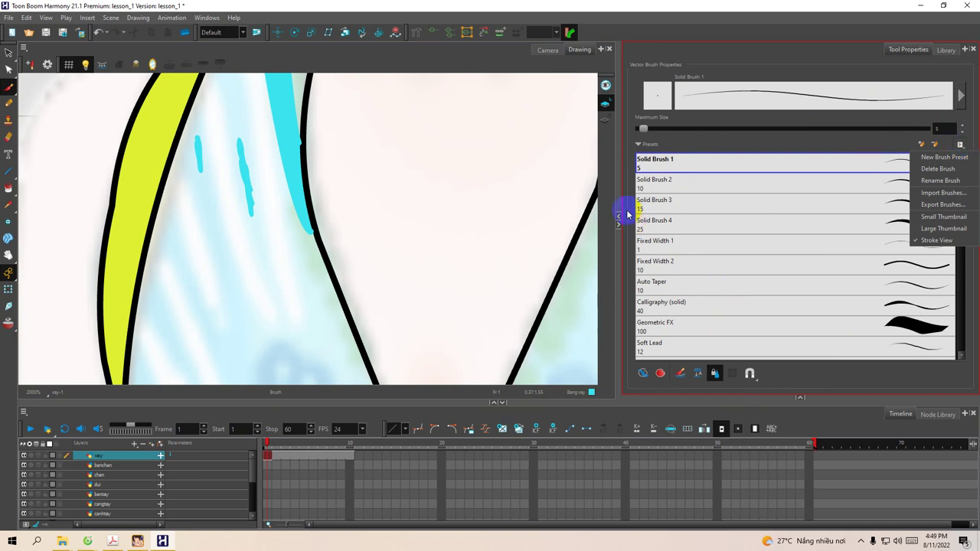
left_click(623, 185)
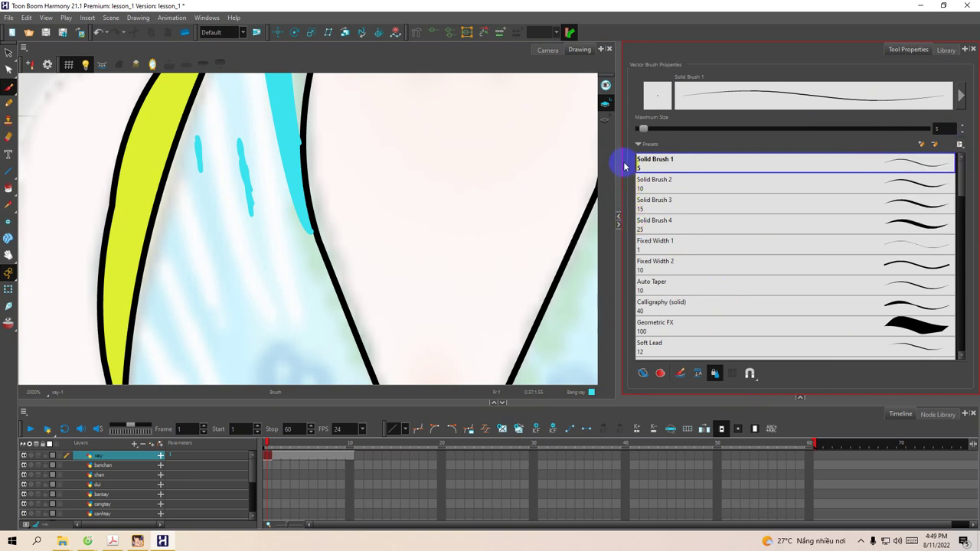
left_click_drag(619, 159, 793, 158)
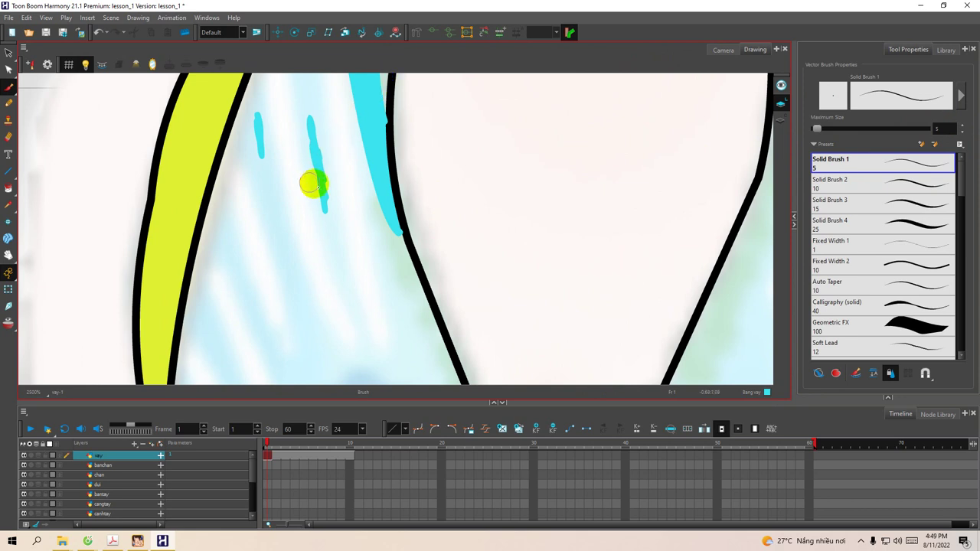
Paint another short Solid Brush 1 stroke in Bang vay at the upper part of the stripe beside the left yellow band.
key("1")
key("1")
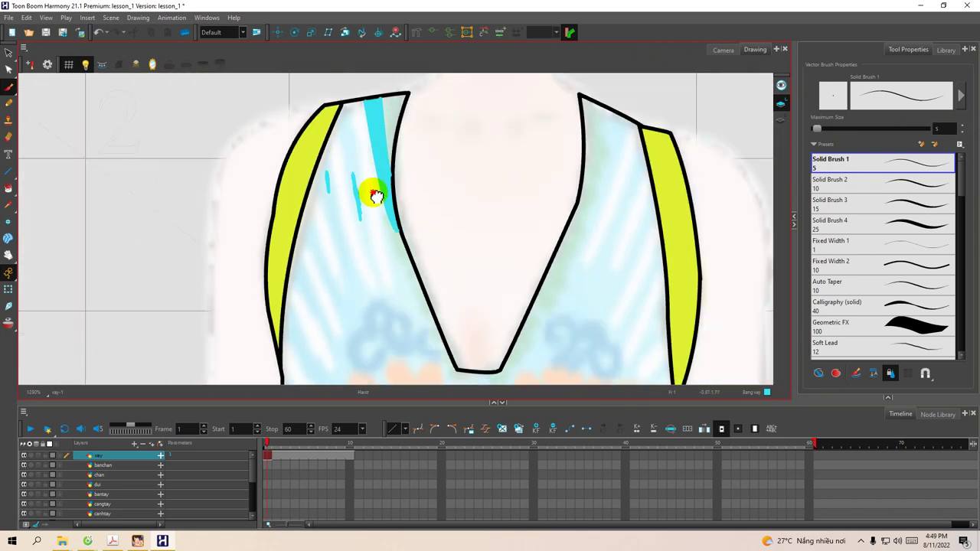
left_click_drag(376, 195, 360, 170)
left_click_drag(326, 99, 329, 127)
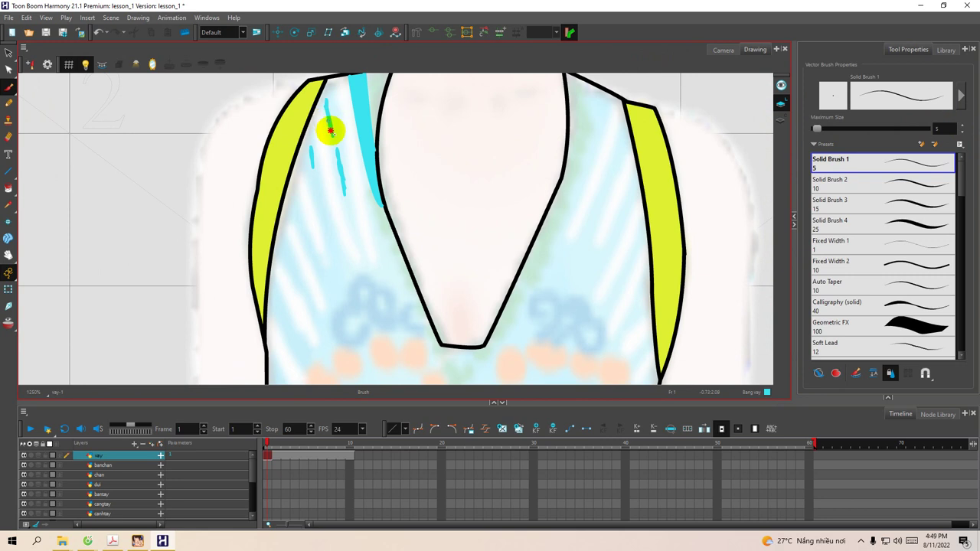
Choose the Solid Brush 2 preset at size 10 and paint the remaining Bang vay stripes down the dress's left side.
left_click(831, 183)
left_click_drag(328, 99, 368, 271)
key("space")
left_click_drag(344, 230, 341, 223)
left_click_drag(309, 140, 343, 282)
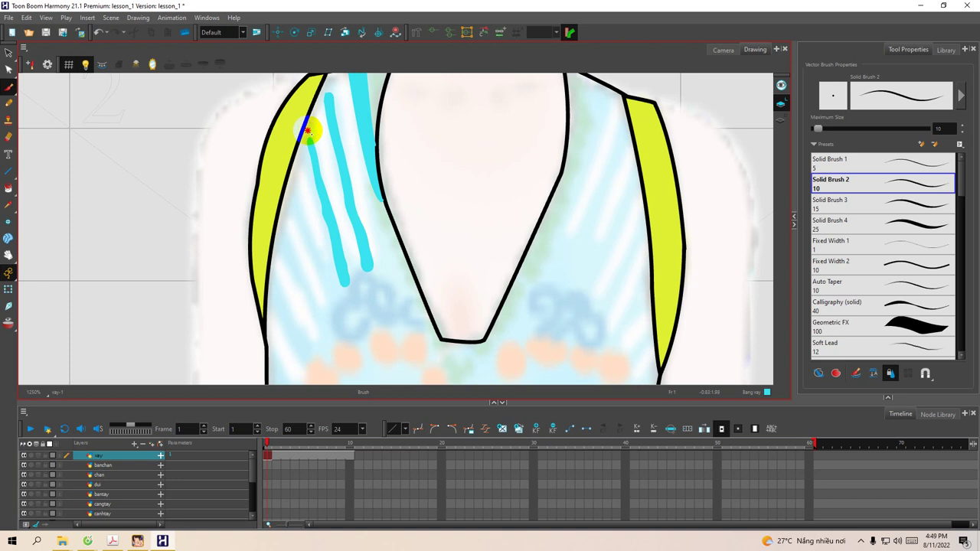
mouse_move(322, 218)
left_mouse_down()
mouse_move(312, 187)
mouse_move(284, 168)
mouse_move(326, 280)
left_mouse_up()
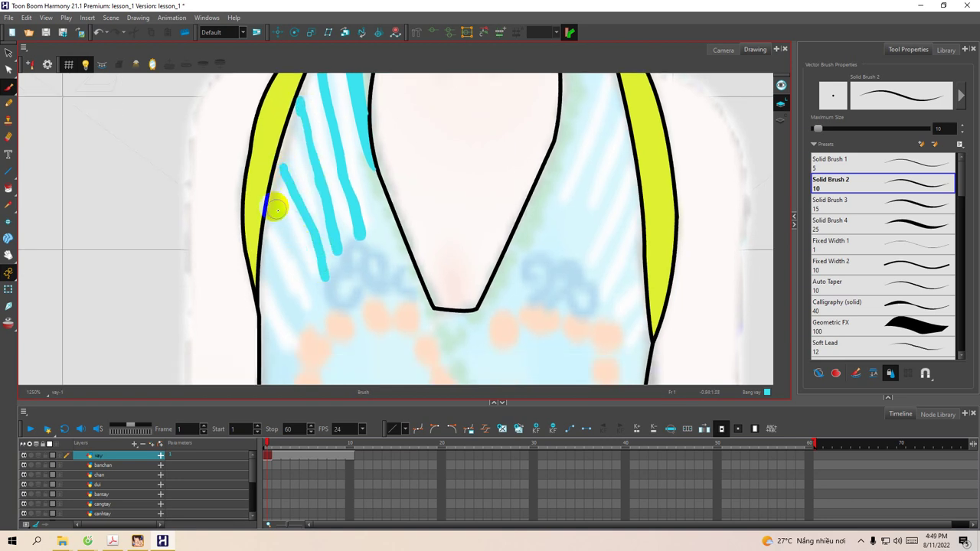
left_click_drag(270, 207, 318, 309)
left_click_drag(265, 261, 306, 332)
Paint the matching slanted Bang vay stripes on the dress's right side, between the neckline and the yellow band.
mouse_move(354, 211)
left_mouse_down()
mouse_move(331, 220)
mouse_move(400, 170)
mouse_move(420, 217)
mouse_move(494, 162)
mouse_move(494, 219)
mouse_move(452, 304)
left_mouse_up()
mouse_move(495, 122)
left_mouse_down()
mouse_move(432, 301)
mouse_move(474, 264)
mouse_move(477, 223)
mouse_move(528, 136)
mouse_move(484, 233)
left_mouse_up()
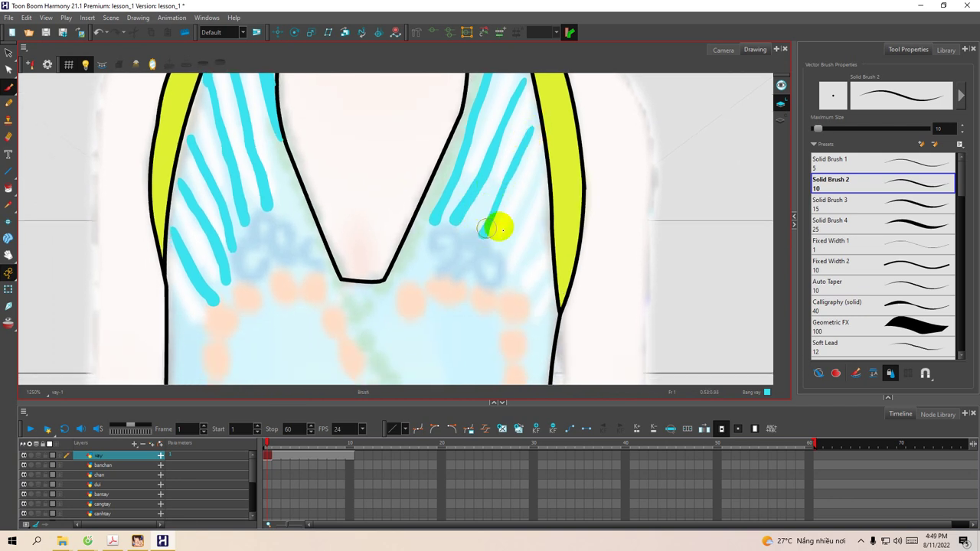
mouse_move(543, 171)
left_mouse_down()
mouse_move(495, 254)
mouse_move(526, 223)
left_mouse_up()
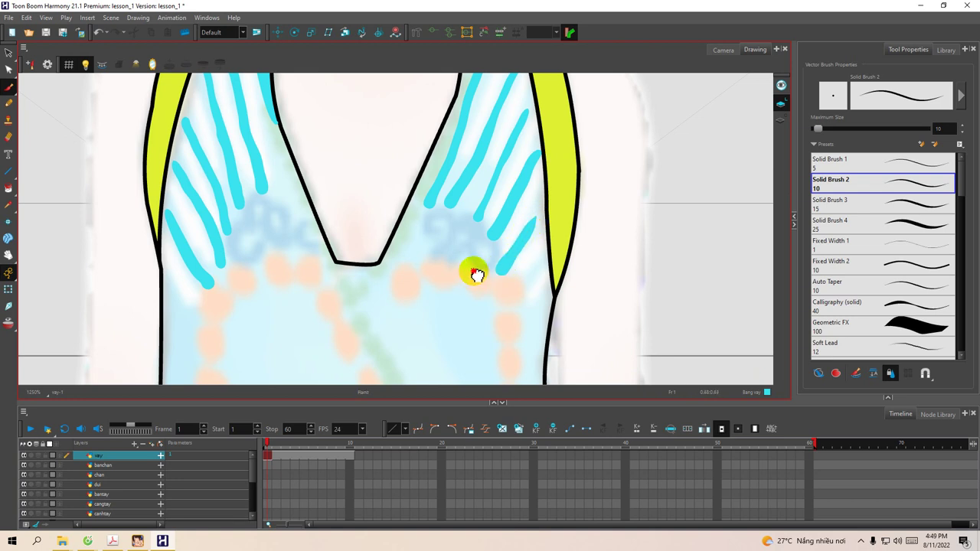
Bring back the colour palette, select the orange New 2 colour and paint a dot below the left stripes.
left_click_drag(470, 278, 472, 207)
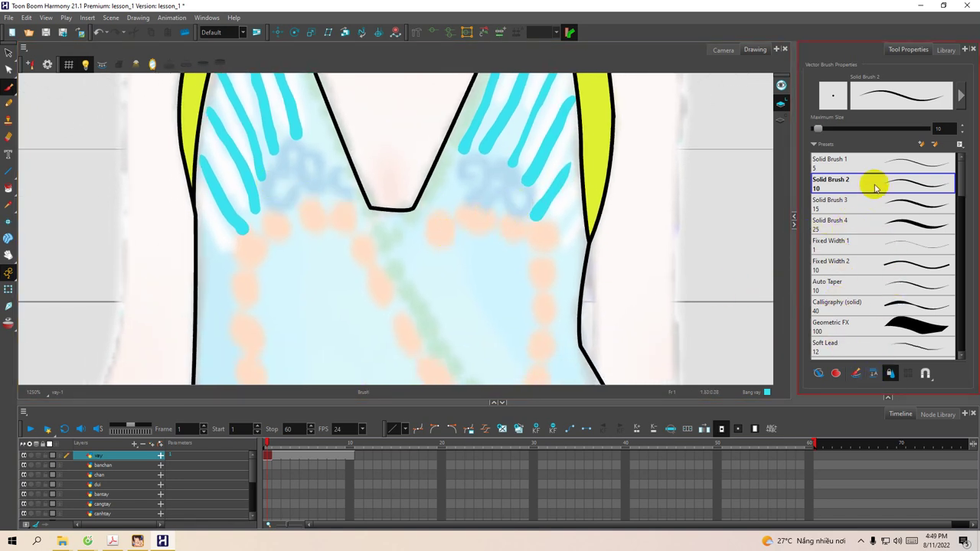
left_click(888, 399)
left_click_drag(857, 243, 857, 109)
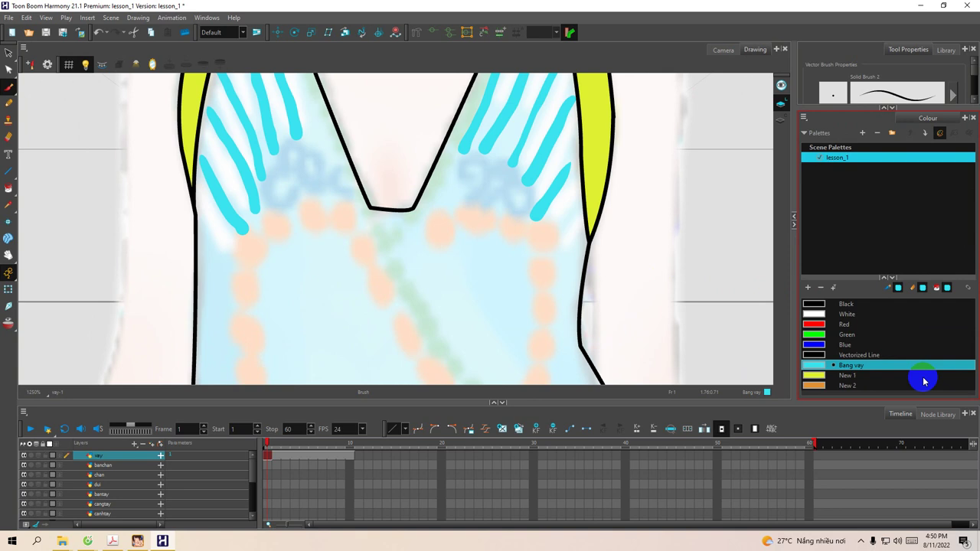
left_click(811, 385)
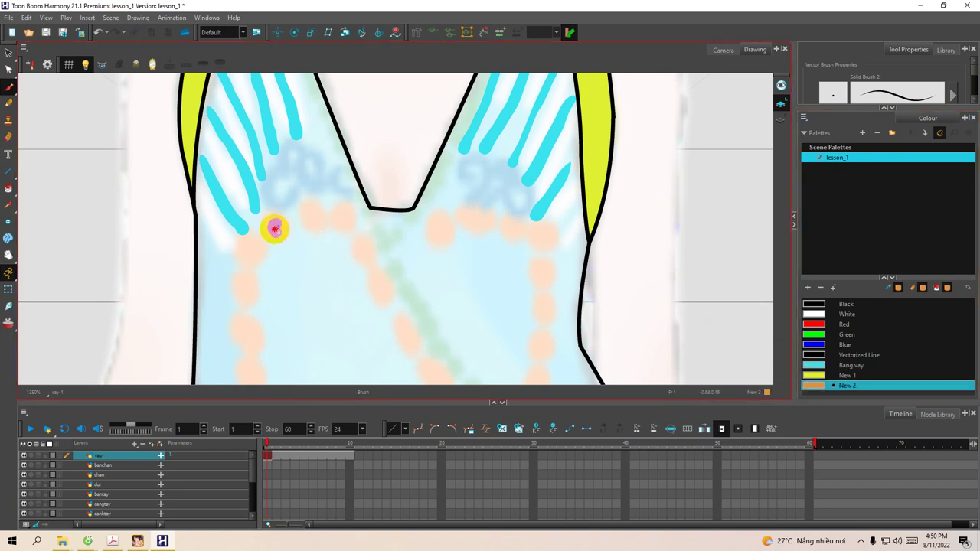
left_click(274, 225)
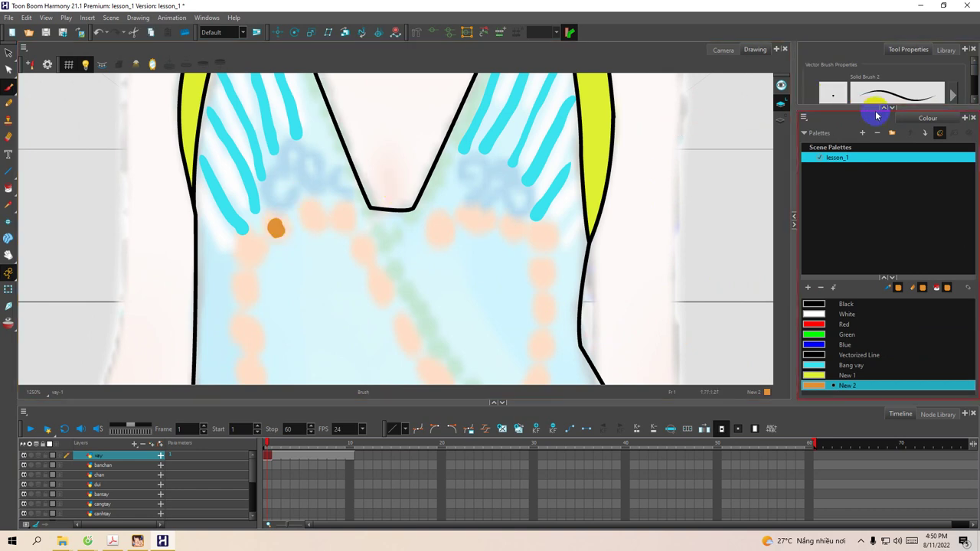
Enlarge the brush preset list, keep Solid Brush 2 and paint New 2 dots along the left chest row and its corner.
left_click_drag(868, 109, 864, 243)
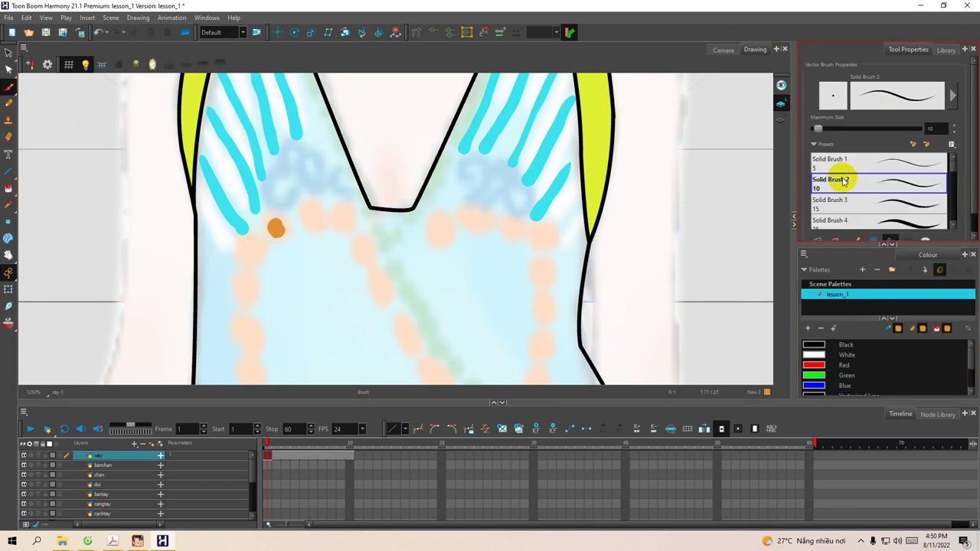
left_click(837, 189)
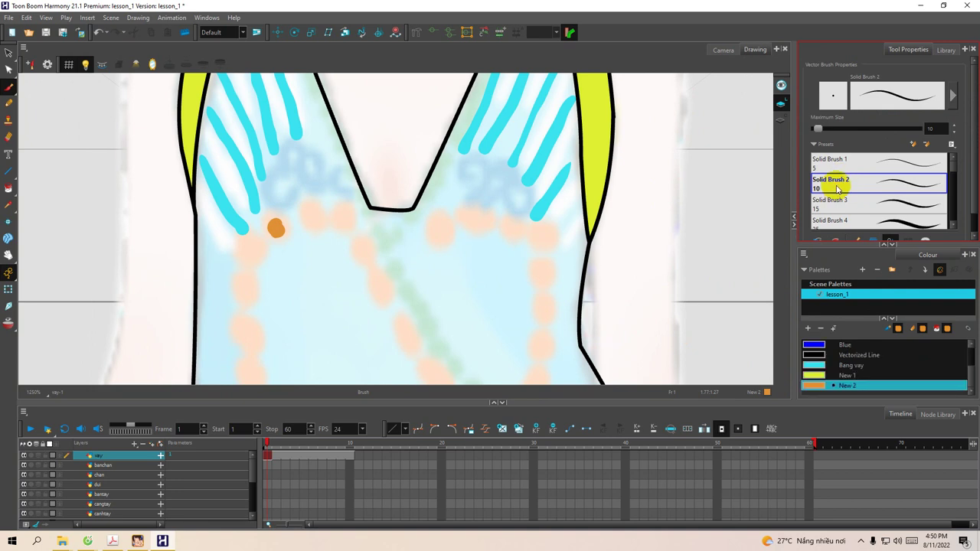
left_click(314, 218)
left_click(341, 215)
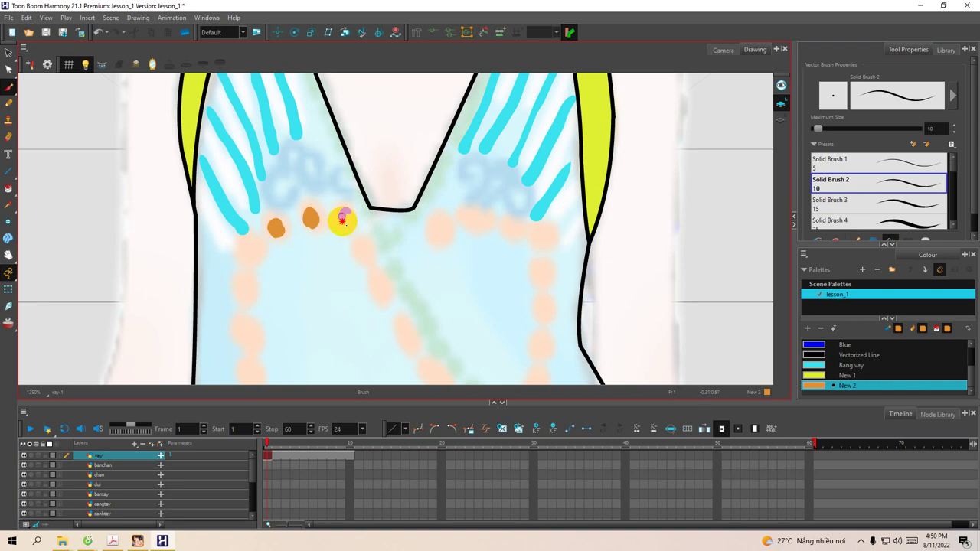
left_click(255, 251)
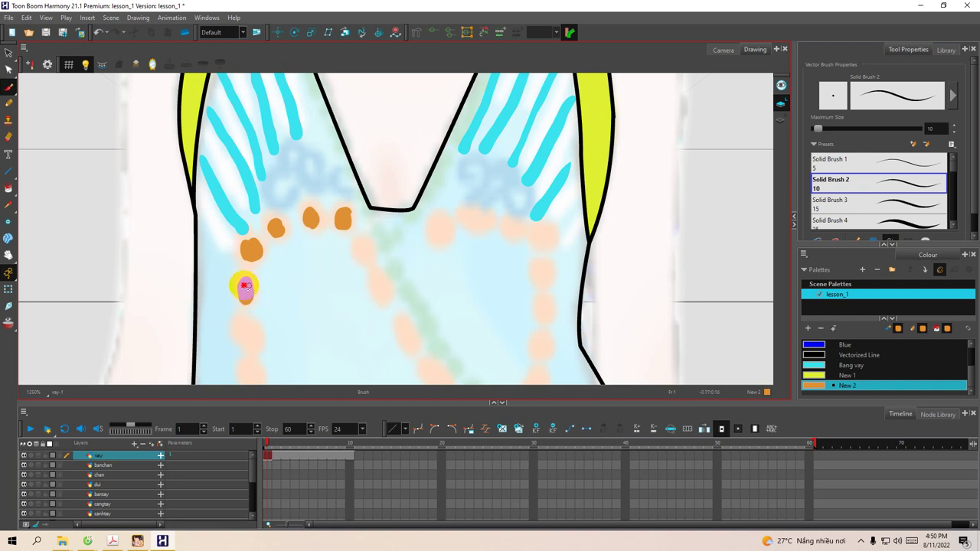
Paint New 2 dots down the dress's left column and along the short row reaching the left waist outline.
scroll(256, 268, "down", 2)
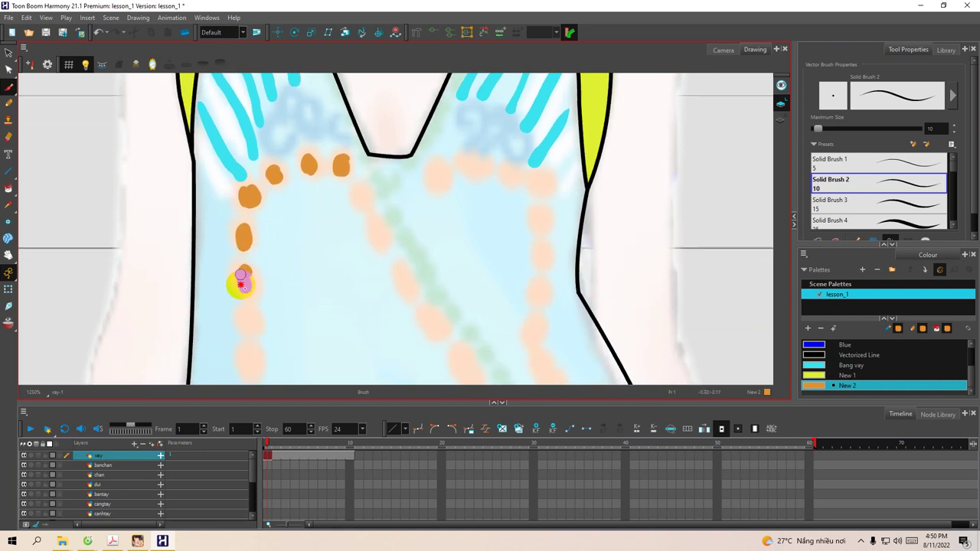
scroll(253, 269, "down", 2)
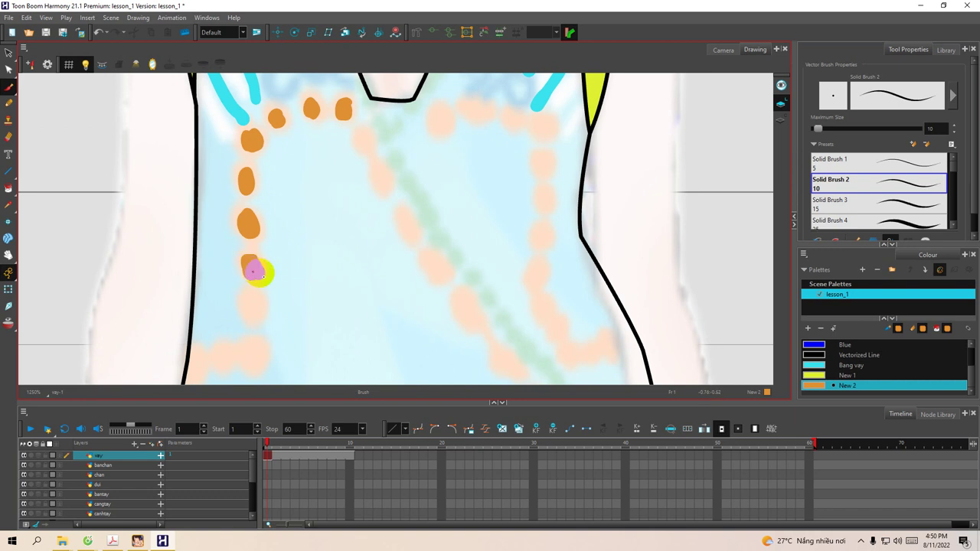
scroll(258, 271, "down", 2)
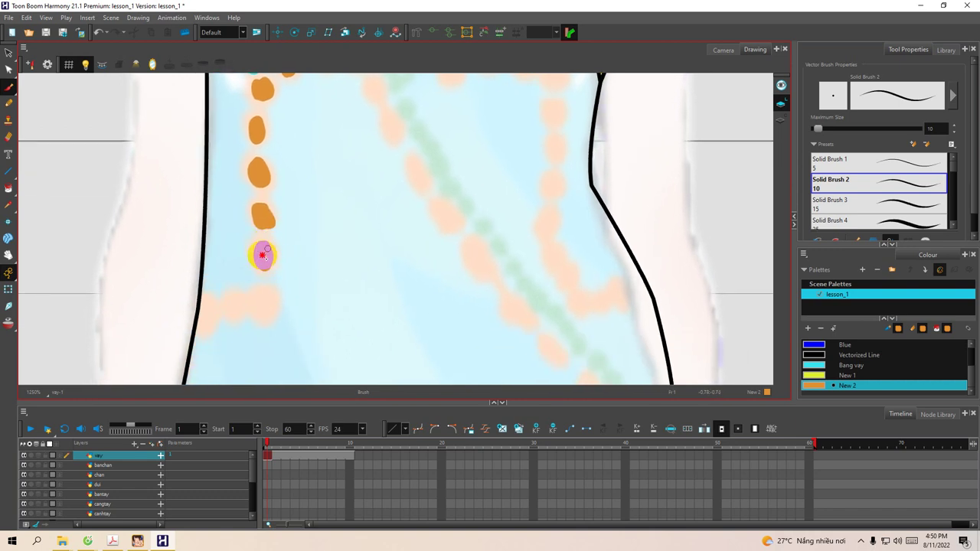
scroll(242, 280, "down", 2)
mouse_move(215, 273)
left_mouse_down()
mouse_move(209, 292)
mouse_move(216, 264)
mouse_move(235, 282)
left_mouse_up()
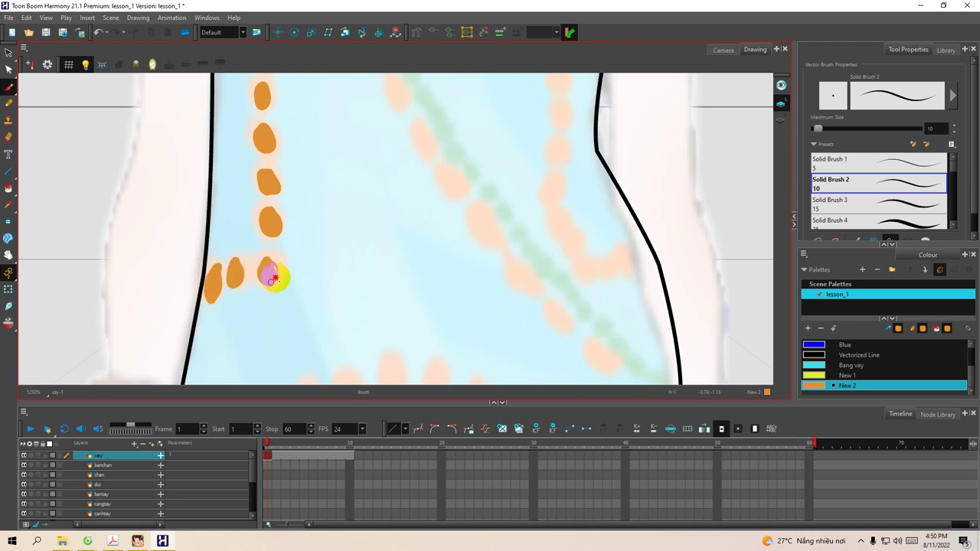
left_click_drag(269, 264, 270, 266)
mouse_move(273, 272)
left_mouse_down()
mouse_move(275, 281)
mouse_move(279, 272)
left_mouse_up()
Paint the first New 2 dots of the diagonal row that starts below the neckline.
key("space")
mouse_move(382, 90)
left_mouse_down()
mouse_move(343, 237)
mouse_move(334, 233)
left_mouse_up()
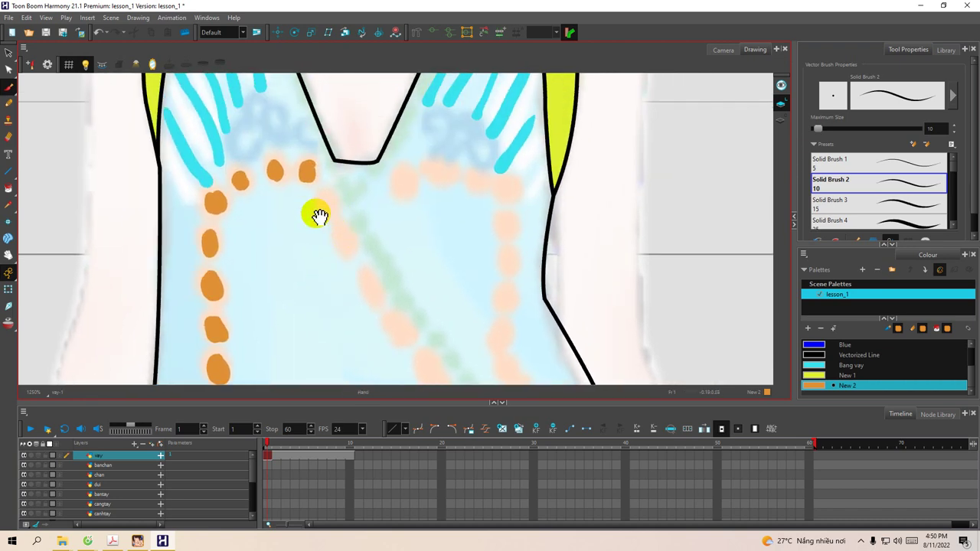
left_click_drag(326, 197, 327, 212)
left_click_drag(335, 229, 348, 255)
Paint New 2 dots along the right chest row, from beside the neckline to its outer corner.
scroll(396, 206, "up", 1)
left_click_drag(393, 193, 395, 204)
mouse_move(397, 205)
left_mouse_down()
mouse_move(396, 214)
mouse_move(438, 200)
mouse_move(473, 208)
left_mouse_up()
left_click_drag(498, 205, 505, 217)
Paint New 2 dots down the dress's right column and along the short row toward the right waist outline.
key("space")
left_click_drag(501, 258, 510, 228)
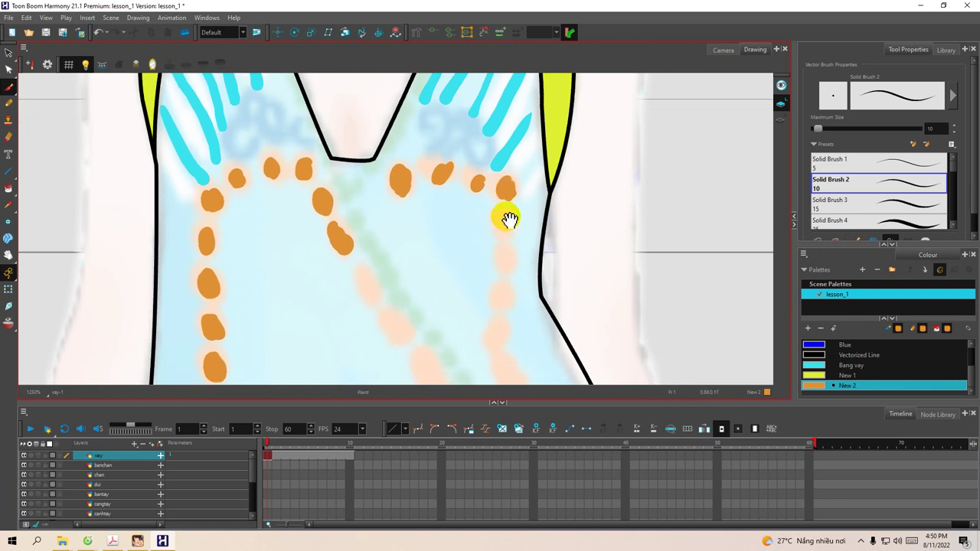
left_click_drag(505, 216, 504, 226)
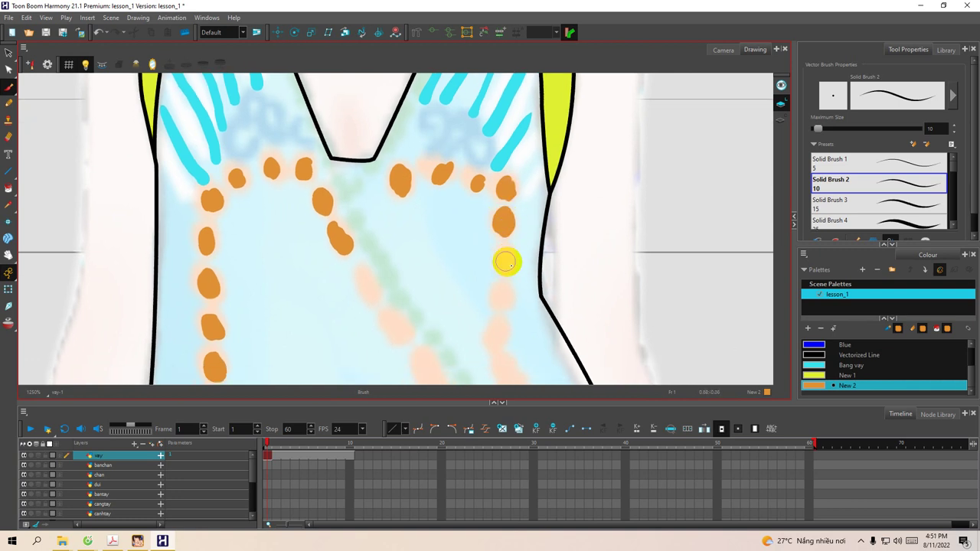
left_click_drag(507, 268, 505, 300)
scroll(482, 284, "down", 3)
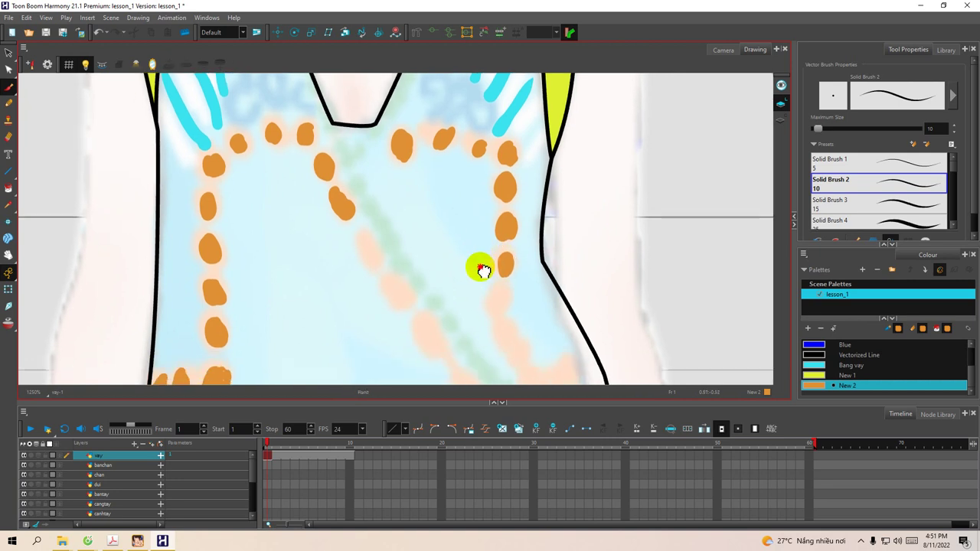
left_click_drag(510, 264, 508, 268)
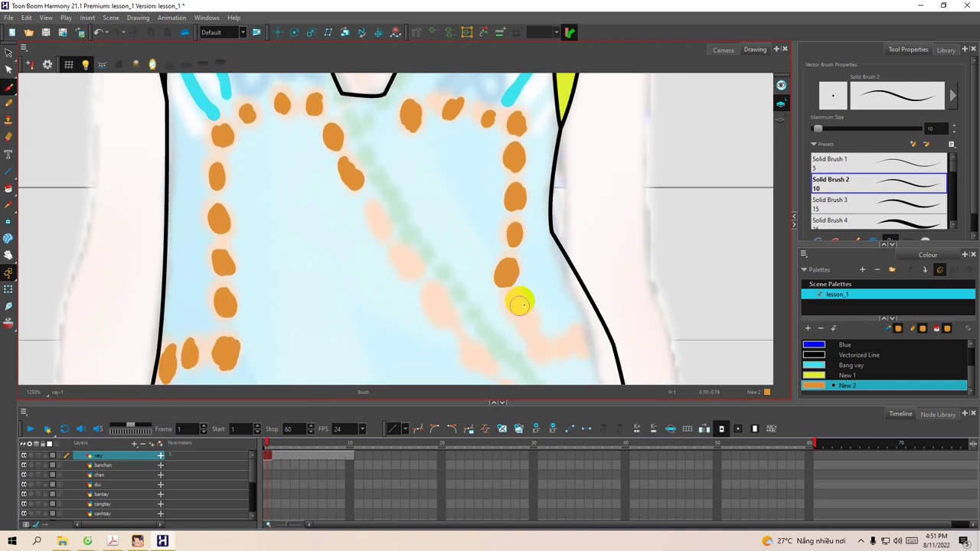
left_click_drag(520, 307, 518, 309)
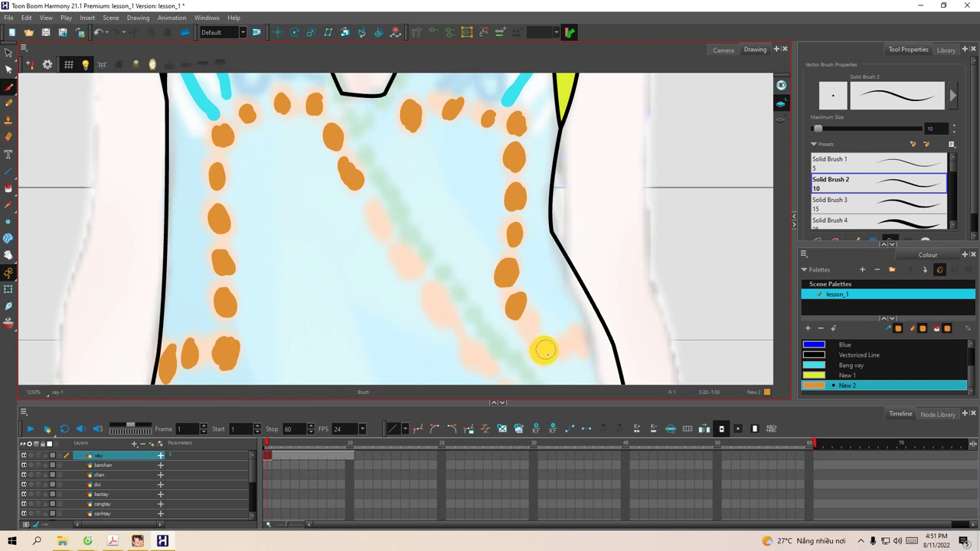
left_click_drag(542, 354, 540, 354)
left_click_drag(579, 337, 578, 345)
Paint the remaining New 2 dots of the diagonal row, from mid-torso down toward the dress's lower right side.
left_click_drag(375, 209, 379, 233)
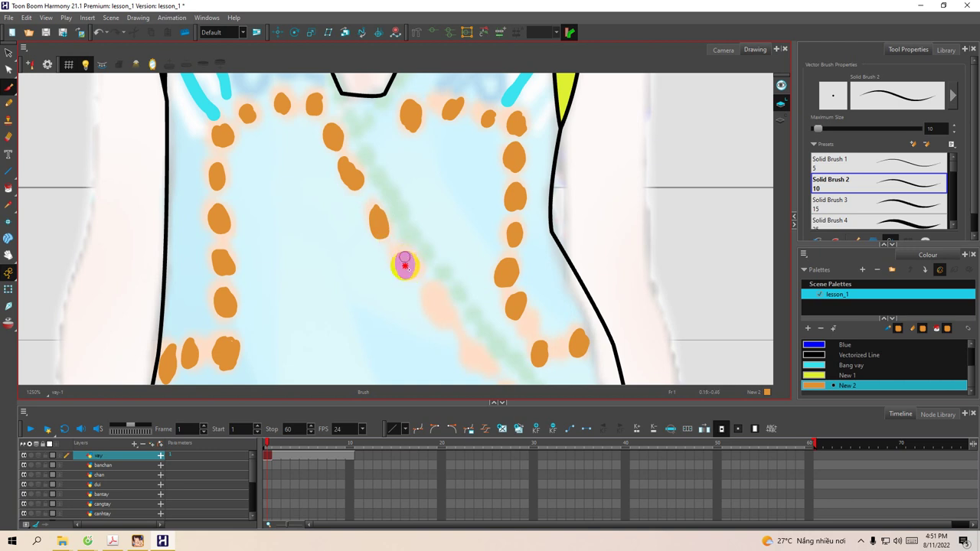
mouse_move(407, 264)
left_mouse_down()
mouse_move(421, 238)
mouse_move(437, 266)
left_mouse_up()
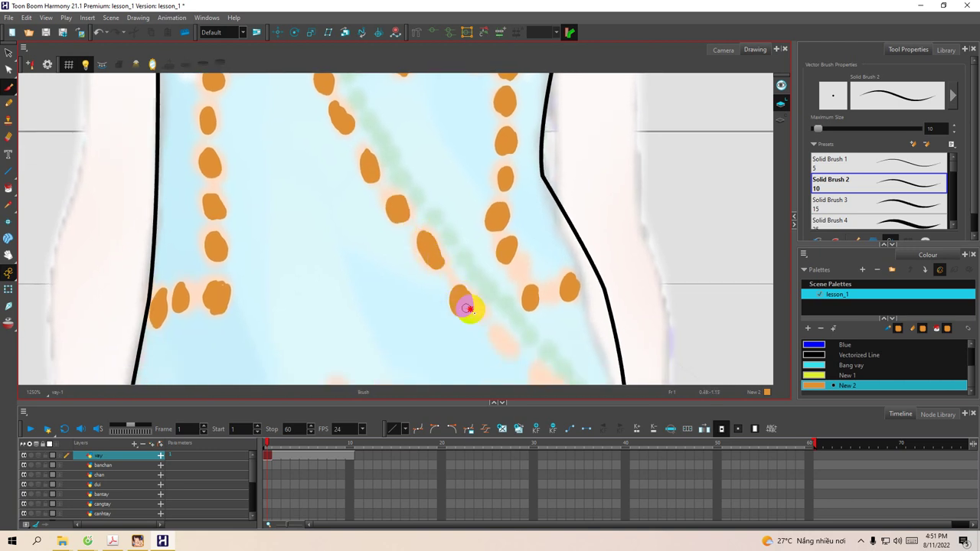
mouse_move(486, 317)
left_mouse_down()
mouse_move(466, 245)
mouse_move(487, 281)
left_mouse_up()
left_click_drag(534, 313, 536, 314)
left_click_drag(471, 230, 473, 277)
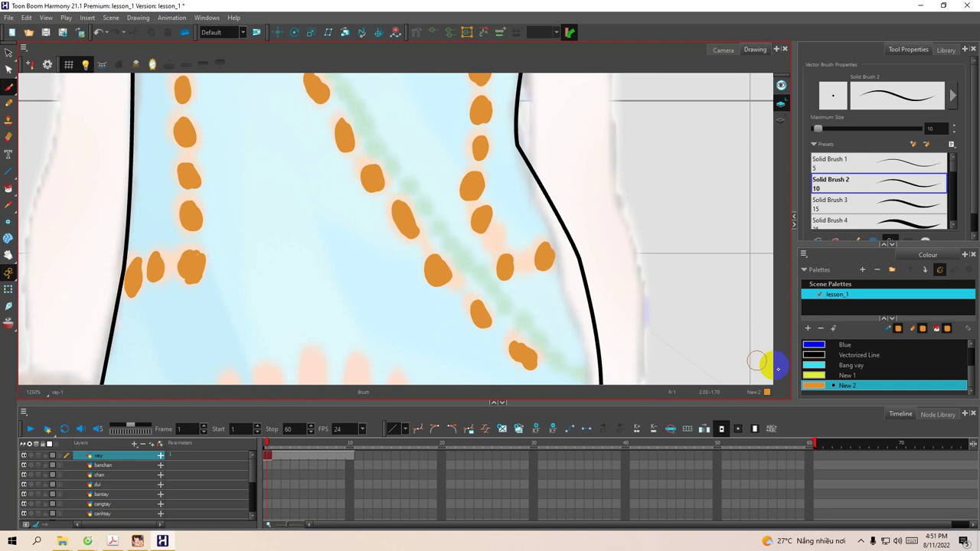
Paint a continuous New 1 stripe beside the diagonal dots, from below the neckline to the dress's lower right side.
left_click(817, 375)
left_click_drag(374, 100, 374, 166)
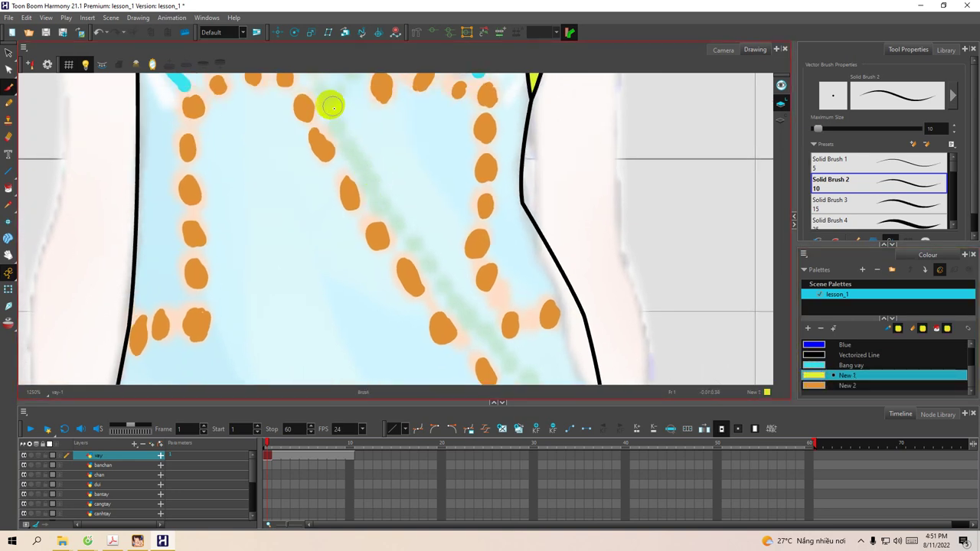
mouse_move(340, 139)
left_mouse_down()
mouse_move(367, 180)
mouse_move(333, 114)
mouse_move(370, 190)
mouse_move(427, 254)
mouse_move(383, 202)
mouse_move(393, 222)
mouse_move(420, 259)
mouse_move(420, 233)
mouse_move(398, 210)
mouse_move(428, 262)
mouse_move(389, 205)
mouse_move(464, 296)
mouse_move(427, 264)
mouse_move(471, 298)
left_mouse_up()
mouse_move(490, 307)
left_mouse_down()
mouse_move(463, 278)
mouse_move(460, 248)
mouse_move(421, 219)
mouse_move(476, 282)
mouse_move(462, 276)
mouse_move(494, 231)
mouse_move(451, 307)
mouse_move(439, 360)
left_mouse_up()
left_click_drag(465, 125, 451, 317)
mouse_move(403, 192)
left_mouse_down()
mouse_move(431, 302)
mouse_move(468, 336)
left_mouse_up()
left_click_drag(475, 276, 505, 289)
Add the colour New 3 to the lesson_1 palette and set it to green with H 149, S 49, V 57.
left_click_drag(332, 263, 350, 237)
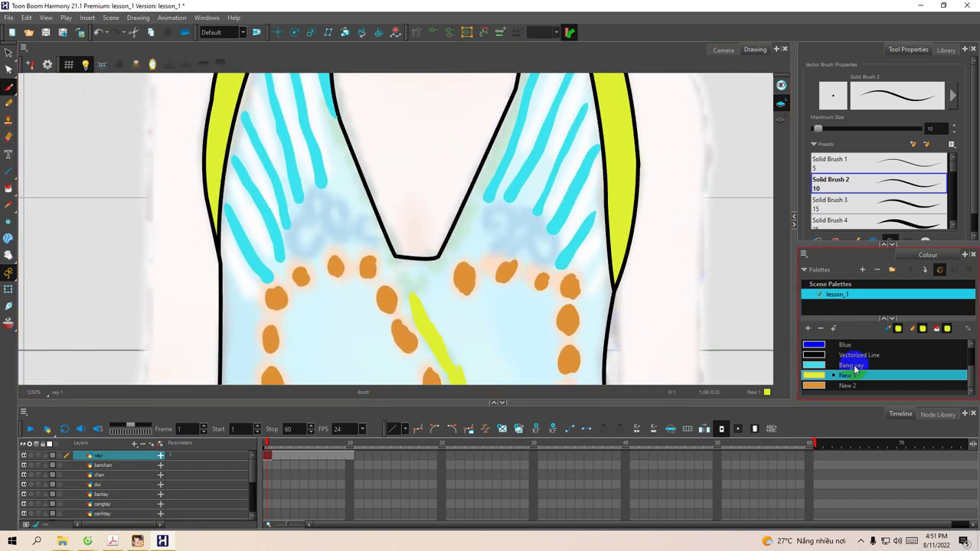
left_click(816, 387)
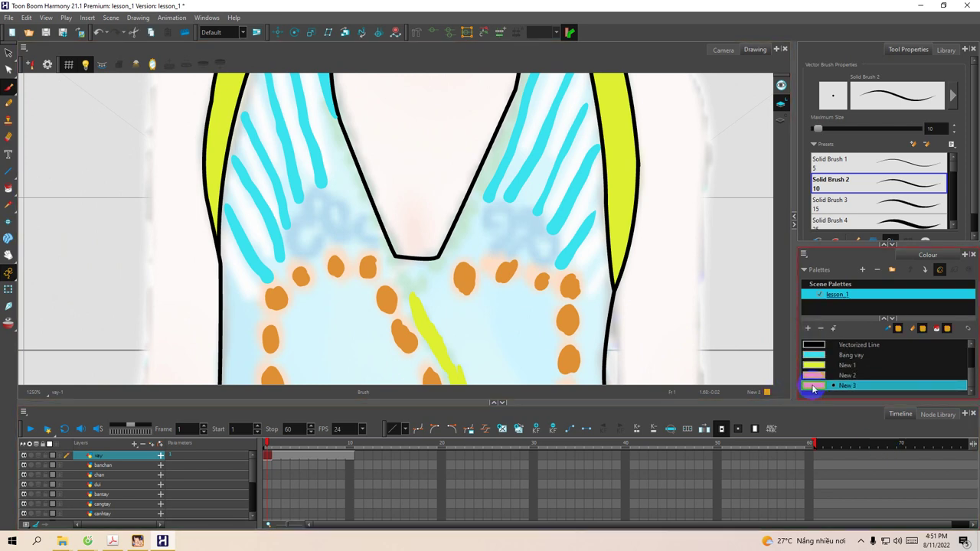
double_click(814, 386)
left_click(624, 244)
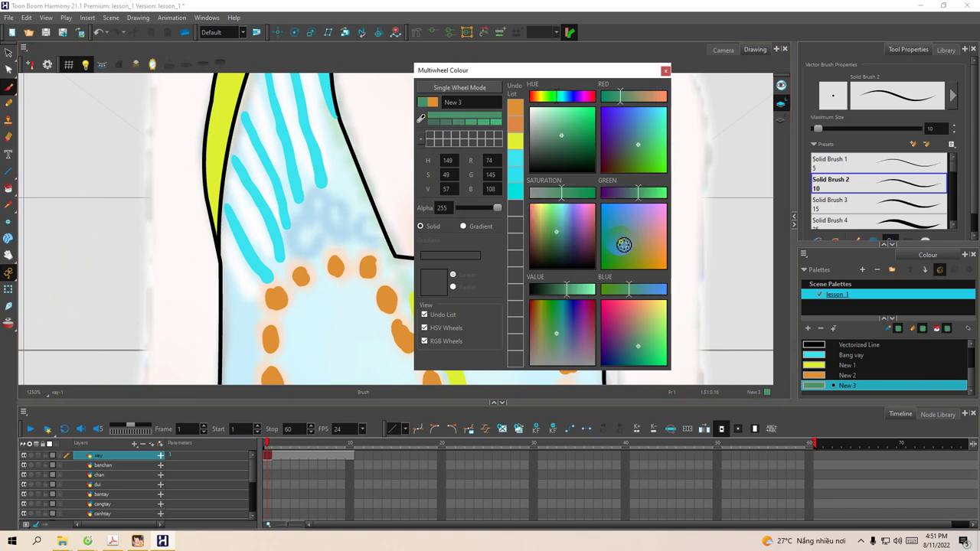
left_click(664, 70)
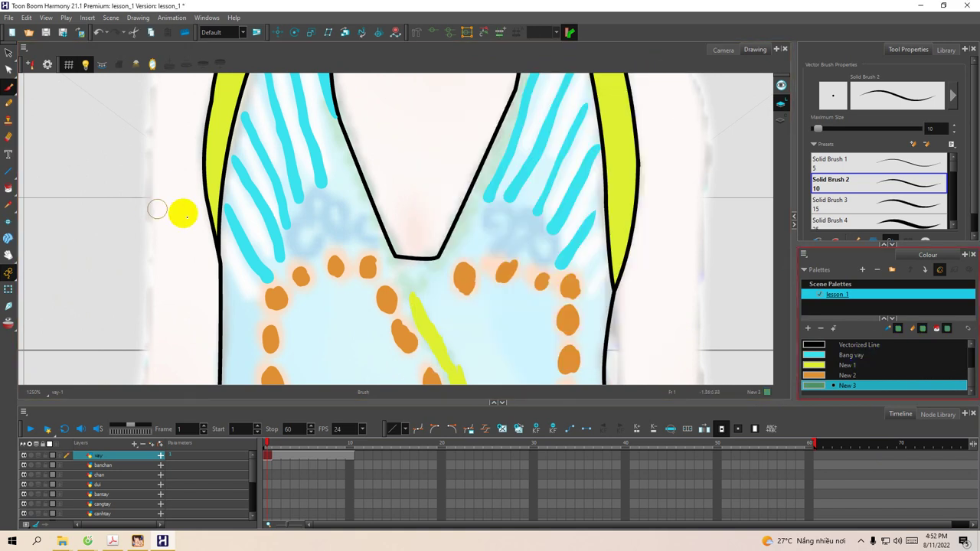
Paint the curly New 3 motifs beneath the cyan stripes on both sides of the neckline.
left_click(316, 241)
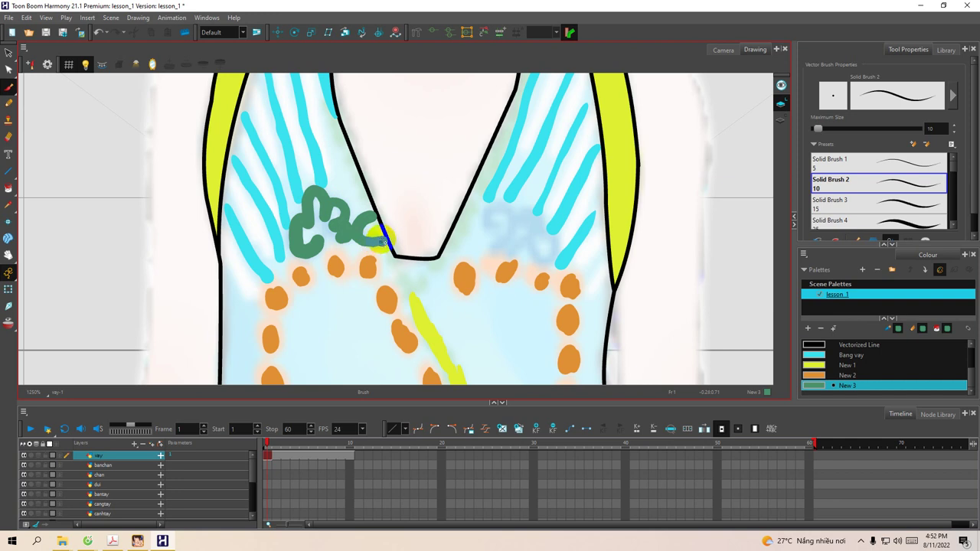
left_click_drag(483, 238, 438, 233)
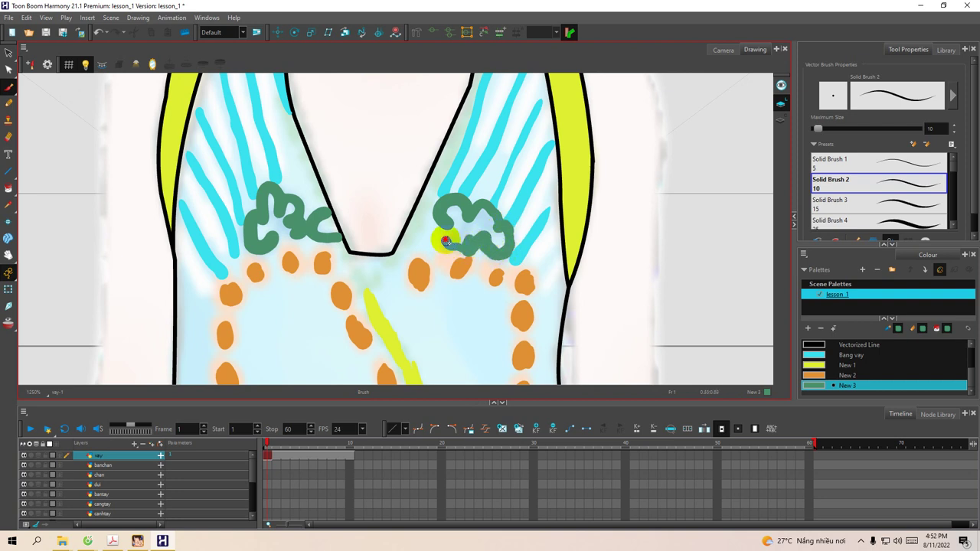
Paint New 2 vertical bars above the hem band, from the tallest central bar toward the left outline.
left_click_drag(380, 253, 403, 138)
left_click_drag(407, 207, 435, 118)
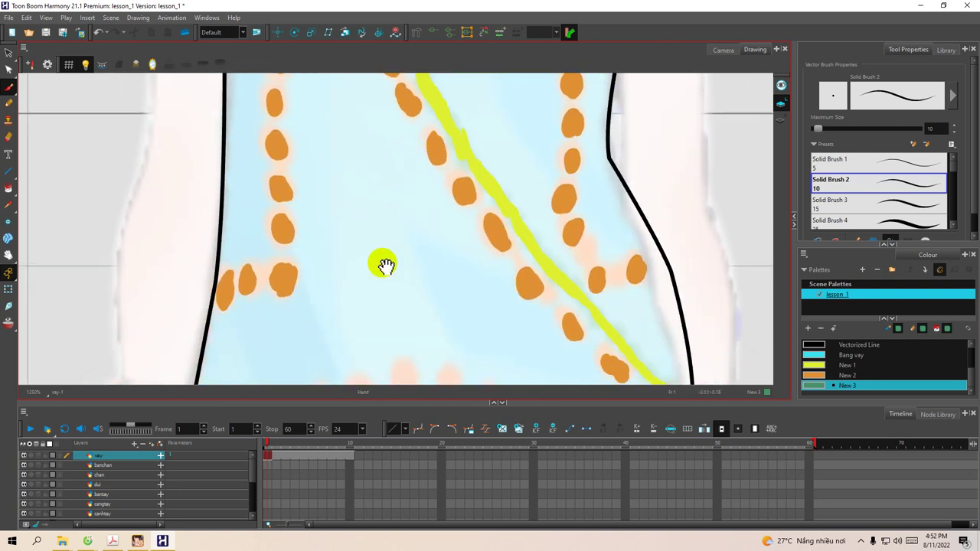
left_click_drag(387, 240, 395, 178)
scroll(403, 243, "down", 10)
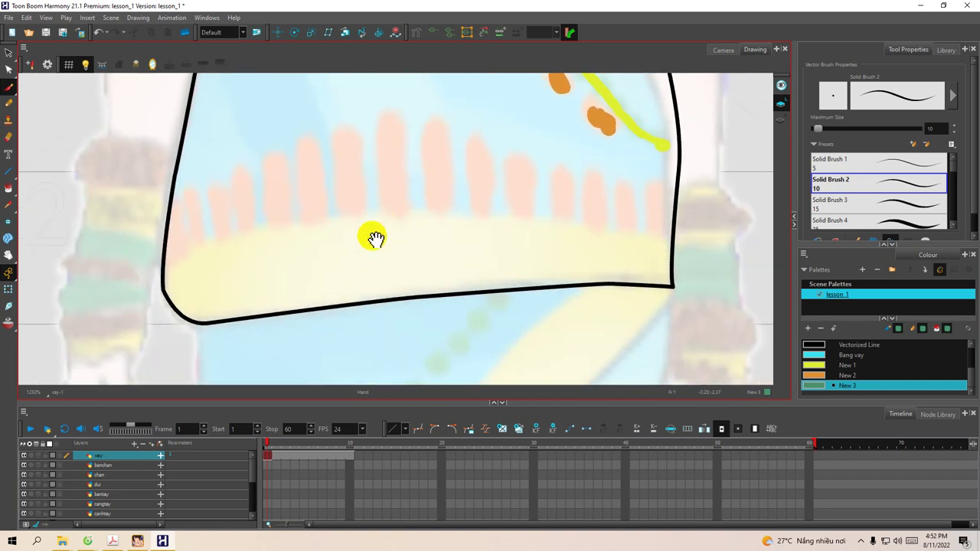
left_click_drag(368, 253, 400, 301)
left_click(814, 375)
left_click(815, 375)
scroll(406, 176, "up", 1)
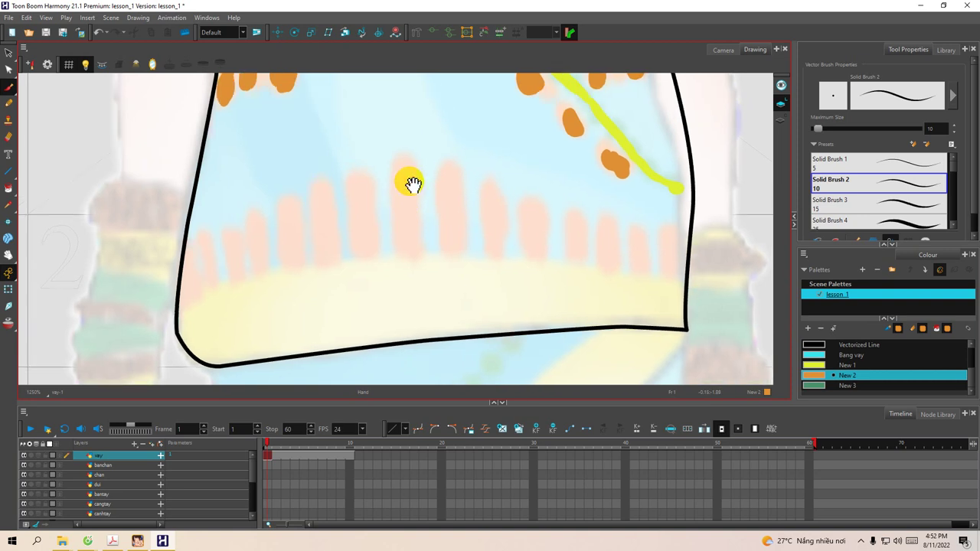
mouse_move(405, 163)
left_mouse_down()
mouse_move(396, 221)
mouse_move(402, 247)
mouse_move(403, 172)
mouse_move(413, 250)
mouse_move(407, 163)
mouse_move(412, 229)
left_mouse_up()
mouse_move(356, 175)
left_mouse_down()
mouse_move(355, 243)
mouse_move(365, 167)
mouse_move(375, 243)
mouse_move(365, 196)
mouse_move(366, 238)
mouse_move(363, 181)
mouse_move(360, 247)
mouse_move(379, 246)
mouse_move(360, 232)
left_mouse_up()
mouse_move(347, 186)
left_mouse_down()
mouse_move(336, 257)
mouse_move(348, 251)
mouse_move(345, 180)
mouse_move(353, 250)
left_mouse_up()
mouse_move(307, 225)
left_mouse_down()
mouse_move(309, 195)
mouse_move(318, 259)
mouse_move(320, 234)
mouse_move(305, 253)
mouse_move(300, 219)
mouse_move(304, 264)
mouse_move(304, 215)
mouse_move(313, 270)
mouse_move(279, 243)
mouse_move(284, 272)
mouse_move(282, 230)
mouse_move(291, 277)
left_mouse_up()
key("space")
left_click_drag(252, 231, 260, 264)
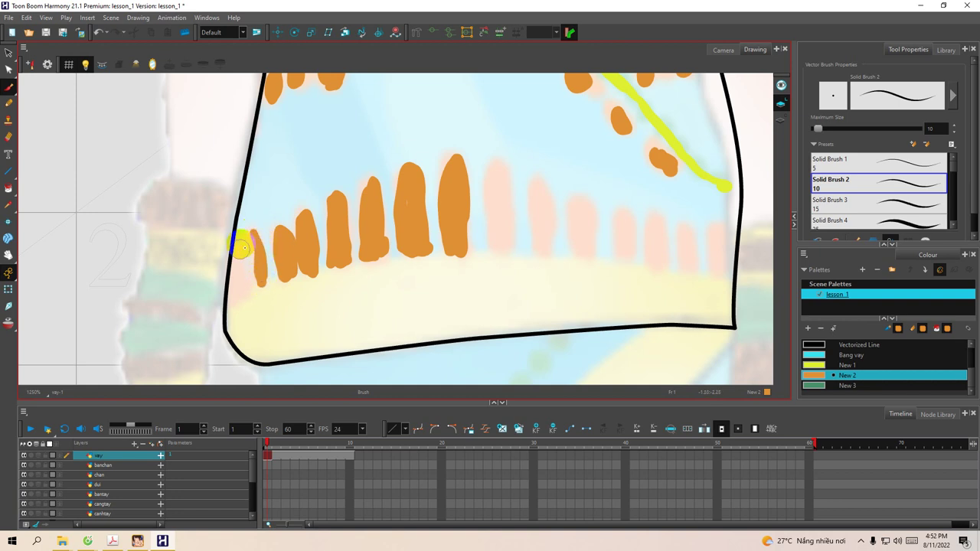
Paint the remaining New 2 hem bars at the left outline and across the dress's right half.
key("space")
left_click_drag(332, 216, 293, 293)
left_click_drag(367, 157, 322, 253)
left_click_drag(363, 187, 334, 251)
mouse_move(354, 172)
left_mouse_down()
mouse_move(321, 278)
mouse_move(334, 254)
mouse_move(357, 254)
mouse_move(398, 177)
mouse_move(406, 132)
left_mouse_up()
left_click_drag(391, 176, 419, 88)
left_click_drag(359, 253, 380, 182)
scroll(380, 182, "down", 10)
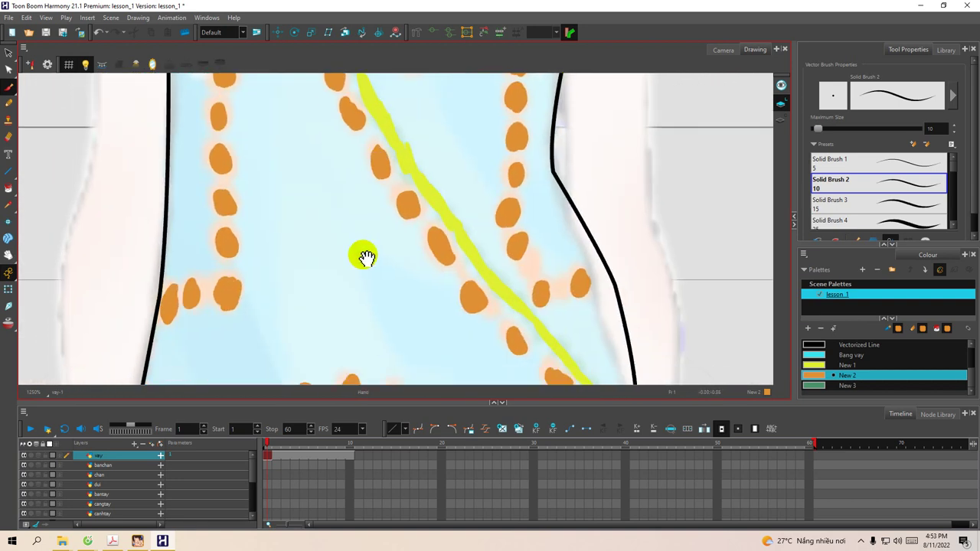
mouse_move(405, 136)
left_mouse_down()
mouse_move(396, 190)
mouse_move(401, 216)
mouse_move(407, 153)
mouse_move(406, 221)
mouse_move(414, 215)
left_mouse_up()
mouse_move(442, 161)
left_mouse_down()
mouse_move(449, 221)
mouse_move(444, 160)
mouse_move(453, 167)
mouse_move(457, 222)
left_mouse_up()
mouse_move(483, 173)
left_mouse_down()
mouse_move(490, 223)
mouse_move(489, 177)
mouse_move(529, 226)
mouse_move(536, 186)
left_mouse_up()
mouse_move(547, 222)
left_mouse_down()
mouse_move(512, 213)
mouse_move(531, 206)
mouse_move(531, 187)
mouse_move(558, 225)
mouse_move(568, 192)
mouse_move(586, 197)
mouse_move(594, 226)
mouse_move(594, 218)
mouse_move(534, 218)
mouse_move(541, 188)
left_mouse_up()
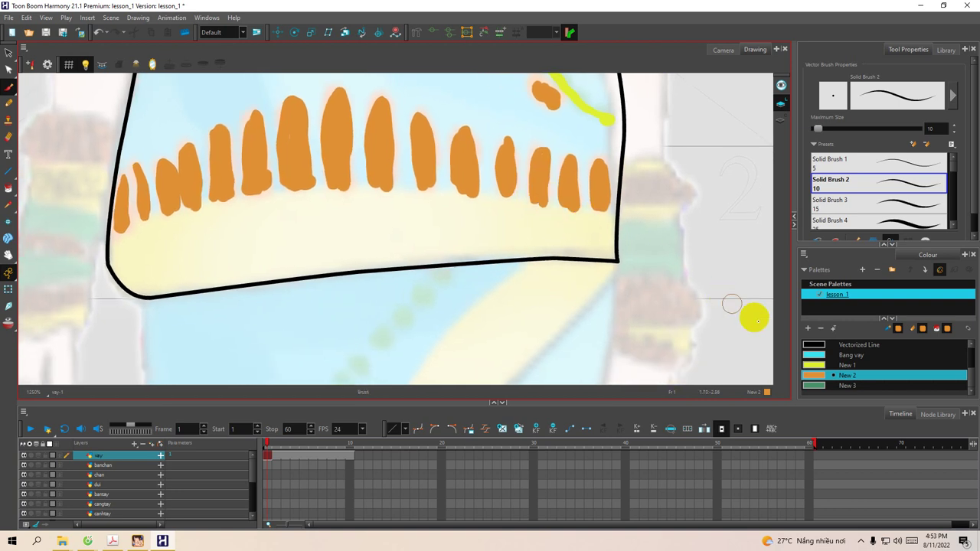
Paint a New 1 line under the orange bars along the hem band's upper edge, joining both dress outlines.
left_click(812, 366)
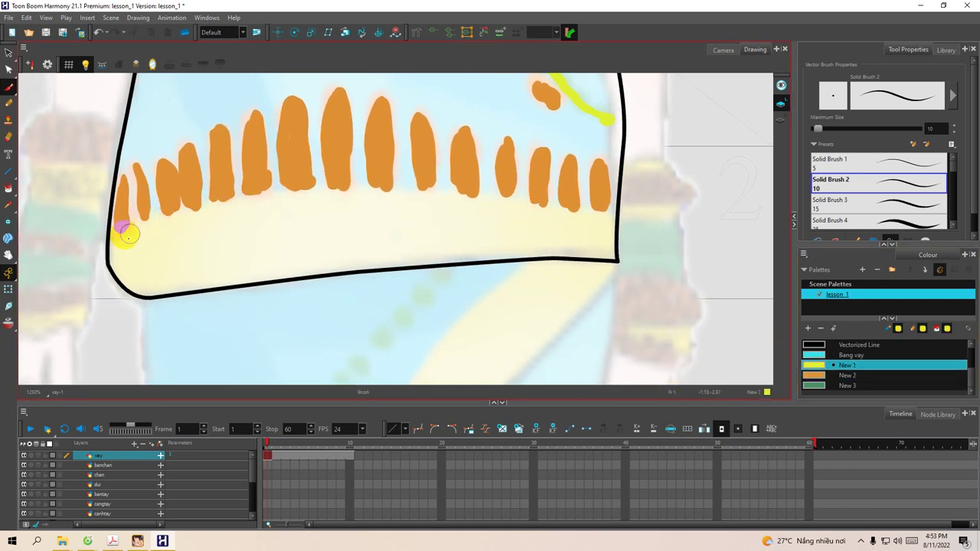
mouse_move(160, 217)
left_mouse_down()
mouse_move(218, 192)
mouse_move(374, 188)
mouse_move(448, 193)
mouse_move(441, 225)
mouse_move(427, 225)
mouse_move(494, 209)
mouse_move(580, 222)
left_mouse_up()
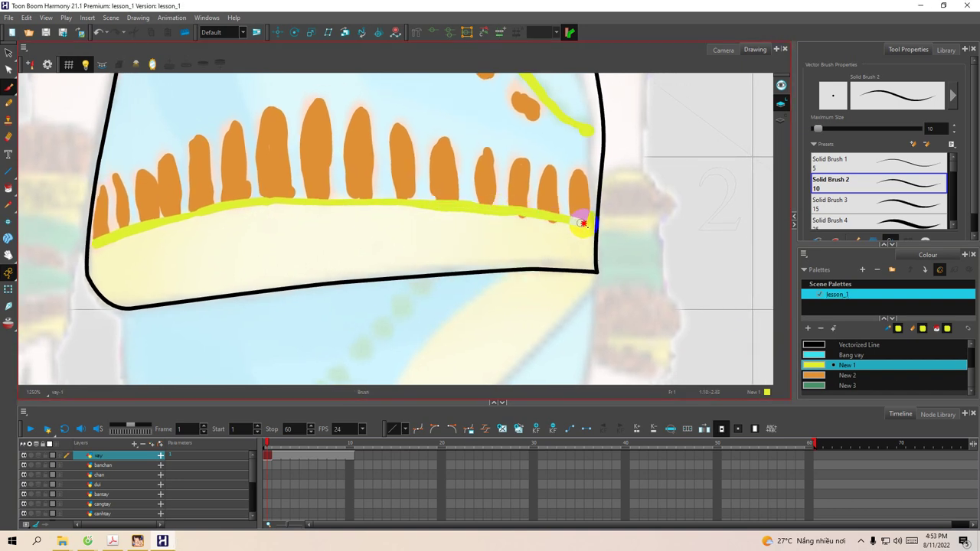
left_click_drag(477, 258, 505, 247)
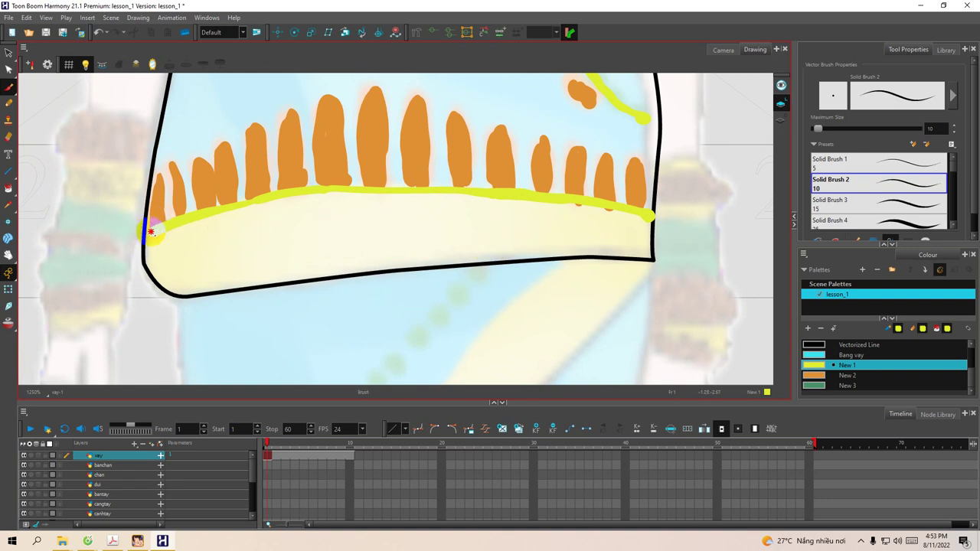
Try to fill the hem band below the bars with New 1 using the Paint tool.
left_click(8, 187)
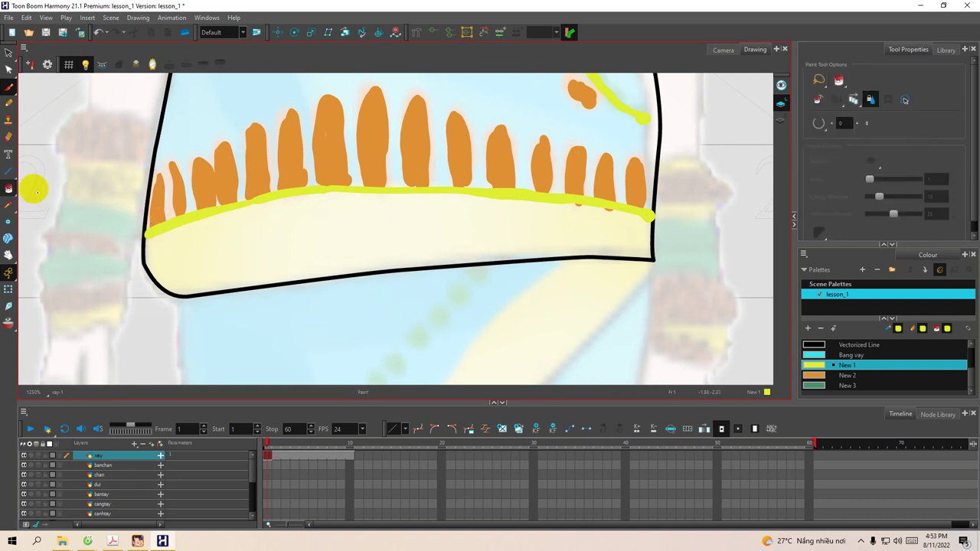
left_click(218, 241)
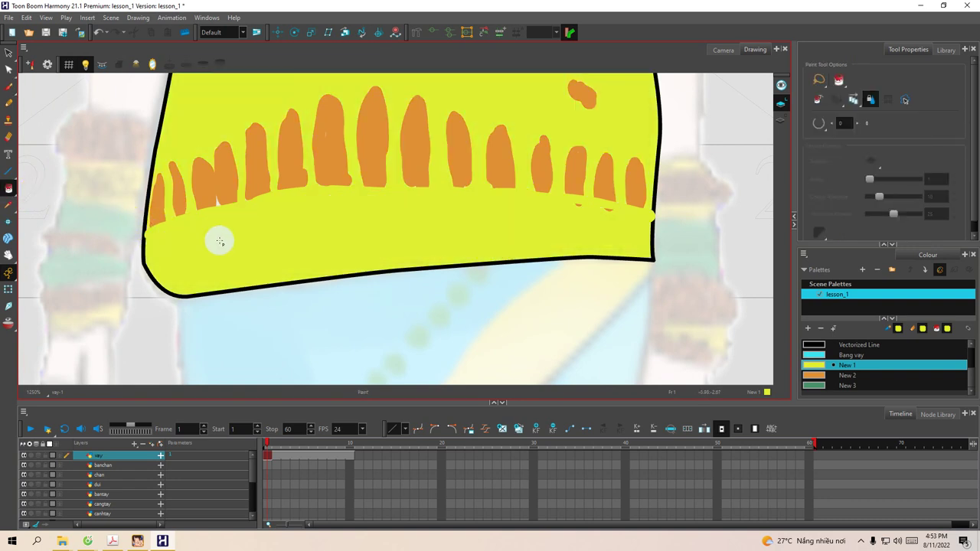
left_click(301, 213)
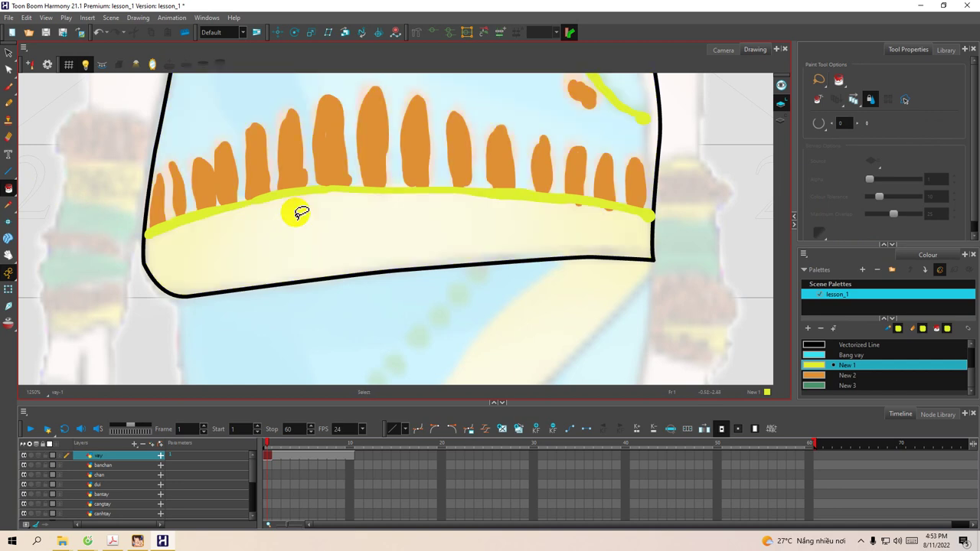
left_click_drag(338, 216, 344, 232)
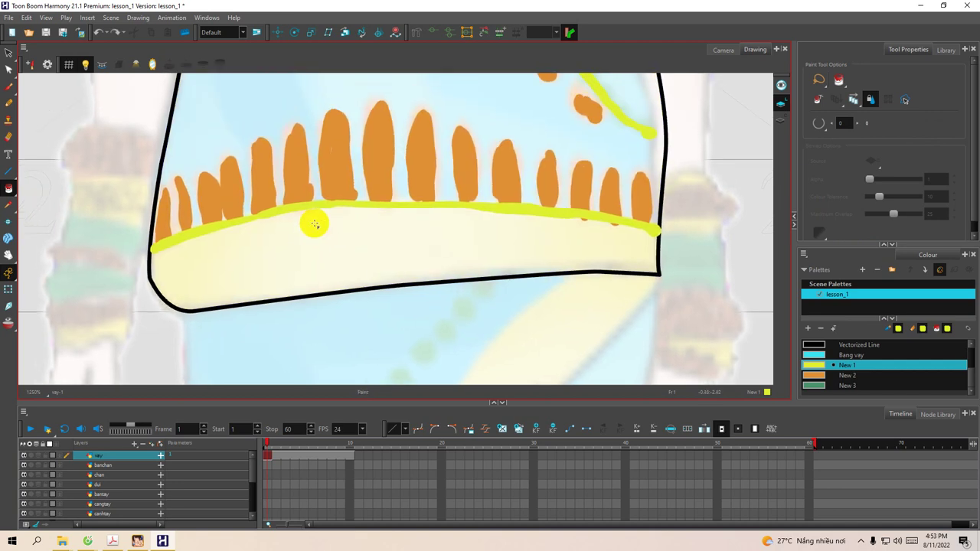
Brush over the hem band's upper line in New 1 to thicken it and close gaps from left to right.
scroll(315, 224, "up", 3)
left_click_drag(258, 225, 378, 222)
left_click(9, 87)
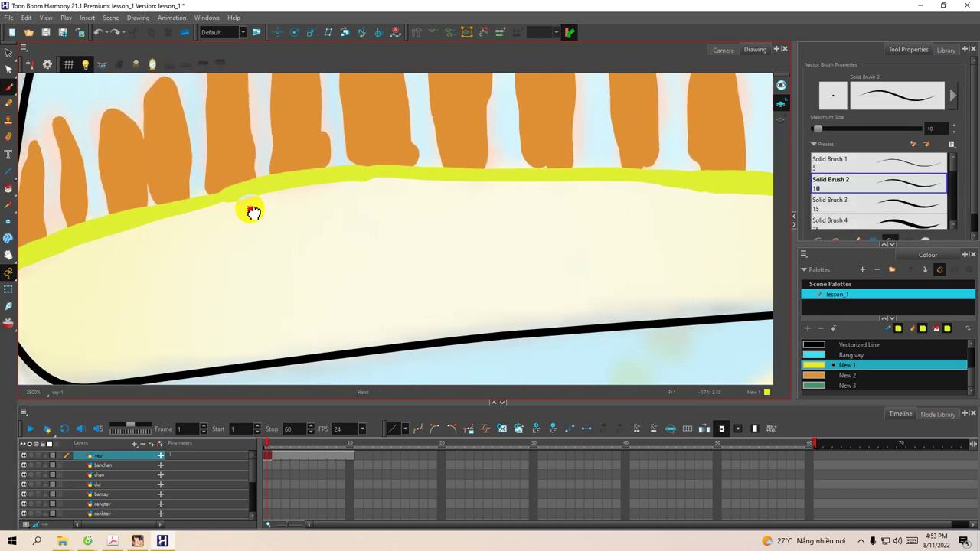
left_click_drag(237, 212, 331, 196)
left_click_drag(189, 215, 325, 178)
mouse_move(470, 175)
left_mouse_down()
mouse_move(365, 182)
mouse_move(580, 170)
left_mouse_up()
mouse_move(553, 200)
left_mouse_down()
mouse_move(429, 195)
mouse_move(460, 196)
left_mouse_up()
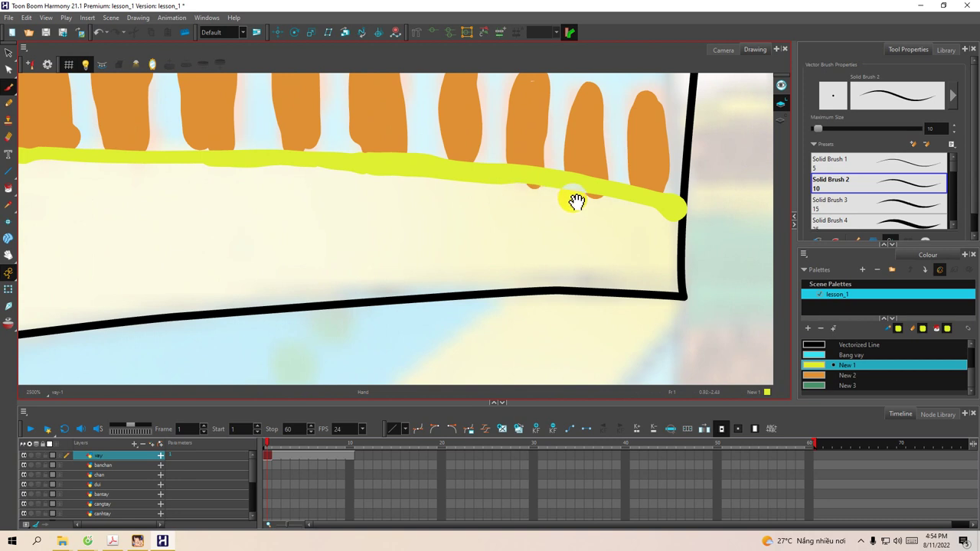
left_click_drag(518, 182, 652, 210)
left_click_drag(540, 217, 695, 212)
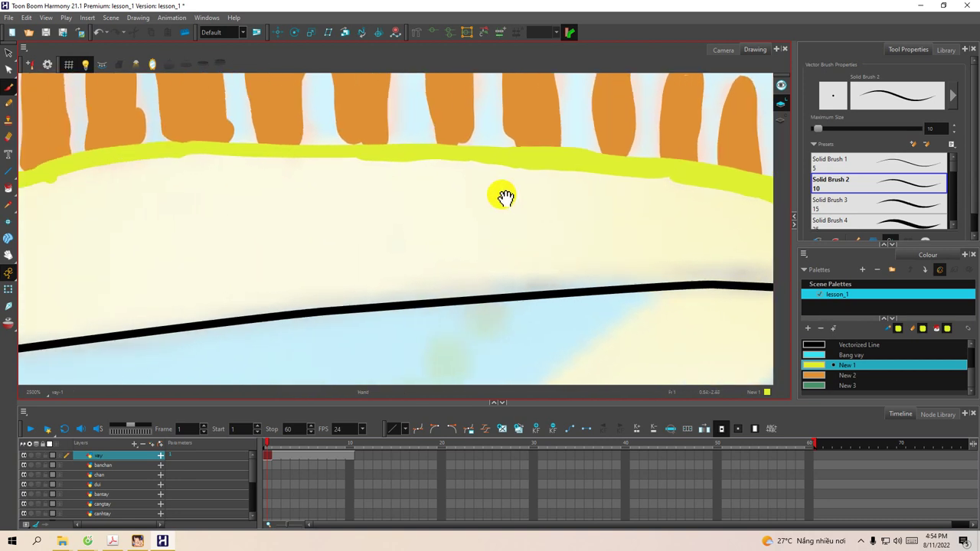
Retry the New 1 Paint fill on the hem band and undo it.
left_click(6, 188)
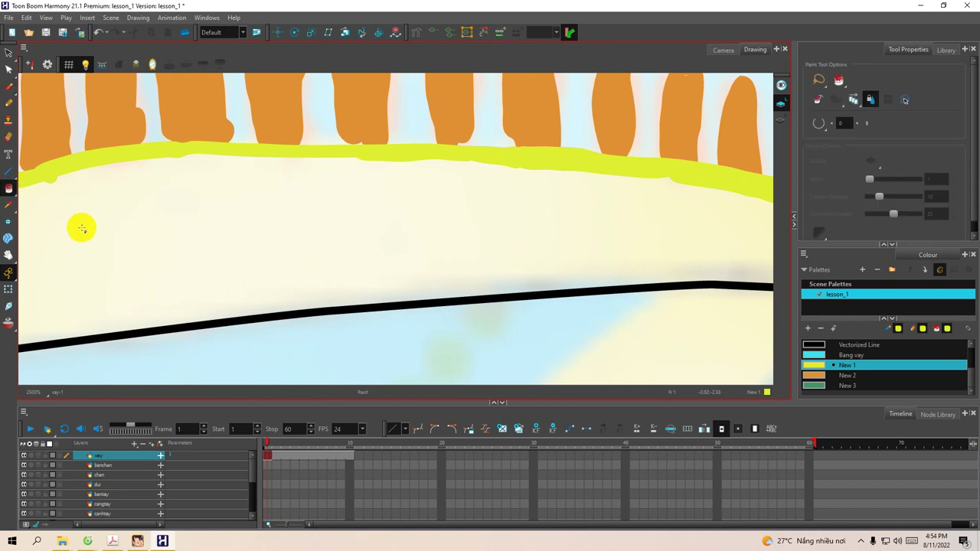
left_click(79, 229)
key("space")
mouse_move(96, 214)
left_mouse_down()
mouse_move(186, 240)
mouse_move(225, 219)
mouse_move(259, 255)
left_mouse_up()
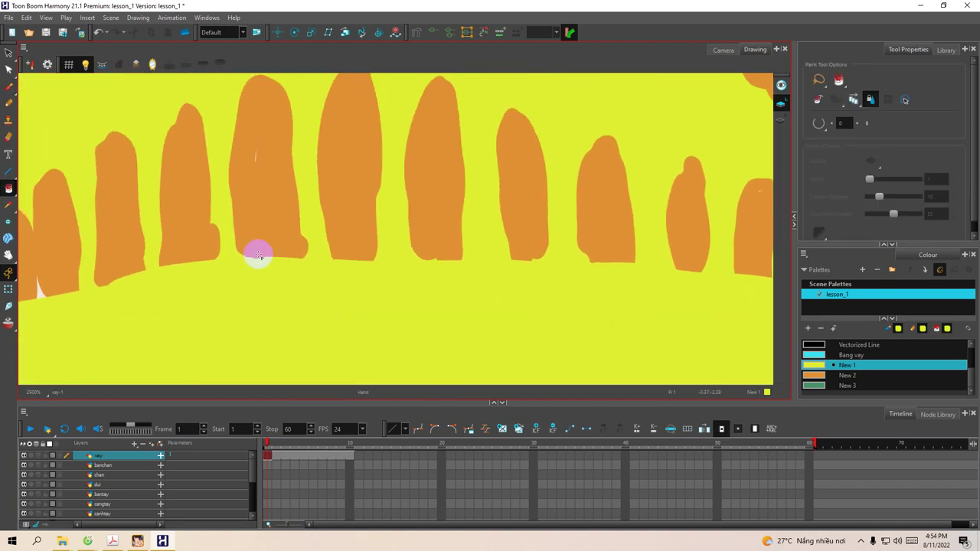
scroll(257, 228, "down", 6)
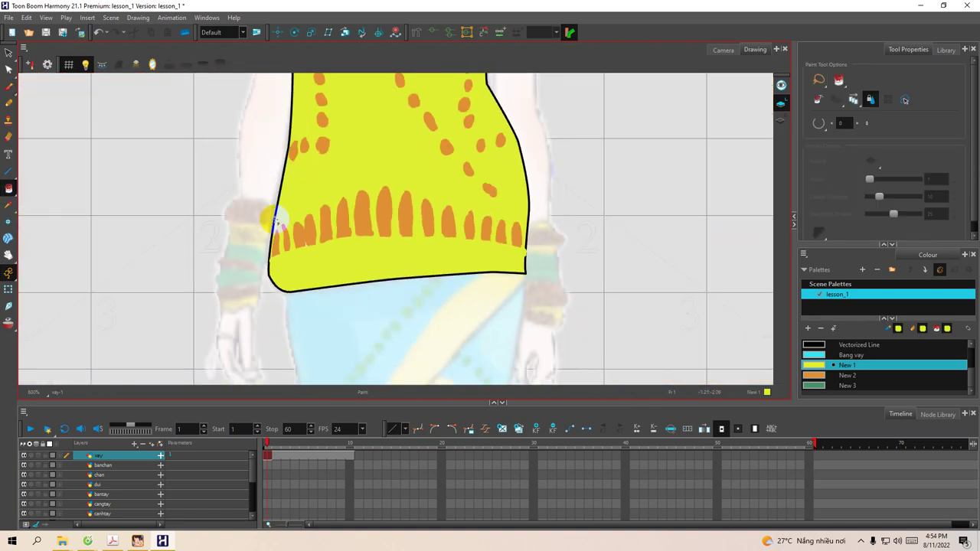
scroll(275, 220, "down", 2)
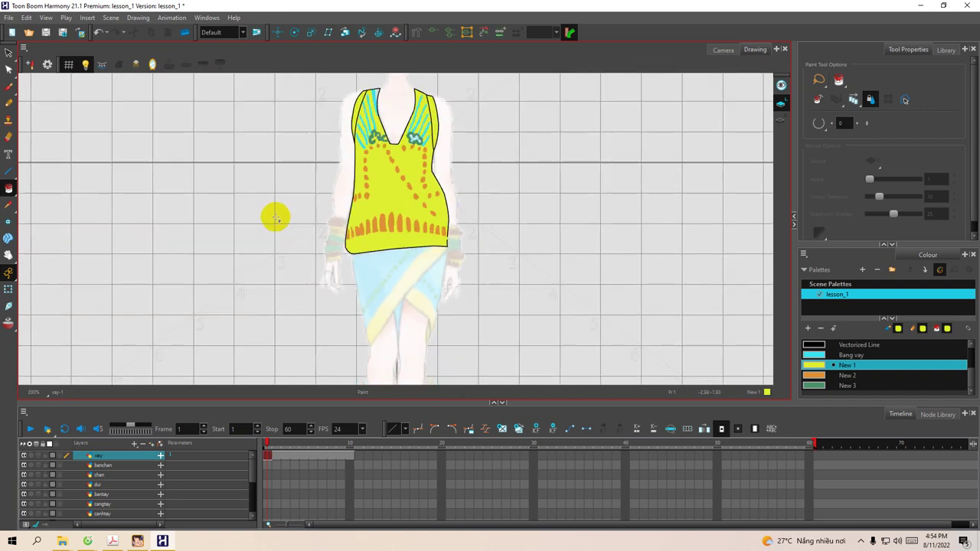
key("ctrl+z")
Examine the dress's hem band up close for gaps and inspect the stroke forming its yellow upper line.
key("space")
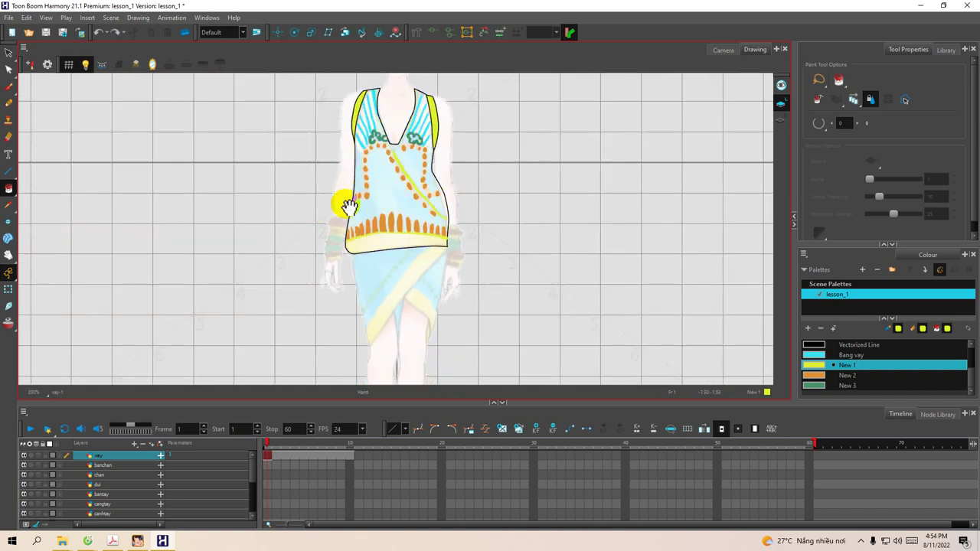
left_click_drag(358, 199, 343, 217)
scroll(324, 214, "up", 4)
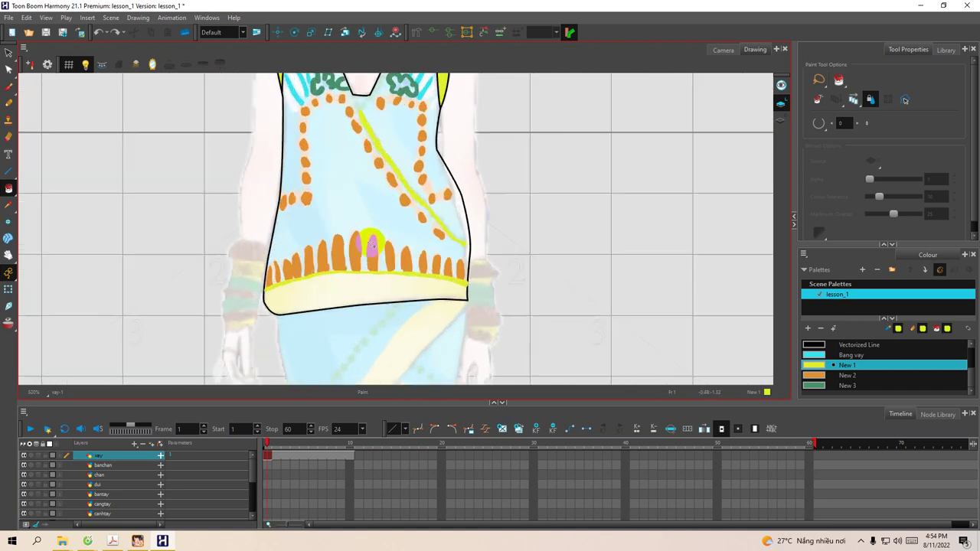
left_click(819, 356)
left_click_drag(343, 218, 354, 228)
scroll(353, 226, "down", 2)
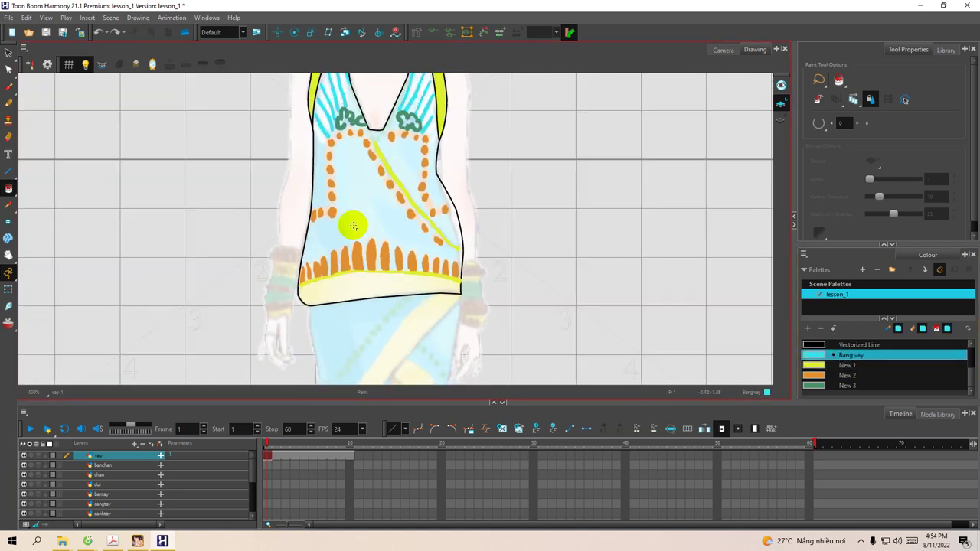
scroll(352, 225, "up", 4)
left_click_drag(356, 230, 358, 194)
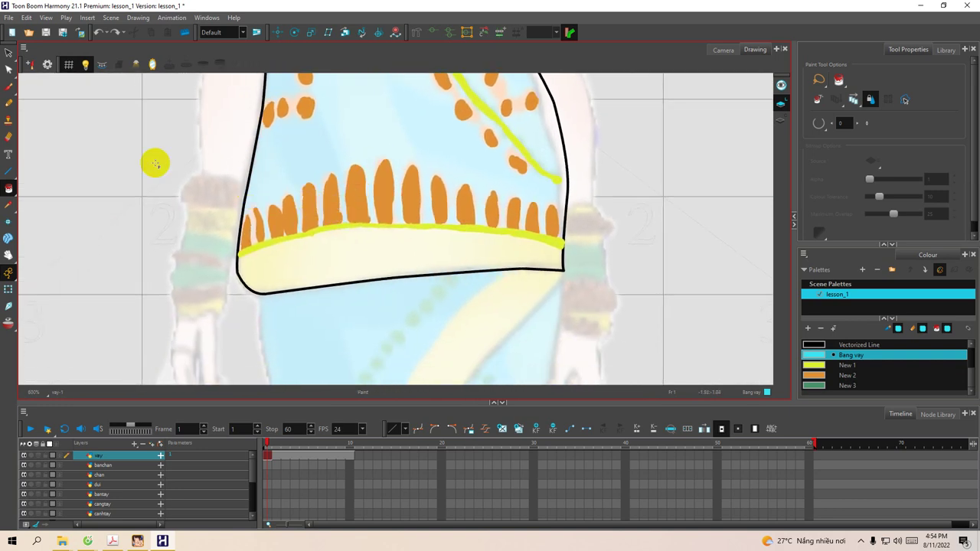
left_click(10, 52)
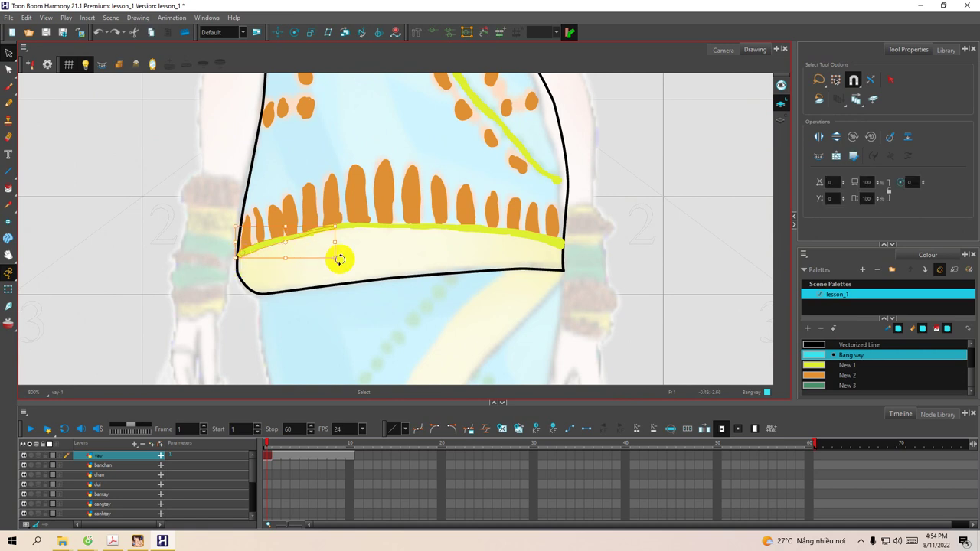
mouse_move(390, 161)
left_mouse_down()
mouse_move(390, 188)
mouse_move(354, 267)
mouse_move(382, 183)
left_mouse_up()
mouse_move(326, 326)
left_mouse_down()
mouse_move(359, 227)
mouse_move(349, 227)
mouse_move(341, 206)
mouse_move(376, 158)
mouse_move(334, 208)
mouse_move(329, 171)
mouse_move(311, 223)
mouse_move(345, 238)
mouse_move(332, 321)
mouse_move(328, 236)
mouse_move(325, 319)
mouse_move(343, 294)
mouse_move(210, 329)
left_mouse_up()
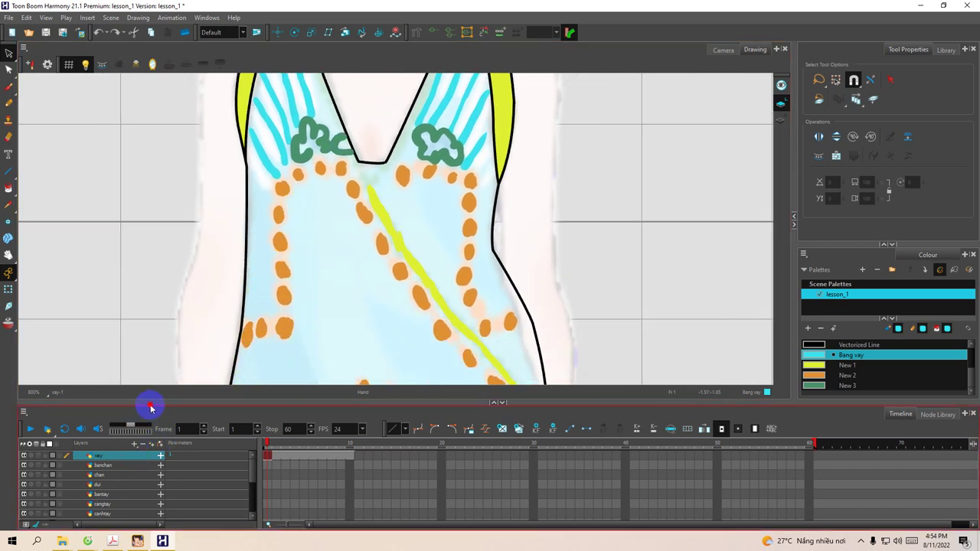
Make the Facemat layer active and choose the Line tool for tracing the character's face.
left_click_drag(153, 401, 153, 311)
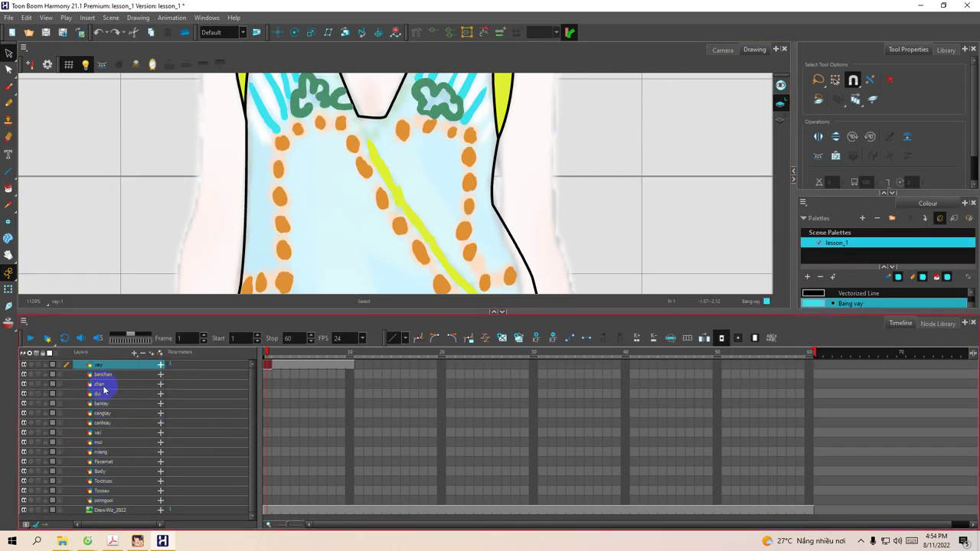
left_click(103, 462)
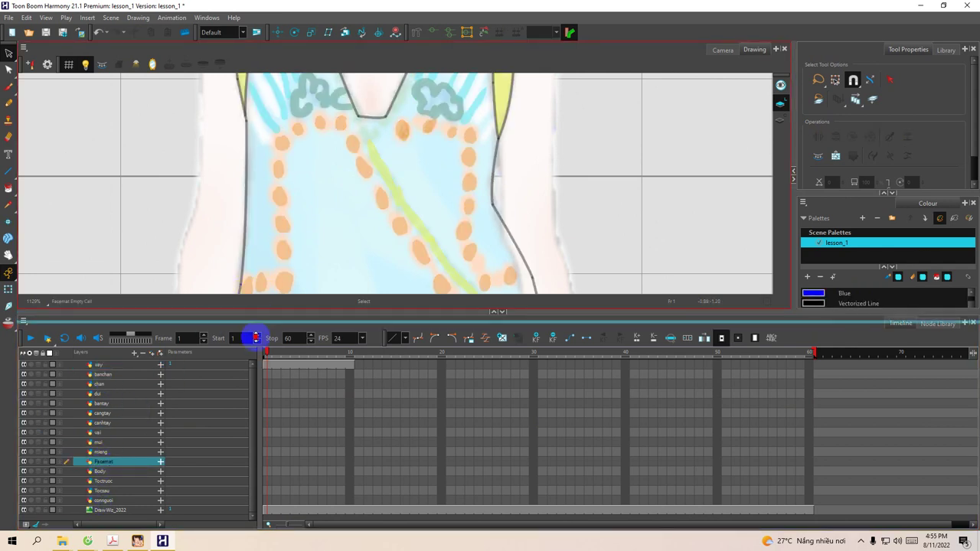
left_click_drag(256, 337, 256, 367)
key("space")
left_click_drag(354, 234, 347, 337)
left_click_drag(378, 100, 374, 188)
left_click_drag(366, 129, 360, 333)
mouse_move(374, 199)
left_mouse_down()
mouse_move(369, 238)
mouse_move(373, 195)
left_mouse_up()
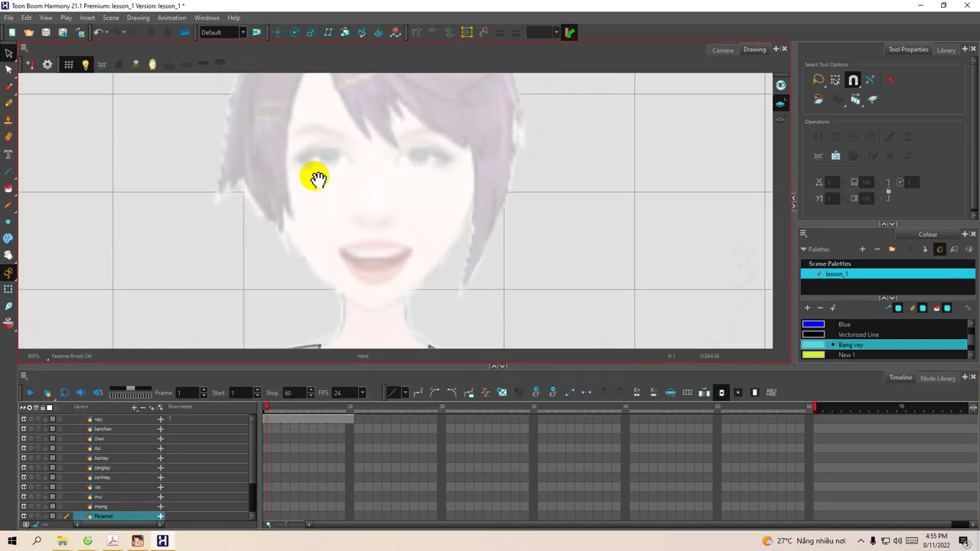
left_click(7, 171)
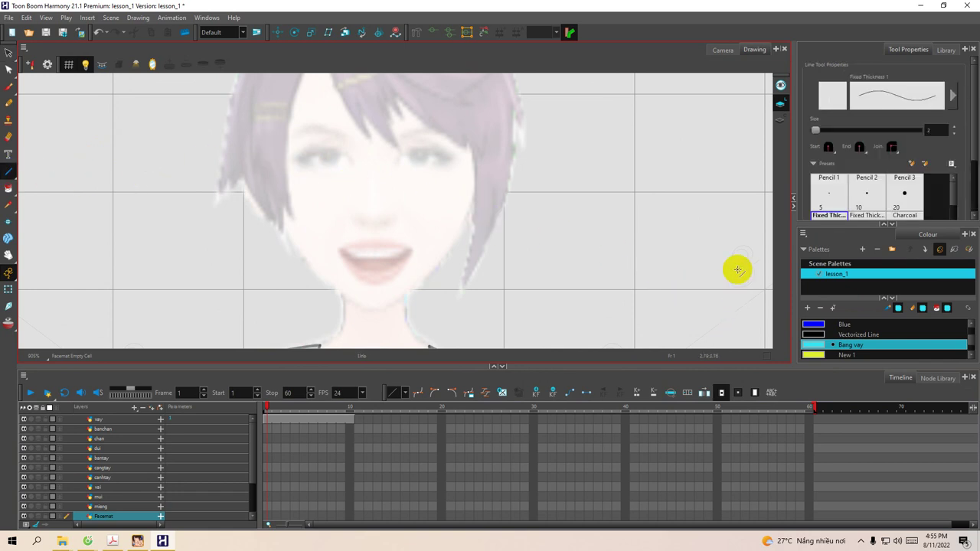
Add the colour New 4 to the lesson_1 palette and set it to a very pale beige, RGB 241, 237, 232.
left_click(807, 308)
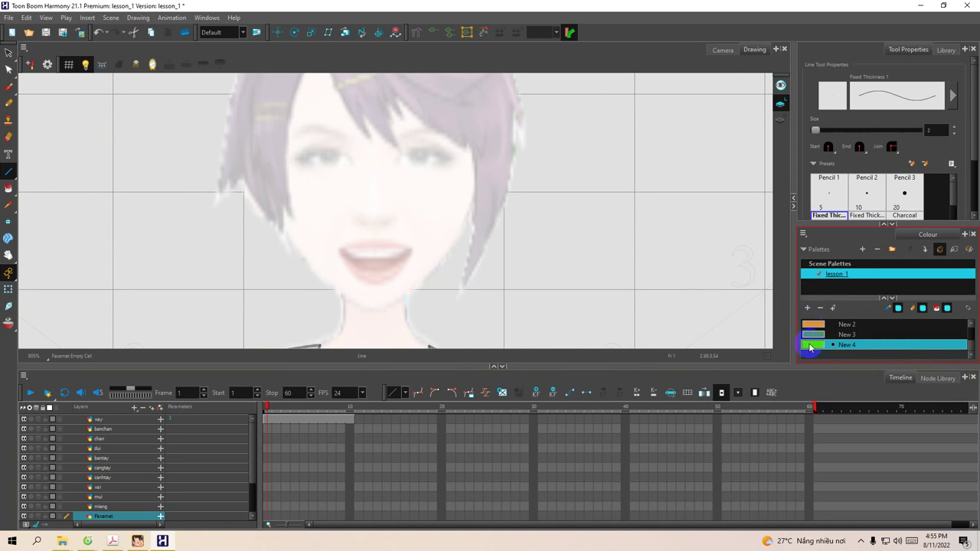
double_click(809, 346)
left_click(662, 215)
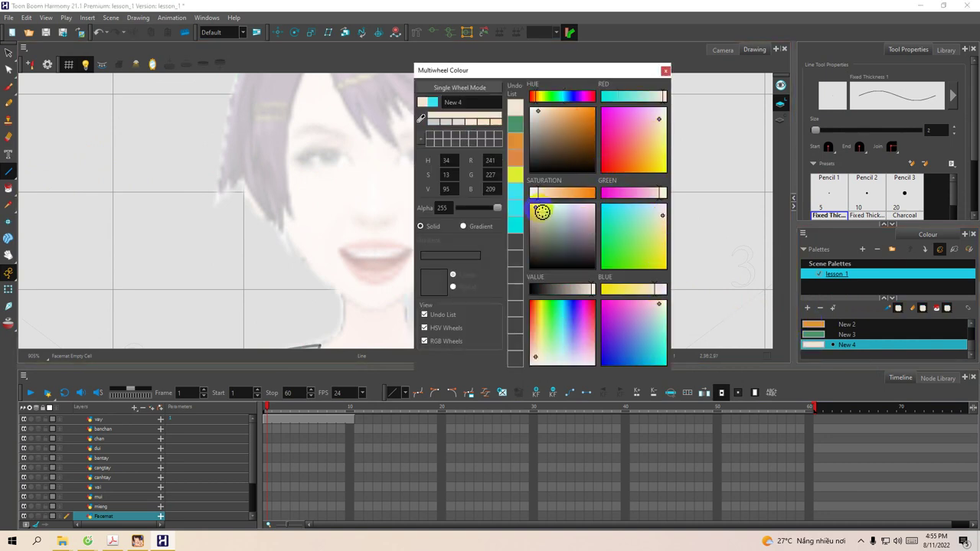
left_click(537, 196)
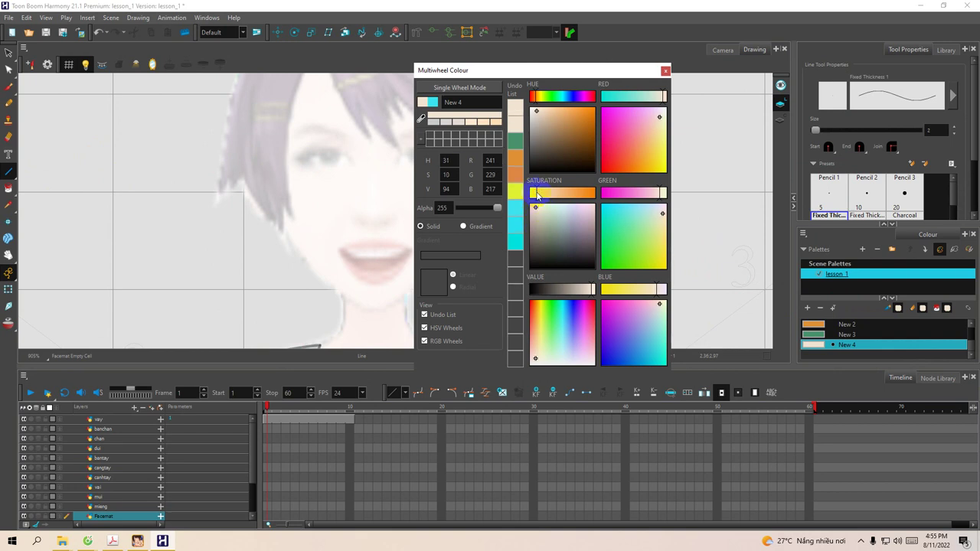
left_click(587, 155)
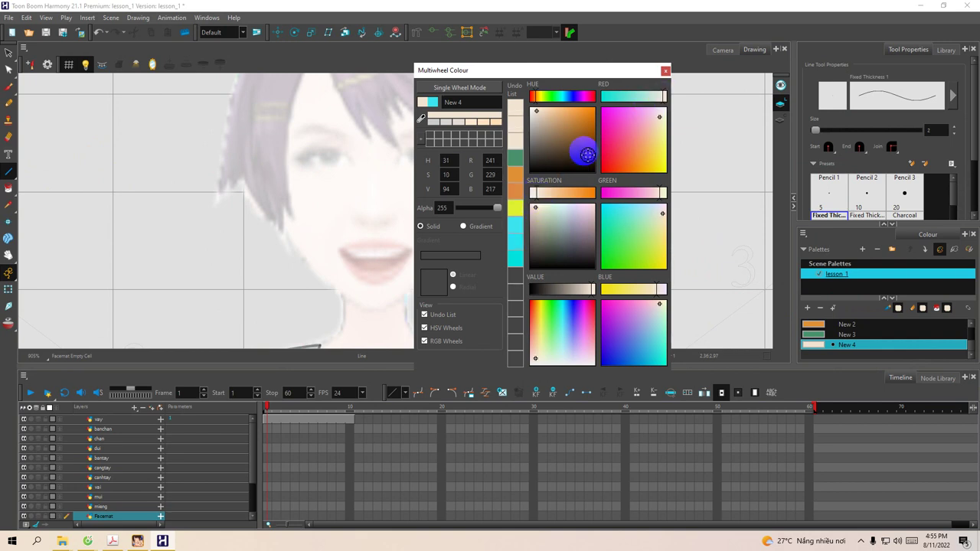
left_click(533, 193)
left_click(665, 72)
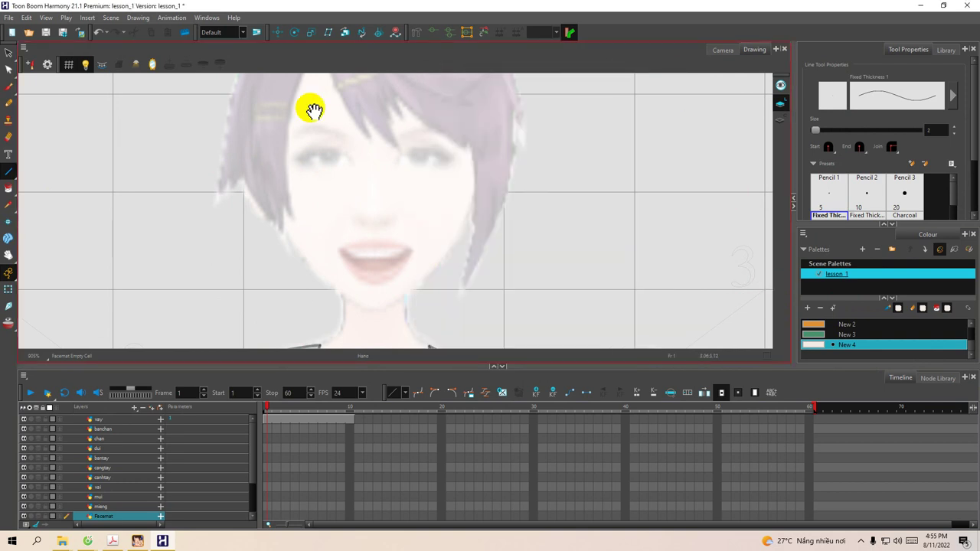
Trace the jaw and chin of the reference face with New 4 lines on the Facemat layer.
mouse_move(358, 190)
left_mouse_down()
mouse_move(383, 186)
mouse_move(404, 196)
left_mouse_up()
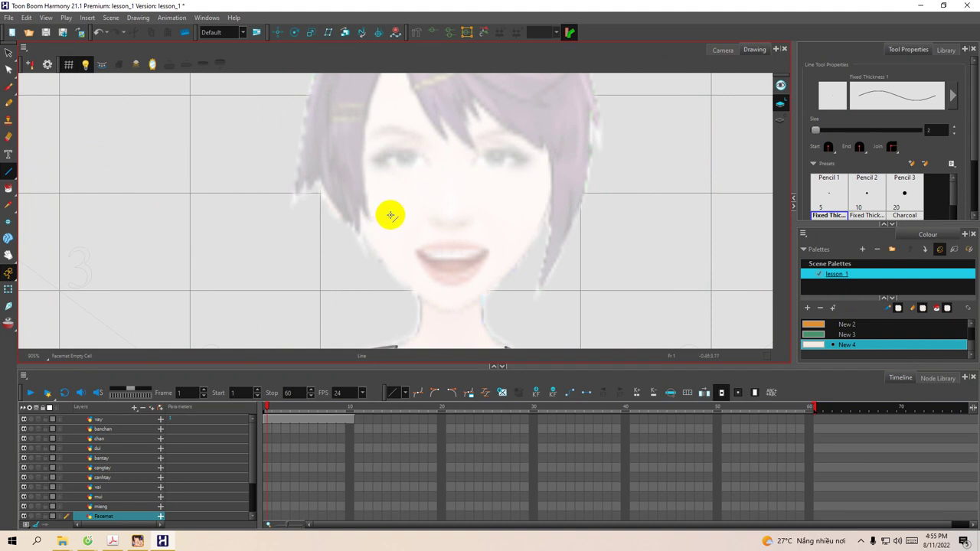
left_click_drag(501, 220, 493, 234)
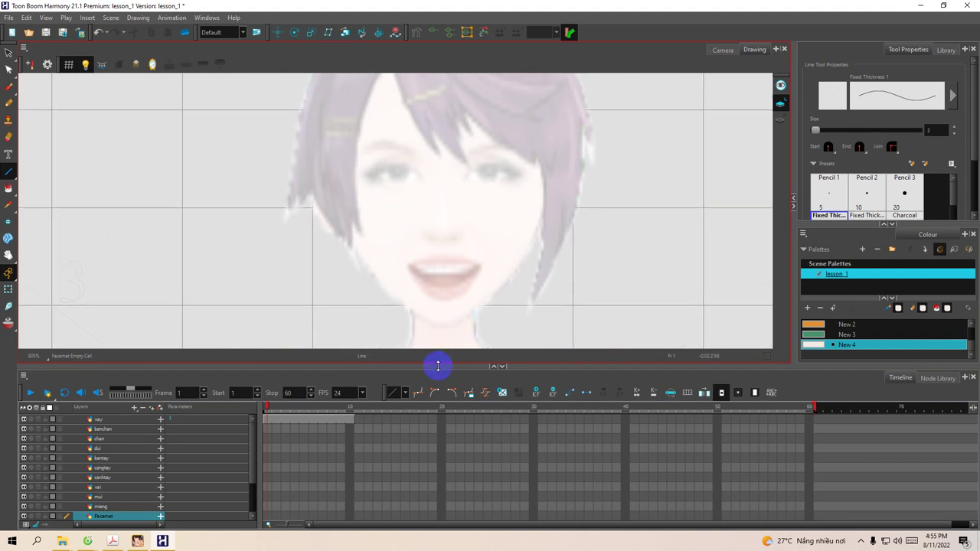
left_click_drag(437, 365, 437, 389)
scroll(466, 288, "up", 2)
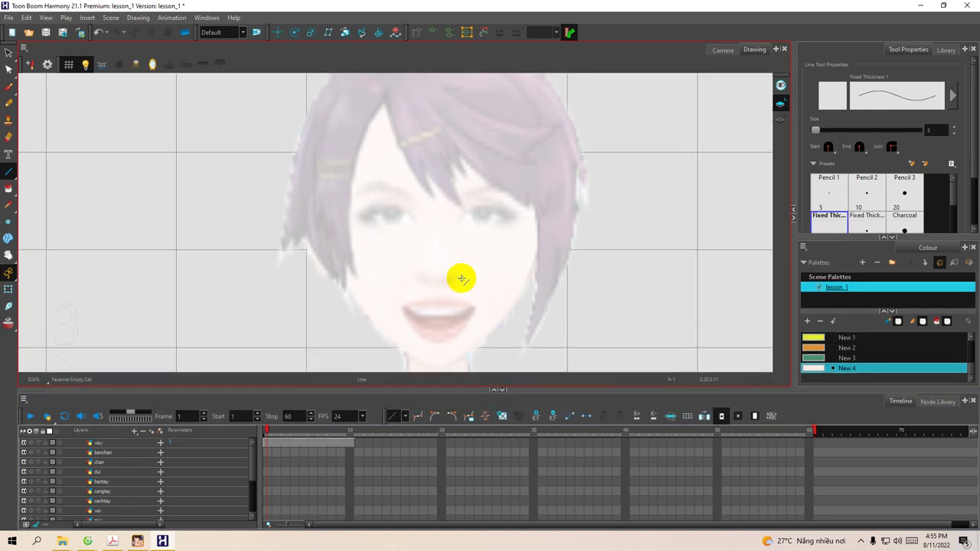
scroll(480, 258, "up", 5)
left_click_drag(509, 242, 472, 156)
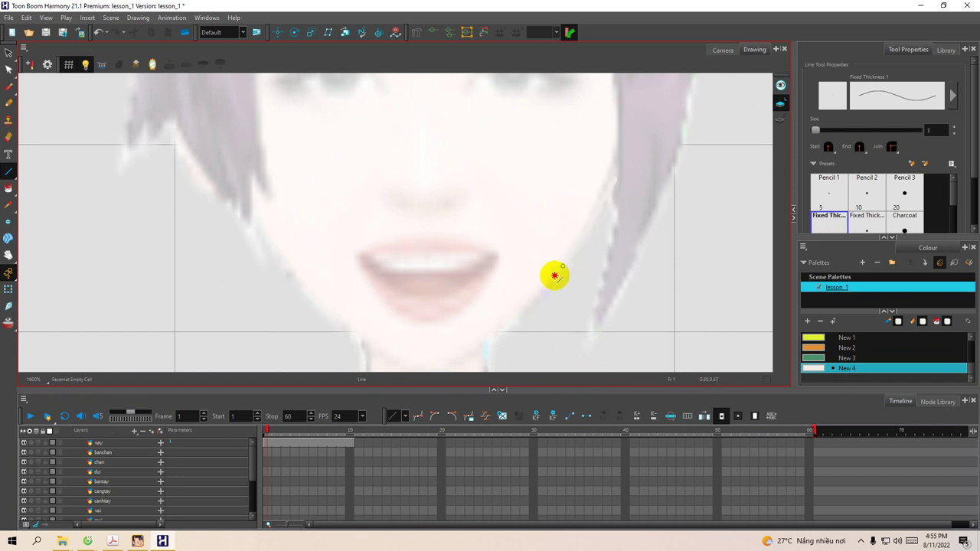
left_click_drag(545, 294, 559, 269)
left_click_drag(495, 266, 529, 236)
mouse_move(288, 190)
left_mouse_down()
mouse_move(399, 320)
mouse_move(421, 307)
mouse_move(399, 296)
mouse_move(472, 313)
mouse_move(496, 299)
mouse_move(470, 323)
left_mouse_up()
Continue the New 4 face outline up the right cheek and temple to the top of the forehead under the hair.
mouse_move(483, 197)
left_mouse_down()
mouse_move(500, 225)
mouse_move(464, 183)
mouse_move(560, 176)
mouse_move(595, 159)
mouse_move(570, 269)
left_mouse_up()
left_click_drag(548, 172, 562, 262)
left_click_drag(573, 163, 564, 222)
left_click_drag(556, 117, 606, 280)
left_click_drag(532, 188, 573, 189)
left_click_drag(533, 136, 542, 184)
mouse_move(499, 113)
left_mouse_down()
mouse_move(561, 136)
mouse_move(619, 190)
mouse_move(610, 158)
left_mouse_up()
left_click_drag(527, 164, 580, 159)
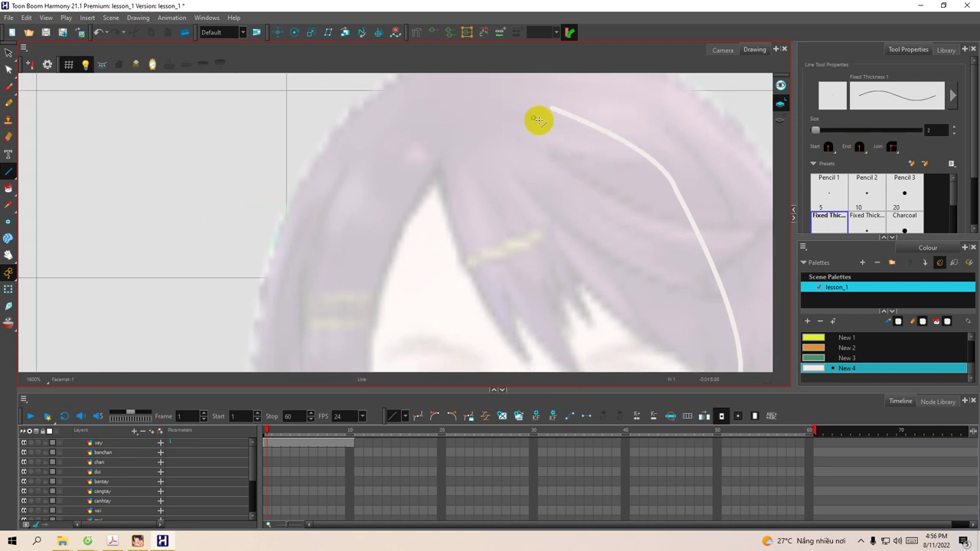
Continue the outline over the top of the forehead and down the left side, joining it to the left jaw line.
mouse_move(553, 106)
left_mouse_down()
mouse_move(514, 107)
mouse_move(416, 160)
mouse_move(394, 184)
left_mouse_up()
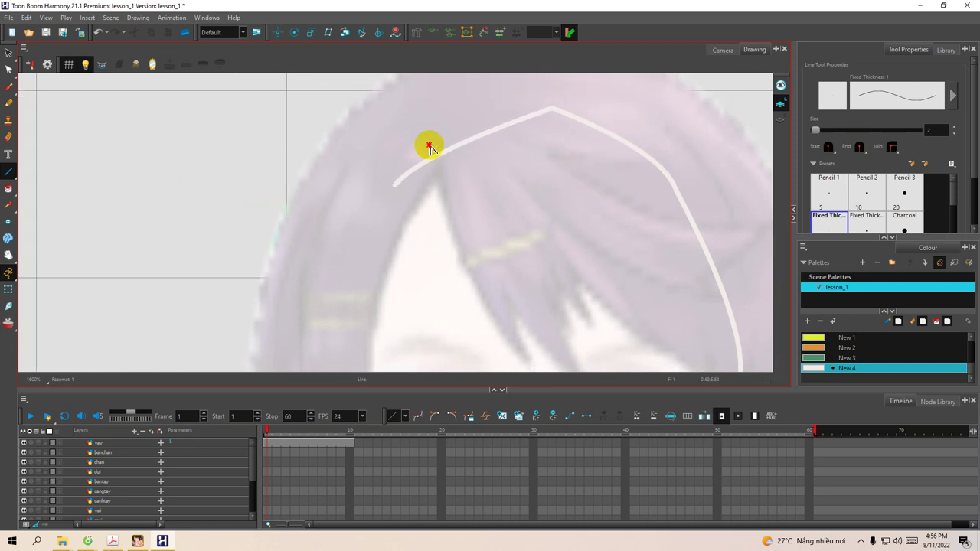
key("space")
mouse_move(401, 219)
left_mouse_down()
mouse_move(435, 144)
mouse_move(382, 237)
mouse_move(381, 300)
left_mouse_up()
key("space")
mouse_move(400, 224)
left_mouse_down()
mouse_move(396, 101)
mouse_move(392, 228)
left_mouse_up()
mouse_move(381, 170)
left_mouse_down()
mouse_move(394, 293)
mouse_move(383, 199)
left_mouse_up()
key("space")
left_click_drag(374, 153, 370, 179)
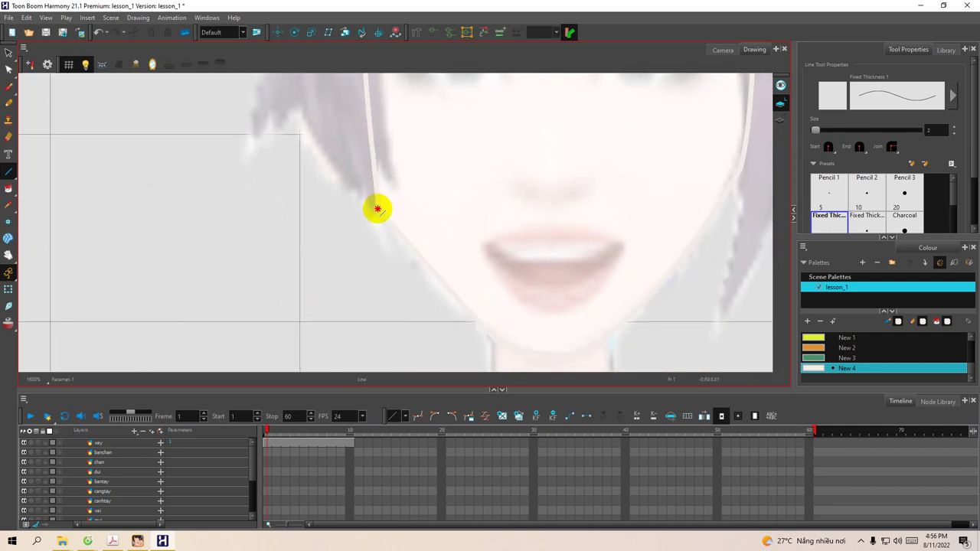
Fill the closed face outline with New 4 using the Paint tool.
key("space")
mouse_move(435, 202)
left_mouse_down()
mouse_move(358, 237)
mouse_move(372, 241)
left_mouse_up()
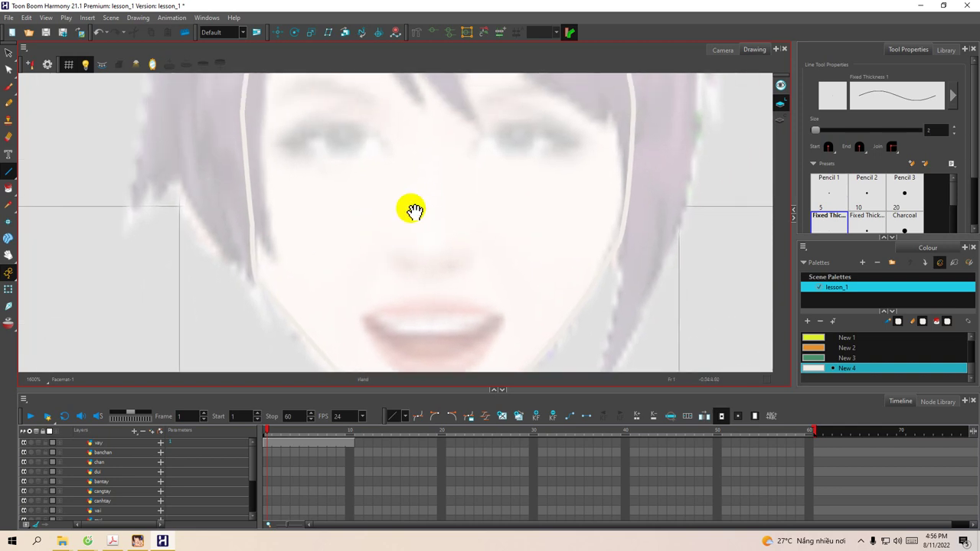
left_click(7, 190)
left_click(382, 222)
key("space")
mouse_move(406, 199)
left_mouse_down()
mouse_move(395, 271)
mouse_move(291, 319)
left_mouse_up()
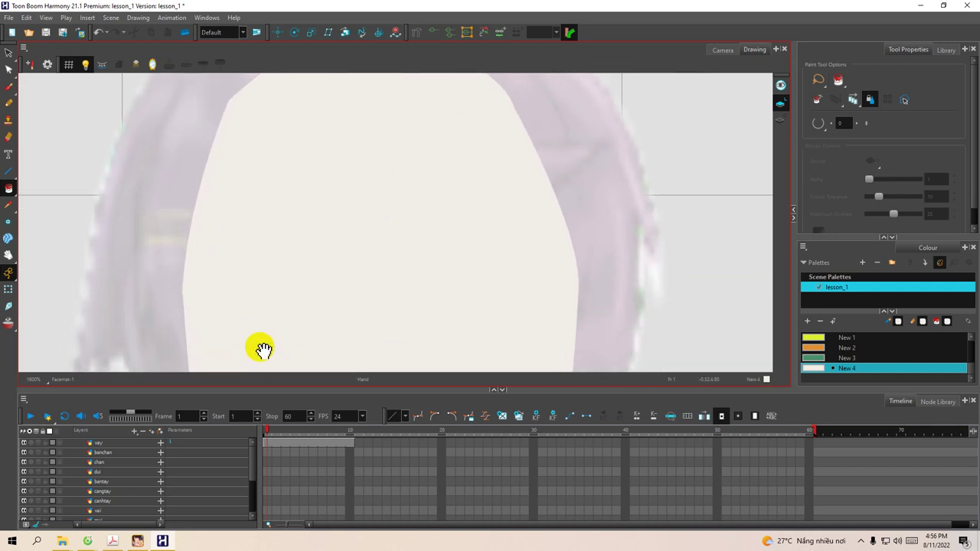
Make the Toctruoc layer active at frame 1 and choose the Line tool for drawing the front hair.
left_click_drag(225, 390, 246, 306)
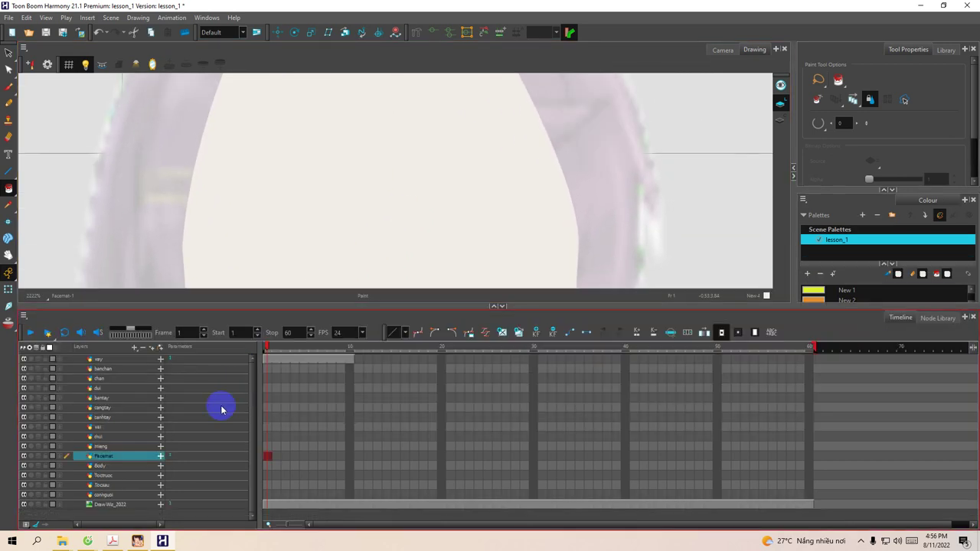
left_click(219, 407)
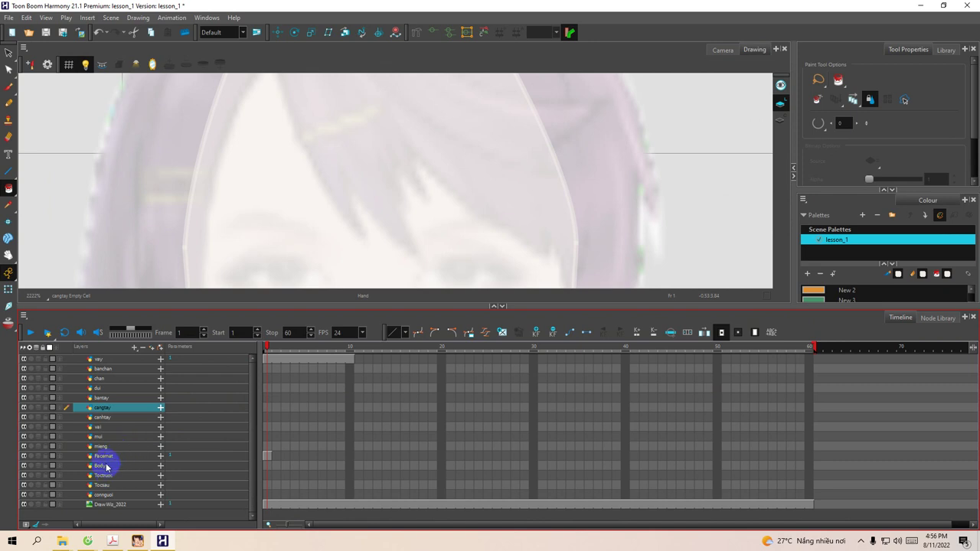
left_click(104, 428)
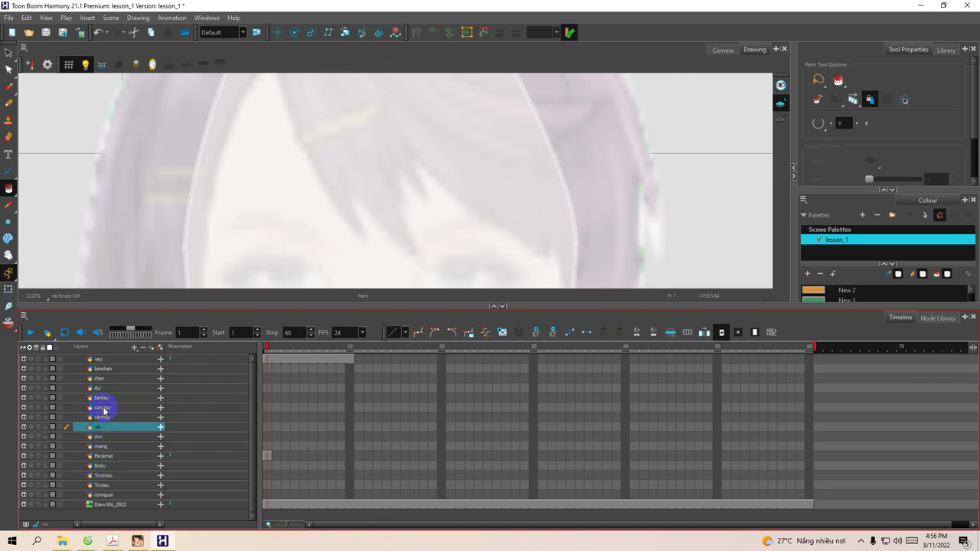
left_click(109, 476)
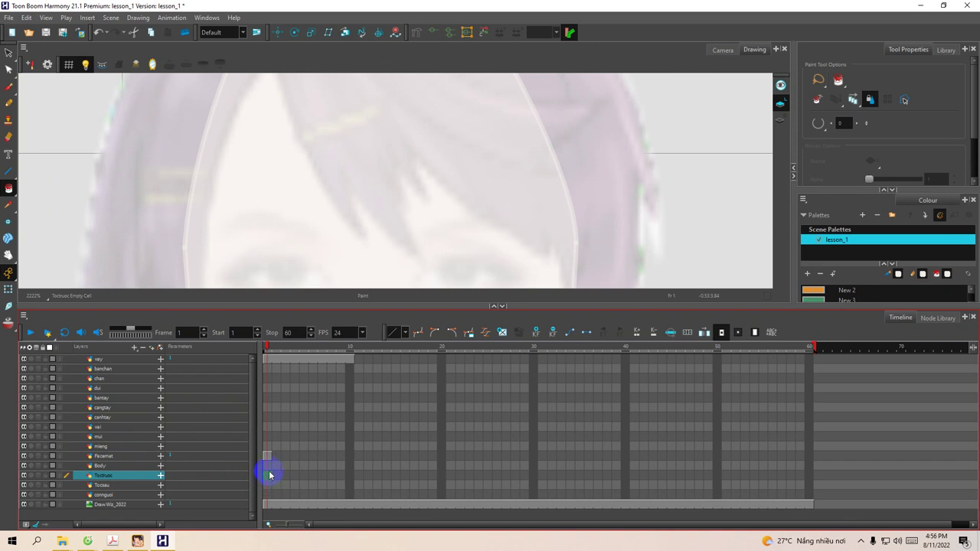
left_click(8, 171)
key("space")
mouse_move(278, 184)
left_mouse_down()
mouse_move(284, 212)
mouse_move(286, 195)
mouse_move(407, 219)
left_mouse_up()
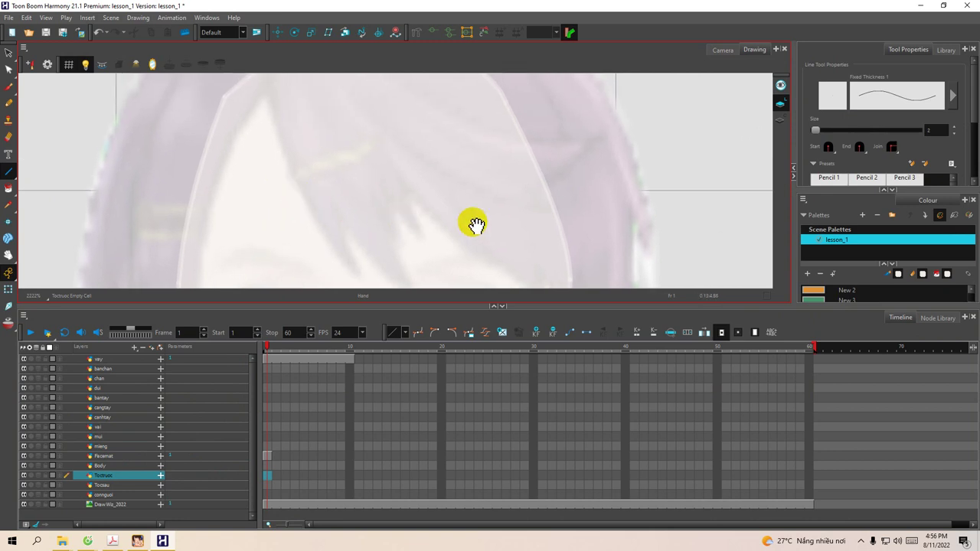
Add the colour New 5 to the lesson_1 palette and set it to dark brown, RGB 78, 63, 47.
left_click_drag(775, 308, 781, 367)
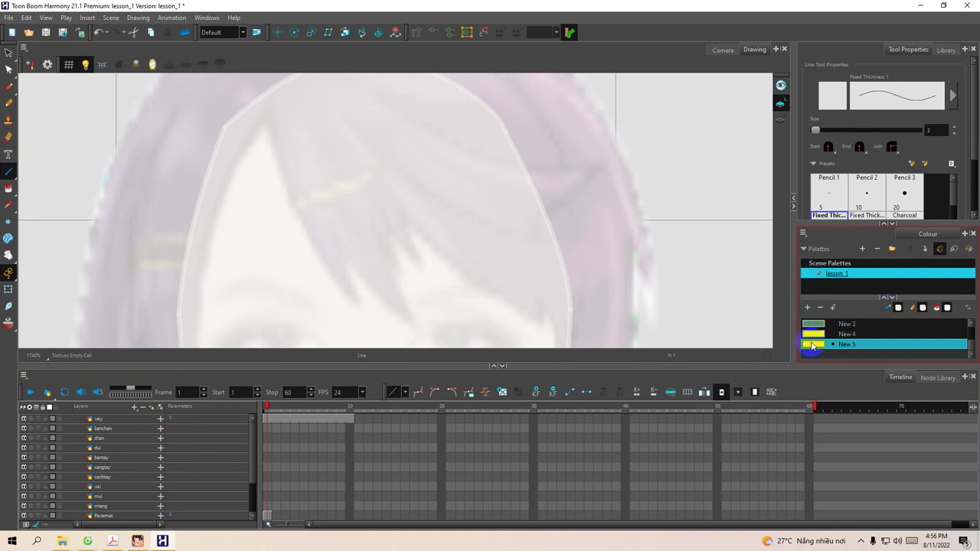
double_click(813, 346)
left_click(545, 245)
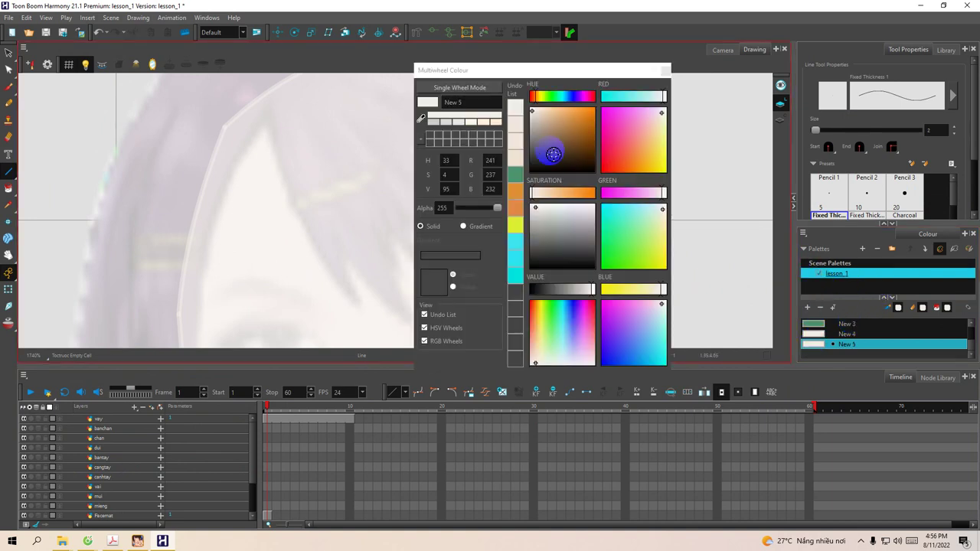
left_click_drag(556, 144, 560, 155)
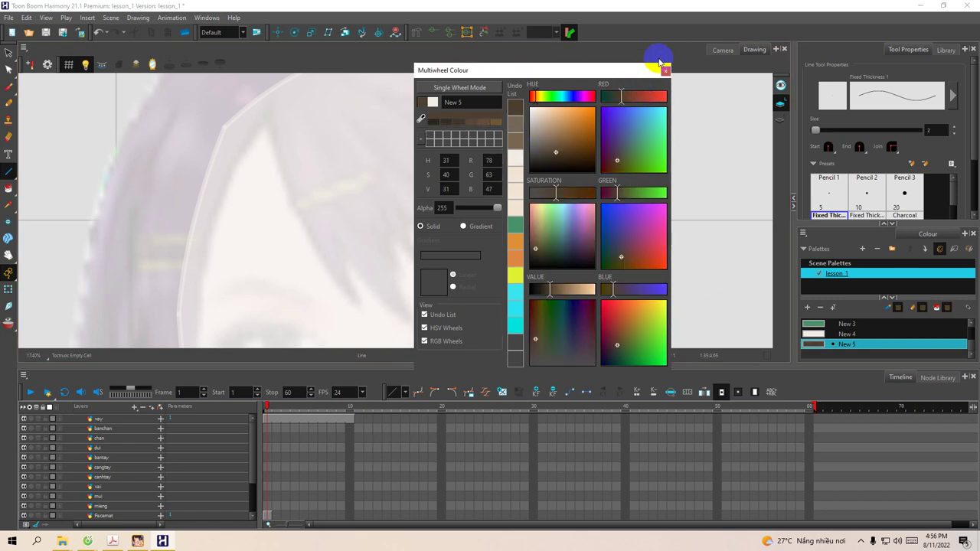
left_click(664, 71)
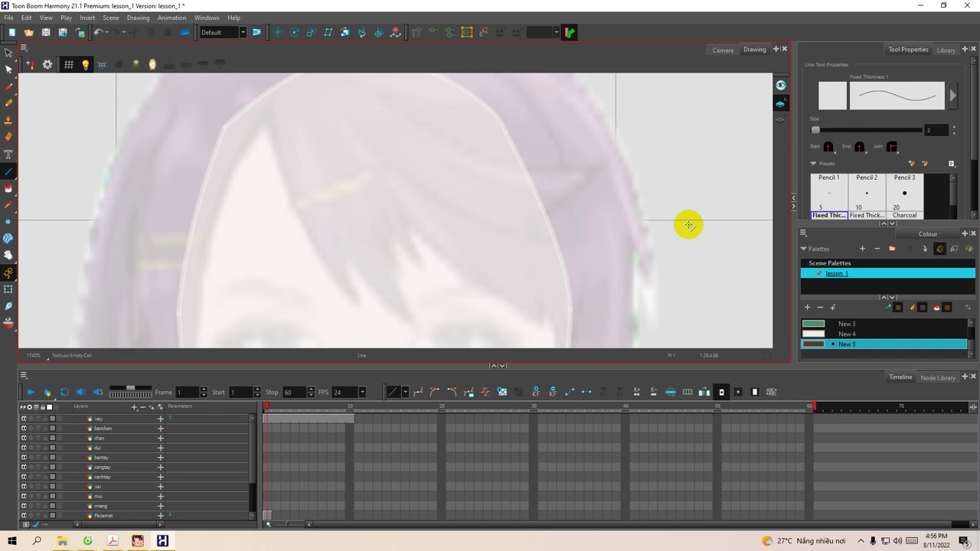
left_click(153, 405)
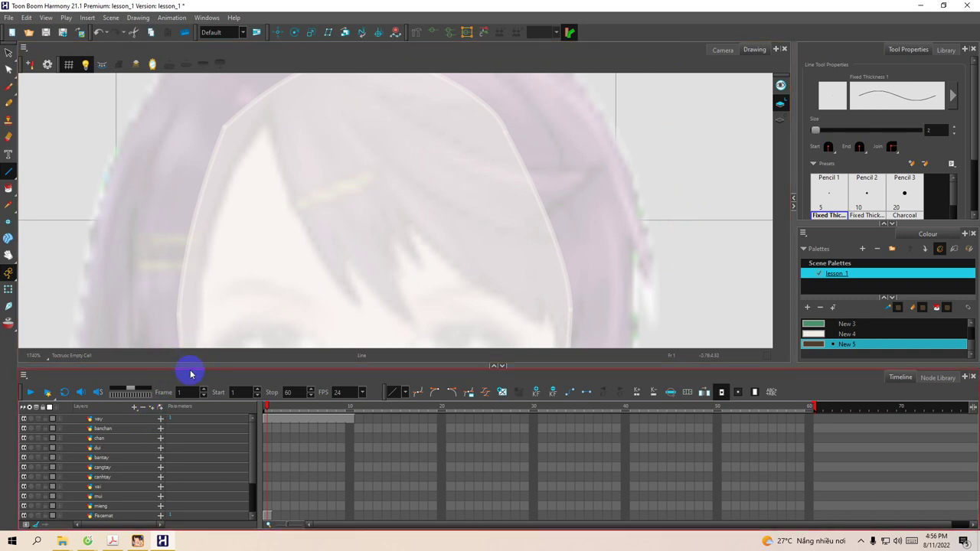
mouse_move(192, 366)
left_mouse_down()
mouse_move(212, 306)
mouse_move(207, 322)
left_mouse_up()
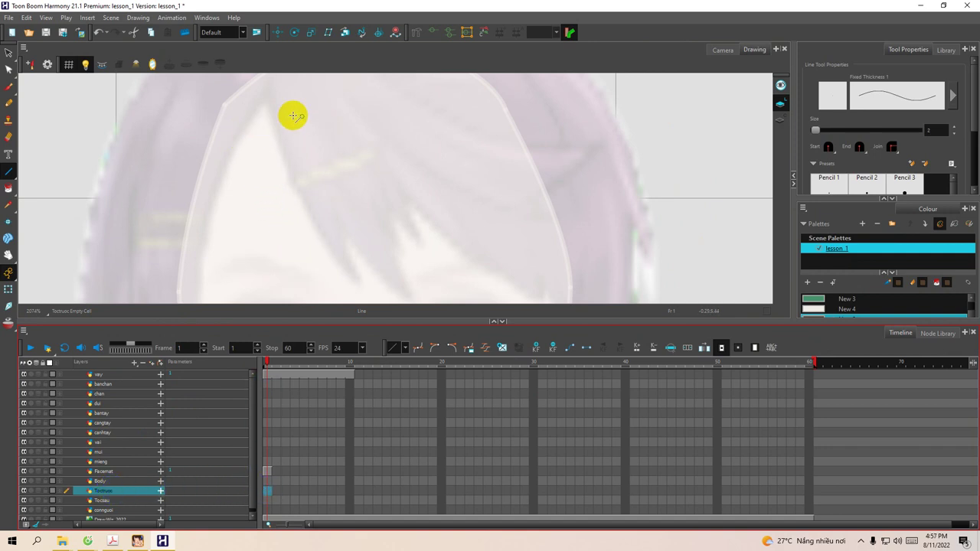
Draw the front hair's parting edge and the jagged fringe tips across the forehead, ending at the right-hand fringe point.
left_click_drag(267, 94, 344, 268)
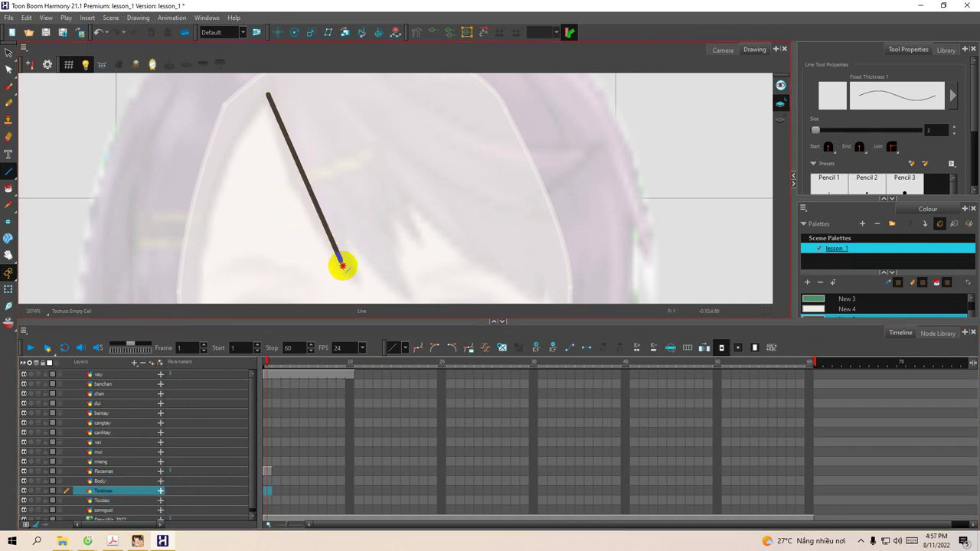
mouse_move(314, 224)
left_mouse_down()
mouse_move(332, 223)
mouse_move(344, 204)
mouse_move(330, 220)
mouse_move(394, 263)
left_mouse_up()
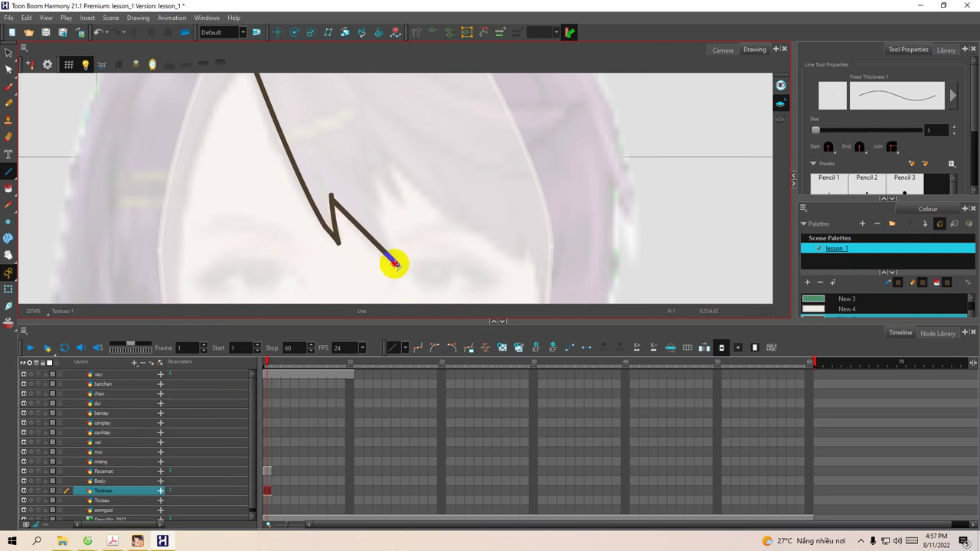
left_click_drag(370, 173, 394, 263)
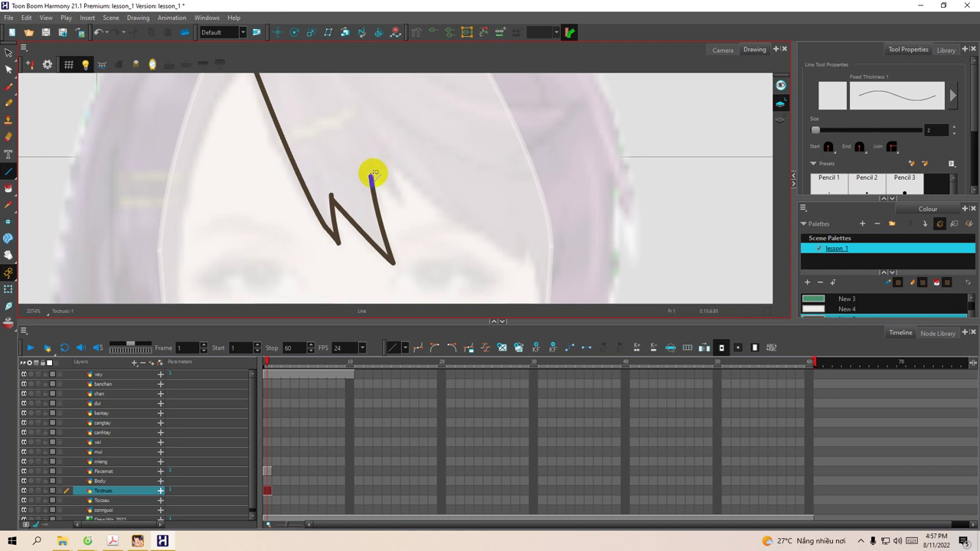
left_click_drag(400, 203, 403, 205)
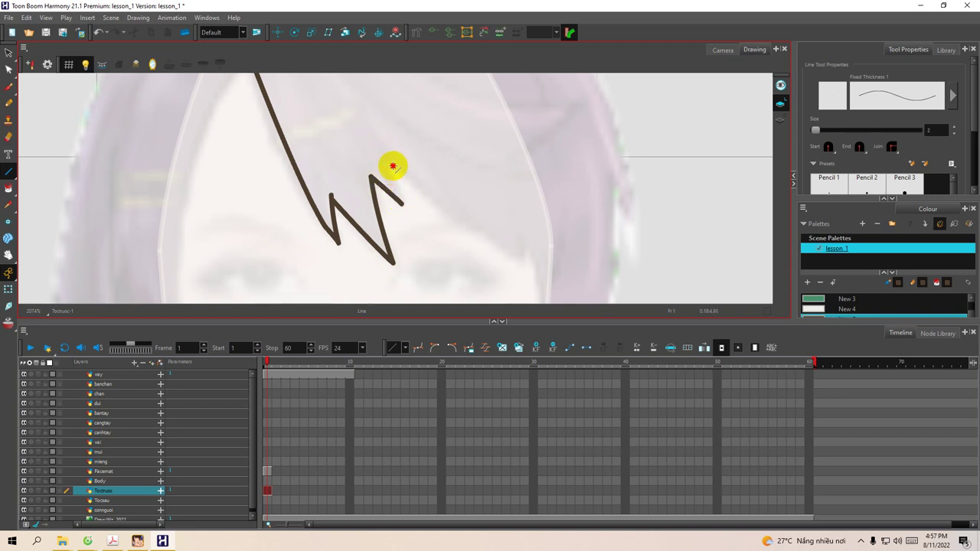
mouse_move(403, 180)
left_mouse_down()
mouse_move(485, 240)
mouse_move(510, 275)
left_mouse_up()
Continue the front-hair outline up the right side of the head and over the crown back to the parting.
mouse_move(518, 172)
left_mouse_down()
mouse_move(519, 212)
mouse_move(519, 152)
mouse_move(498, 288)
left_mouse_up()
scroll(482, 170, "up", 3)
mouse_move(487, 113)
left_mouse_down()
mouse_move(543, 223)
mouse_move(538, 213)
left_mouse_up()
scroll(535, 201, "up", 3)
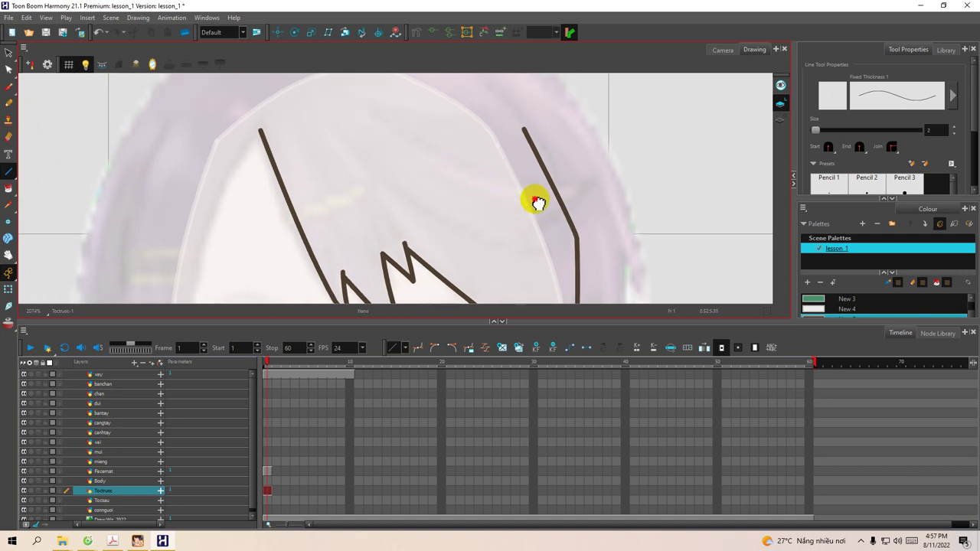
mouse_move(335, 115)
left_mouse_down()
mouse_move(324, 190)
mouse_move(316, 165)
left_mouse_up()
key("space")
mouse_move(383, 132)
left_mouse_down()
mouse_move(321, 121)
mouse_move(308, 96)
mouse_move(394, 98)
mouse_move(378, 102)
left_mouse_up()
key("space")
left_click_drag(457, 137, 409, 122)
left_click_drag(370, 91, 464, 142)
left_click_drag(408, 213, 432, 153)
left_click_drag(391, 241, 476, 127)
Draw the inner edge of the left hair lock from the parting down beside the face, including its two pointed tips.
mouse_move(469, 162)
left_mouse_down()
mouse_move(472, 128)
mouse_move(470, 219)
mouse_move(385, 149)
mouse_move(345, 197)
mouse_move(332, 269)
left_mouse_up()
key("space")
mouse_move(345, 192)
left_mouse_down()
mouse_move(388, 109)
mouse_move(371, 266)
mouse_move(367, 144)
left_mouse_up()
key("space")
left_click_drag(382, 181, 384, 225)
left_click_drag(357, 181, 378, 223)
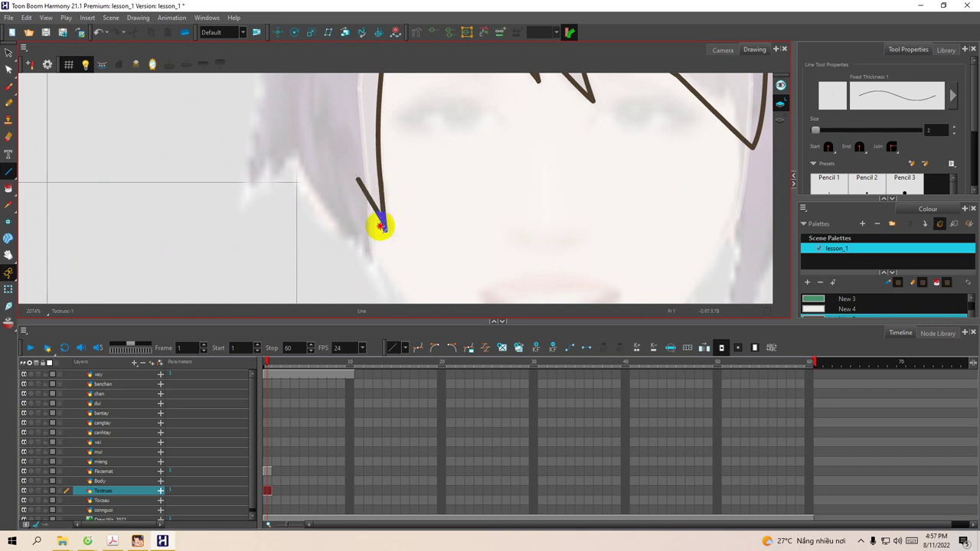
left_click_drag(356, 181, 361, 268)
mouse_move(309, 169)
left_mouse_down()
mouse_move(343, 262)
mouse_move(361, 268)
left_mouse_up()
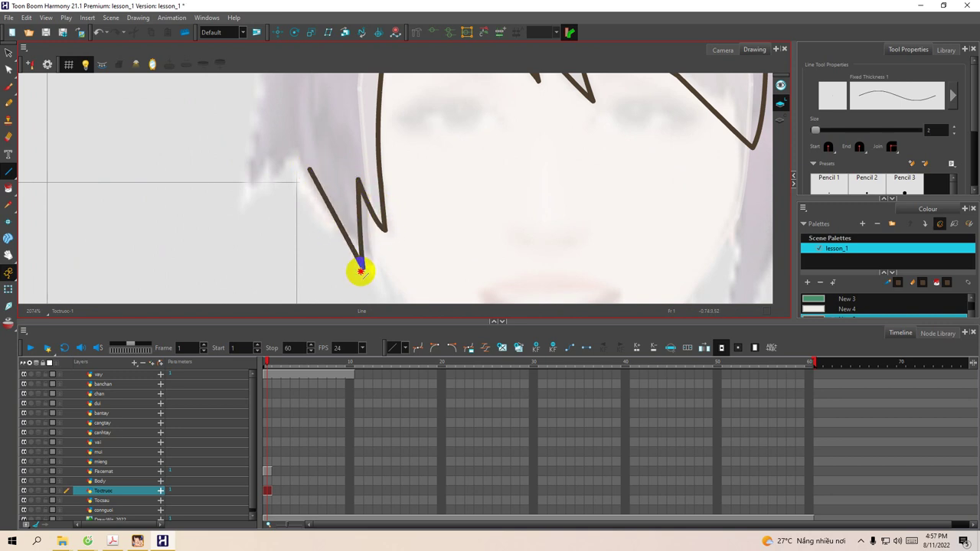
Curve the left lock's outer edge up to the crown and join it to the top, closing the front-hair outline.
left_click_drag(349, 219, 342, 338)
mouse_move(319, 107)
left_mouse_down()
mouse_move(303, 289)
mouse_move(297, 195)
mouse_move(343, 164)
mouse_move(347, 147)
left_mouse_up()
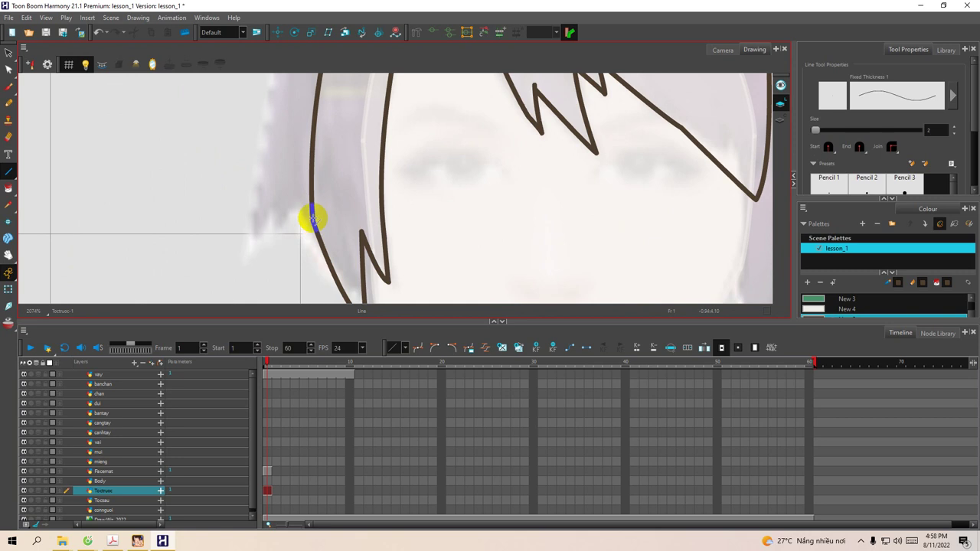
scroll(339, 208, "up", 8)
left_click_drag(319, 122, 270, 242)
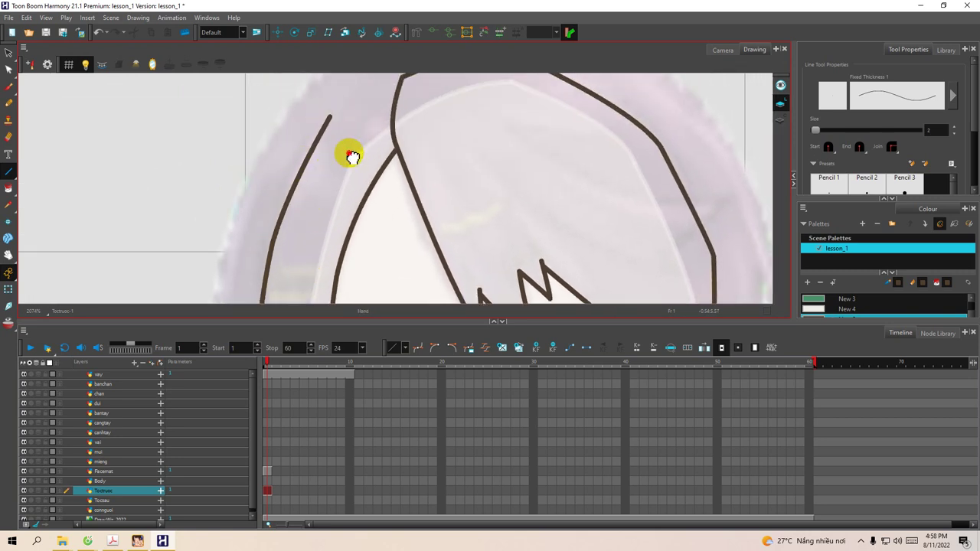
left_click_drag(361, 146, 318, 202)
mouse_move(288, 172)
left_mouse_down()
mouse_move(372, 121)
mouse_move(357, 132)
left_mouse_up()
mouse_move(368, 166)
left_mouse_down()
mouse_move(328, 164)
mouse_move(313, 189)
left_mouse_up()
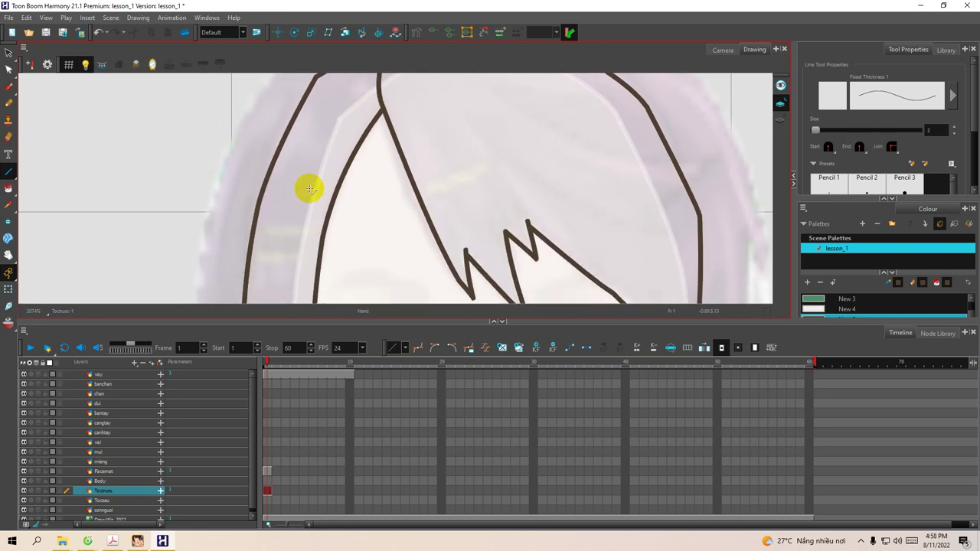
Fill the left lock and the fringe of the front hair with New 5 using the Paint tool.
key("alt+i")
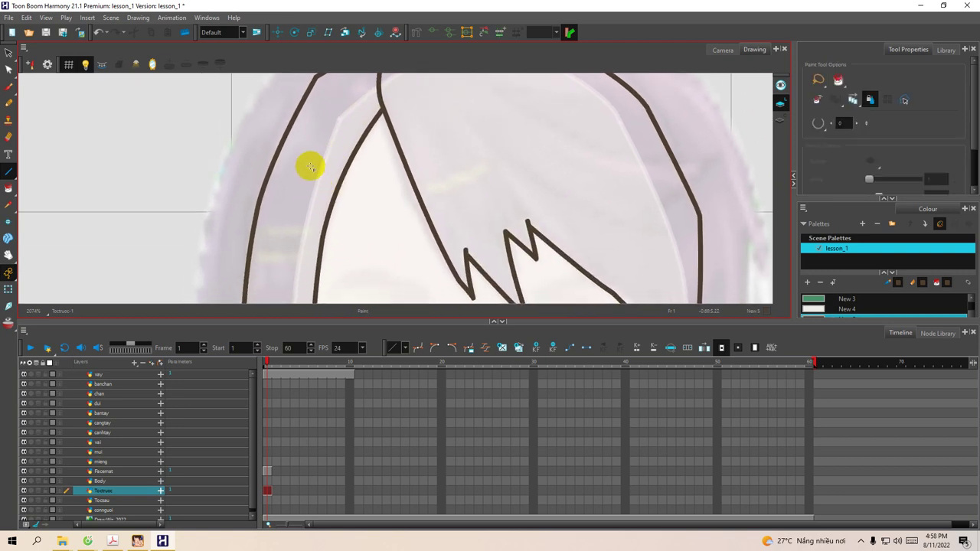
left_click(309, 166)
left_click(446, 163)
mouse_move(446, 163)
left_mouse_down()
mouse_move(428, 138)
mouse_move(434, 156)
left_mouse_up()
scroll(434, 165, "down", 8)
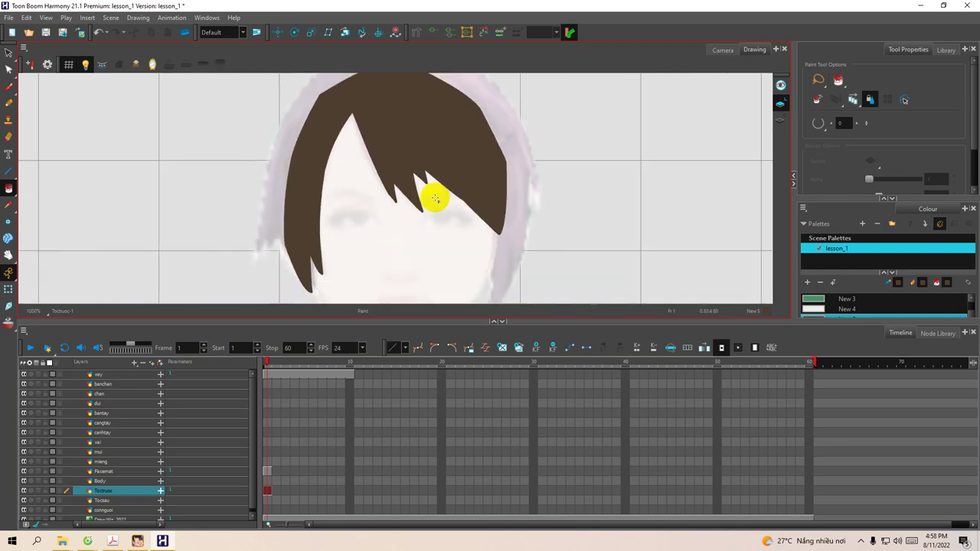
mouse_move(409, 240)
left_mouse_down()
mouse_move(415, 207)
mouse_move(427, 219)
mouse_move(437, 189)
mouse_move(367, 240)
mouse_move(376, 226)
left_mouse_up()
On the Tocsau layer, draw the back hair's left outer edge and its jagged lower tips with the Line tool.
left_click(113, 503)
scroll(377, 221, "up", 3)
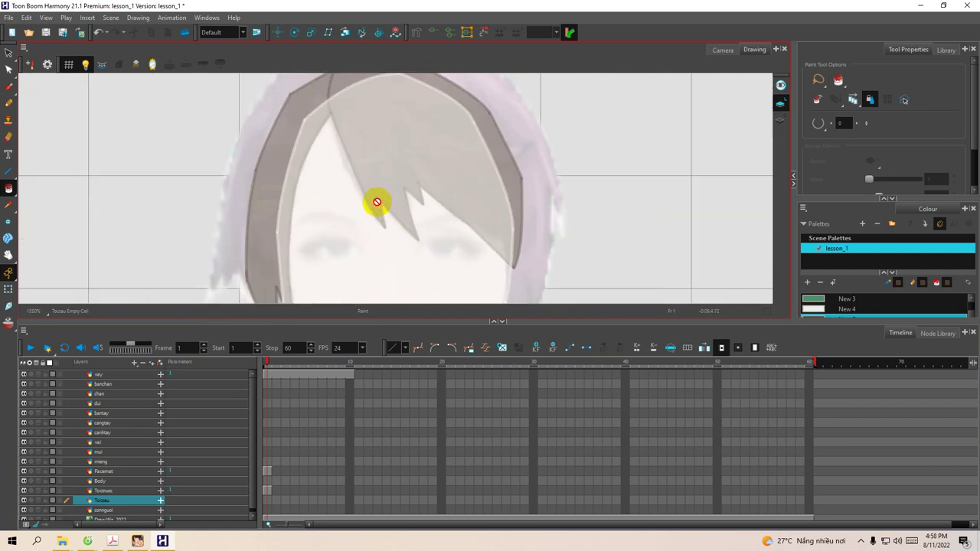
left_click_drag(389, 175, 438, 186)
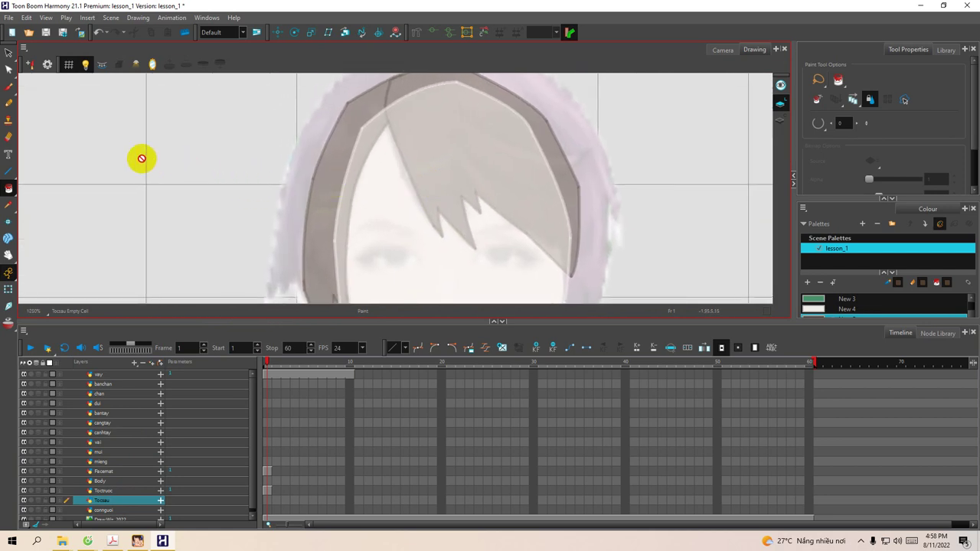
key("alt+4")
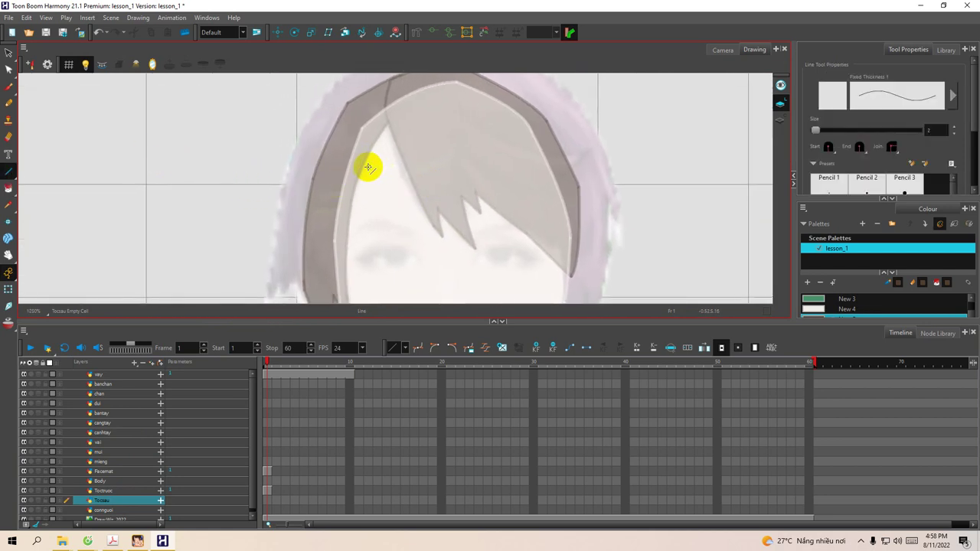
mouse_move(341, 158)
left_mouse_down()
mouse_move(365, 153)
mouse_move(376, 166)
mouse_move(358, 125)
left_mouse_up()
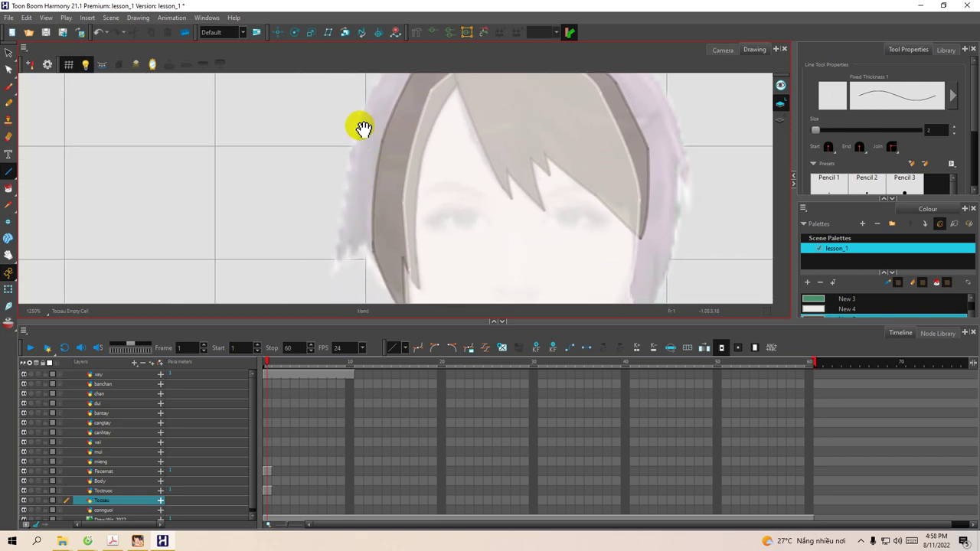
left_click_drag(338, 320, 339, 391)
mouse_move(368, 145)
left_mouse_down()
mouse_move(344, 179)
mouse_move(311, 328)
mouse_move(317, 341)
mouse_move(317, 234)
mouse_move(317, 334)
mouse_move(333, 320)
left_mouse_up()
left_click_drag(334, 320, 335, 357)
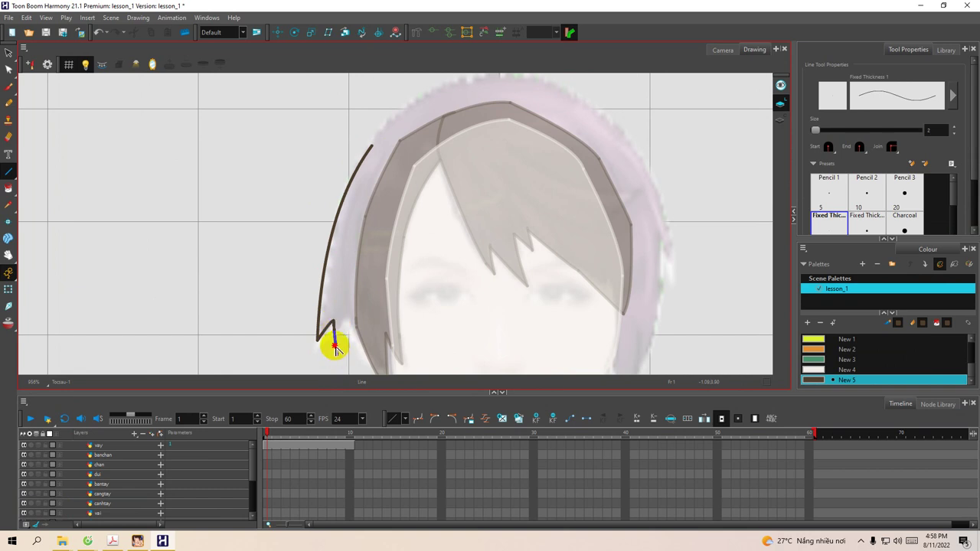
Continue the back-hair outline over the top of the head and down the right side to a point below the jaw.
mouse_move(348, 320)
left_mouse_down()
mouse_move(342, 366)
mouse_move(360, 158)
mouse_move(411, 142)
mouse_move(389, 151)
mouse_move(403, 130)
mouse_move(477, 141)
mouse_move(431, 123)
left_mouse_up()
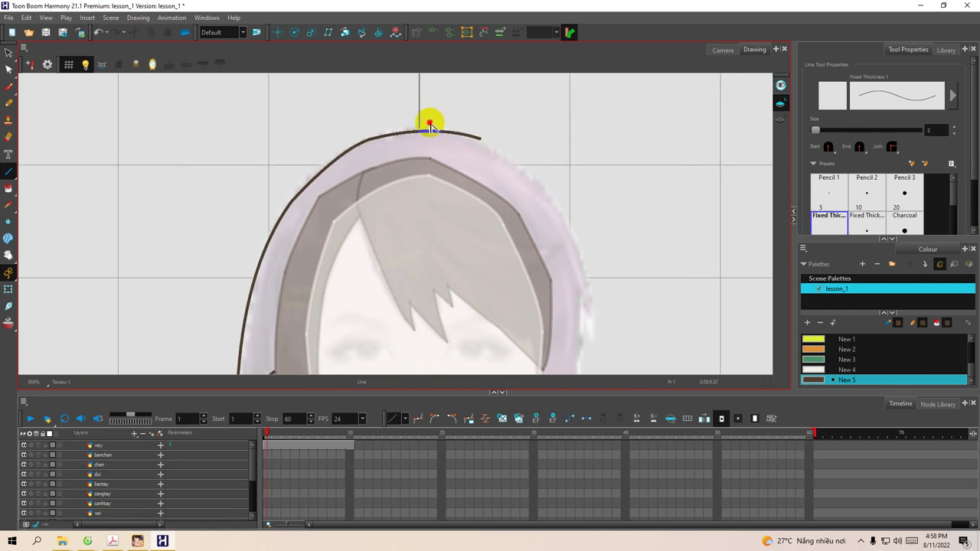
mouse_move(480, 163)
left_mouse_down()
mouse_move(450, 129)
mouse_move(525, 204)
mouse_move(504, 182)
mouse_move(527, 260)
mouse_move(536, 197)
mouse_move(486, 326)
left_mouse_up()
key("space")
key("space")
left_click_drag(520, 259, 529, 231)
key("space")
mouse_move(490, 306)
left_mouse_down()
mouse_move(516, 237)
mouse_move(491, 286)
left_mouse_up()
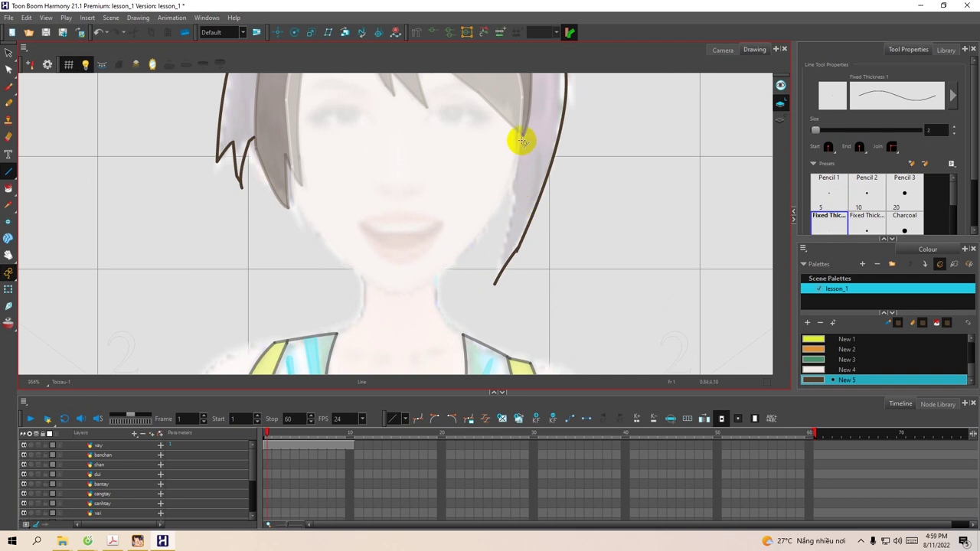
Draw the back hair's inner edge up the right side of the face, across the forehead and down the left side.
left_click_drag(519, 137, 494, 282)
left_click_drag(501, 197, 489, 299)
left_click_drag(480, 143, 501, 272)
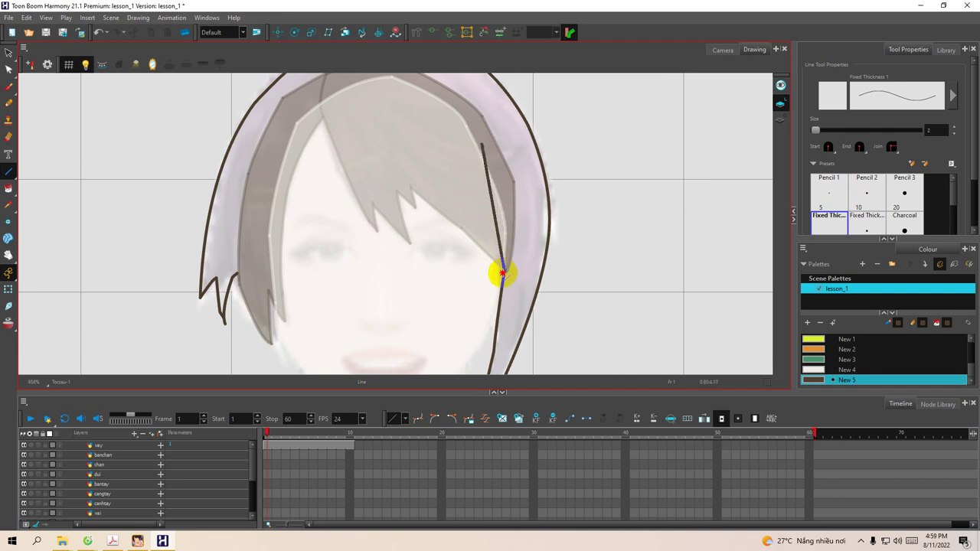
key("space")
left_click_drag(405, 159, 468, 184)
mouse_move(369, 189)
left_mouse_down()
mouse_move(369, 198)
mouse_move(378, 161)
mouse_move(520, 160)
mouse_move(540, 178)
mouse_move(415, 125)
left_mouse_up()
key("space")
left_click_drag(366, 229, 369, 153)
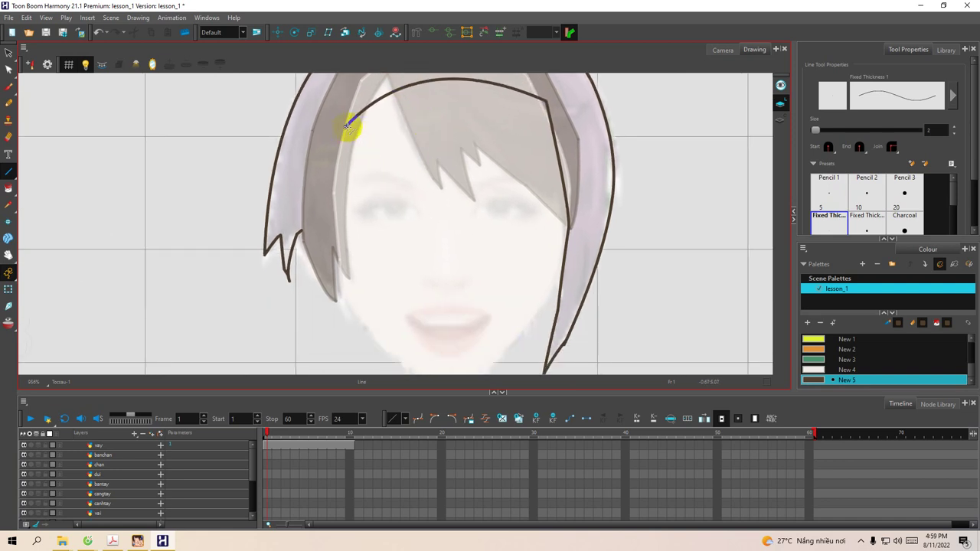
left_click_drag(335, 202, 347, 341)
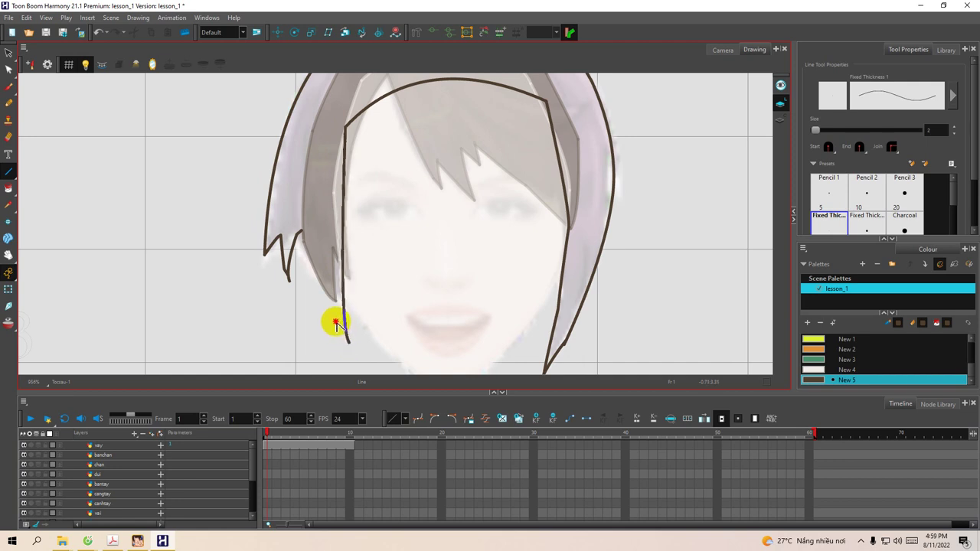
Close the back-hair outline by joining the left jagged tips to the lower end of the left inner edge.
key("space")
left_click_drag(326, 308, 324, 241)
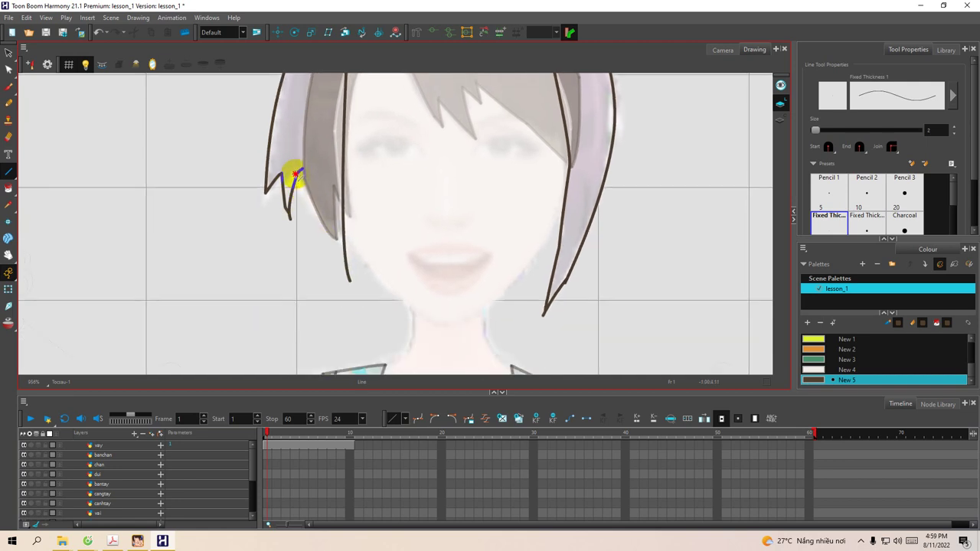
mouse_move(299, 167)
left_mouse_down()
mouse_move(314, 239)
mouse_move(348, 280)
left_mouse_up()
scroll(330, 276, "up", 5)
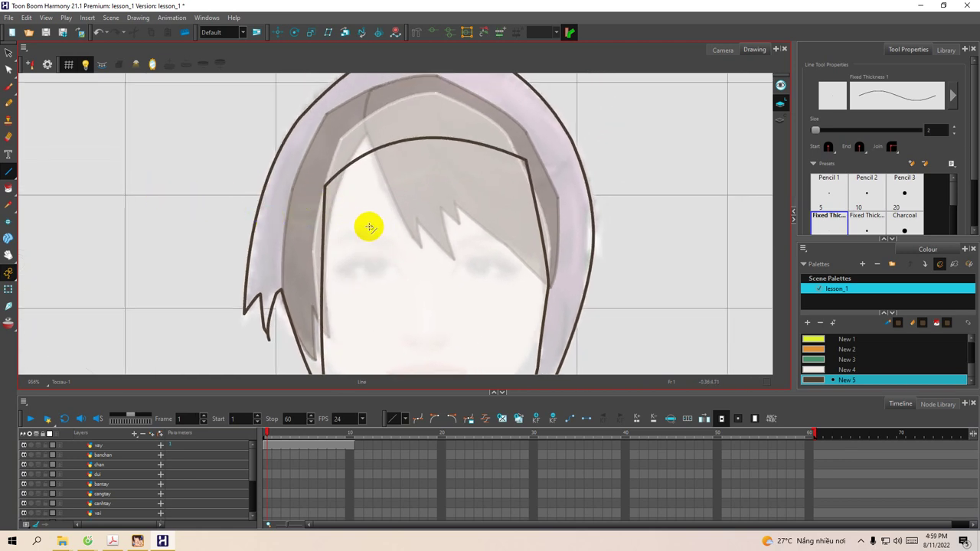
Fill the closed back-hair outline with New 5 using the Paint tool.
key("alt+i")
left_click(286, 225)
scroll(381, 219, "down", 4)
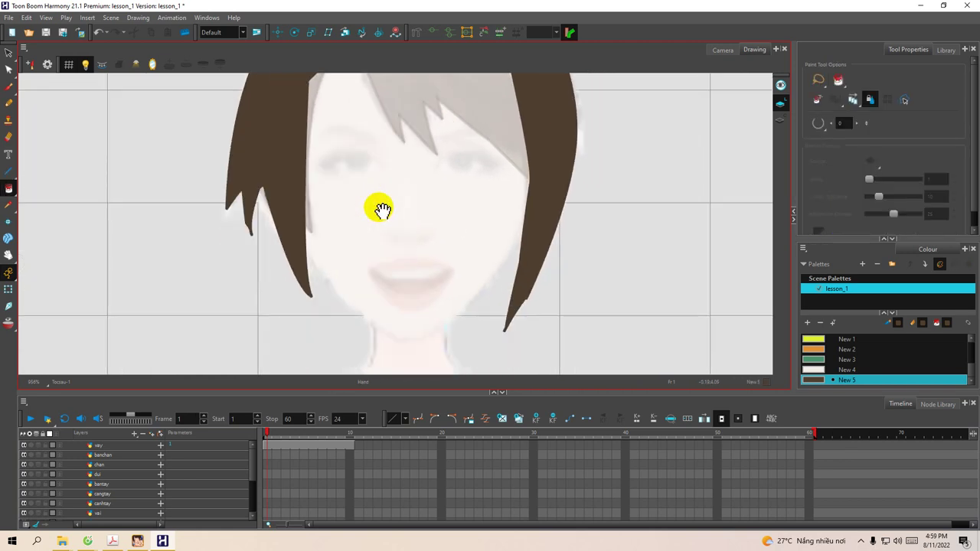
Make the mui layer active for drawing the nose.
left_click_drag(216, 392, 234, 318)
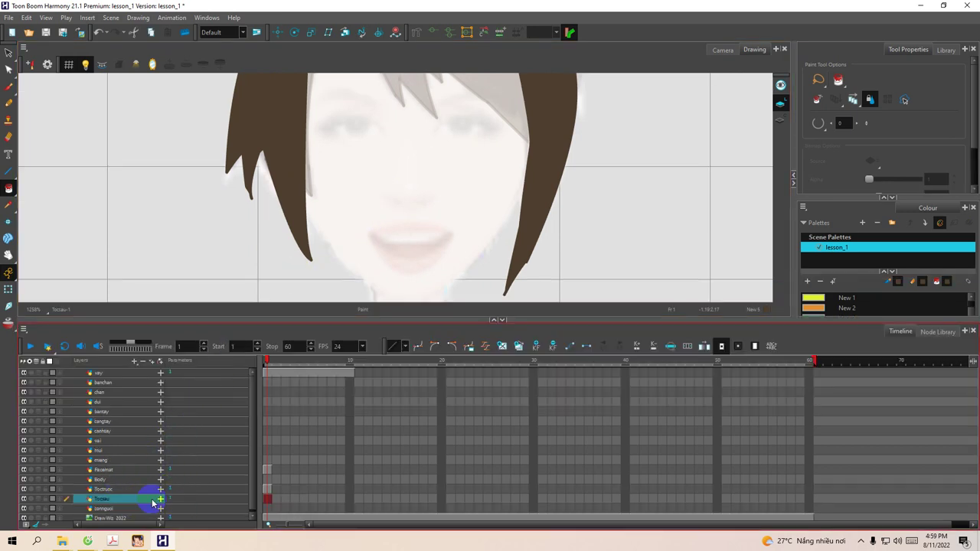
left_click(134, 452)
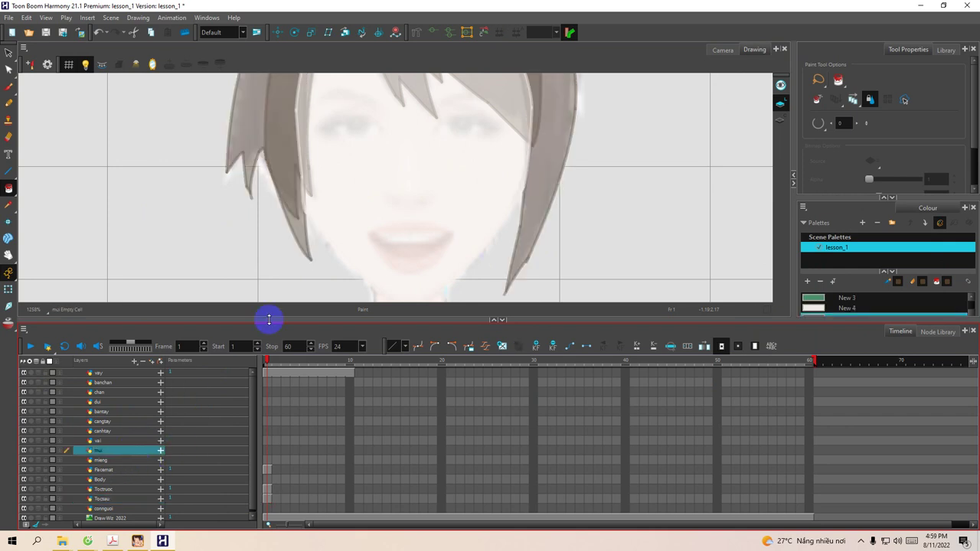
scroll(421, 233, "up", 2)
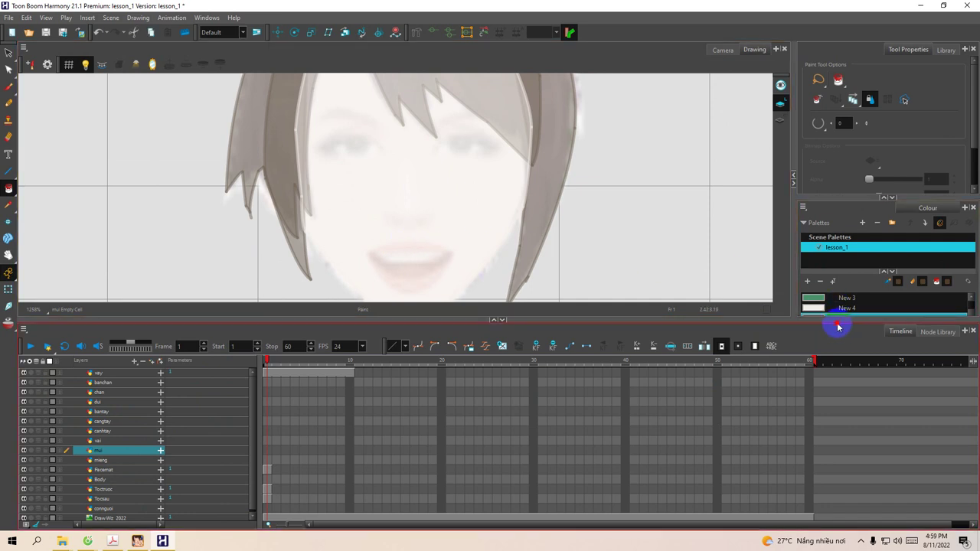
Add the colour New 6 to the lesson_1 palette, based on New 4, and set it to light tan, RGB 223, 186, 146.
left_click_drag(836, 321, 836, 365)
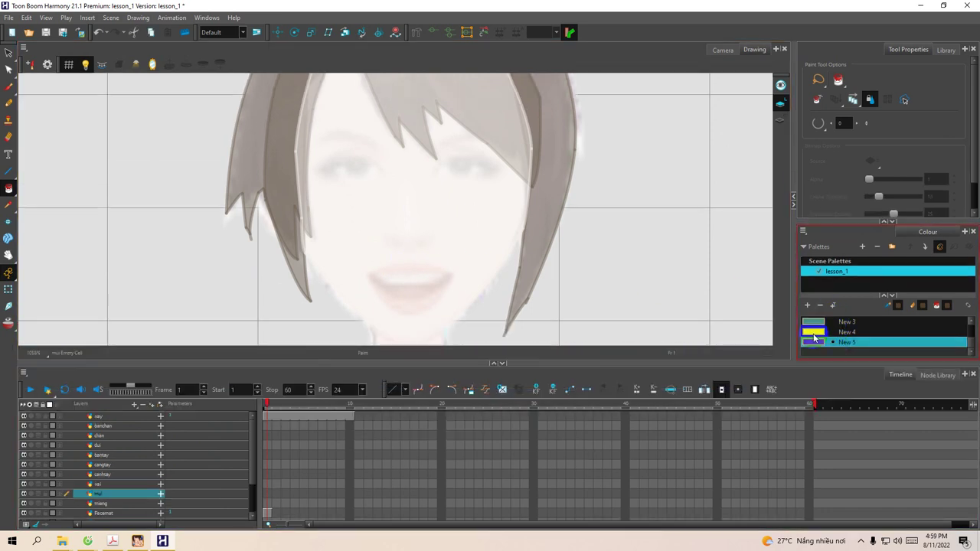
left_click(814, 336)
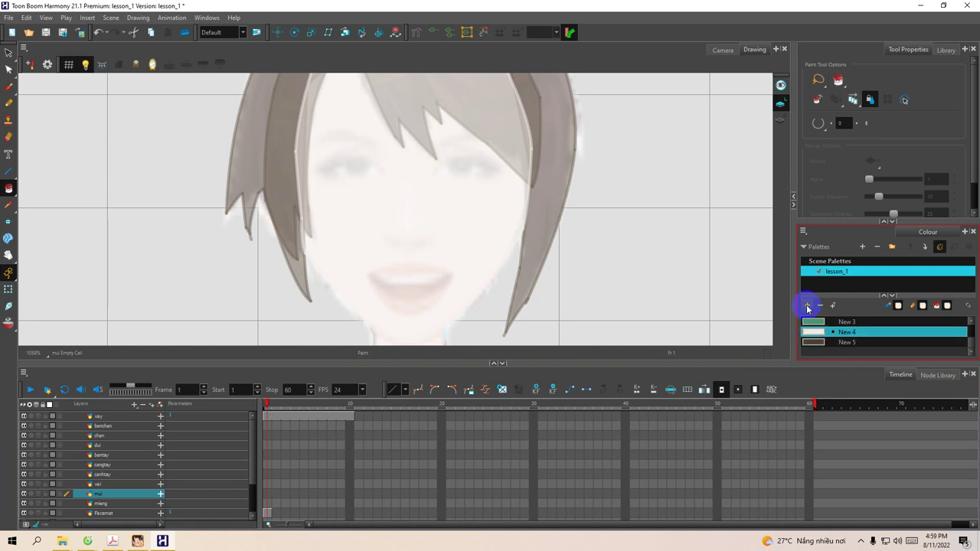
left_click(807, 306)
double_click(816, 344)
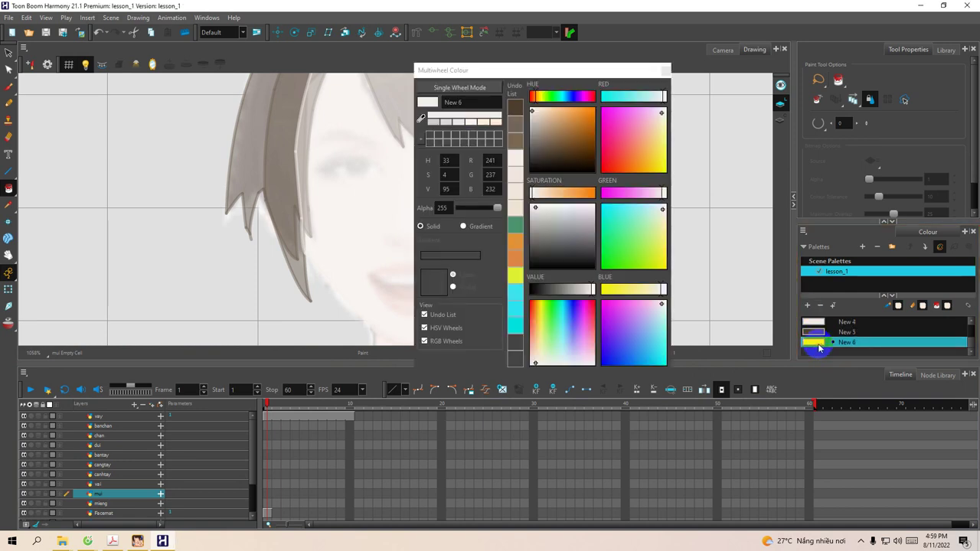
left_click(552, 115)
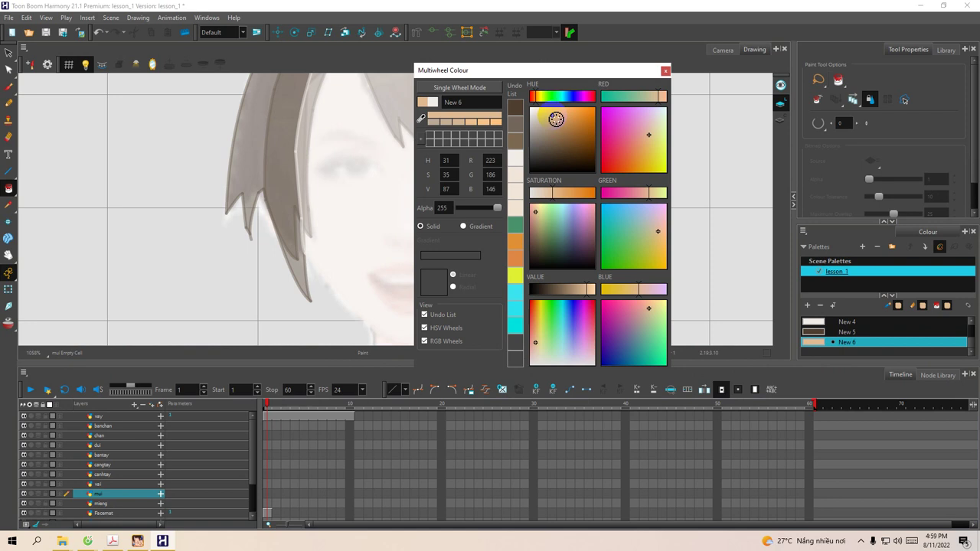
left_click(665, 71)
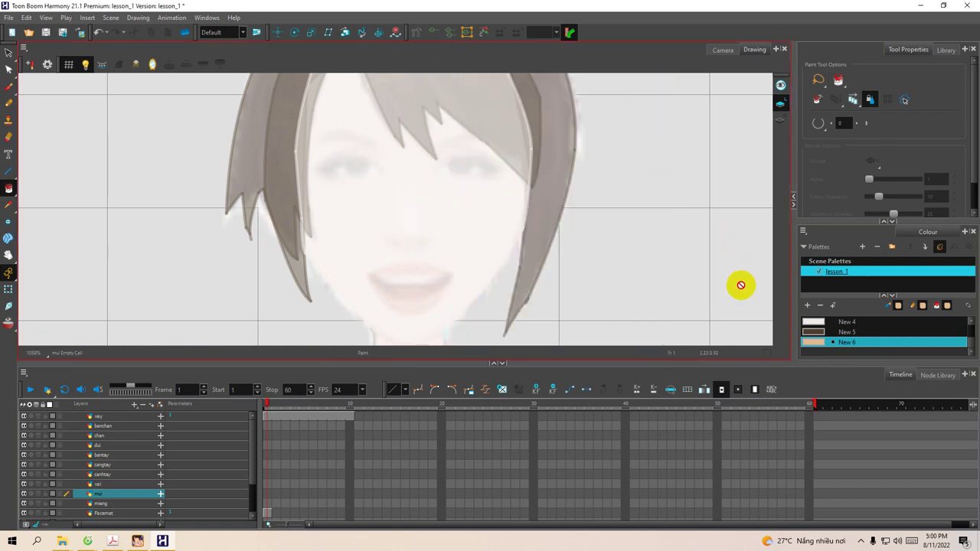
Trace the nose's left nostril, lower edge and right nostril with the Line tool in New 6.
key("space")
left_click_drag(395, 216, 393, 189)
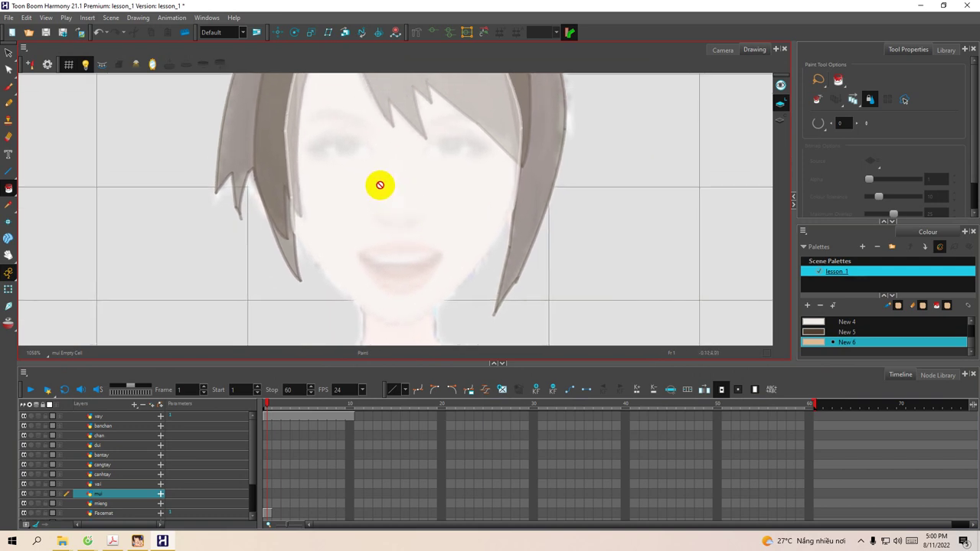
key("alt+l")
key("space")
mouse_move(387, 201)
left_mouse_down()
mouse_move(416, 209)
mouse_move(418, 192)
mouse_move(416, 223)
mouse_move(401, 216)
mouse_move(437, 224)
left_mouse_up()
scroll(405, 202, "up", 3)
key("space")
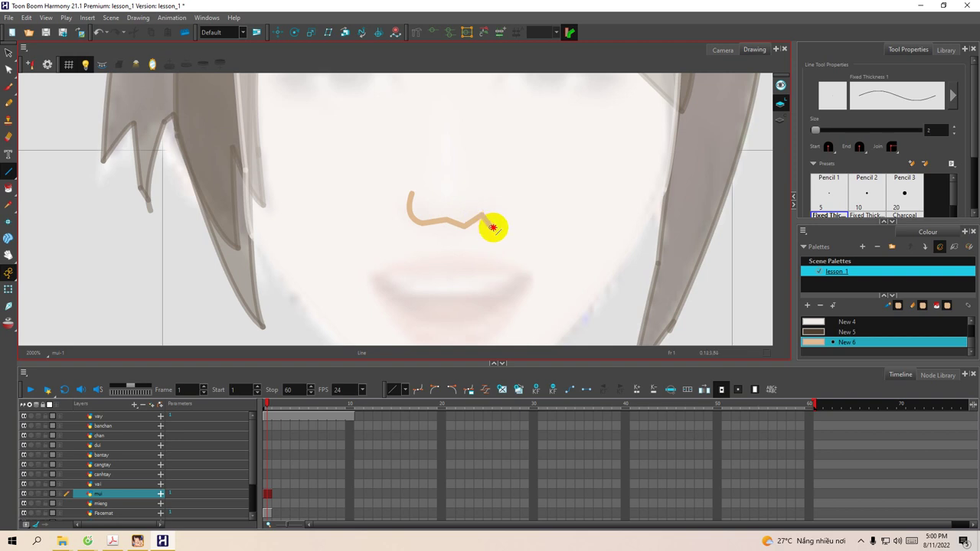
left_click_drag(502, 228, 490, 231)
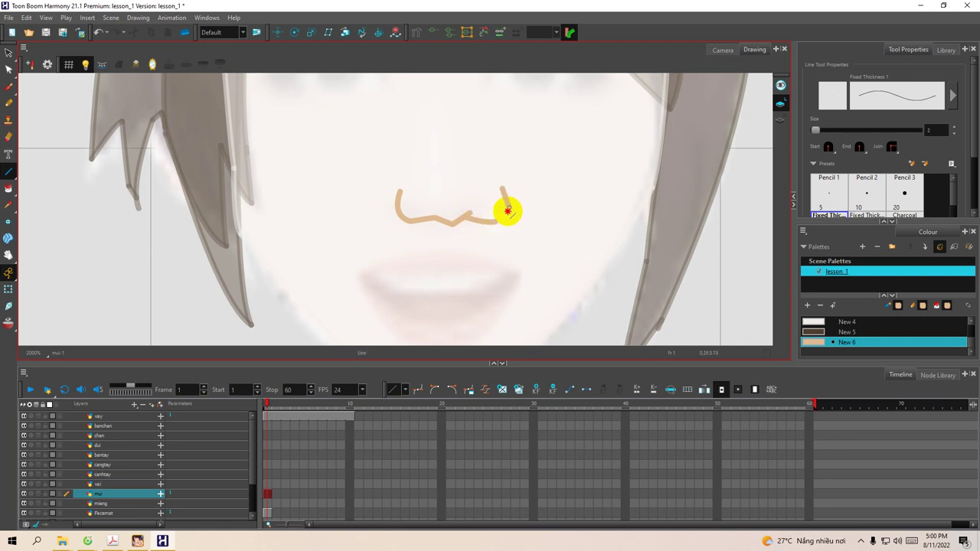
left_click_drag(494, 205, 498, 212)
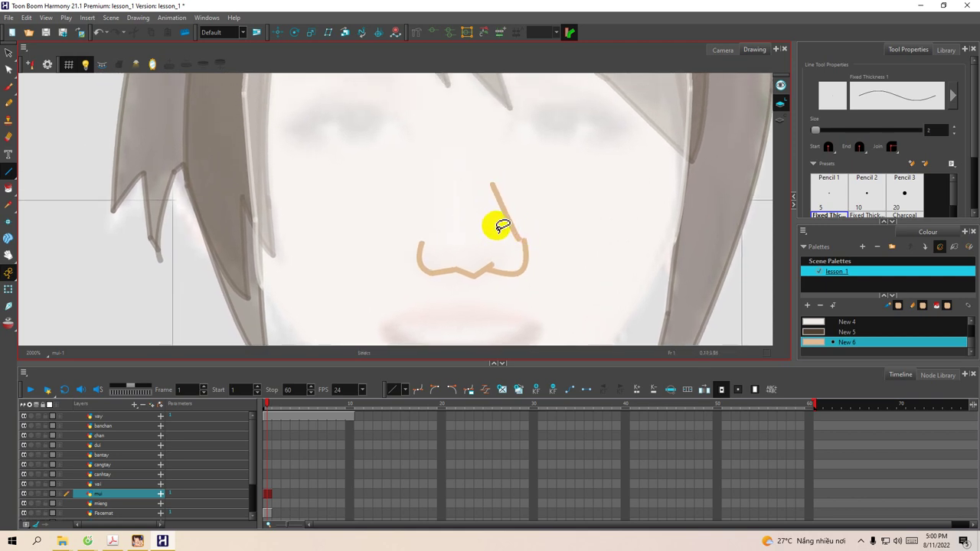
Undo the stray slanted line above the right nostril and extend the nose's left side upward with the Line tool.
key("ctrl+z")
key("alt+/")
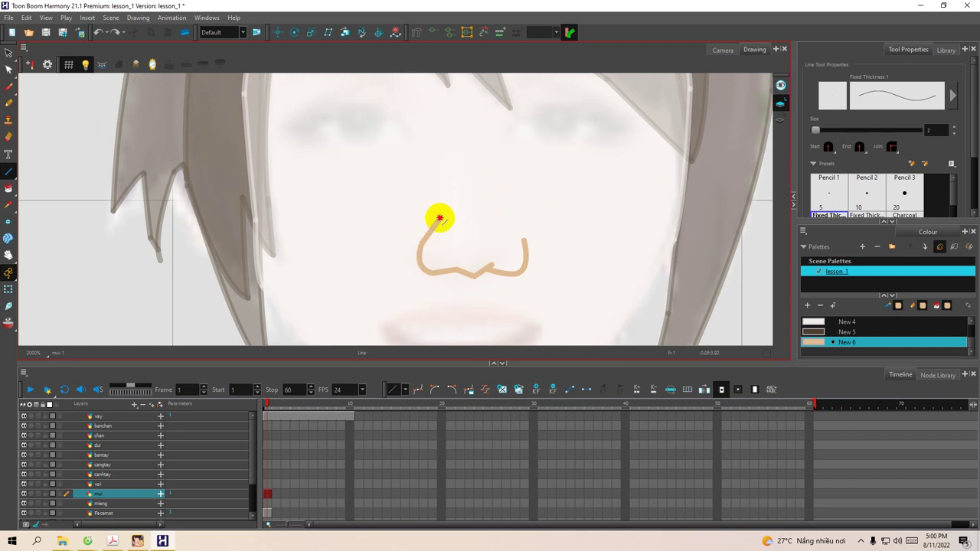
left_click_drag(455, 215, 454, 192)
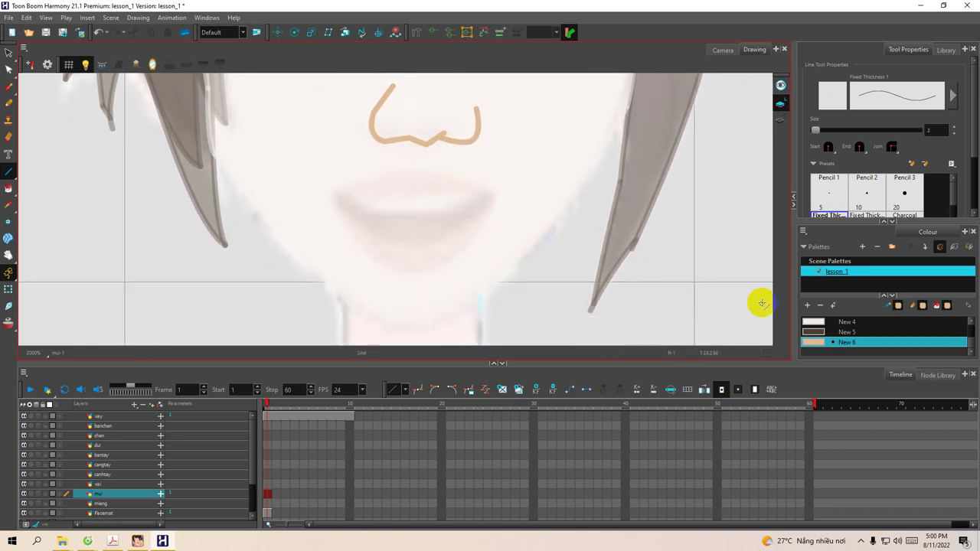
Make the mieng layer active for drawing the mouth.
left_click(103, 406)
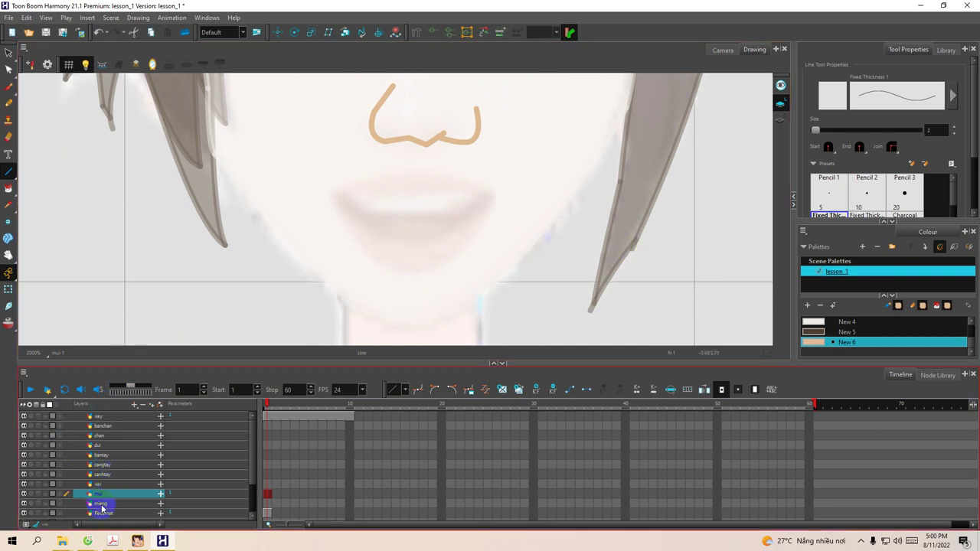
left_click(103, 503)
mouse_move(385, 264)
left_mouse_down()
mouse_move(380, 247)
mouse_move(455, 264)
left_mouse_up()
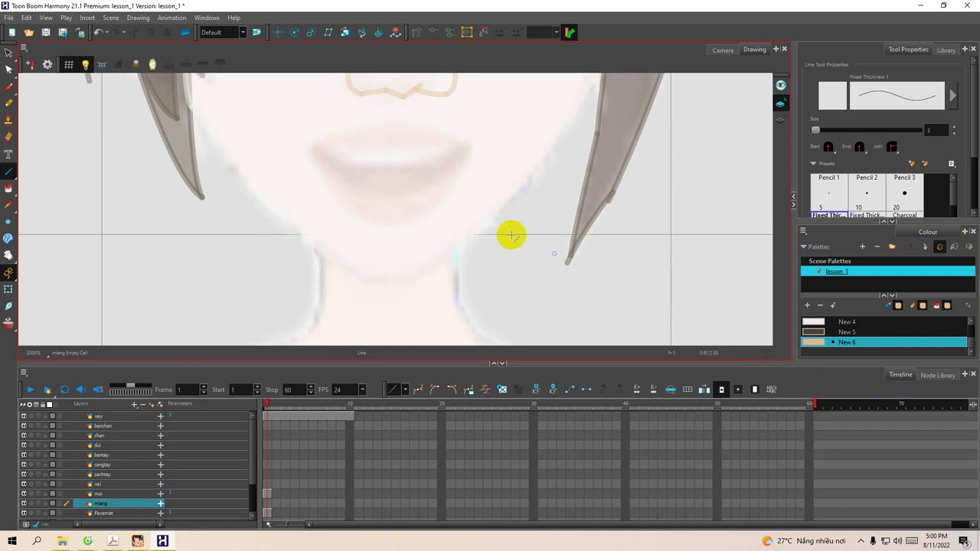
Add a new colour to the lesson_1 palette and set it to a saturated orange for the lips.
left_click(821, 311)
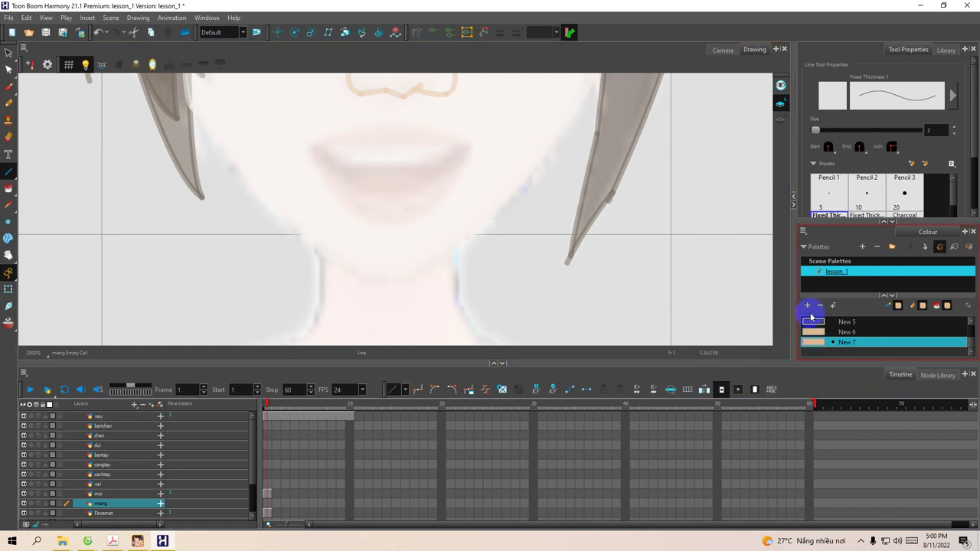
double_click(818, 345)
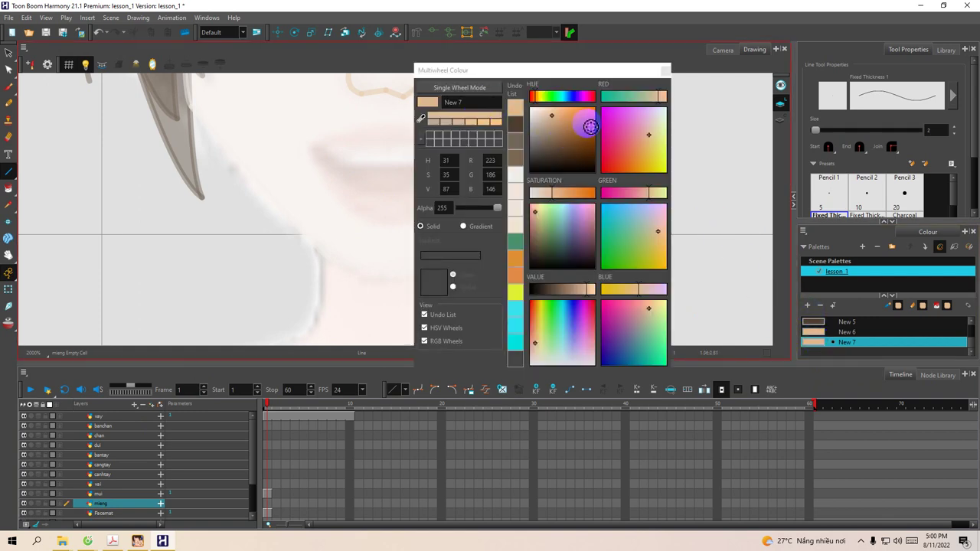
left_click(588, 116)
left_click(665, 71)
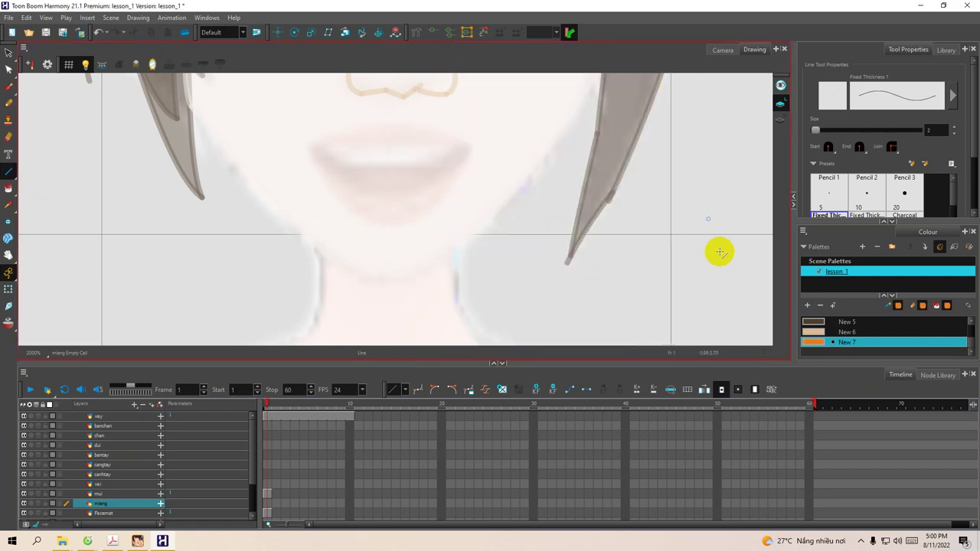
Outline the upper lip along the reference with the Line tool and fill it with New 7.
key("space")
left_click_drag(264, 174, 265, 196)
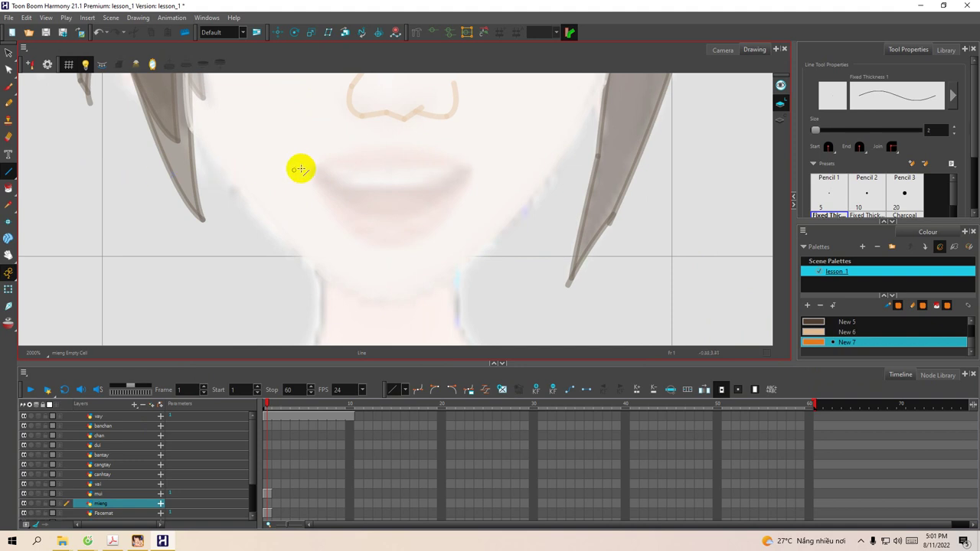
mouse_move(311, 170)
left_mouse_down()
mouse_move(414, 145)
mouse_move(466, 169)
mouse_move(313, 169)
mouse_move(464, 168)
left_mouse_up()
left_click_drag(401, 162, 397, 177)
key("alt+i")
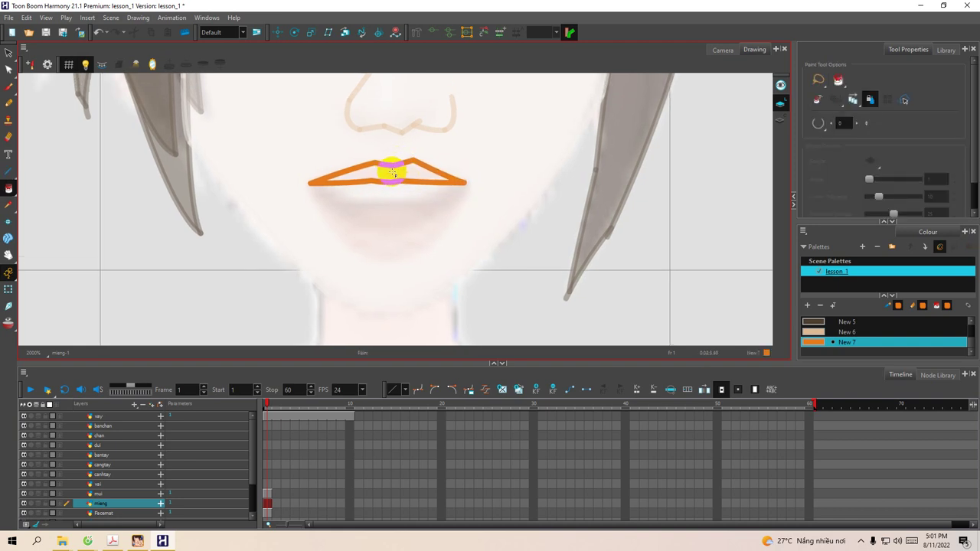
left_click(391, 172)
scroll(378, 180, "down", 1)
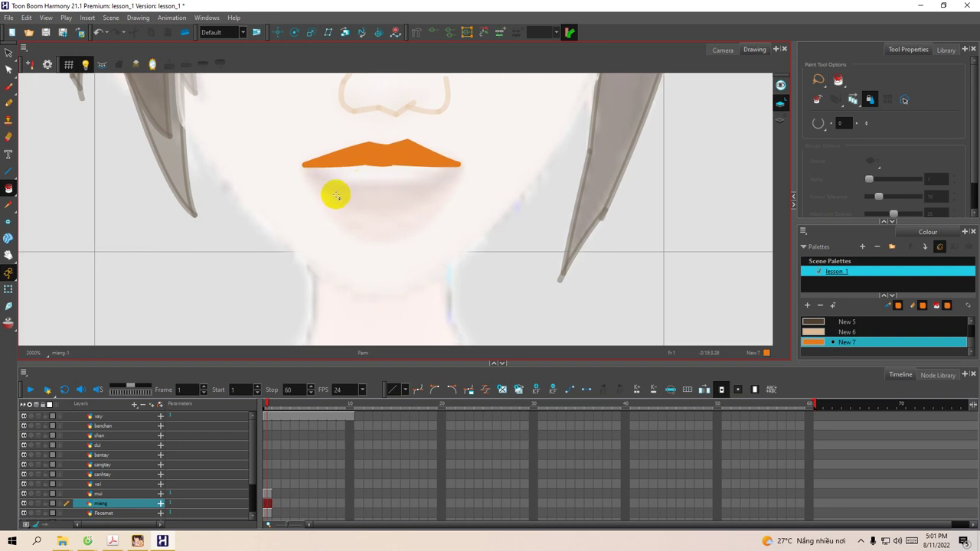
Outline the curved lower lip with the Line tool and fill it with New 7.
key("alt+/")
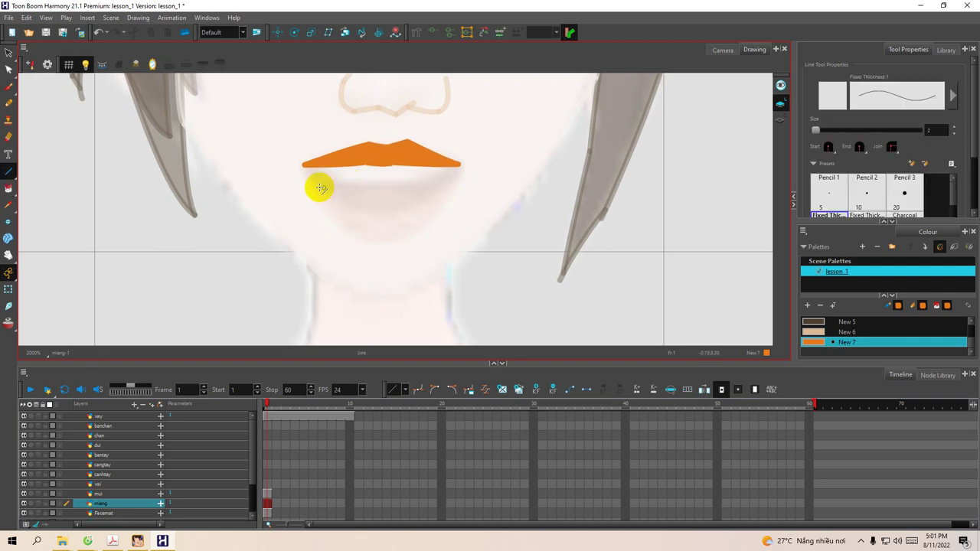
mouse_move(319, 184)
left_mouse_down()
mouse_move(354, 212)
mouse_move(377, 214)
mouse_move(448, 188)
mouse_move(416, 219)
mouse_move(449, 186)
mouse_move(400, 233)
mouse_move(436, 218)
left_mouse_up()
key("space")
mouse_move(337, 214)
left_mouse_down()
mouse_move(371, 207)
mouse_move(355, 192)
mouse_move(383, 221)
mouse_move(431, 227)
mouse_move(395, 220)
mouse_move(409, 230)
mouse_move(394, 212)
left_mouse_up()
key("alt+i")
left_click(395, 220)
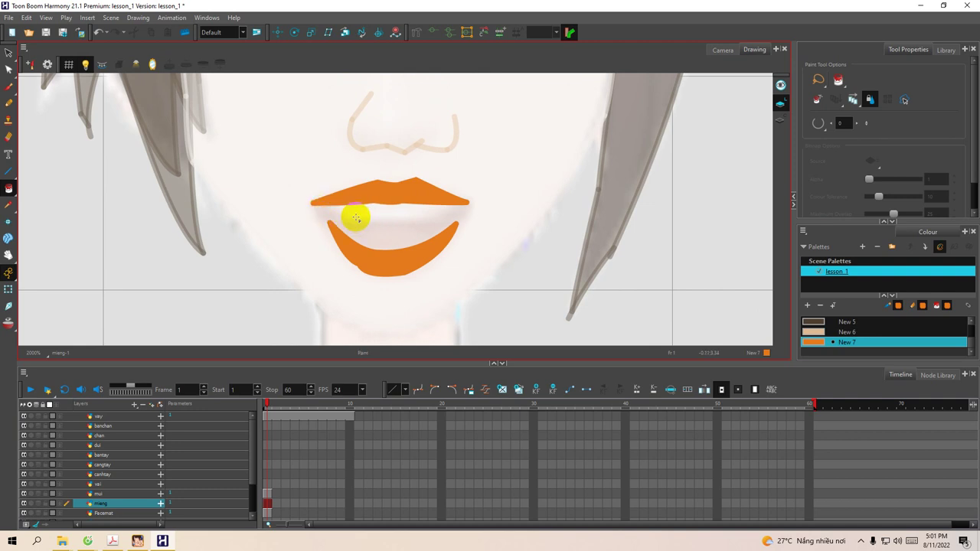
Add three vector drawing layers for the eye parts, named mimat, connguoi_1 and longtrang.
left_click_drag(424, 136, 276, 284)
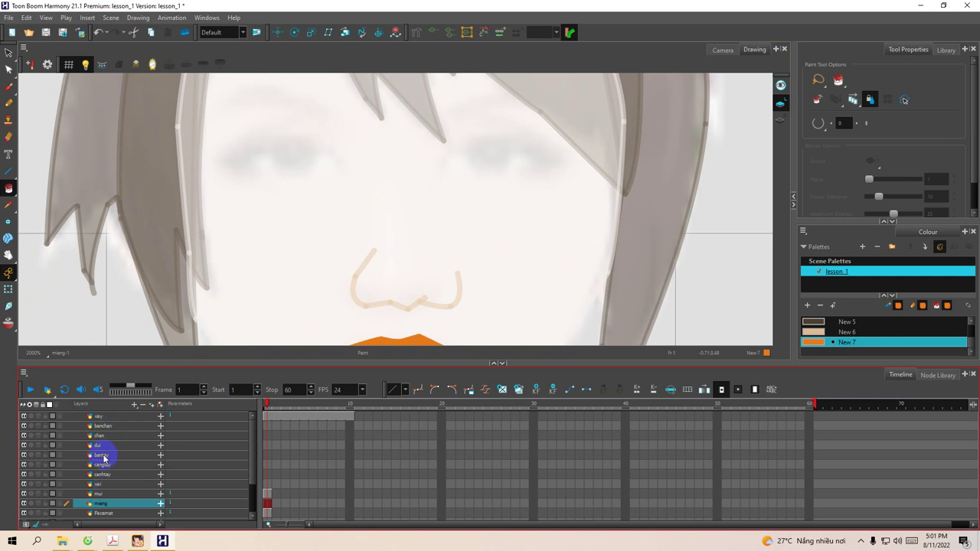
left_click(255, 476)
left_click_drag(255, 476, 255, 378)
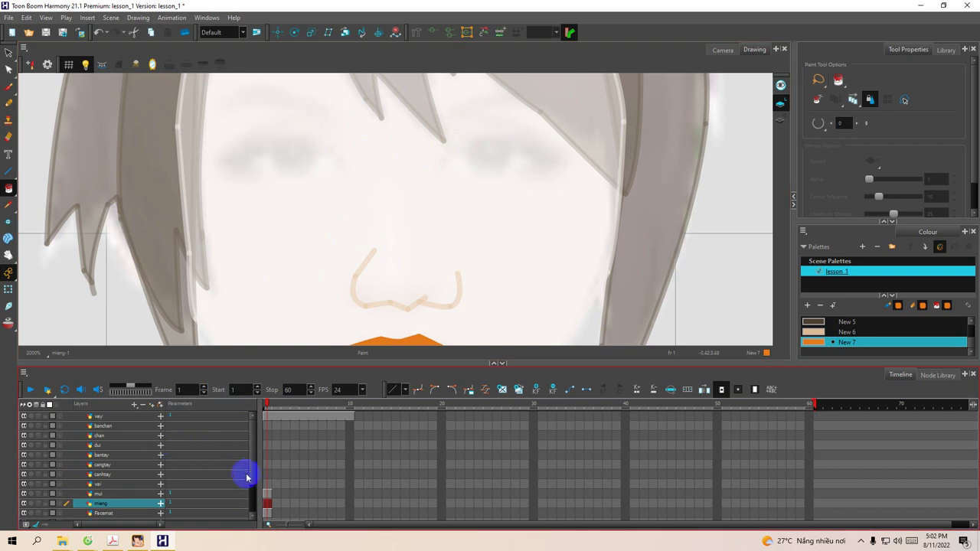
left_click_drag(251, 475, 246, 433)
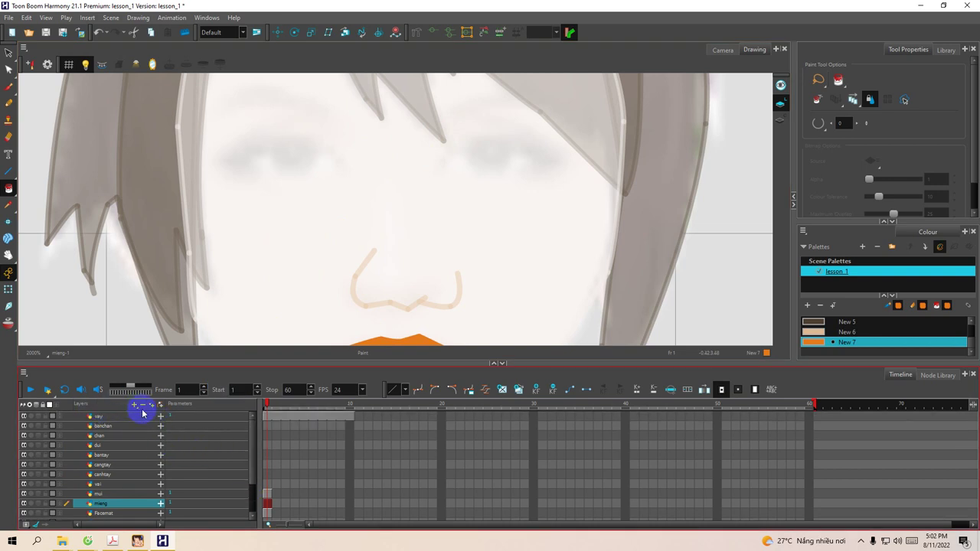
left_click(135, 406)
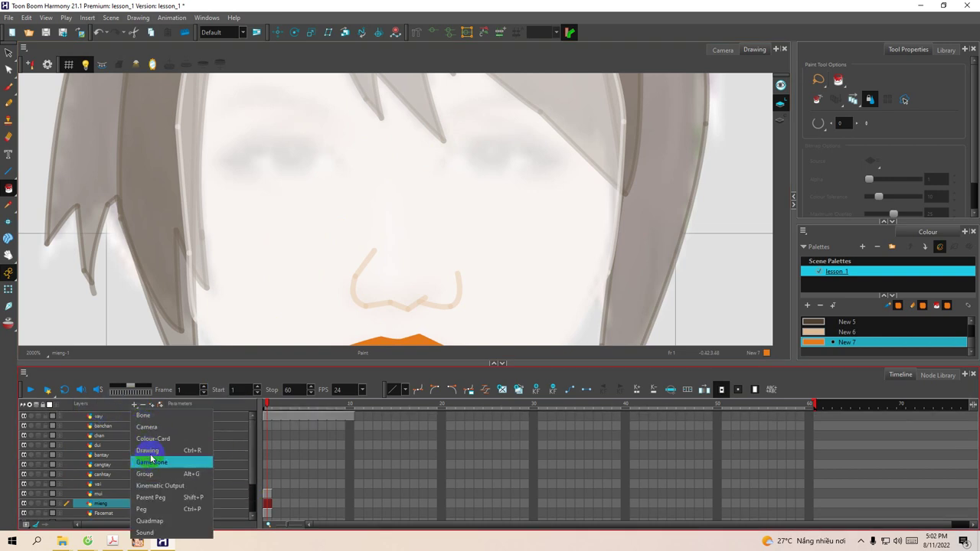
left_click(151, 457)
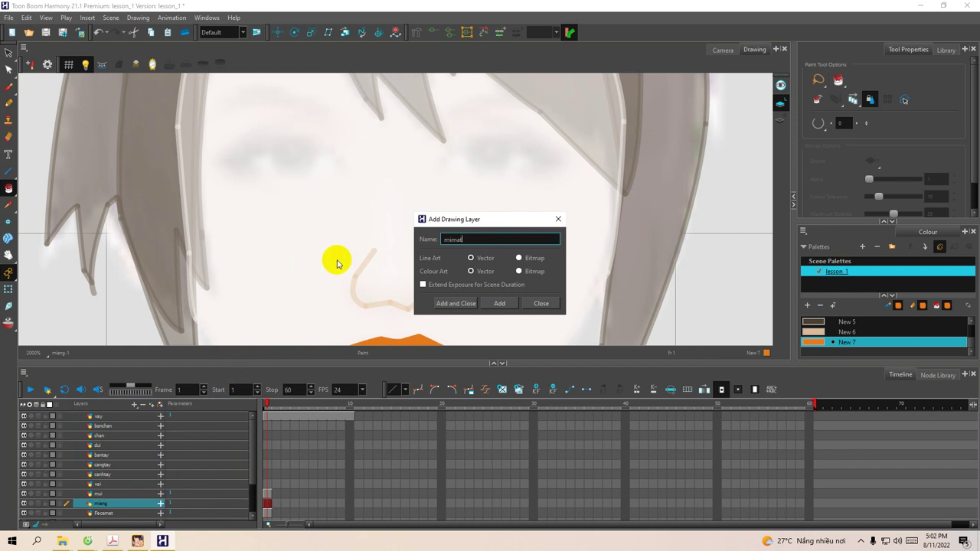
key("Return")
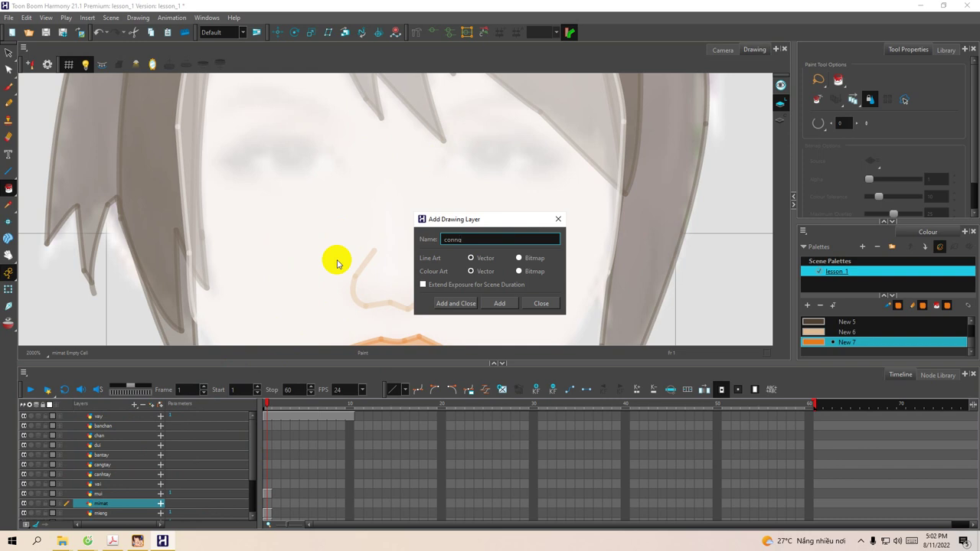
key("Return")
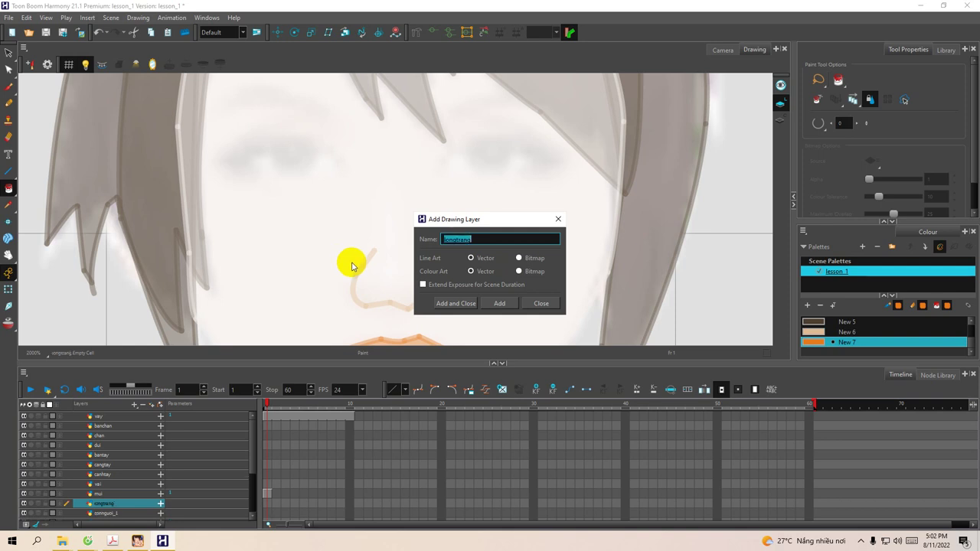
left_click(558, 218)
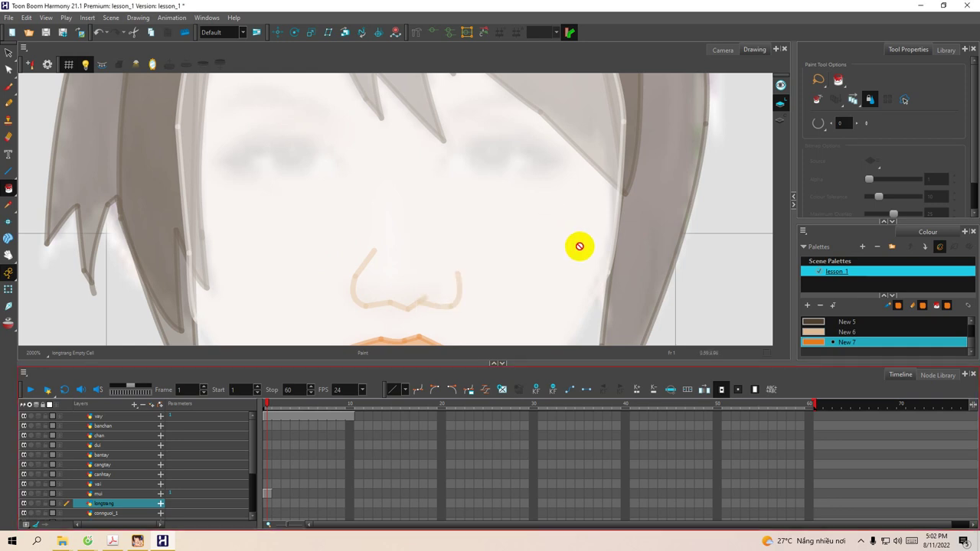
Set up the Line tool with the palette's White colour for drawing on the longtrang layer.
key("space")
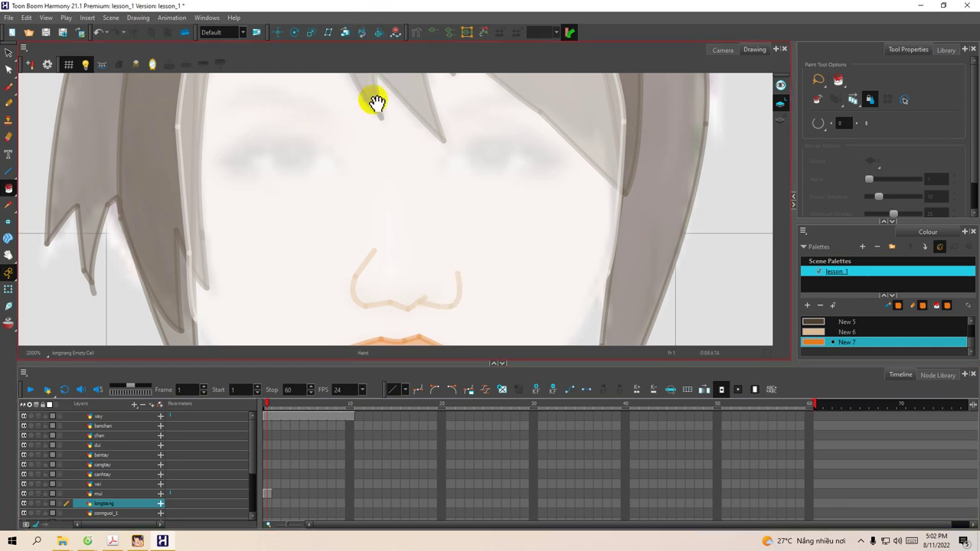
mouse_move(416, 158)
left_mouse_down()
mouse_move(369, 186)
mouse_move(374, 174)
mouse_move(406, 188)
left_mouse_up()
key("alt+b")
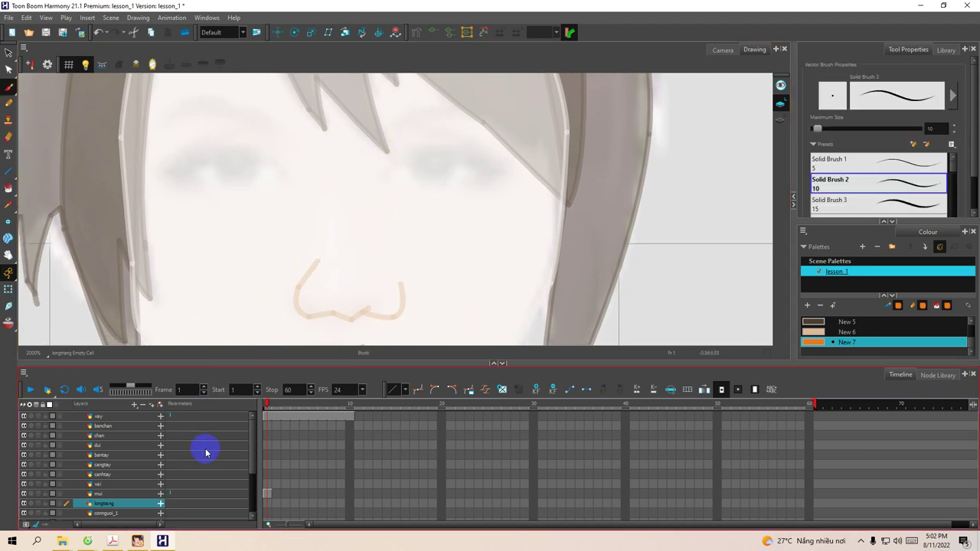
left_click(9, 172)
mouse_move(429, 165)
left_mouse_down()
mouse_move(422, 190)
mouse_move(435, 197)
mouse_move(411, 188)
mouse_move(418, 206)
mouse_move(439, 216)
left_mouse_up()
key("ctrl+z")
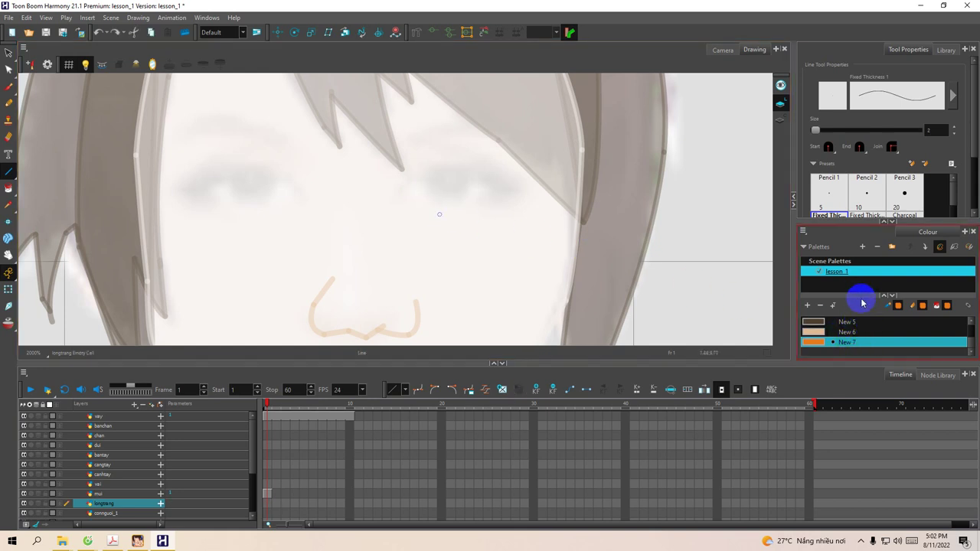
left_click(887, 297)
left_click(884, 295)
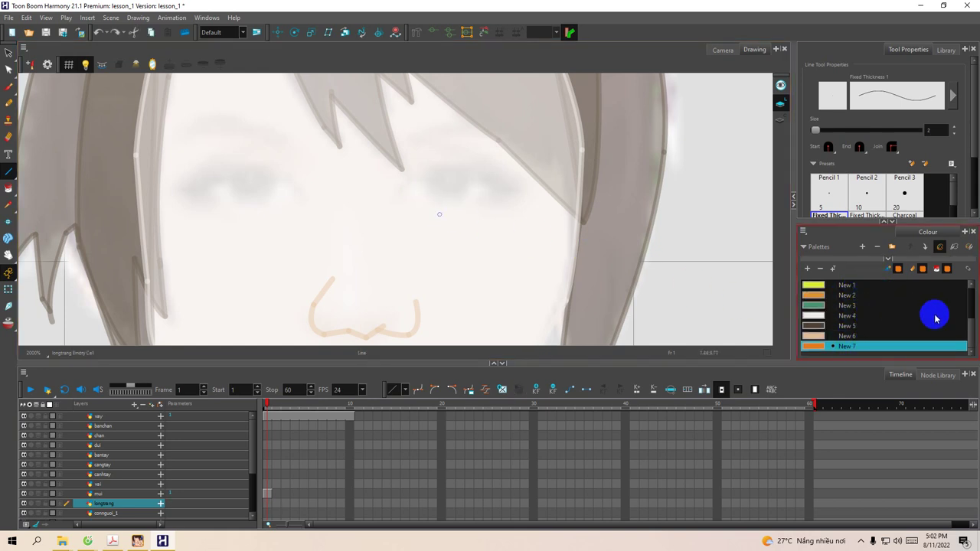
left_click_drag(971, 332, 976, 297)
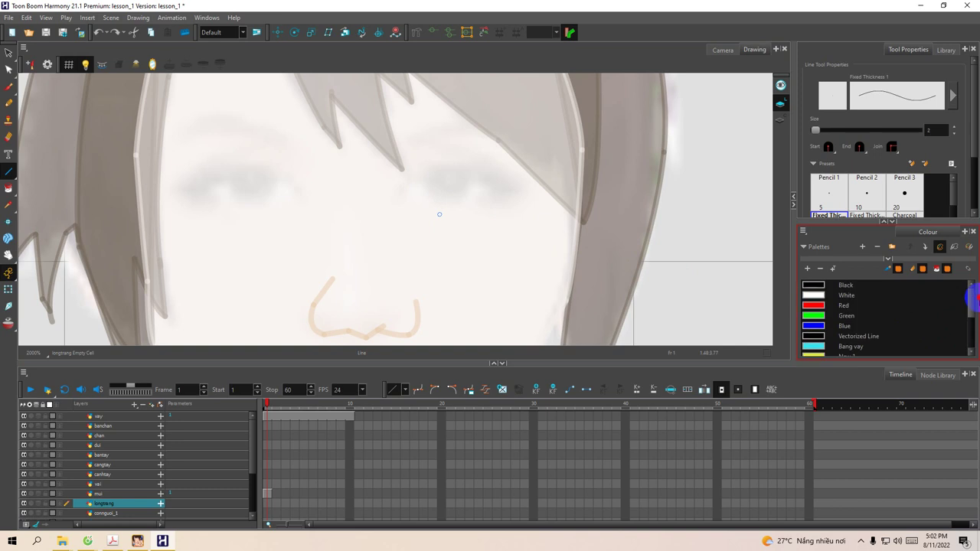
left_click(811, 295)
Outline the almond-shaped white of the eye beneath the long side fringe and fill it with White.
left_click_drag(456, 219, 464, 213)
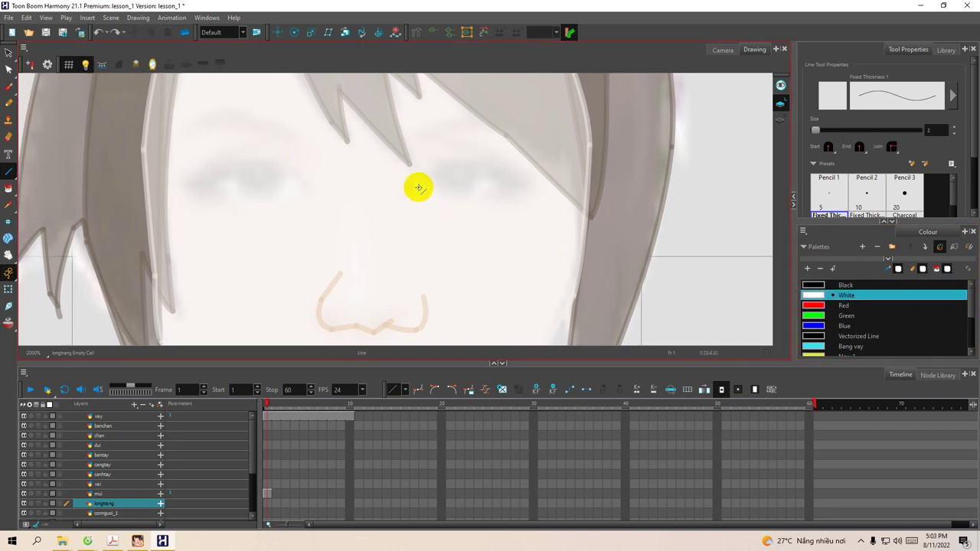
mouse_move(412, 185)
left_mouse_down()
mouse_move(416, 197)
mouse_move(456, 207)
mouse_move(521, 184)
left_mouse_up()
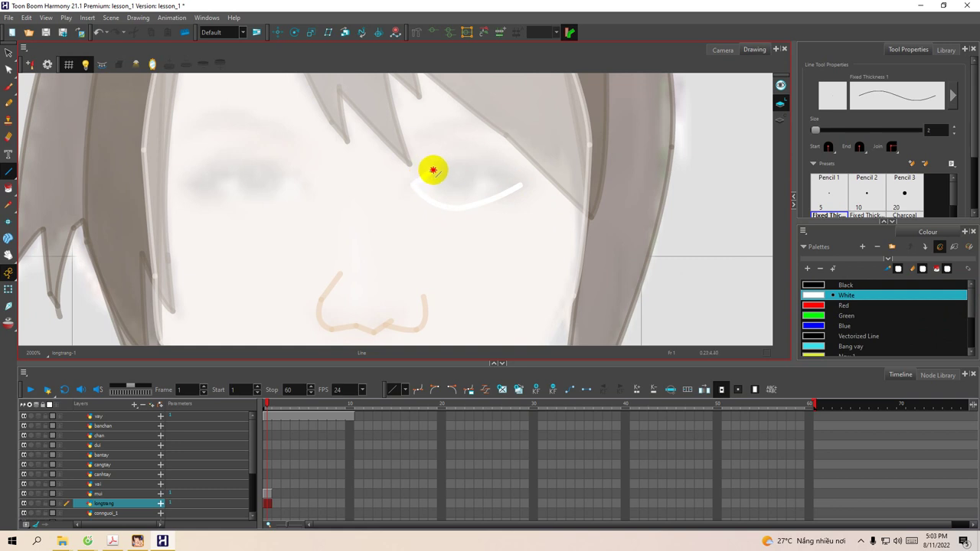
mouse_move(432, 170)
left_mouse_down()
mouse_move(479, 166)
mouse_move(518, 181)
left_mouse_up()
key("space")
left_click_drag(408, 203, 424, 203)
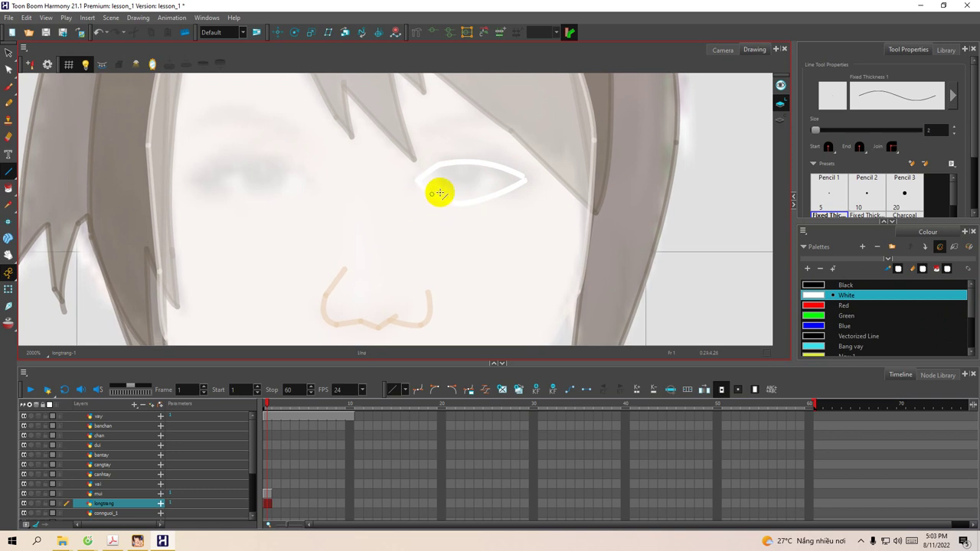
key("alt+b")
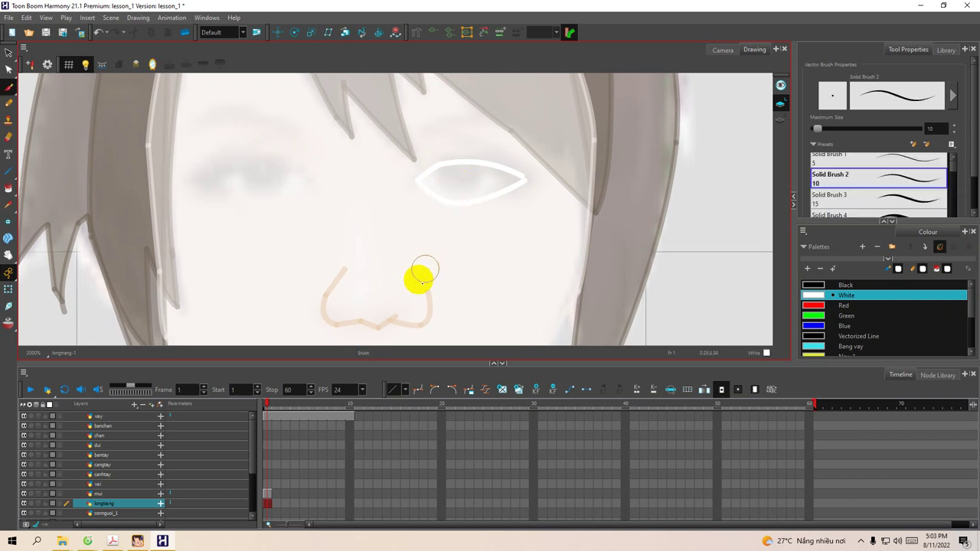
key("alt+i")
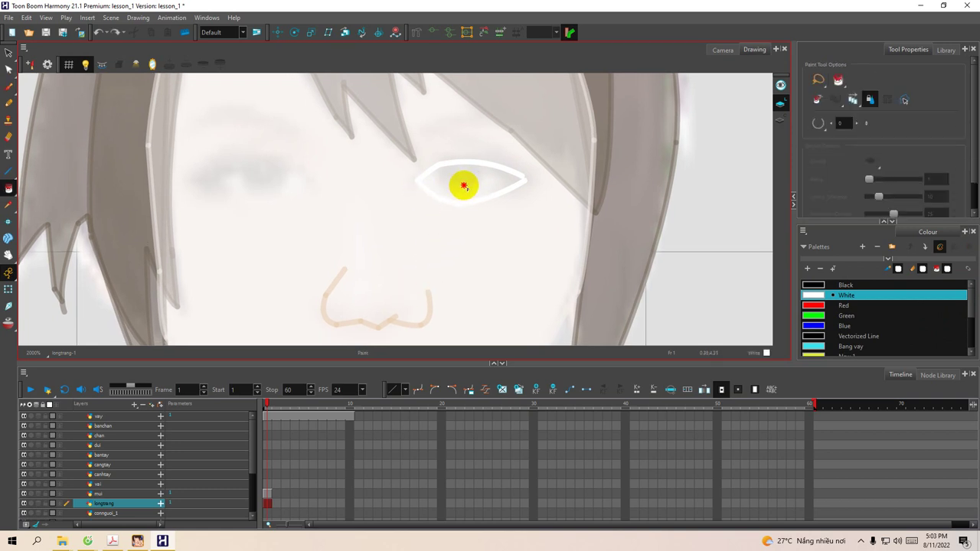
left_click(464, 186)
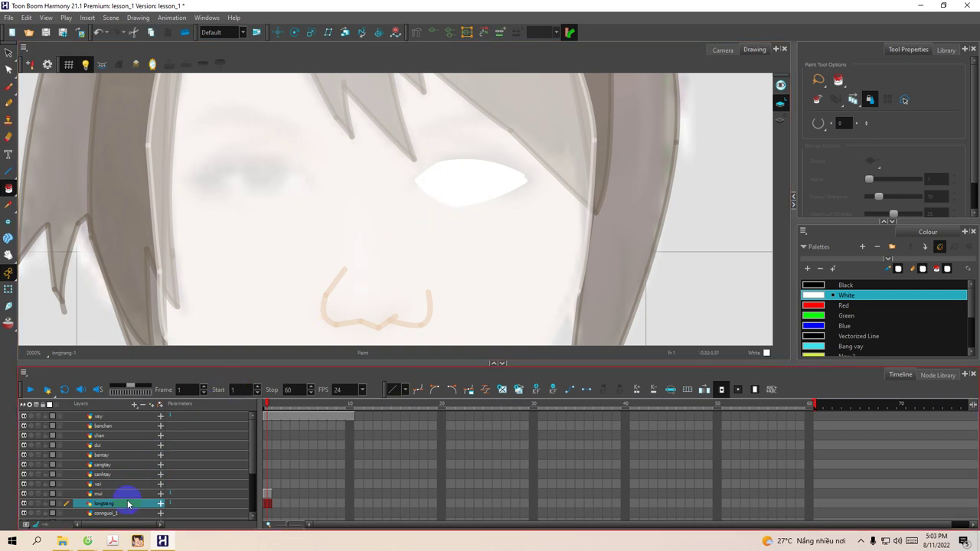
On the connguoi_1 layer, outline the pupil inside the eye white with the Line tool in Black and fill it with Black.
left_click(107, 513)
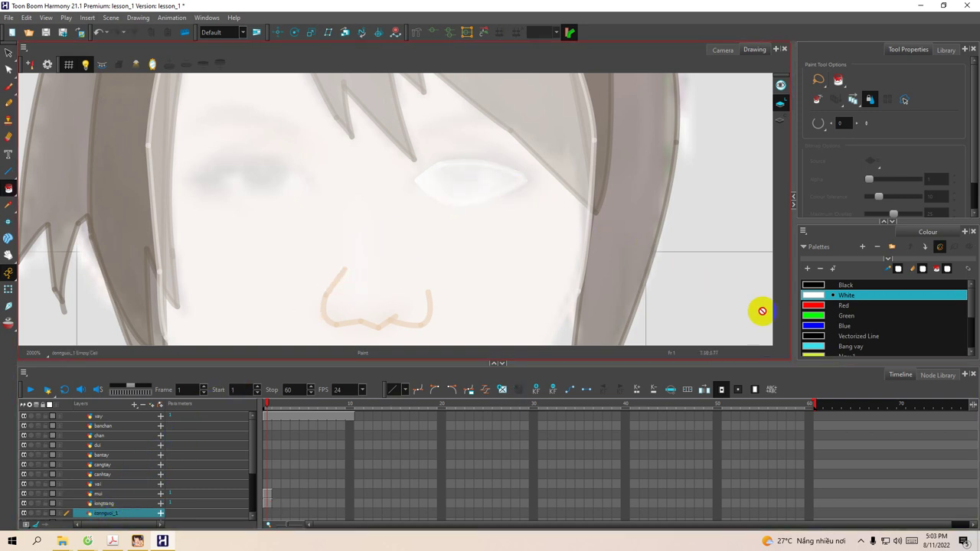
left_click(813, 285)
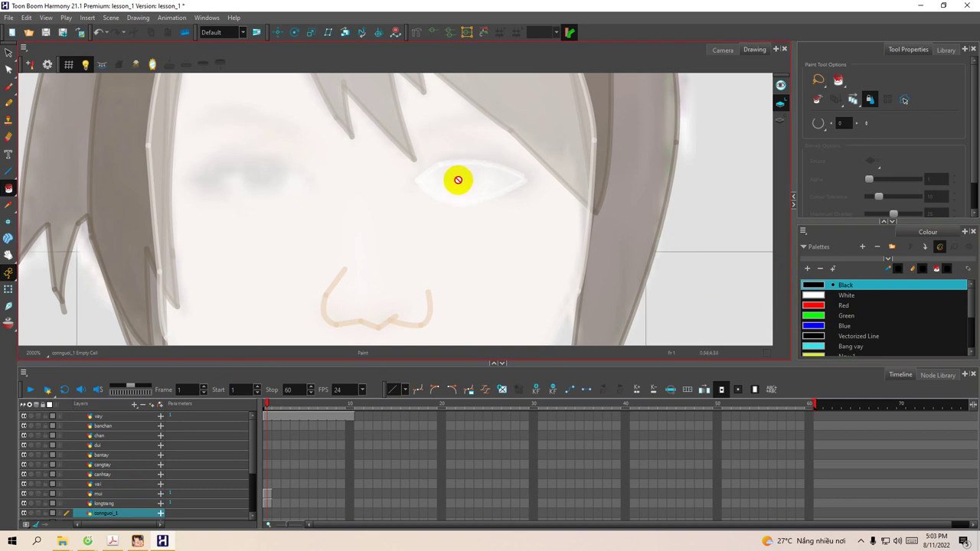
key("alt+6")
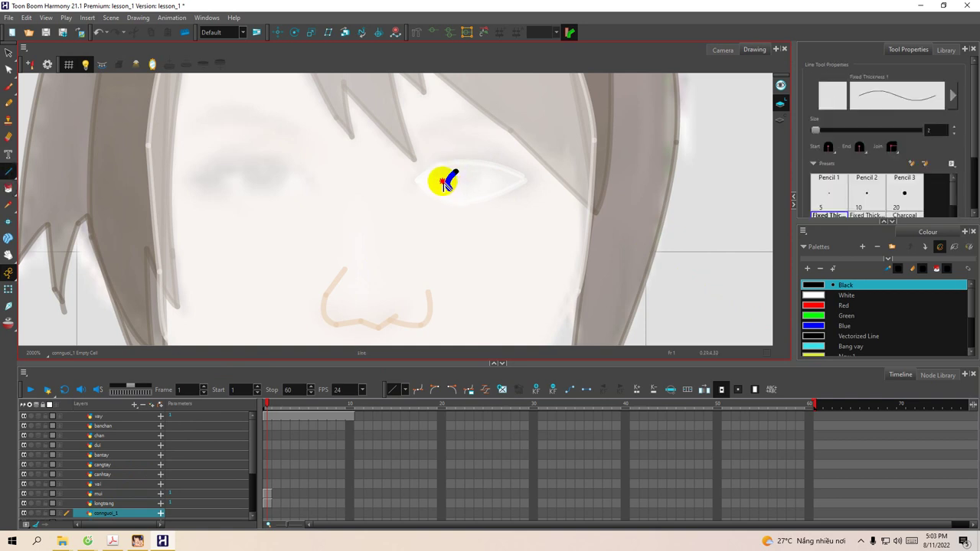
left_click_drag(443, 178, 464, 198)
key("alt+s")
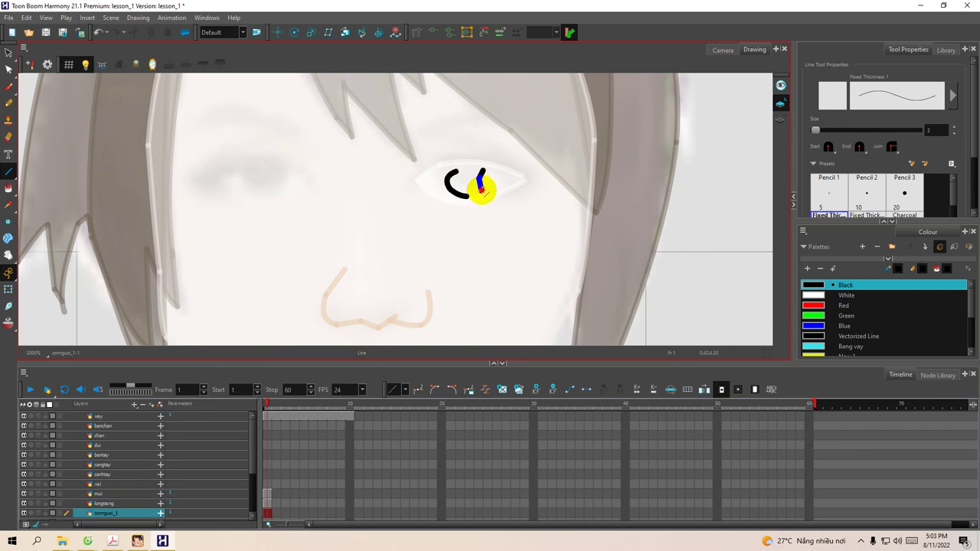
mouse_move(455, 190)
left_mouse_down()
mouse_move(468, 197)
mouse_move(479, 170)
left_mouse_up()
left_click_drag(446, 180, 466, 171)
mouse_move(466, 171)
left_mouse_down()
mouse_move(480, 169)
mouse_move(443, 178)
left_mouse_up()
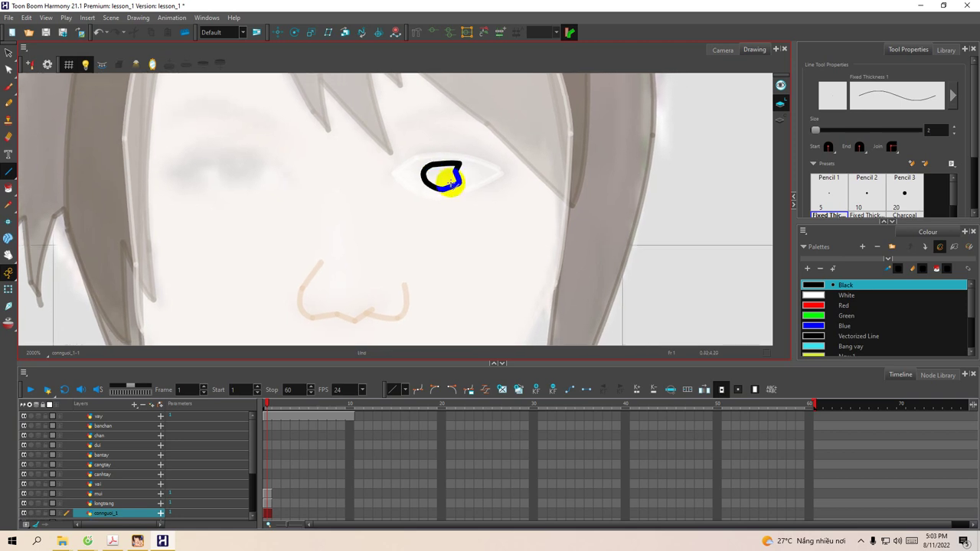
key("alt+i")
left_click(445, 172)
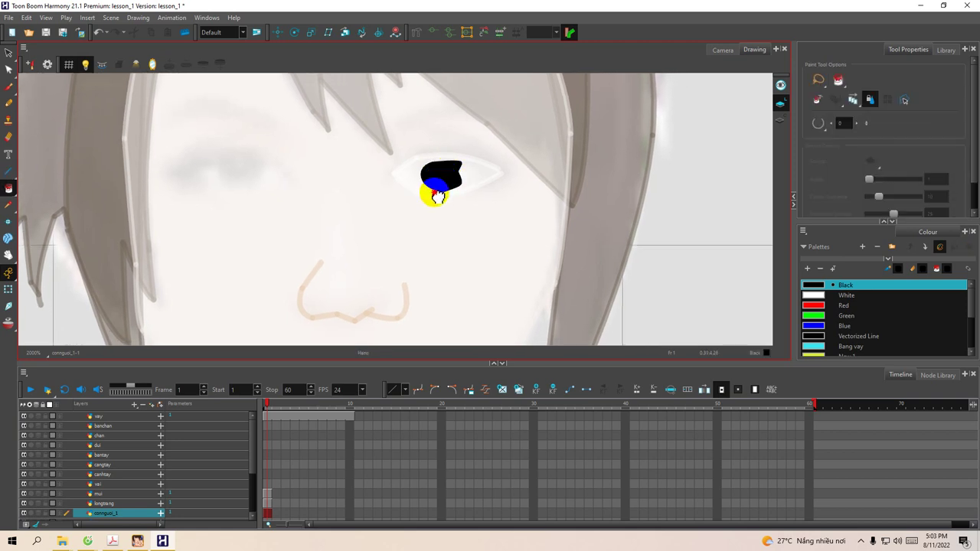
left_click_drag(431, 188, 446, 193)
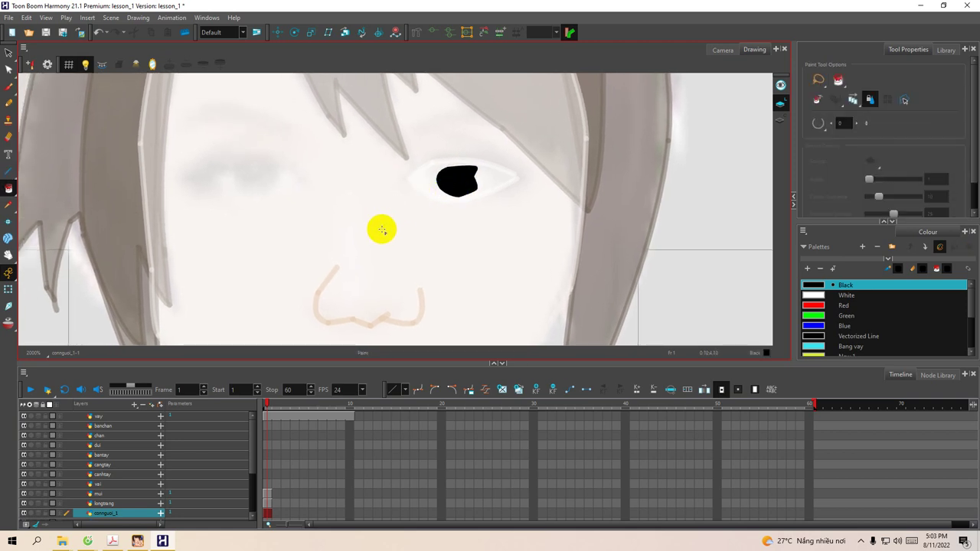
On the mimat layer, trace the eyelid contour around the almond-shaped eye white with the Line tool in Black.
left_click(253, 460)
left_click_drag(253, 462, 253, 470)
left_click(119, 504)
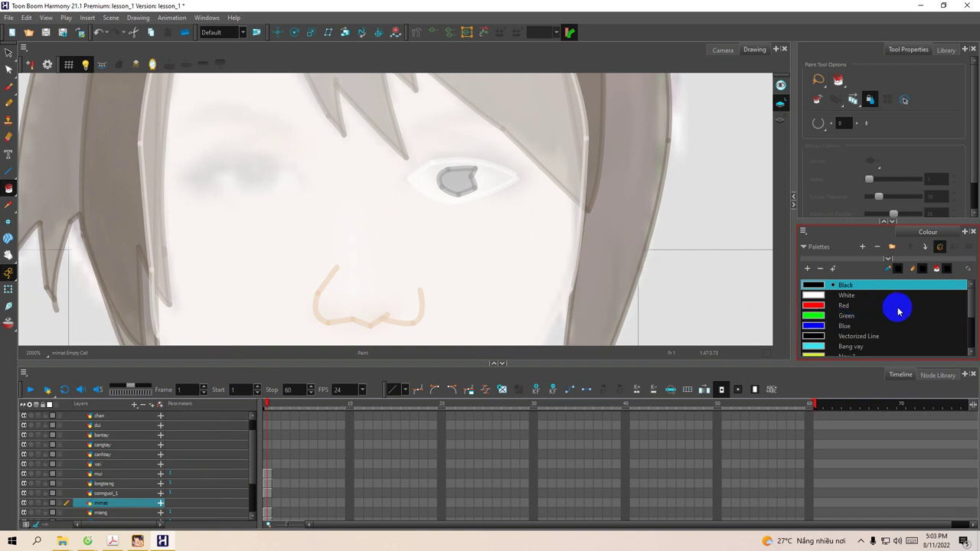
left_click_drag(966, 306, 967, 314)
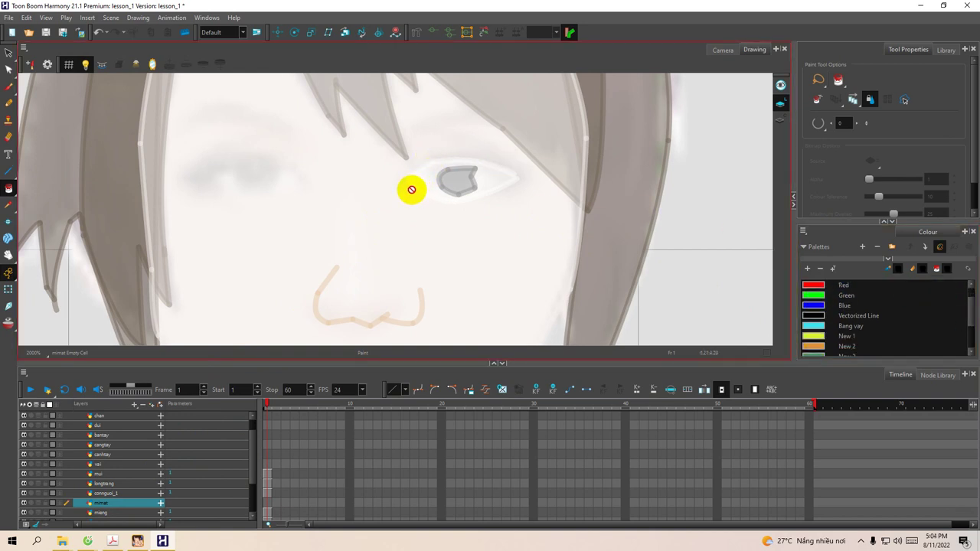
key("alt+4")
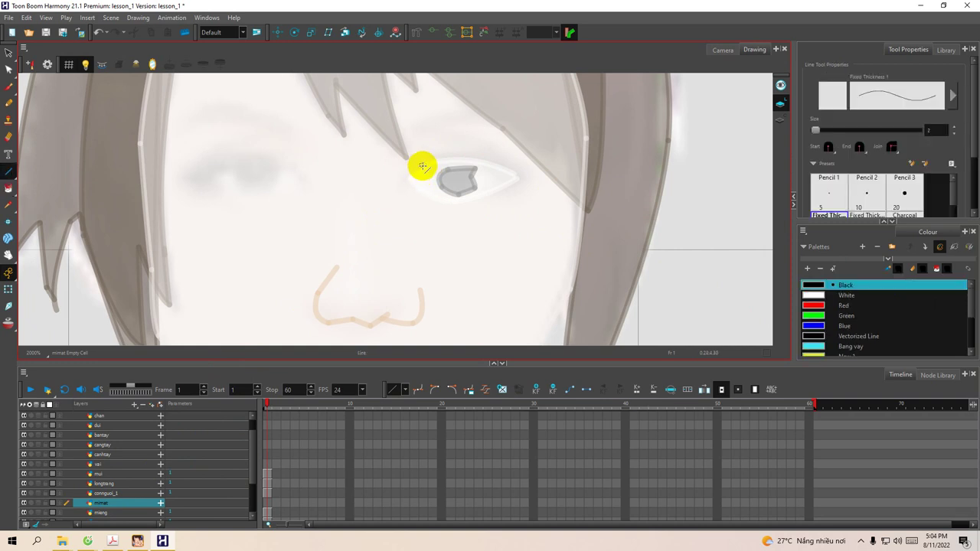
mouse_move(409, 178)
left_mouse_down()
mouse_move(454, 155)
mouse_move(502, 173)
left_mouse_up()
key("space")
mouse_move(389, 171)
left_mouse_down()
mouse_move(414, 193)
mouse_move(499, 176)
left_mouse_up()
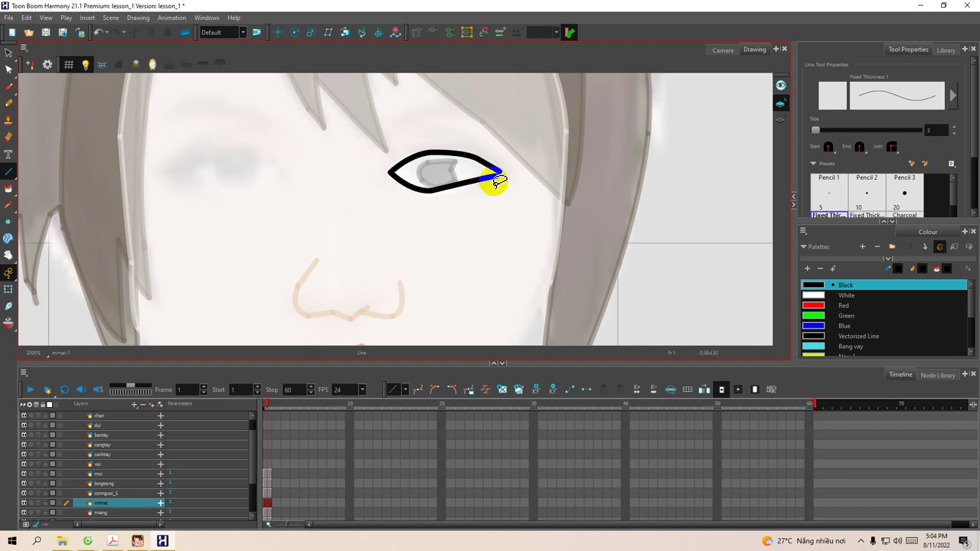
Undo the last lower eyelid segment and redraw the curve to the outer corner of the eye.
key("ctrl+z")
left_click_drag(484, 177, 452, 191)
mouse_move(431, 191)
left_mouse_down()
mouse_move(447, 193)
mouse_move(406, 202)
mouse_move(406, 186)
mouse_move(431, 165)
left_mouse_up()
key("space")
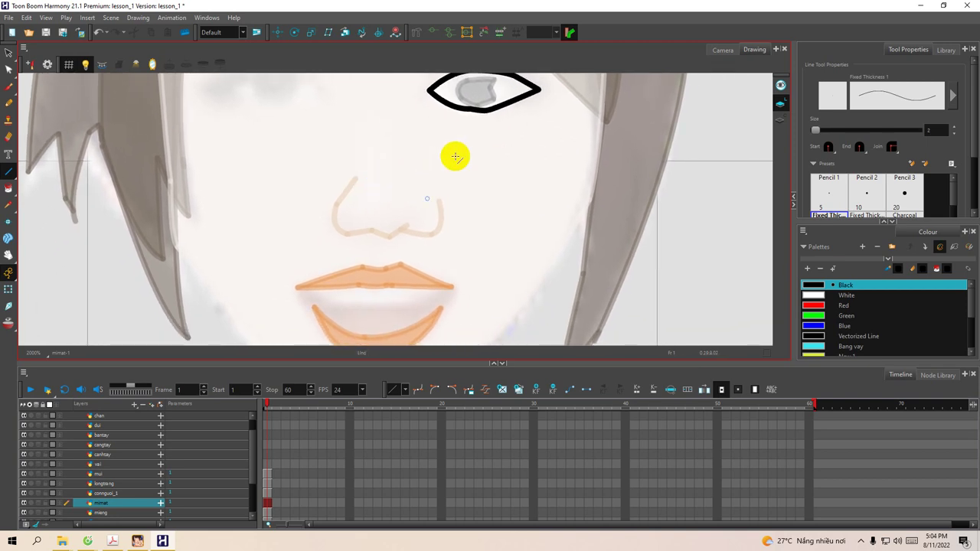
Review the whole character, including the face parts and dress, in the Camera view.
left_click(720, 50)
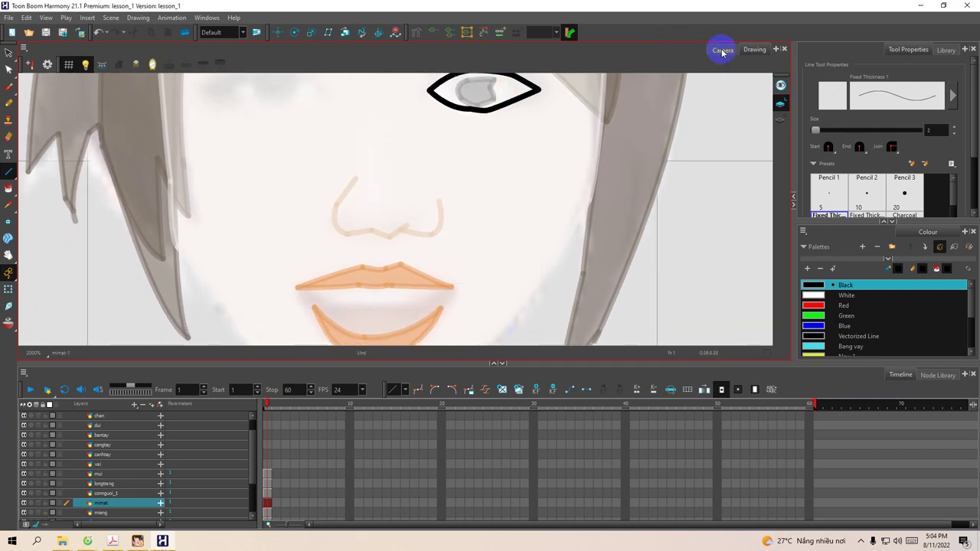
scroll(386, 187, "up", 2)
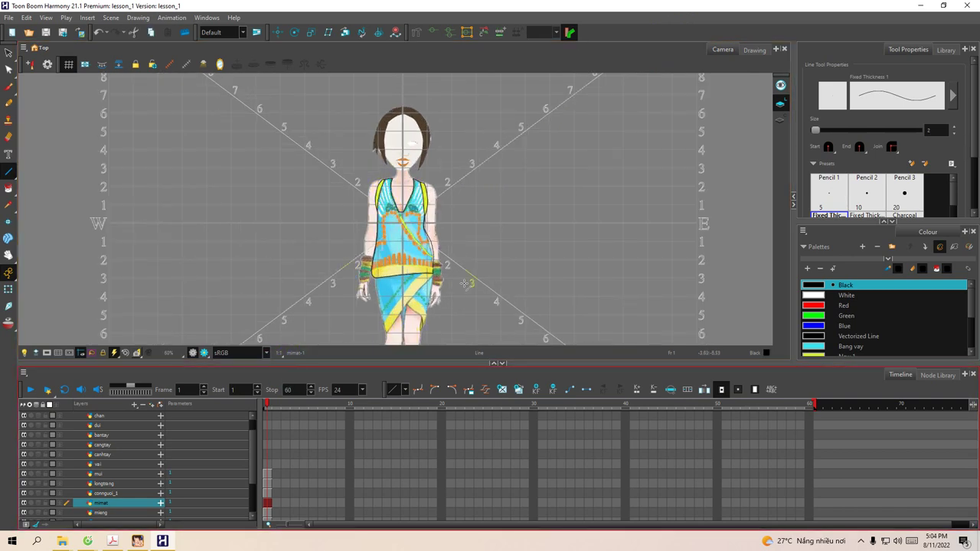
scroll(389, 323, "down", 1)
scroll(388, 330, "up", 3)
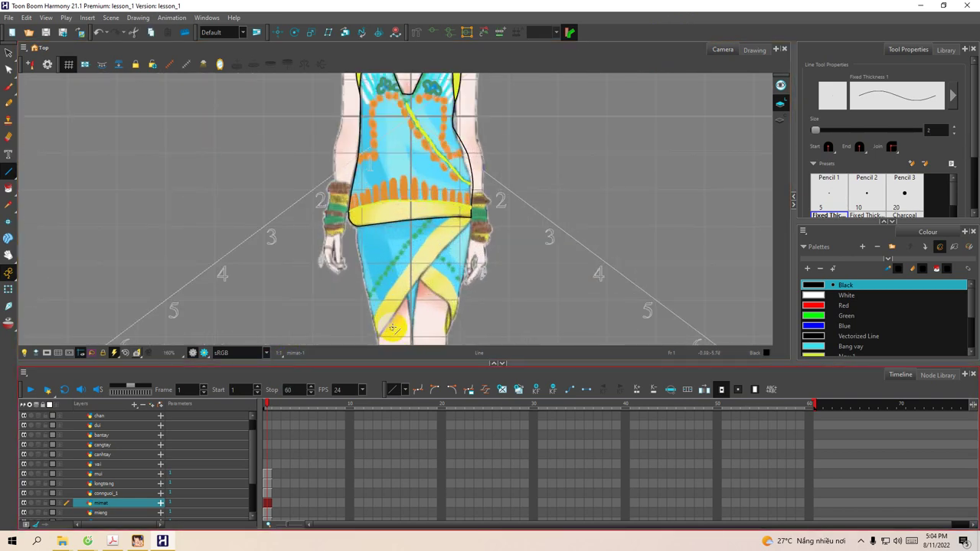
Enlarge the timeline area until all layers from vay to DrawWiz_2022 fit, and return to the Drawing view.
left_click_drag(345, 365, 345, 310)
mouse_move(251, 482)
left_mouse_down()
mouse_move(258, 452)
mouse_move(252, 494)
left_mouse_up()
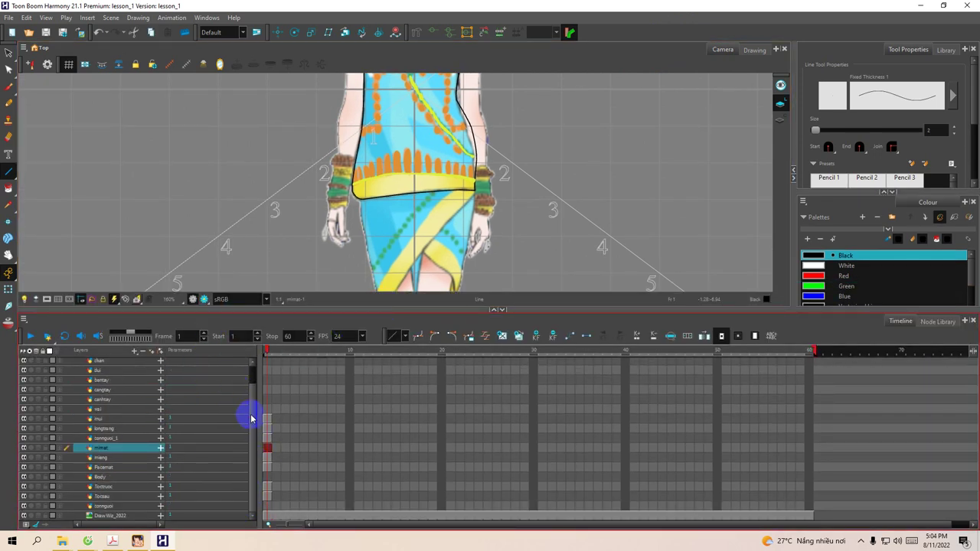
scroll(251, 417, "up", 1)
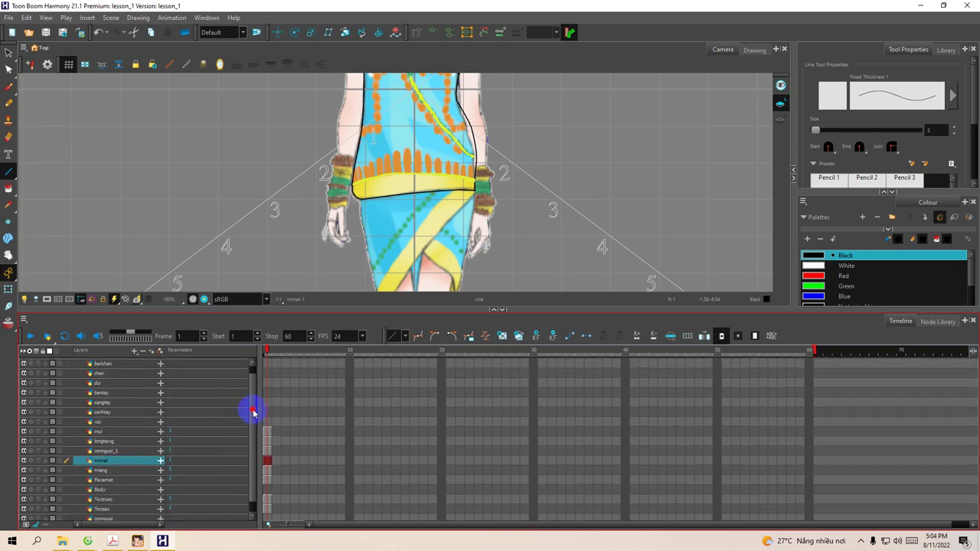
left_click(753, 49)
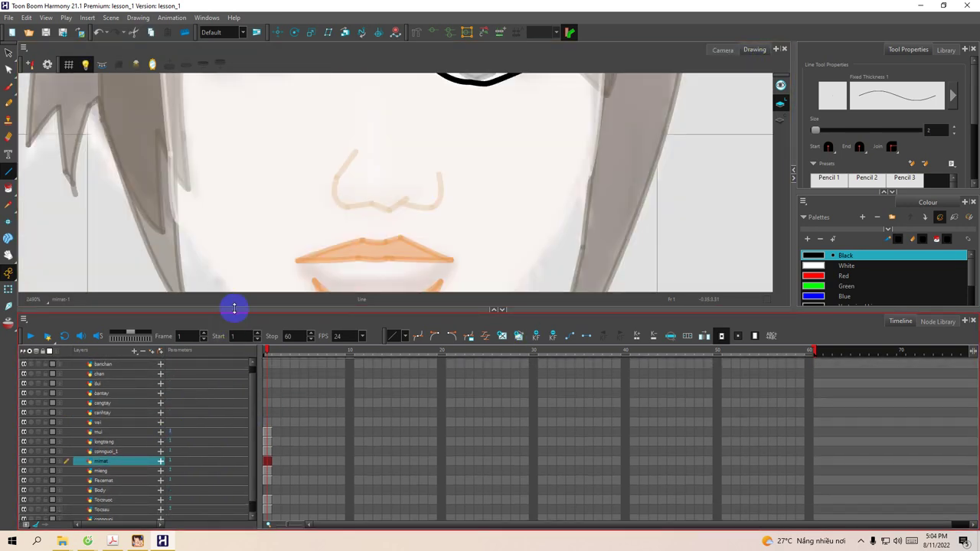
left_click_drag(233, 309, 313, 237)
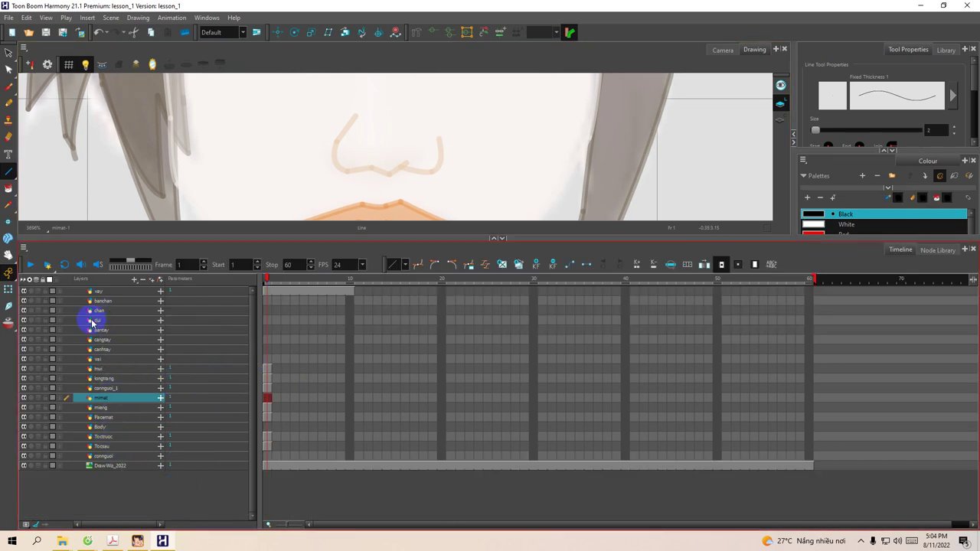
left_click(201, 320)
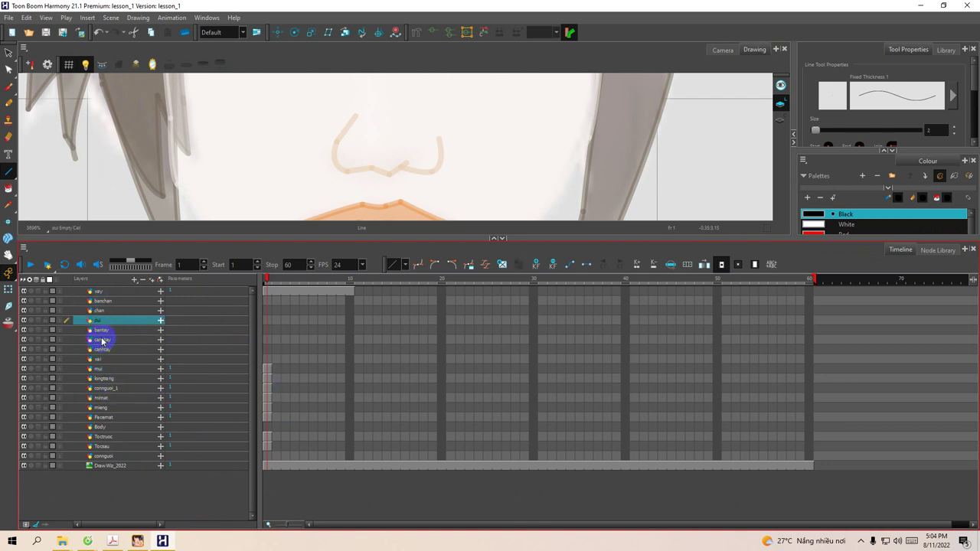
Set the Facemat layer's z position to 0.0004.
left_click(103, 419)
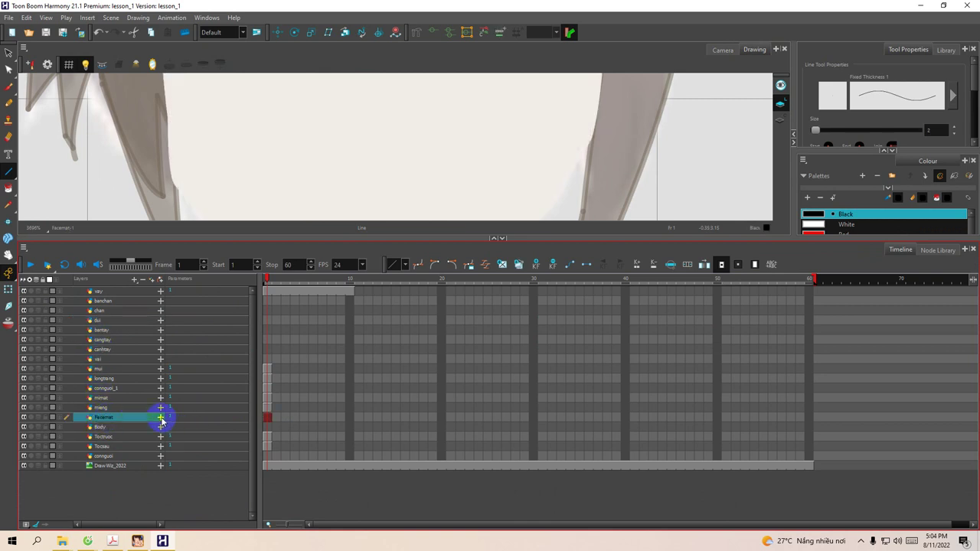
left_click(160, 417)
scroll(255, 401, "down", 1)
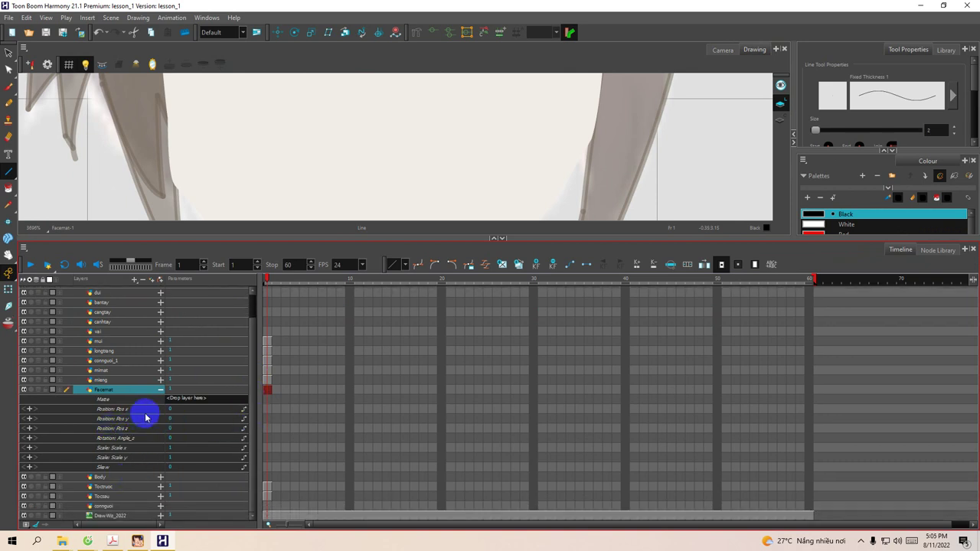
left_click(172, 428)
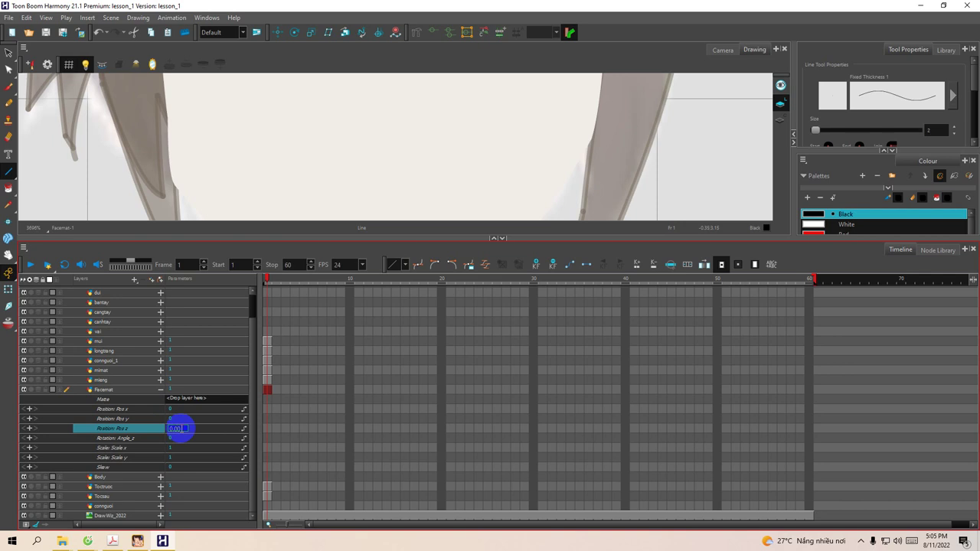
key("Return")
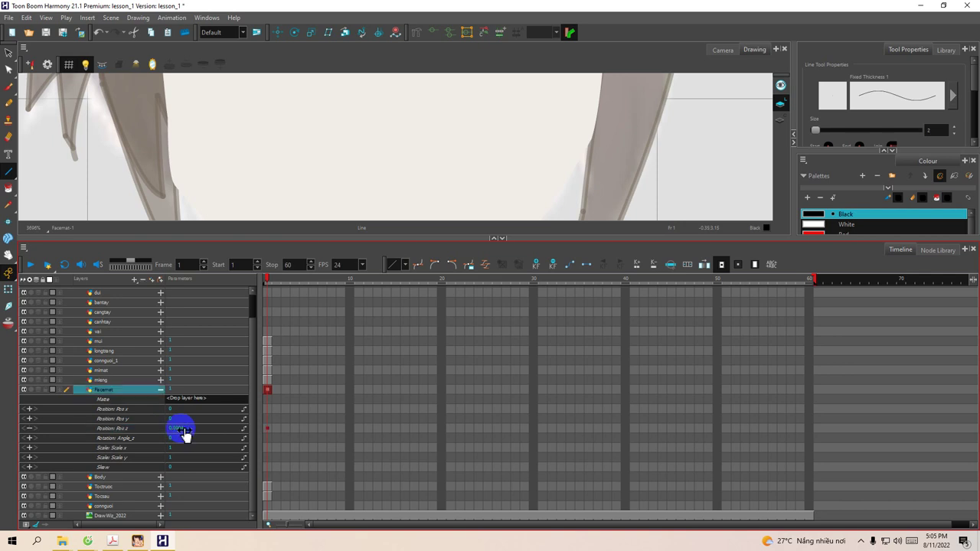
scroll(383, 177, "down", 2)
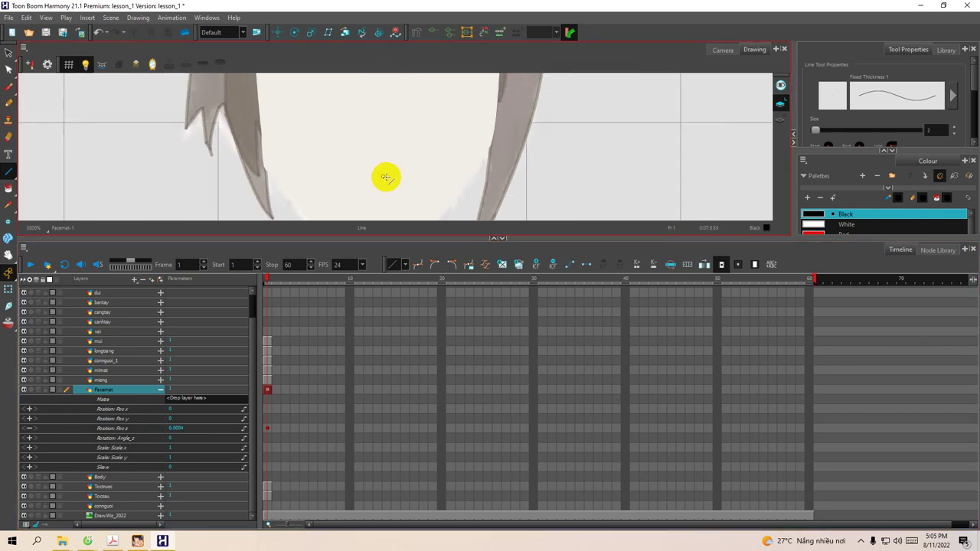
scroll(383, 177, "down", 5)
left_click(175, 429)
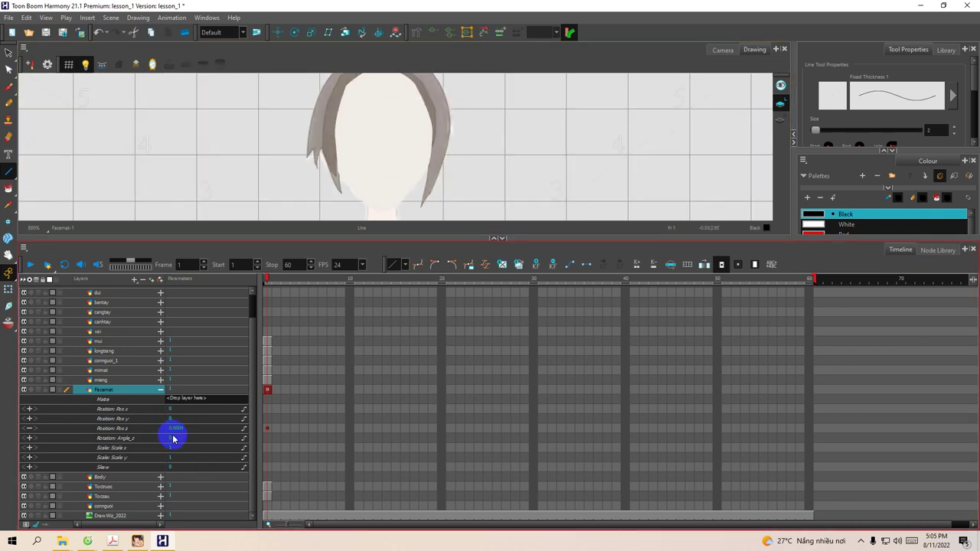
left_click(132, 418)
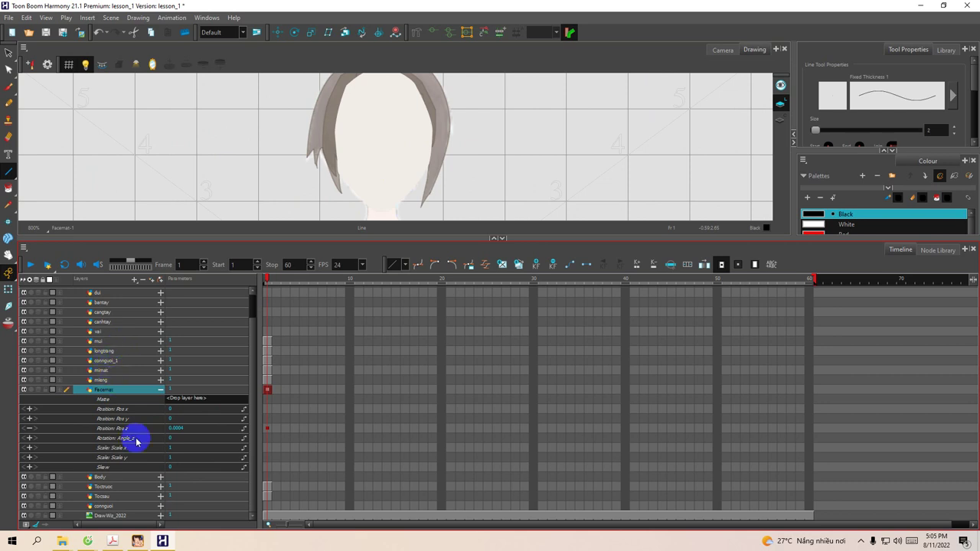
Set the Toctruoc layer's z position to 0.0005 and collapse the expanded layer parameters.
left_click(161, 486)
scroll(196, 485, "down", 1)
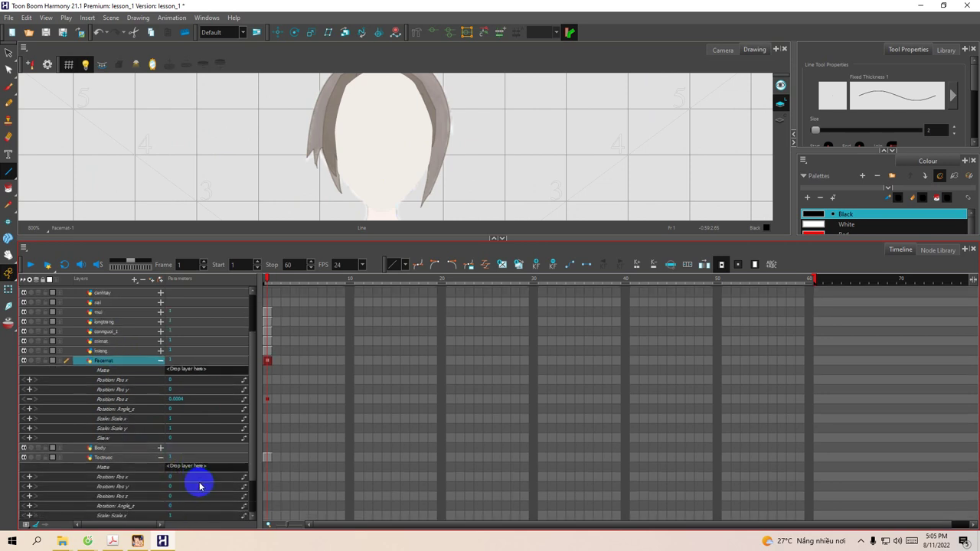
scroll(199, 485, "down", 1)
left_click(173, 468)
key("BackSpace")
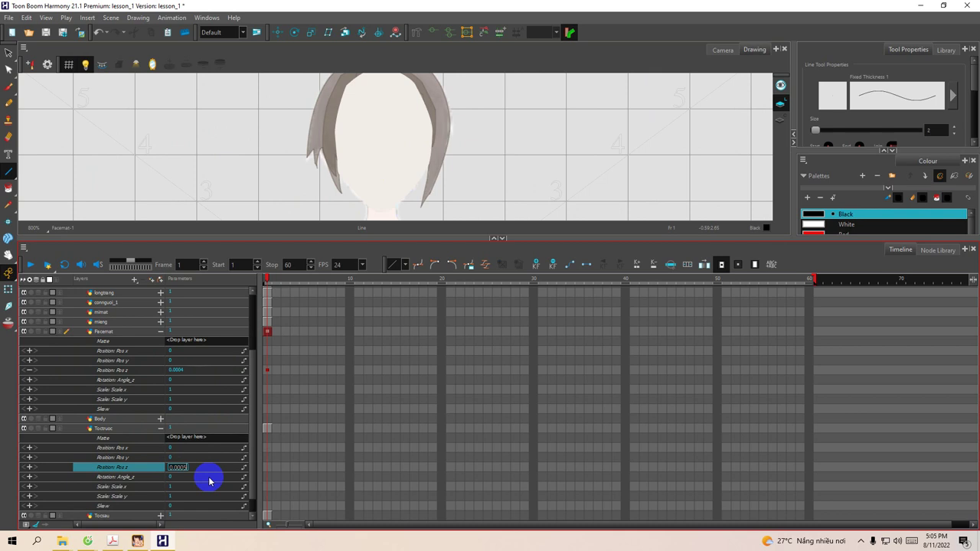
type("0.0005")
key("Return")
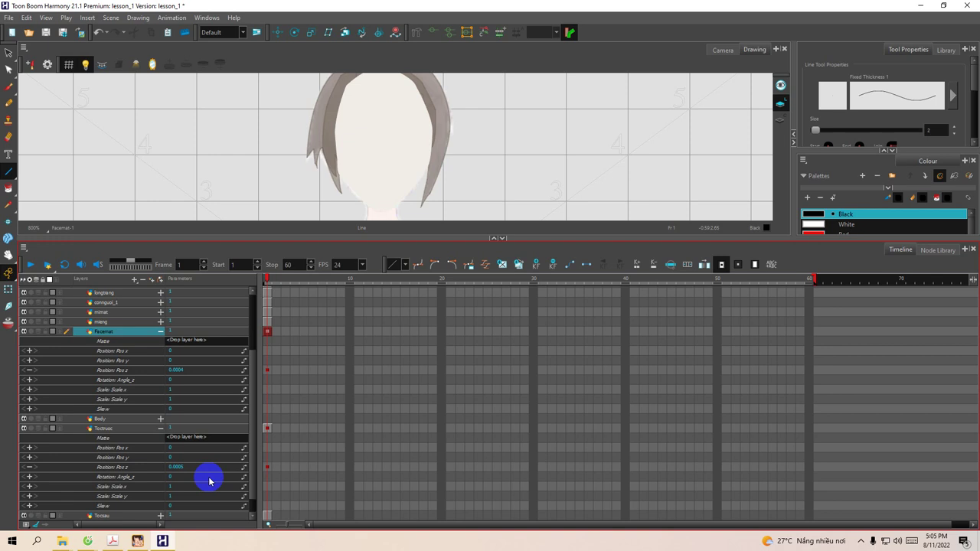
left_click(161, 428)
left_click(161, 392)
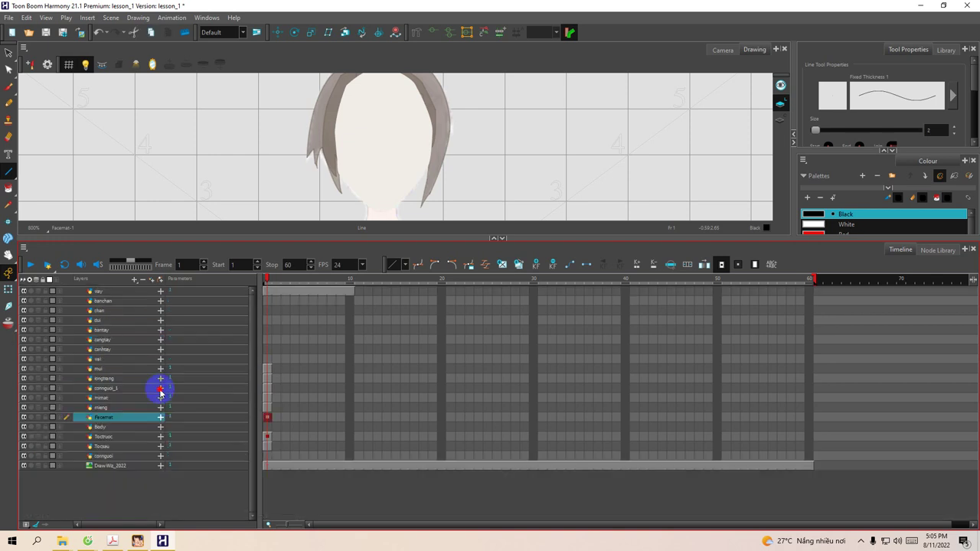
Inspect the Tocsau layer's artwork and its position, rotation and scale parameters, with the drawing area made slightly taller.
left_click(105, 449)
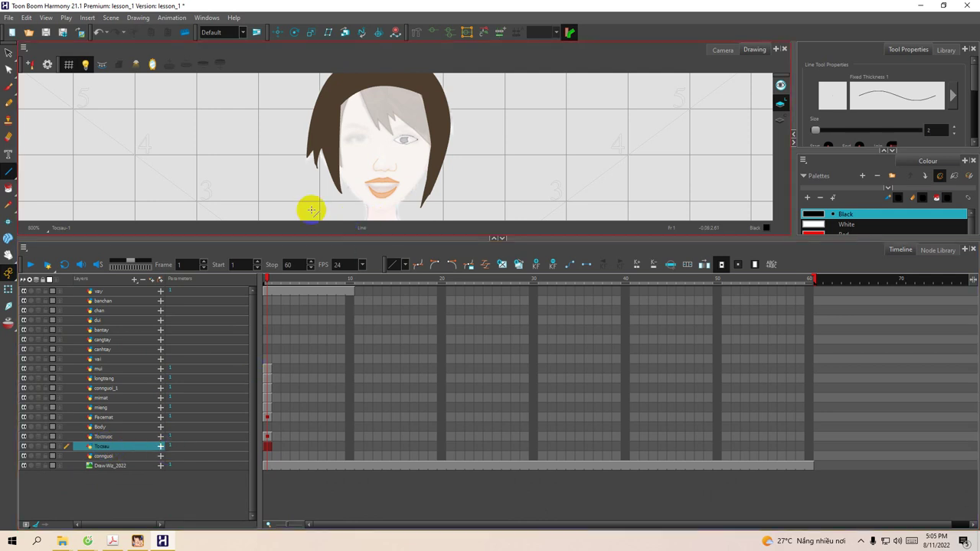
left_click_drag(310, 238, 317, 276)
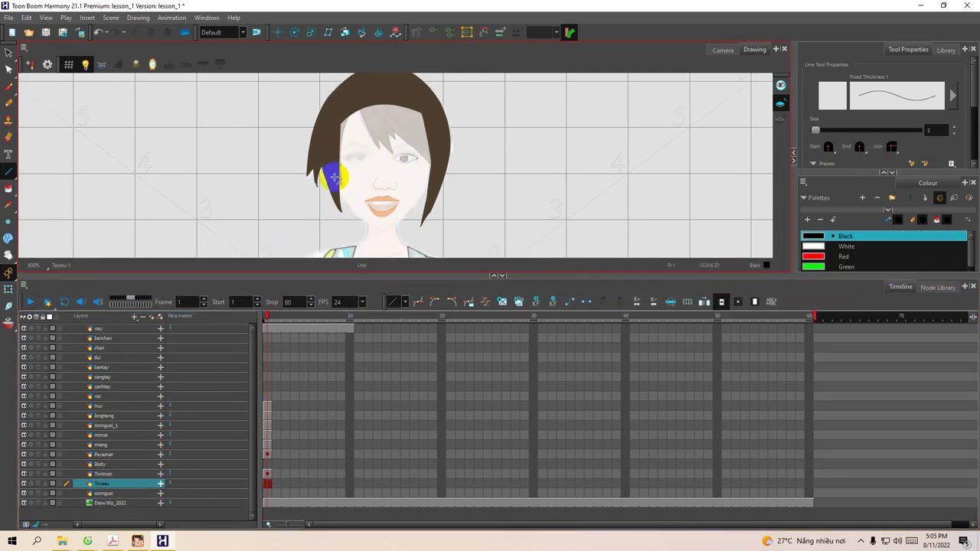
left_click(160, 483)
scroll(253, 433, "down", 2)
scroll(252, 467, "up", 1)
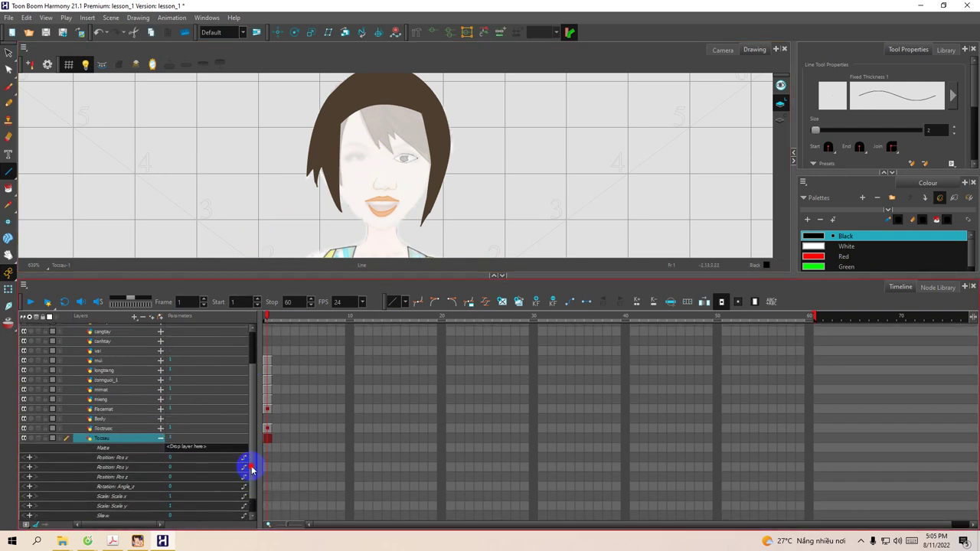
left_click(160, 458)
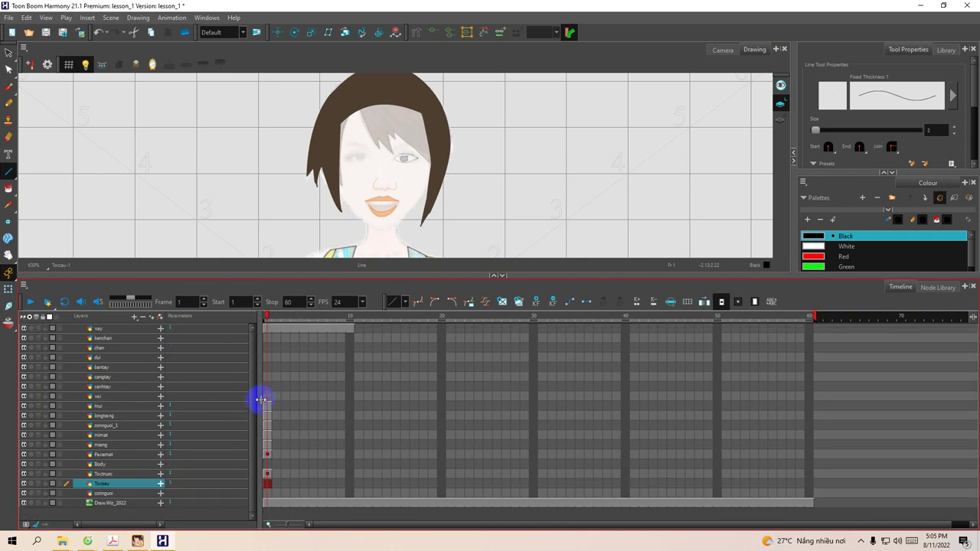
Set the mieng layer's z position to 0.0007 and collapse its parameters.
left_click(160, 445)
scroll(175, 453, "down", 2)
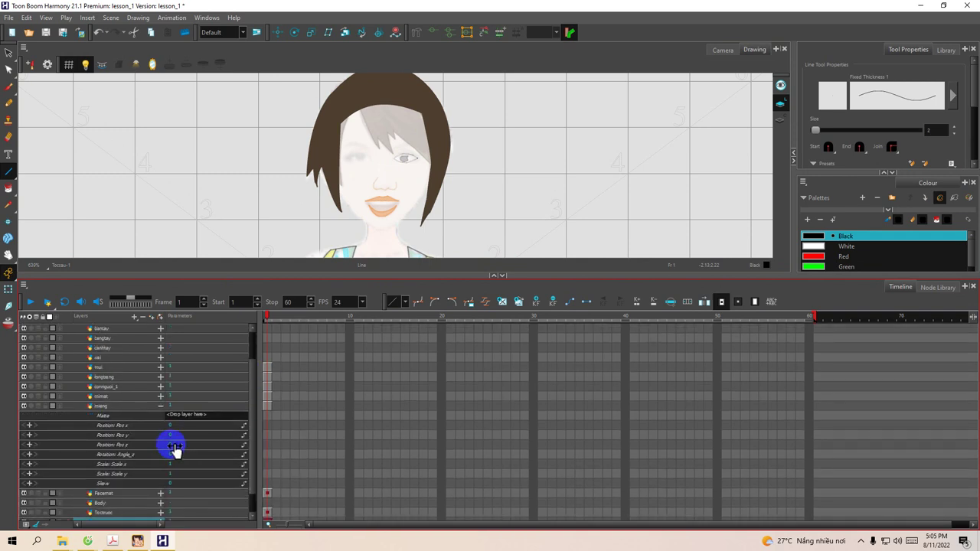
left_click(176, 446)
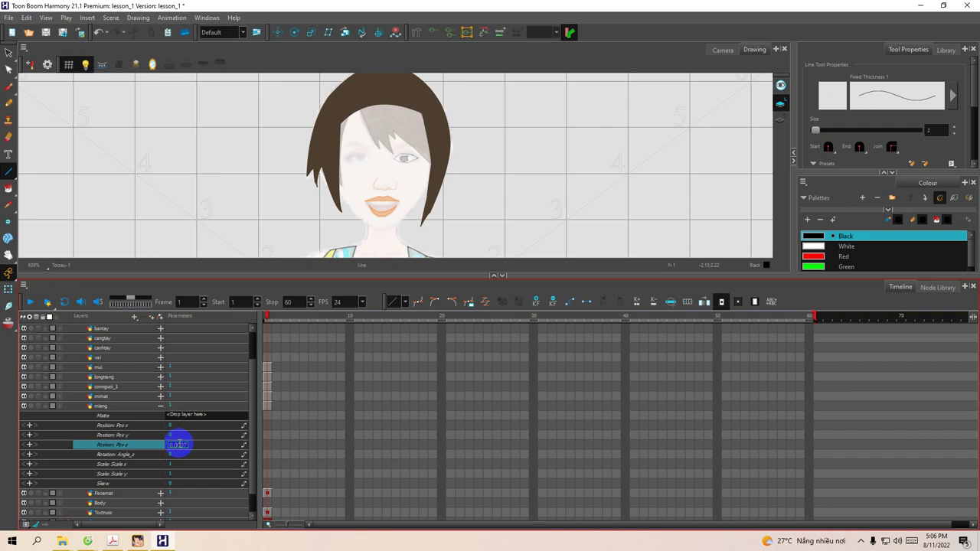
key("Return")
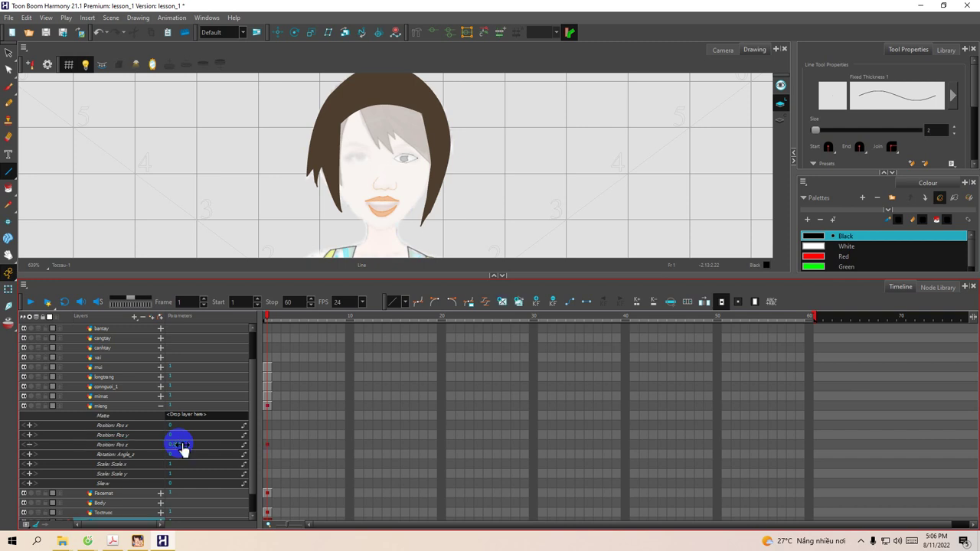
left_click(160, 406)
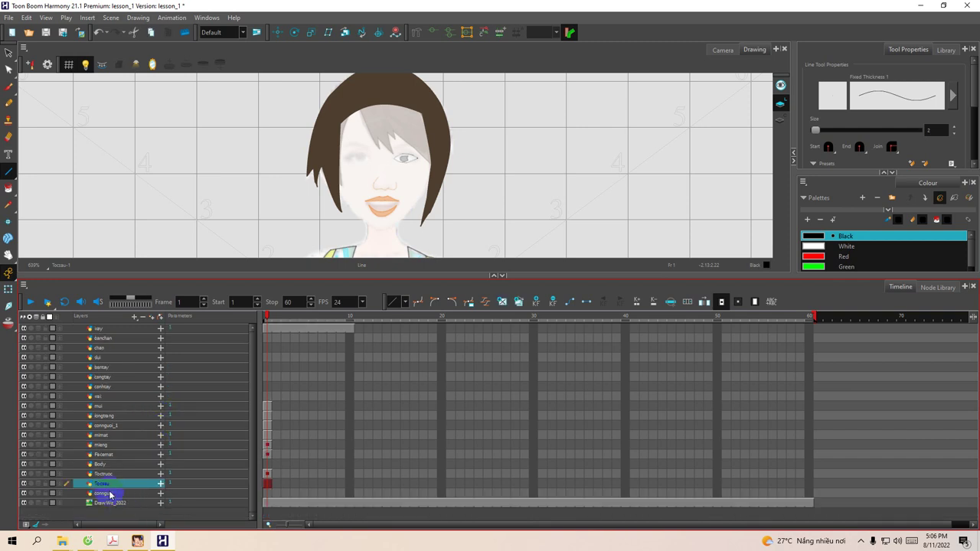
Enter a small positive z position for the mui layer, save the scene along the way, and collapse the layer's parameters.
left_click(111, 446)
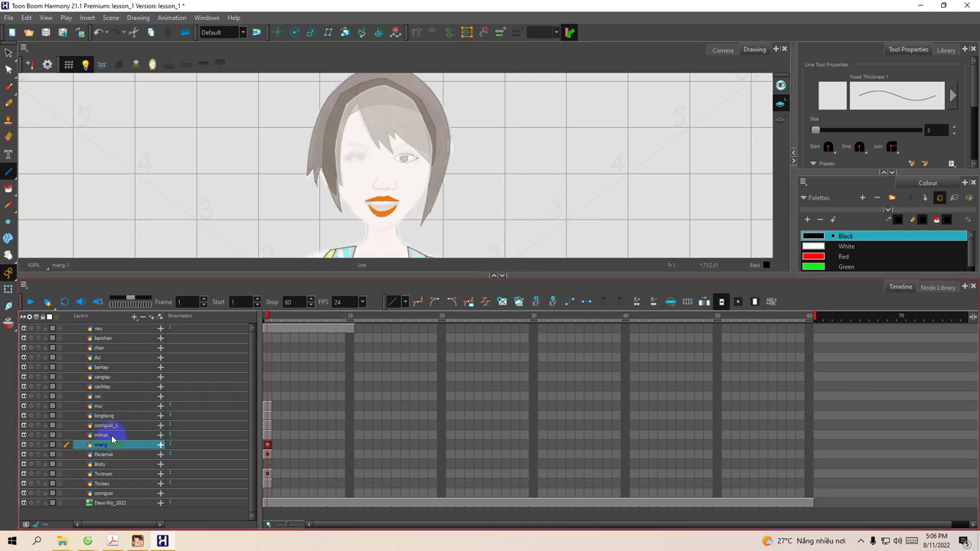
left_click(110, 406)
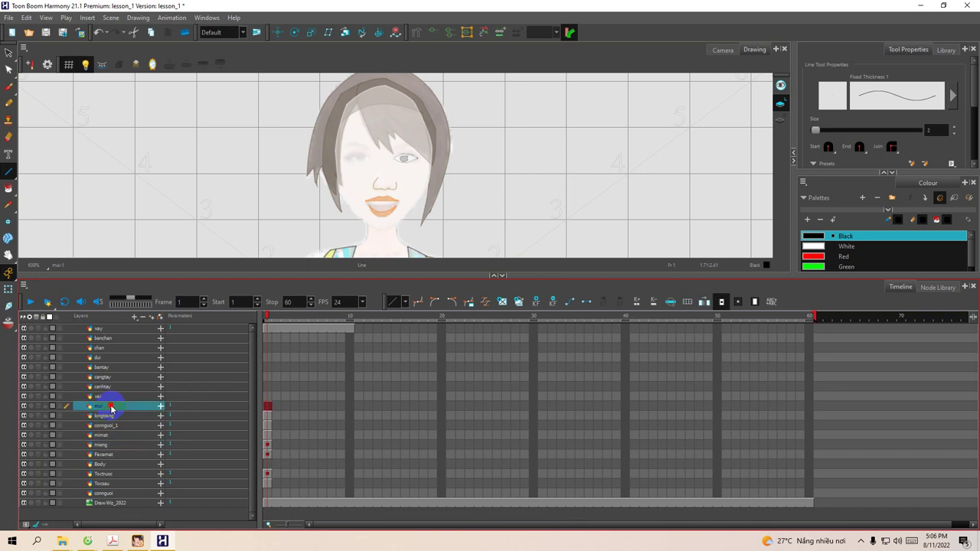
left_click(160, 406)
left_click(173, 446)
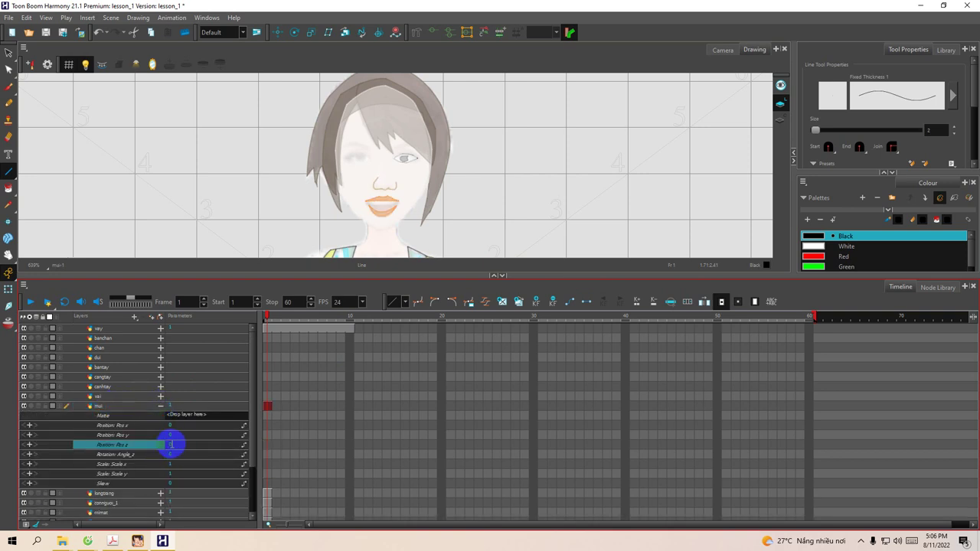
key("ctrl+s")
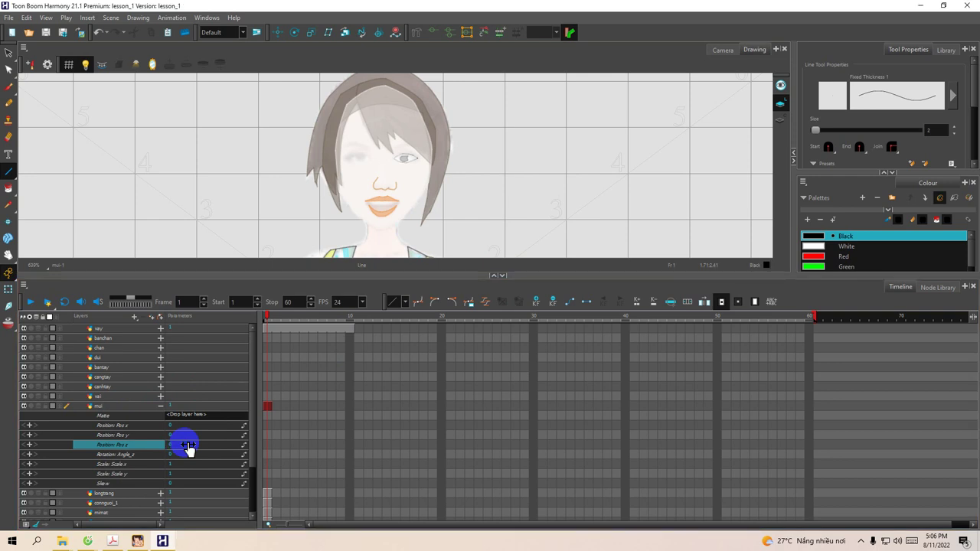
left_click(181, 448)
left_click(175, 445)
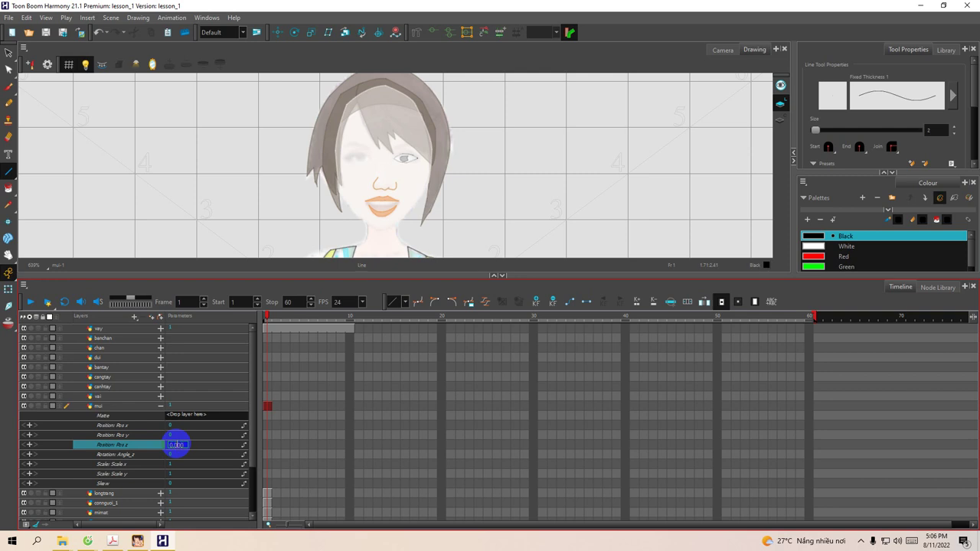
key("Return")
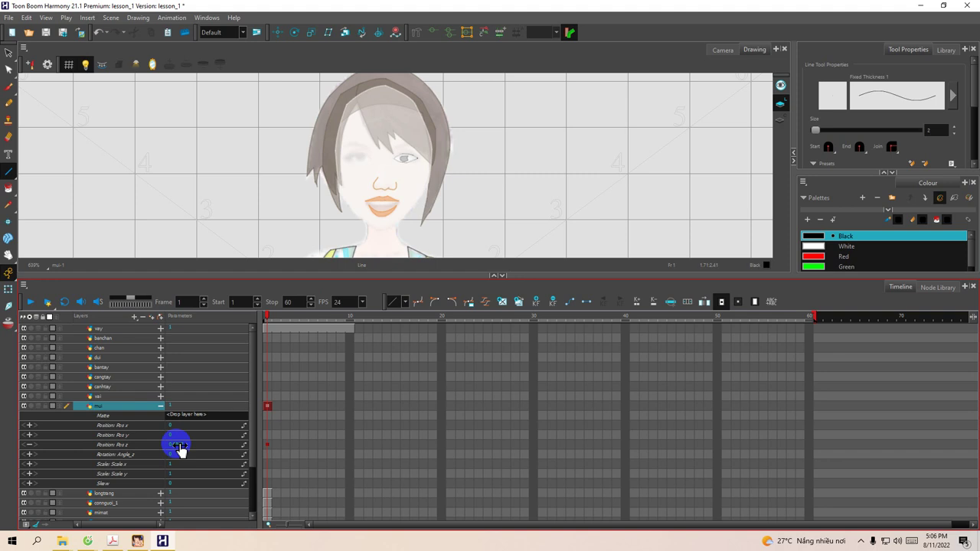
left_click(160, 406)
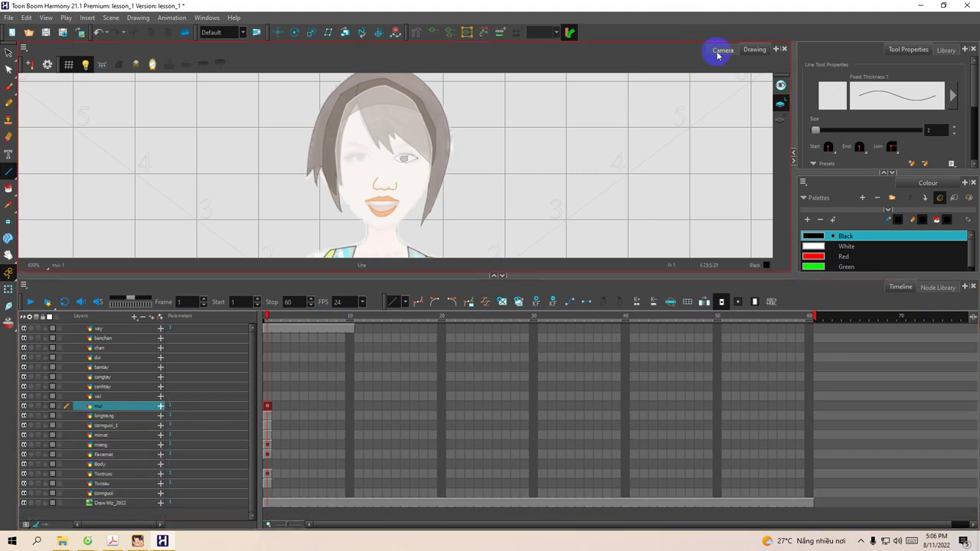
Switch to the Camera view and enlarge the viewing area to check the face's layer order.
left_click(717, 55)
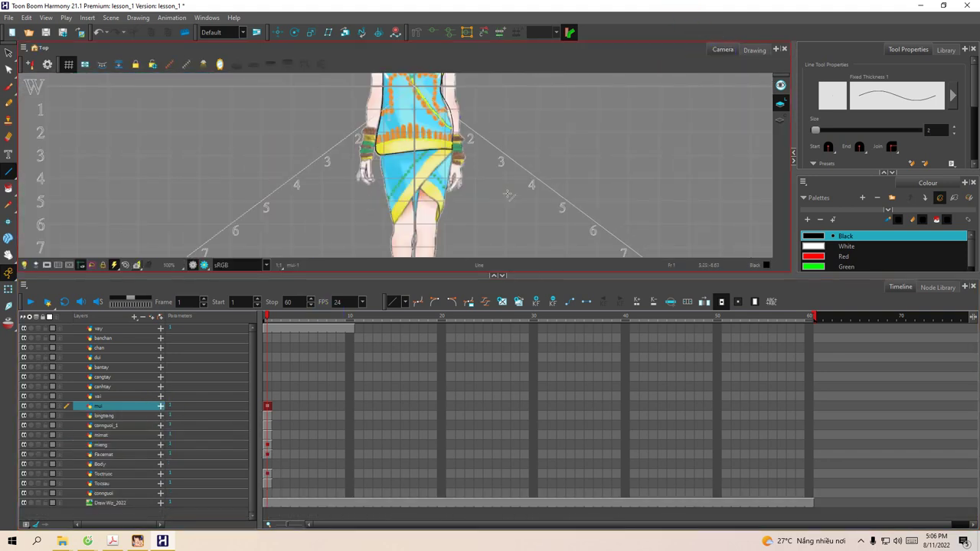
scroll(507, 194, "down", 2)
left_click_drag(518, 274, 518, 323)
scroll(508, 120, "up", 6)
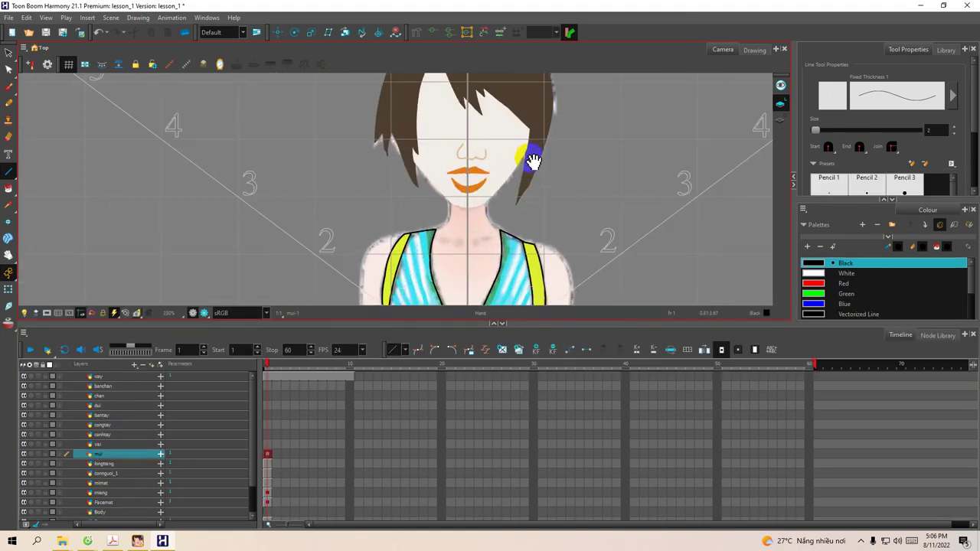
scroll(533, 161, "up", 2)
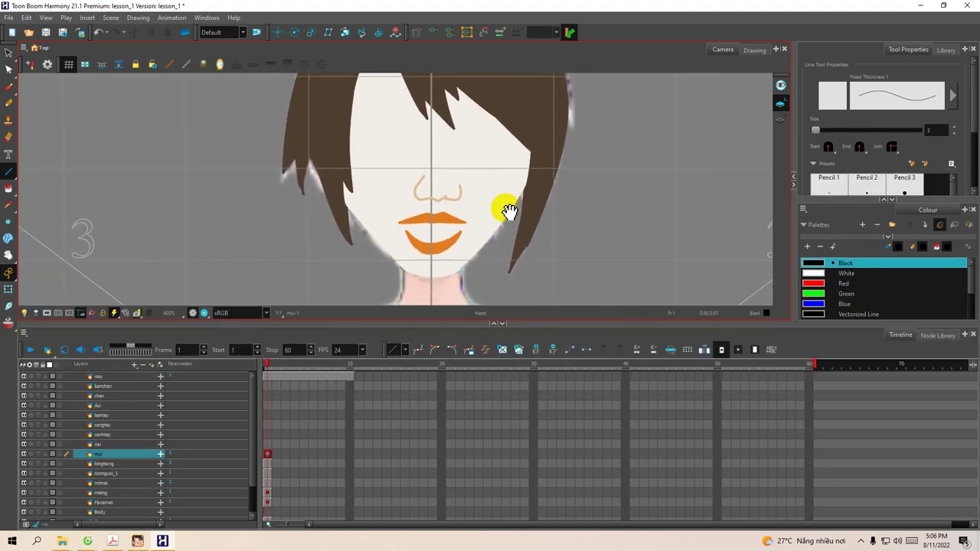
Set the mimat layer's z position to 0.0080 so the eye outline sits in front of the face.
left_click(292, 330)
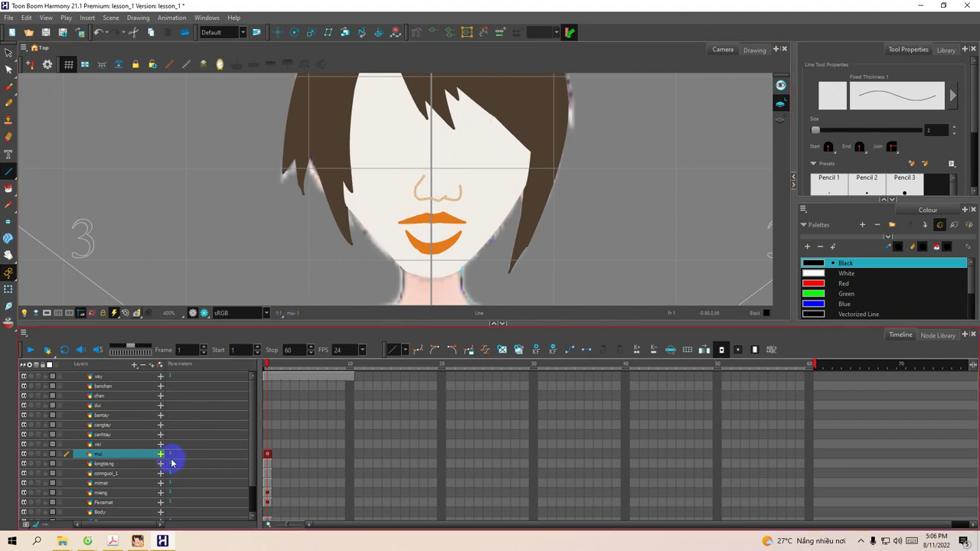
scroll(160, 446, "down", 1)
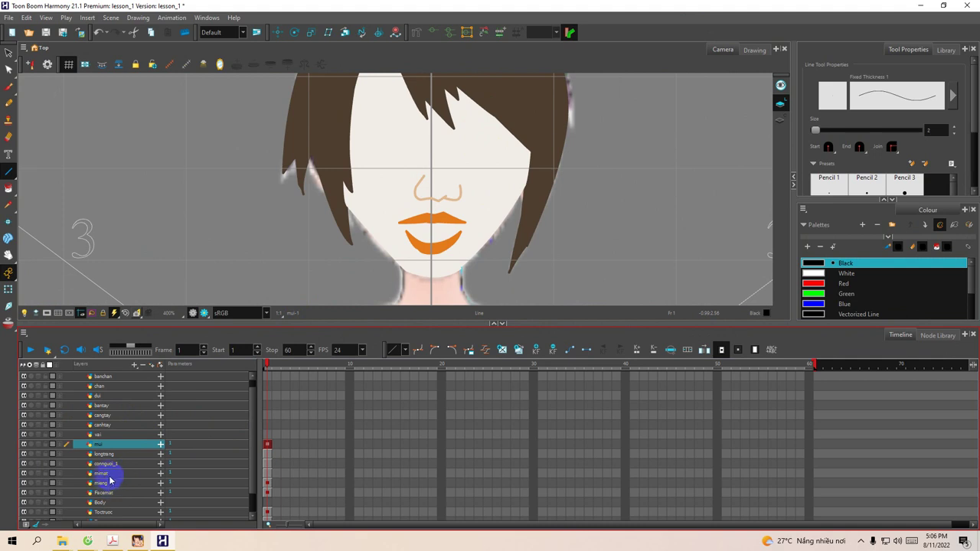
left_click(105, 474)
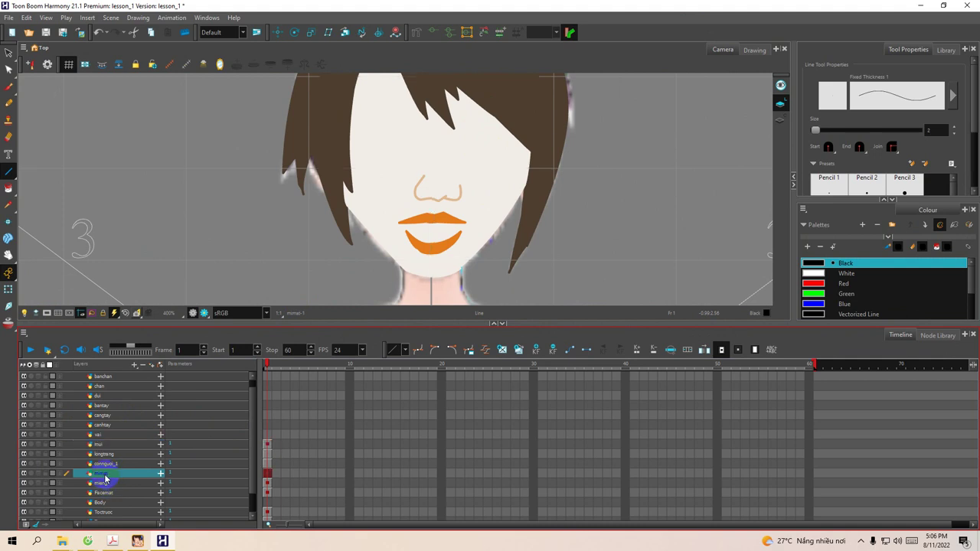
left_click(160, 473)
left_click(173, 494)
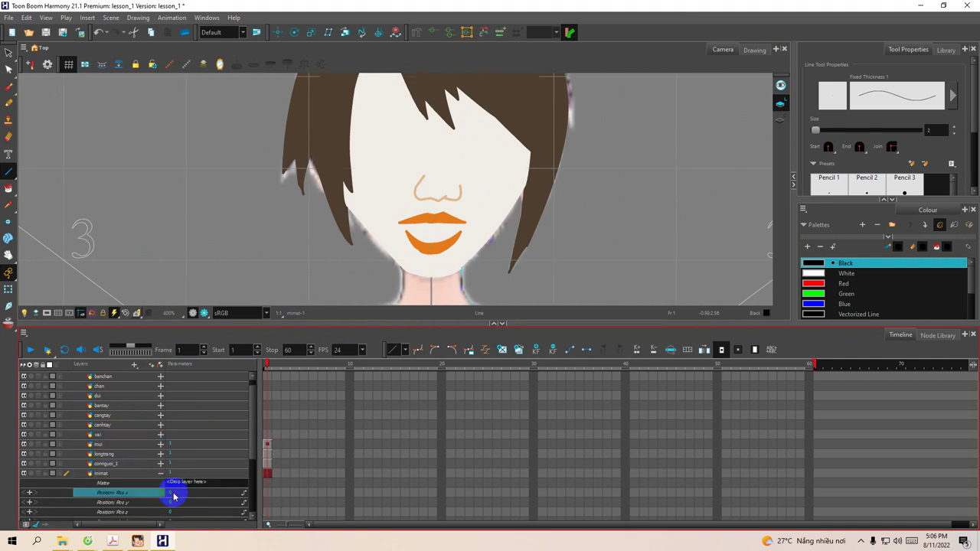
left_click(177, 511)
type("00")
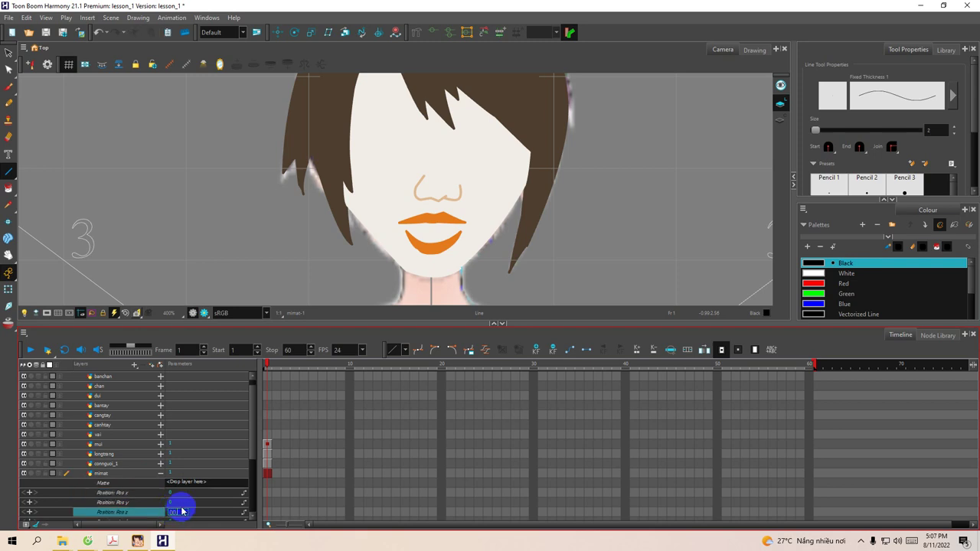
key("Return")
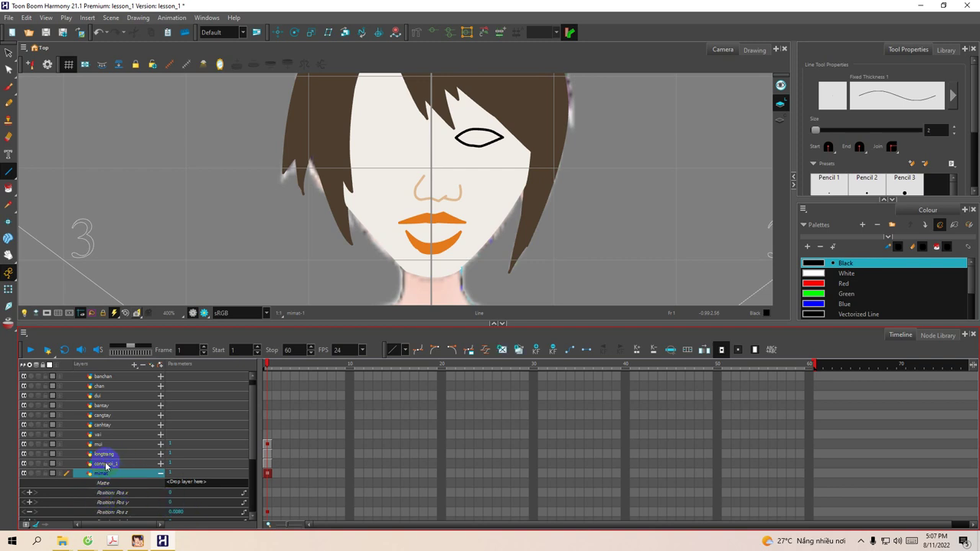
Set the longtrang layer's z position to 0.0007 and collapse its parameters.
left_click(160, 453)
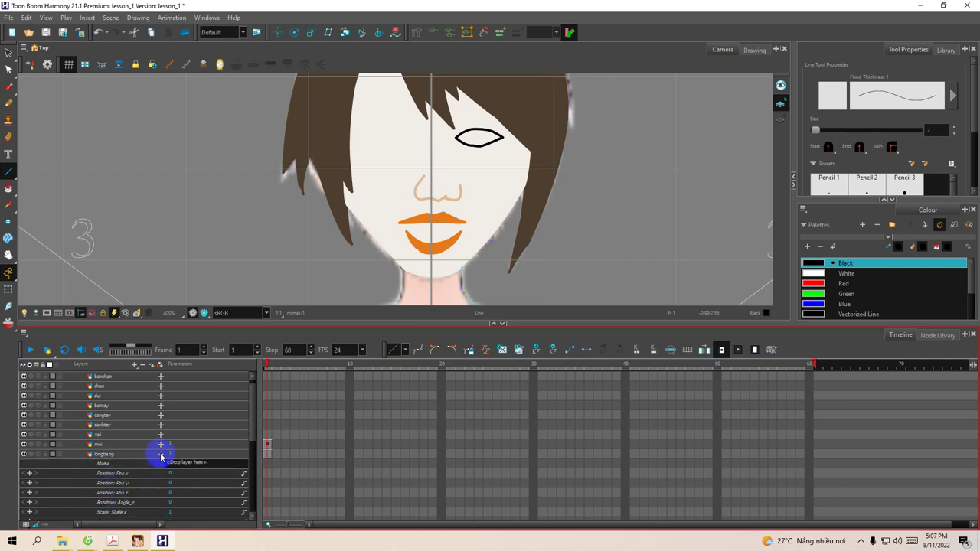
left_click(172, 493)
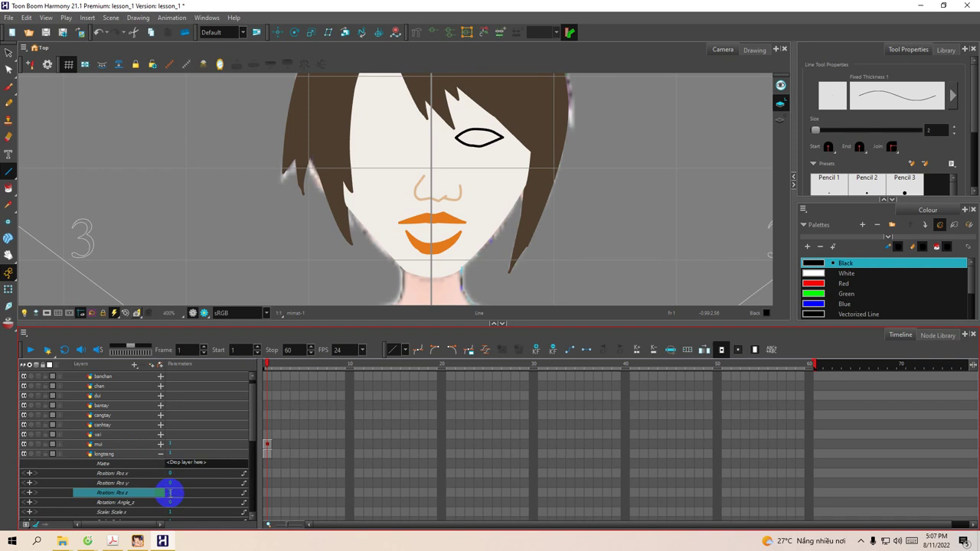
left_click(172, 491)
key("Return")
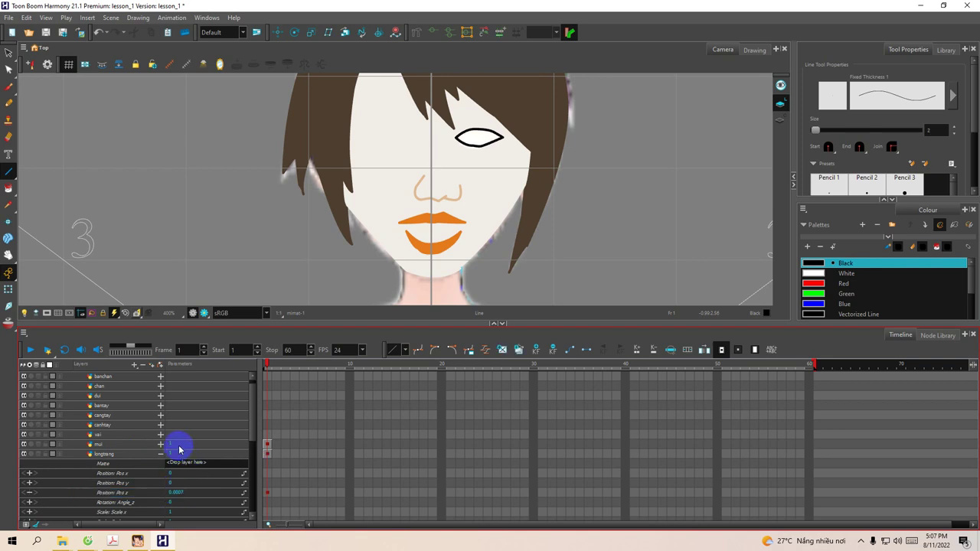
left_click(160, 454)
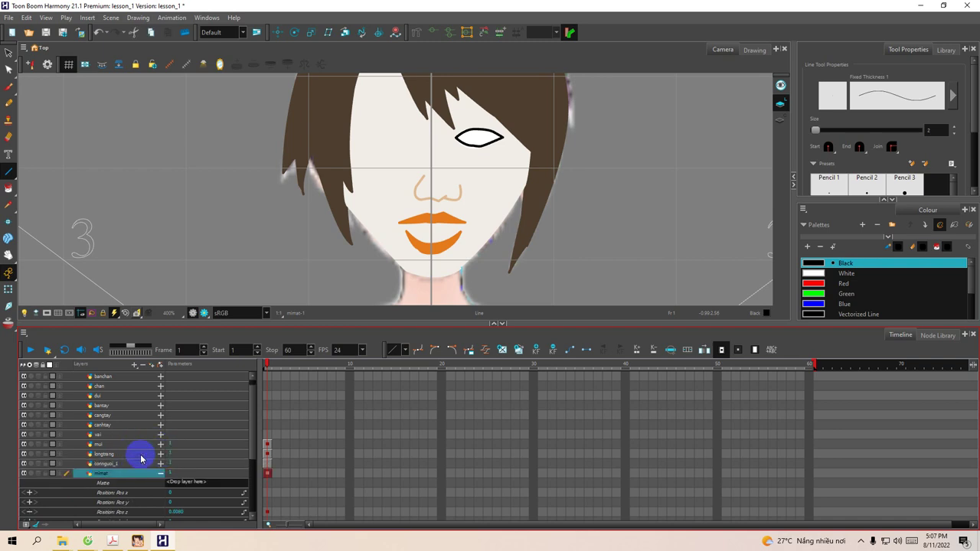
Set the connguoi_1 layer's z position to 0.0008 and collapse the parameters of connguoi_1 and mimat.
left_click(161, 463)
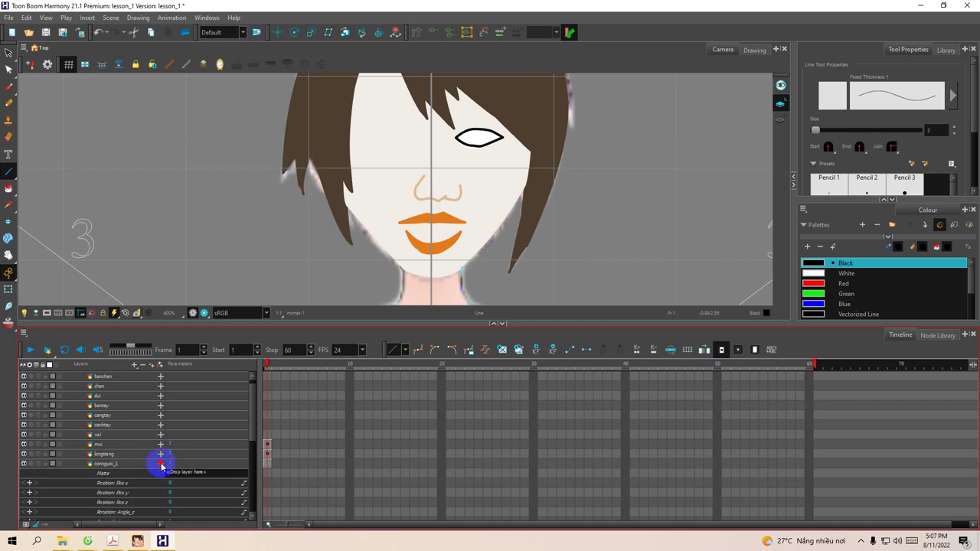
double_click(174, 504)
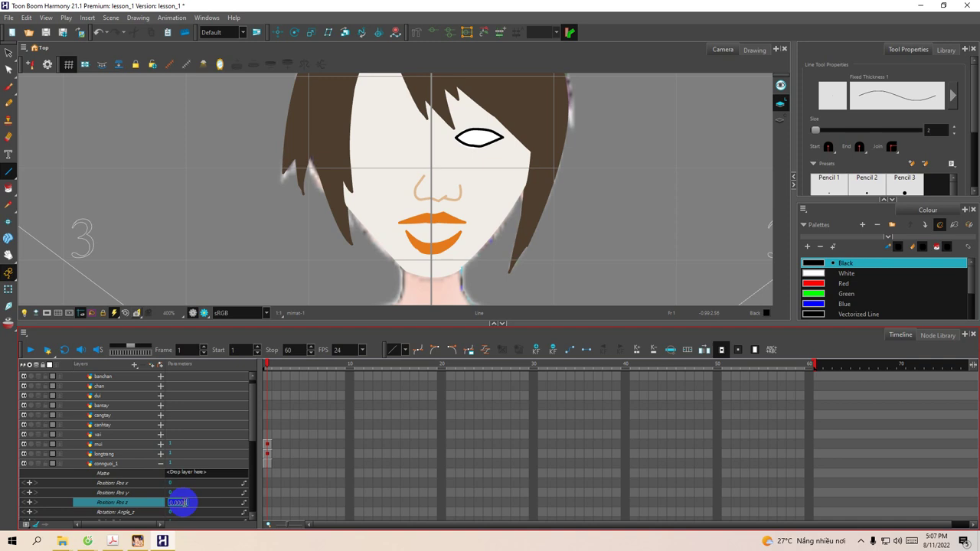
key("Return")
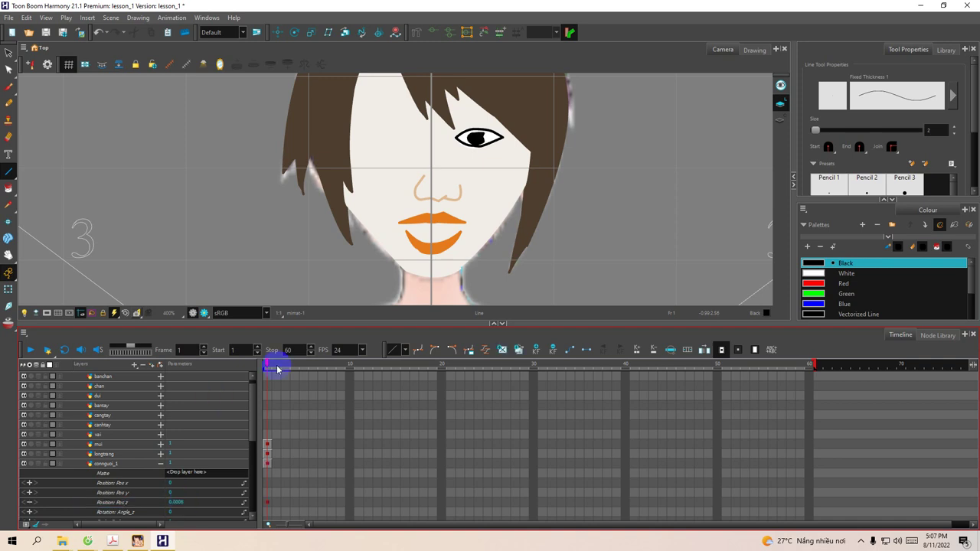
left_click(160, 463)
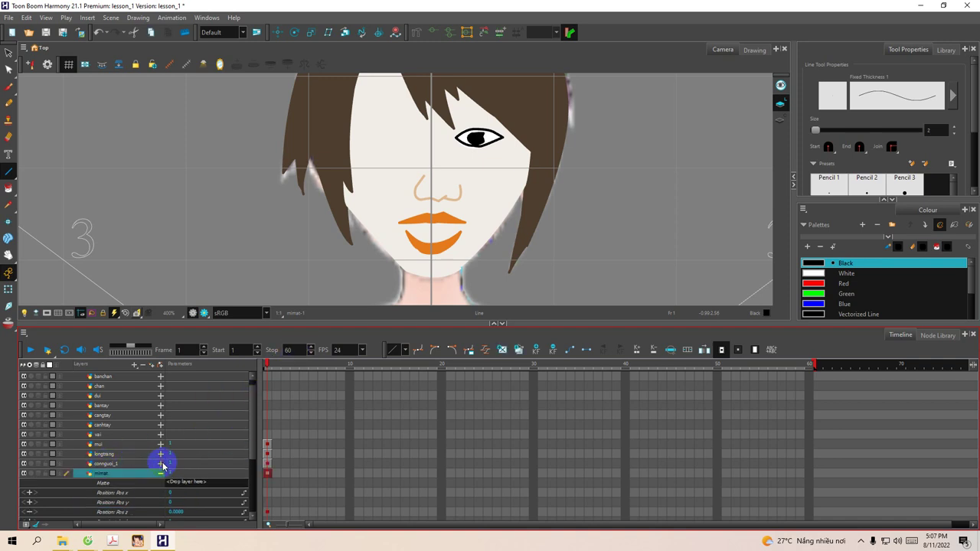
left_click(160, 473)
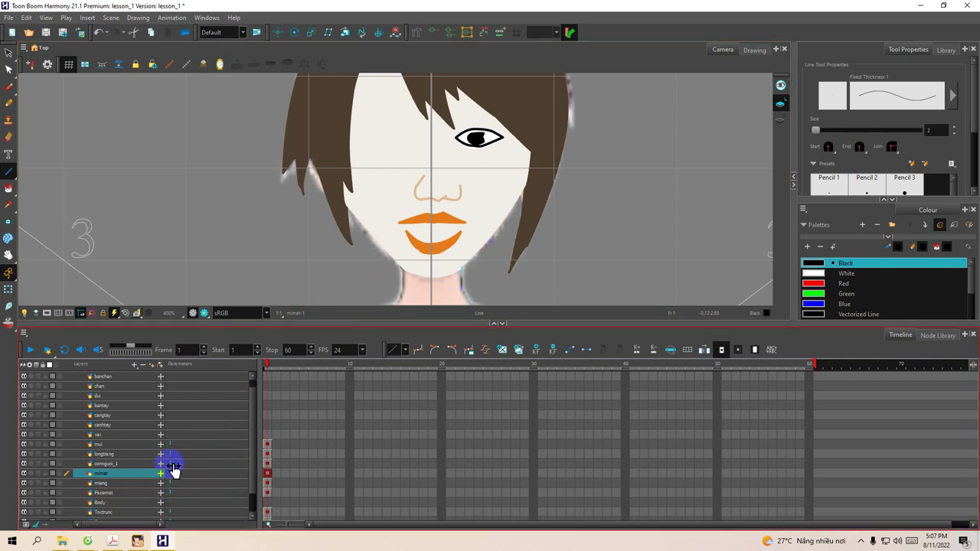
Make the Camera view taller and examine the layered face, hair and upper body at different magnifications.
scroll(466, 163, "down", 4)
scroll(488, 220, "up", 4)
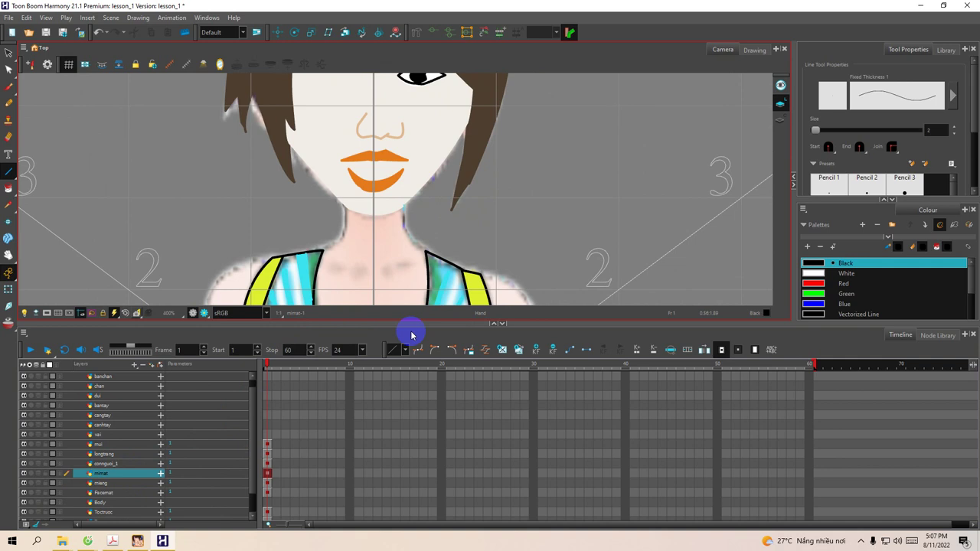
left_click_drag(411, 335, 406, 365)
scroll(481, 241, "down", 2)
left_click_drag(506, 244, 525, 279)
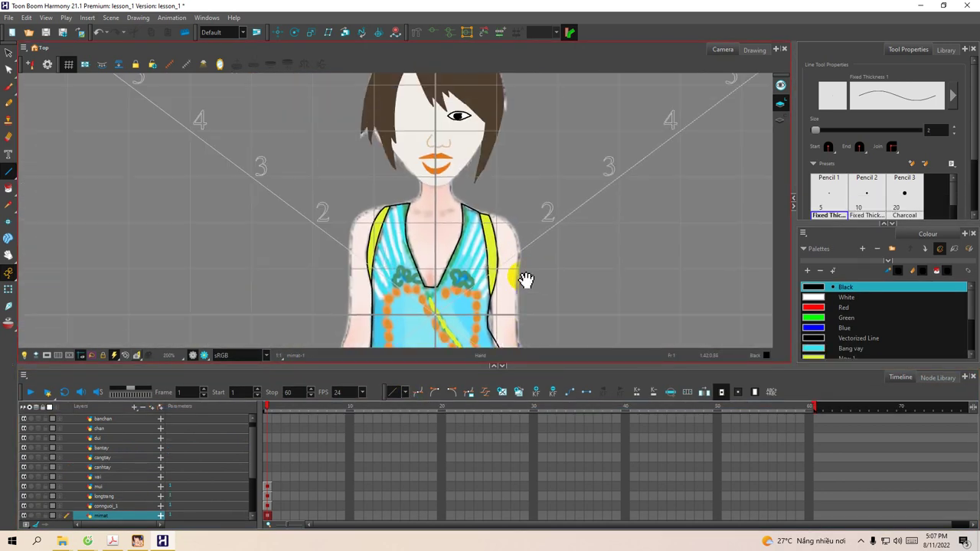
left_click_drag(512, 188, 506, 247)
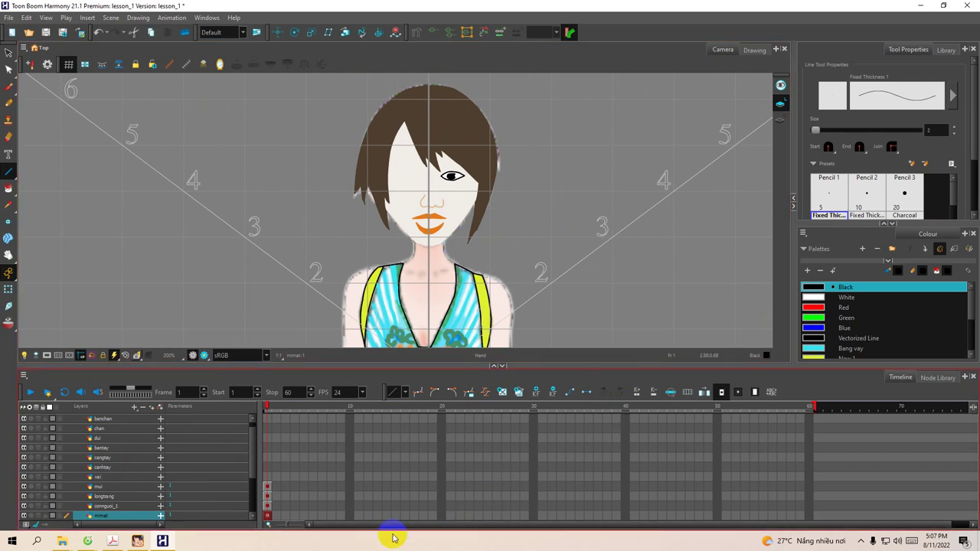
scroll(507, 332, "down", 1)
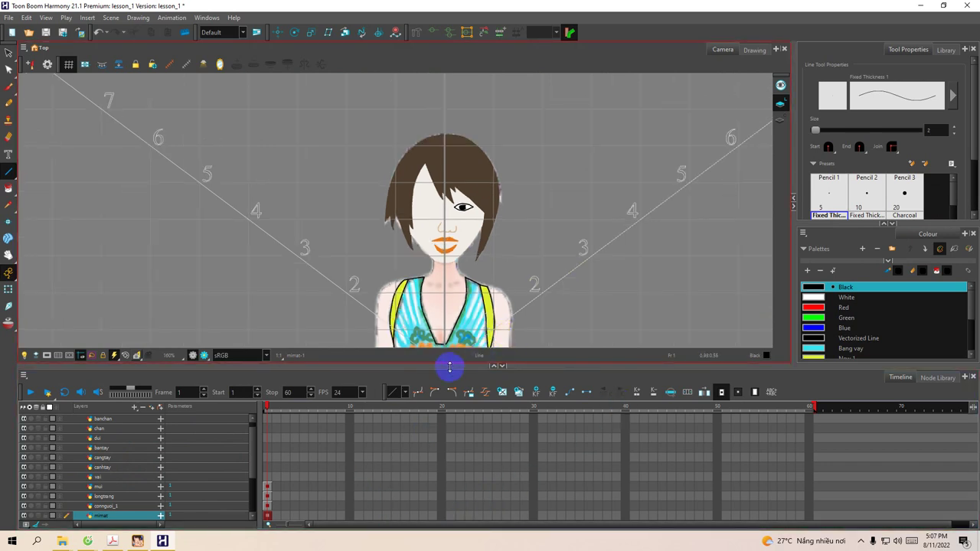
scroll(465, 311, "up", 4)
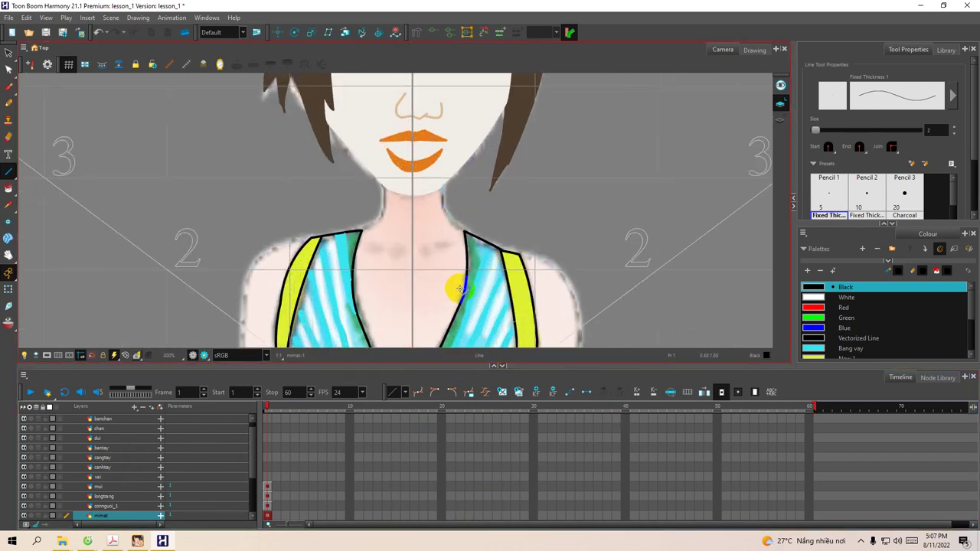
scroll(459, 289, "down", 3)
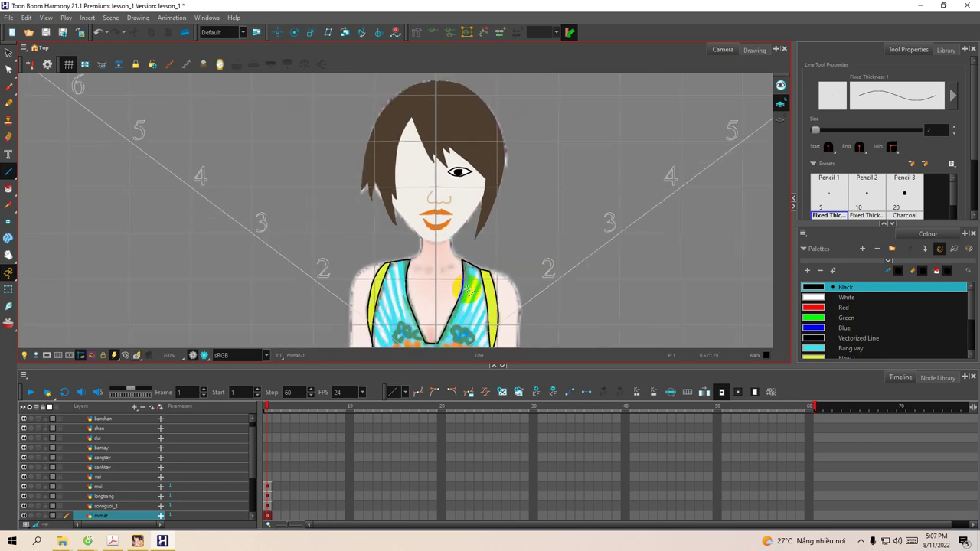
Make the Timeline taller and review the first-frame drawings of the layers from mui to Facemat.
scroll(466, 288, "up", 1)
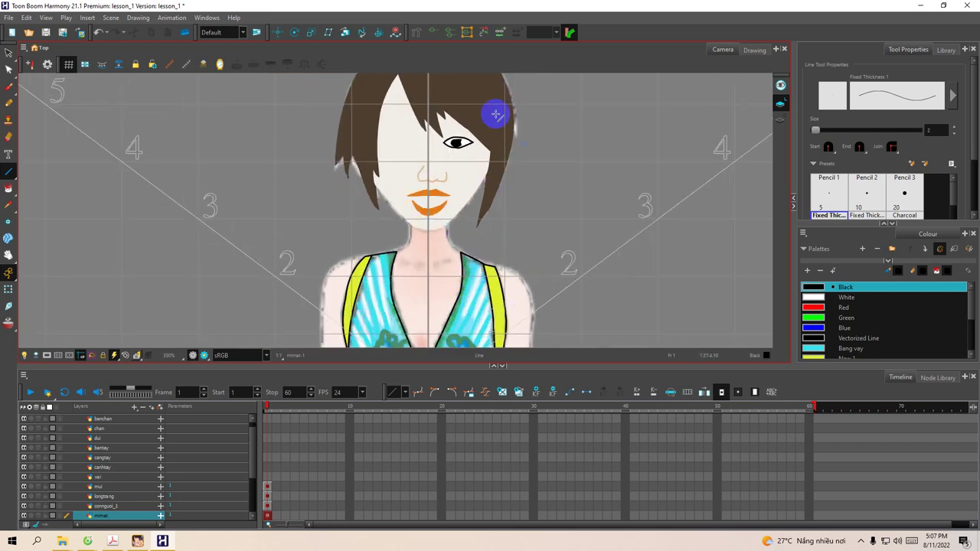
left_click(420, 388)
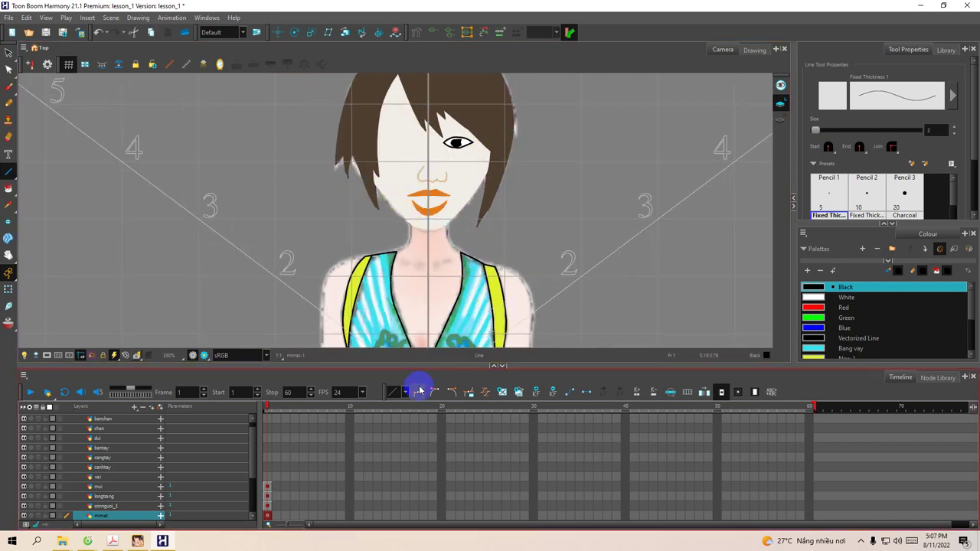
left_click_drag(405, 367, 449, 328)
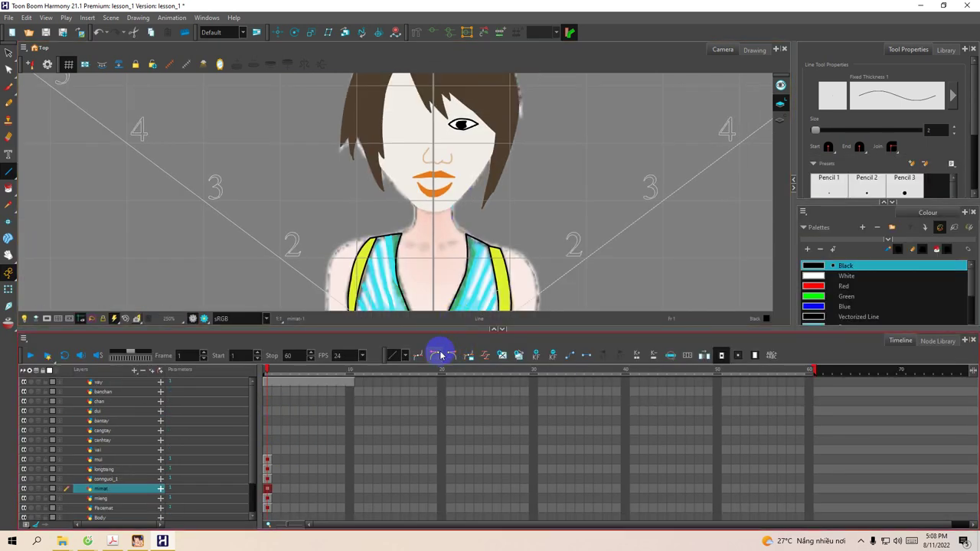
left_click_drag(454, 328, 454, 335)
left_click(229, 422)
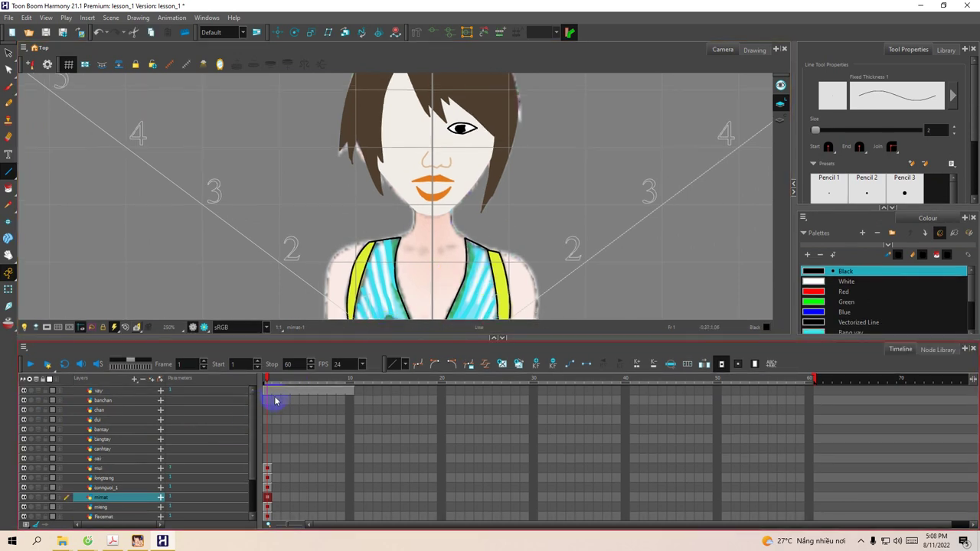
left_click(429, 323)
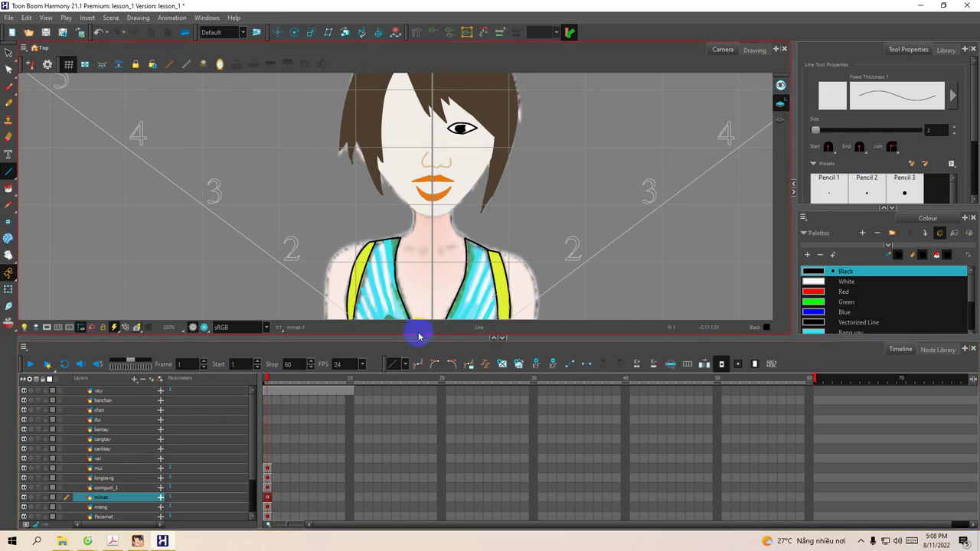
left_click(157, 437)
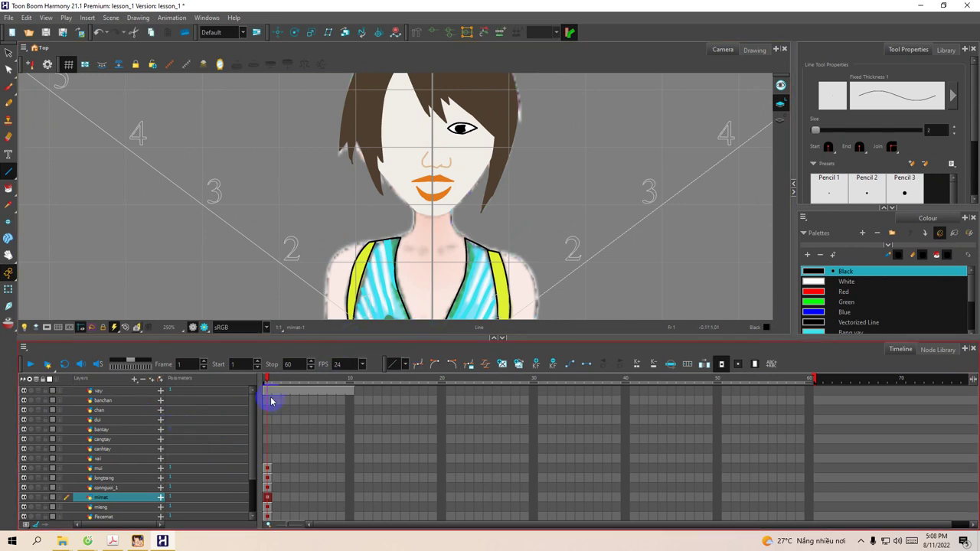
left_click(268, 469)
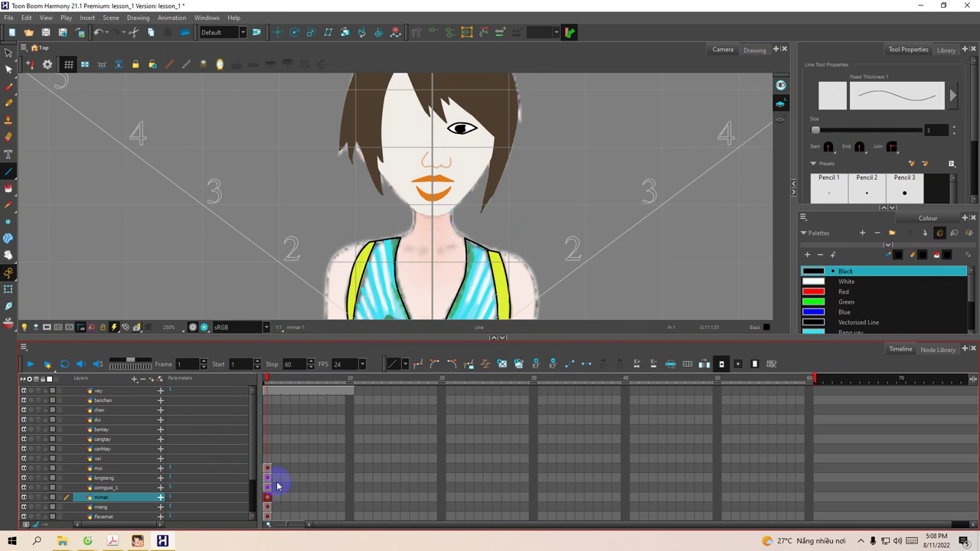
left_click(610, 180)
left_click(506, 341)
Make the Camera view taller and examine the neck, mouth, nose, eye and hair up close.
left_click_drag(518, 335, 518, 391)
scroll(441, 279, "up", 4)
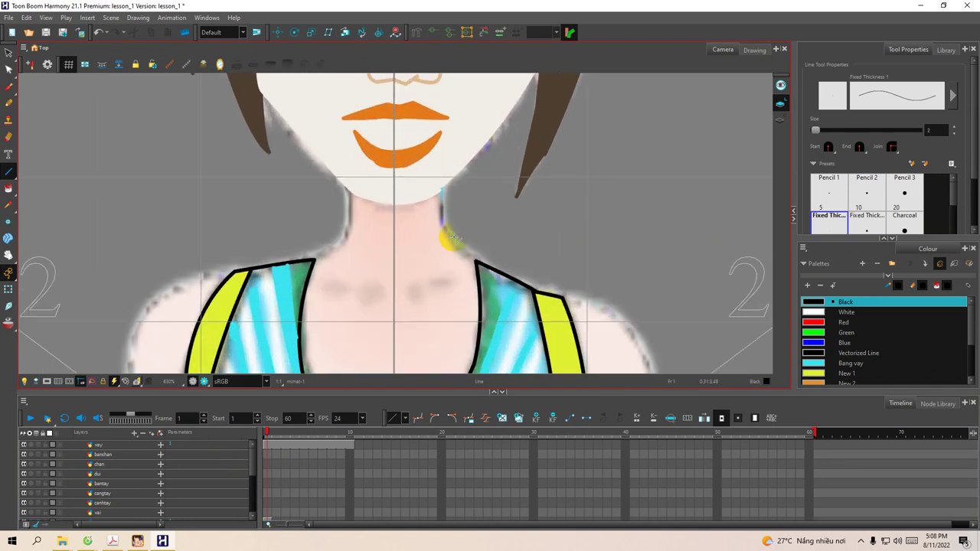
left_click_drag(507, 147, 514, 273)
mouse_move(494, 212)
left_mouse_down()
mouse_move(485, 262)
mouse_move(546, 248)
mouse_move(464, 299)
mouse_move(540, 265)
mouse_move(467, 255)
mouse_move(386, 278)
mouse_move(507, 280)
mouse_move(490, 301)
mouse_move(477, 245)
mouse_move(486, 227)
left_mouse_up()
left_click(956, 329)
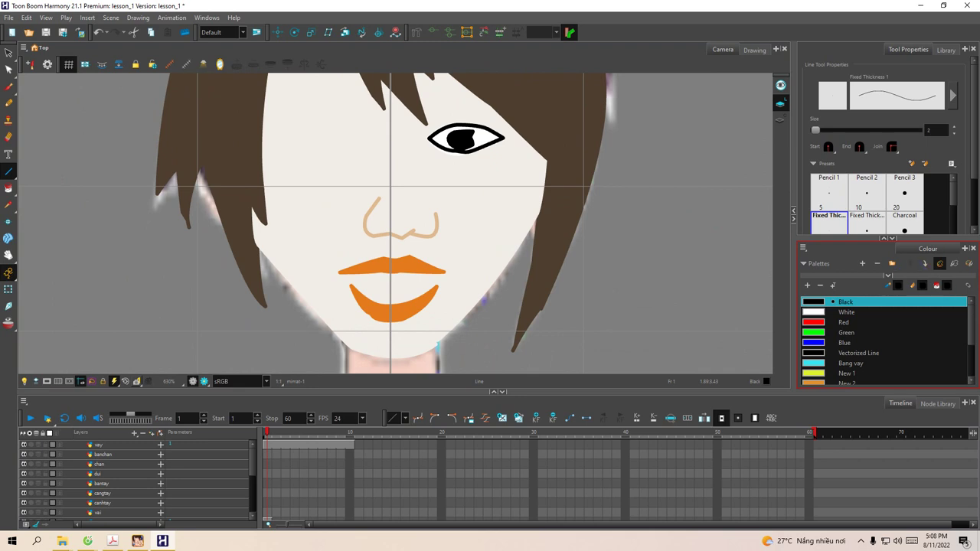
left_click(465, 310)
left_click(428, 193)
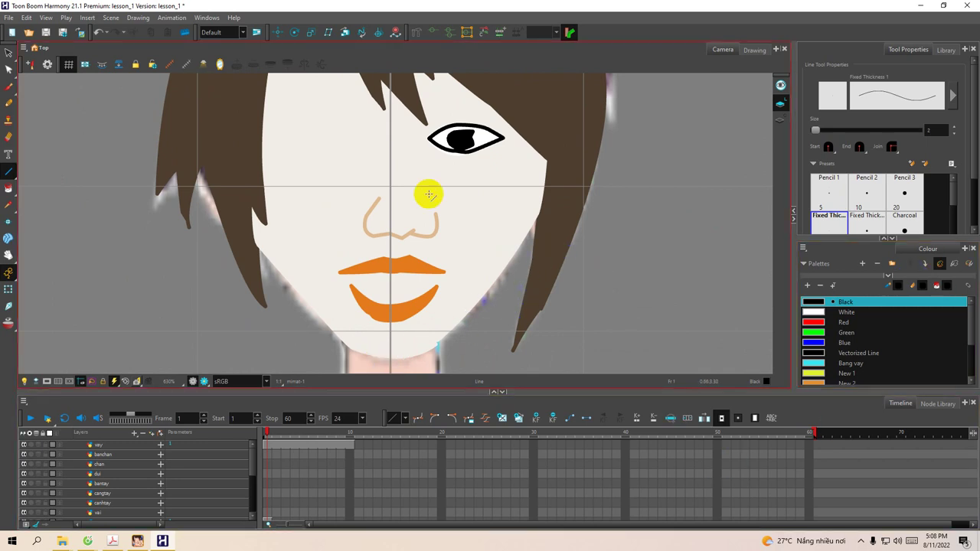
Save the lesson_1 scene under its current version.
left_click(10, 19)
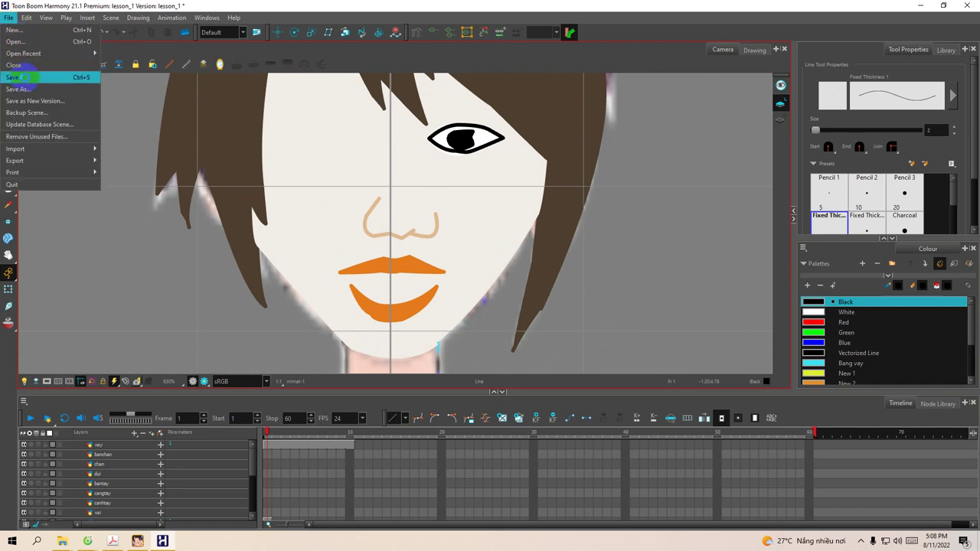
left_click(28, 81)
left_click(555, 171)
left_click(959, 196)
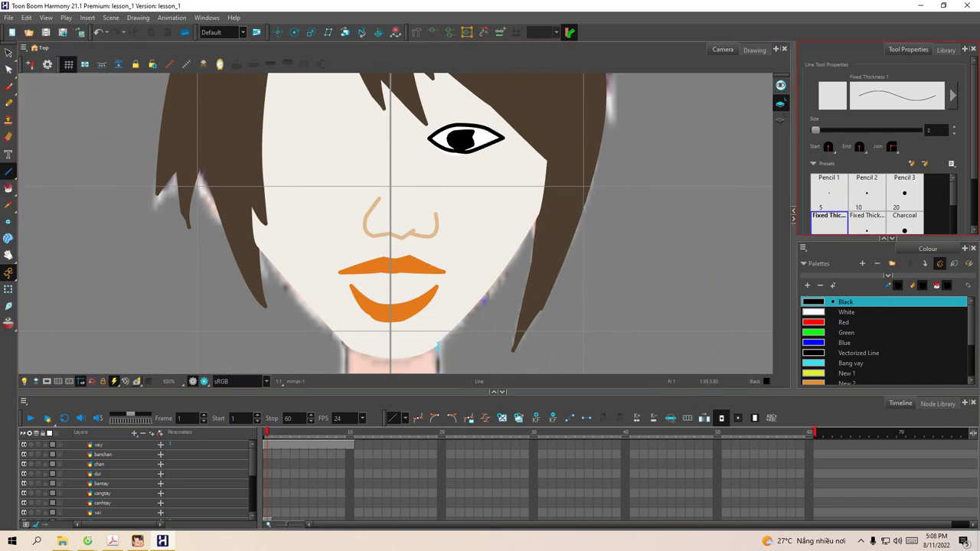